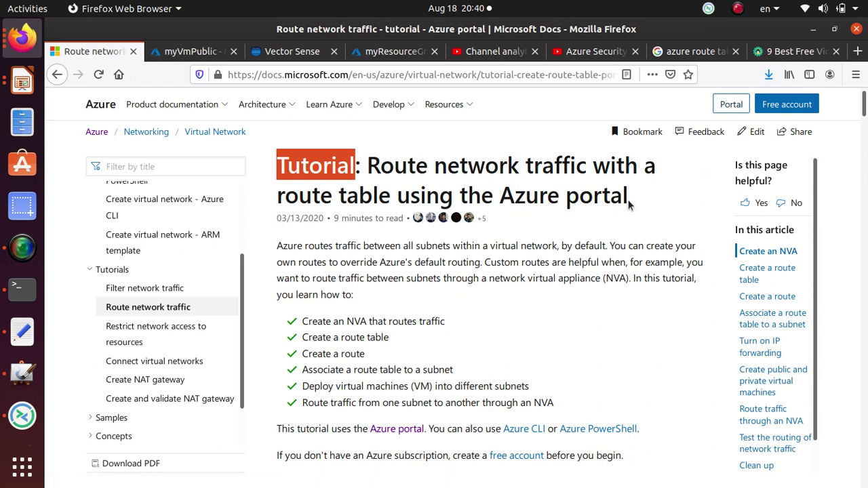
- Review the route-traffic tutorial's title and its six listed steps, then bring up MyPaint's network sketch
drag(629, 201, 278, 161)
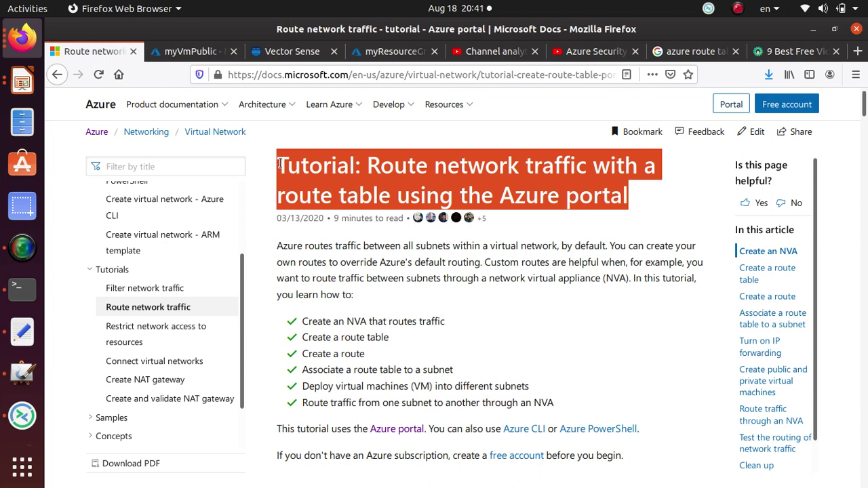
scroll(215, 413, up, 2)
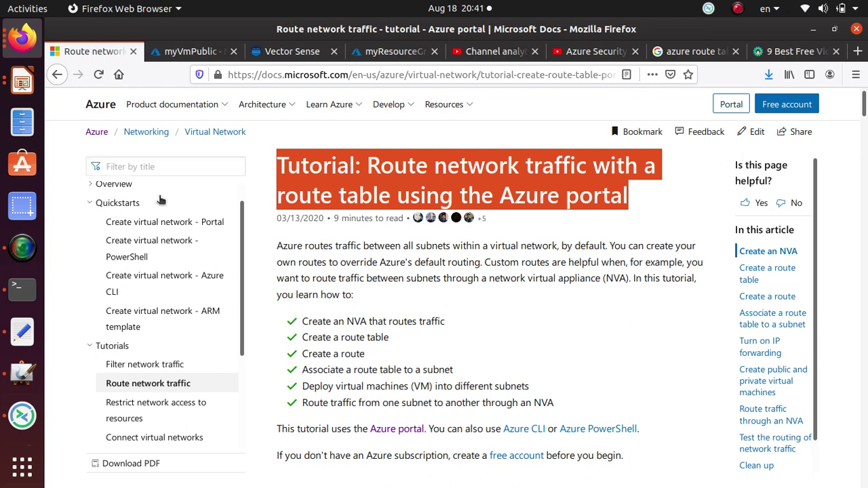
scroll(122, 369, down, 3)
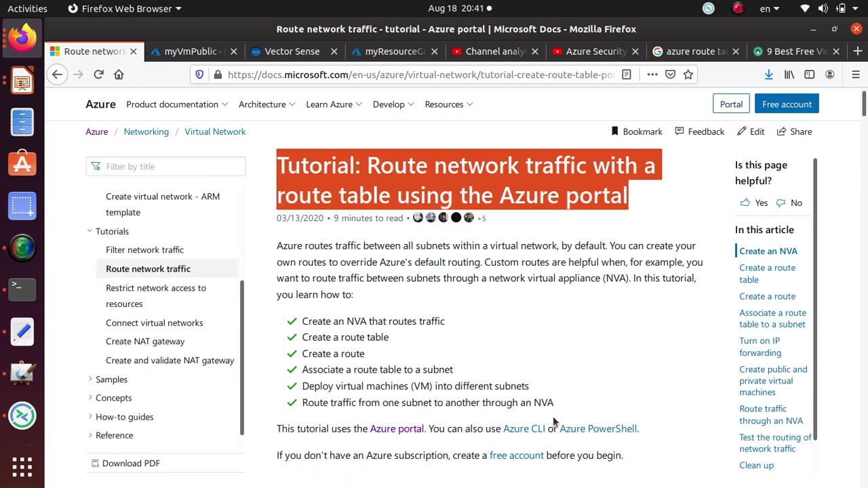
drag(553, 405, 302, 317)
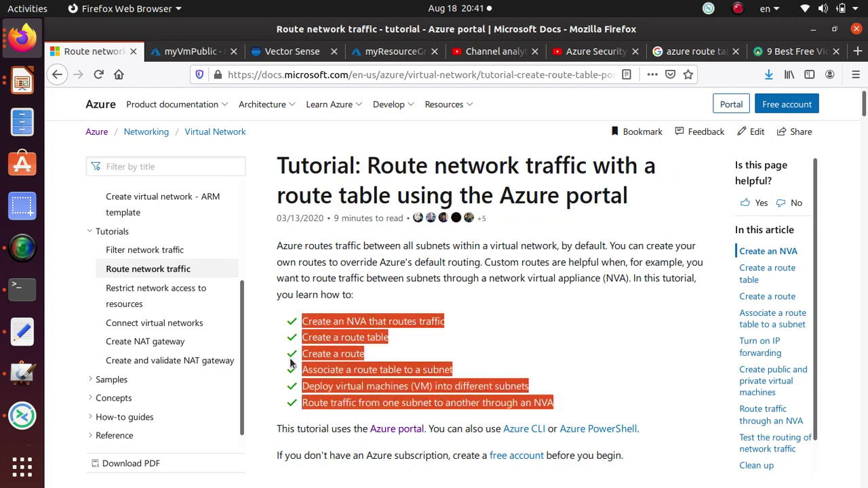
scroll(280, 346, down, 8)
scroll(277, 340, down, 10)
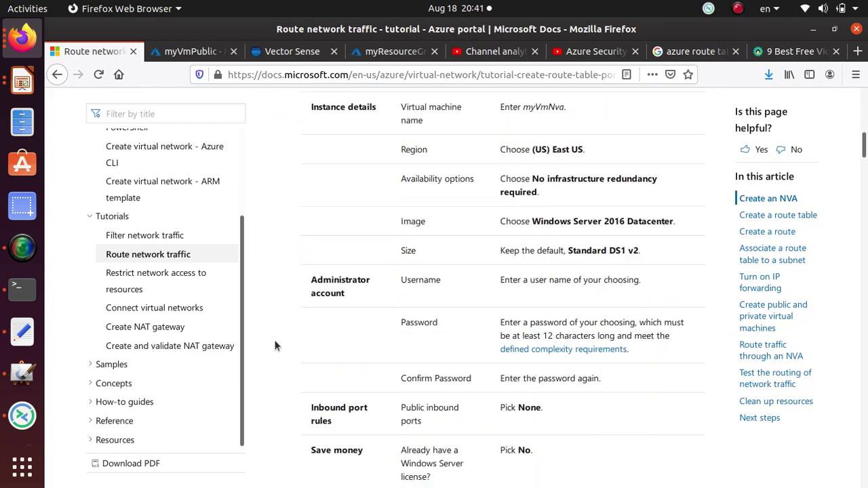
click(22, 373)
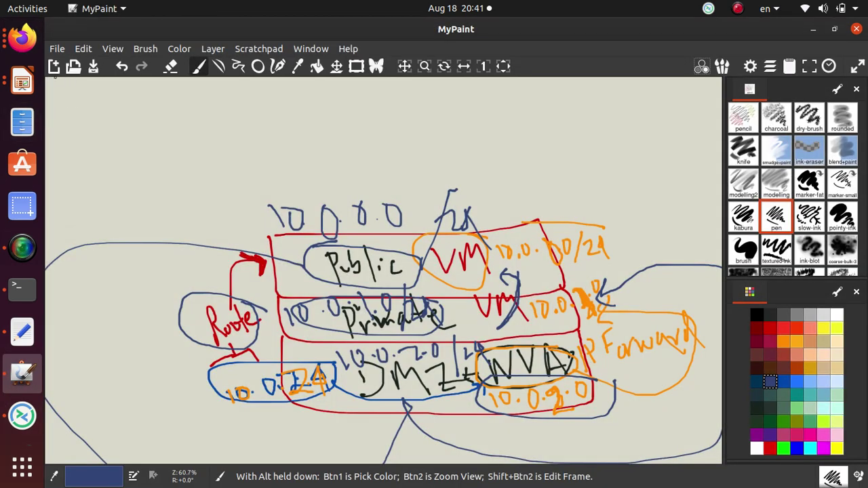
- Start a fresh MyPaint canvas, discarding the old drawing, with the plain brush preset
click(54, 66)
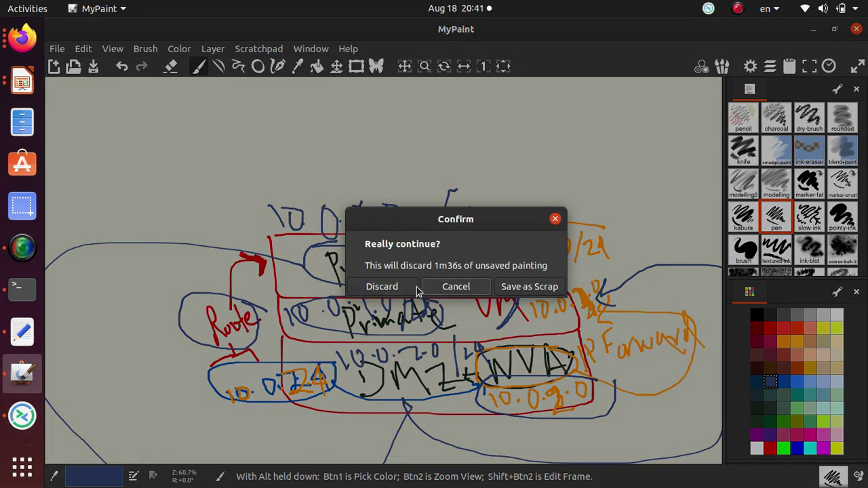
click(400, 291)
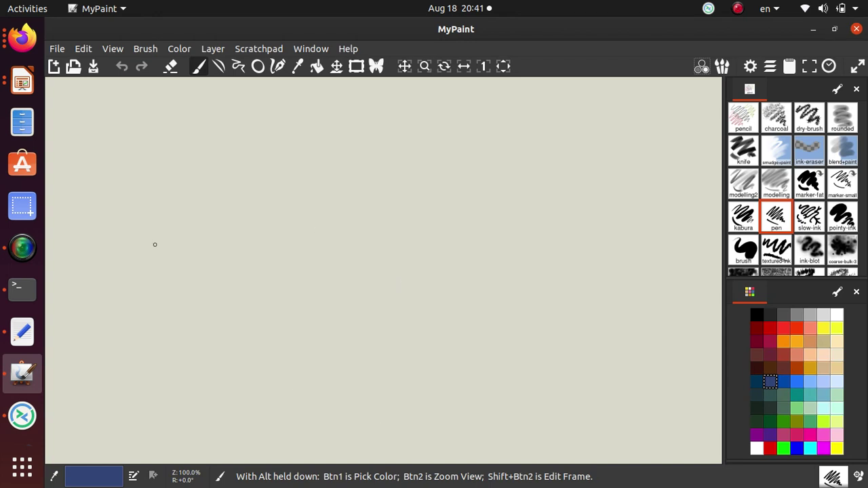
click(746, 255)
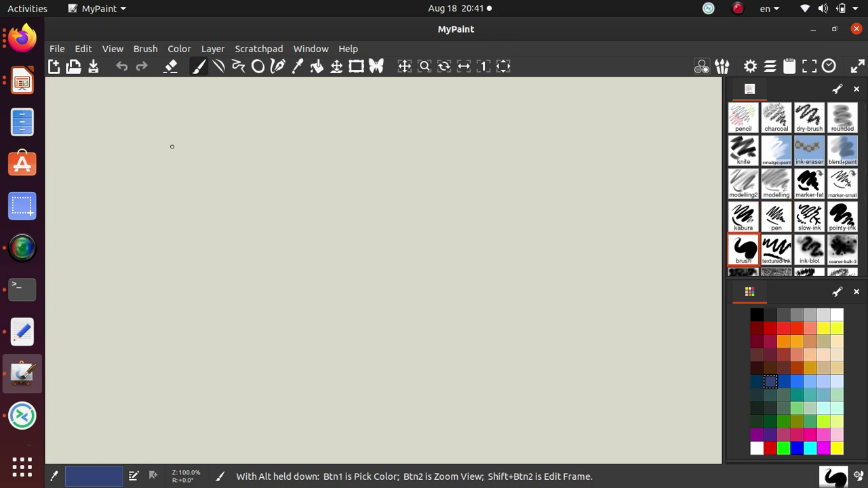
- Draw a dark-blue box outline with a chevron notch on top, then erase the stray inner curve
mouse_move(172, 147)
mouse_down()
mouse_move(168, 238)
mouse_move(215, 348)
mouse_up()
mouse_move(173, 147)
mouse_down()
mouse_move(281, 143)
mouse_move(289, 124)
mouse_move(276, 158)
mouse_move(318, 178)
mouse_up()
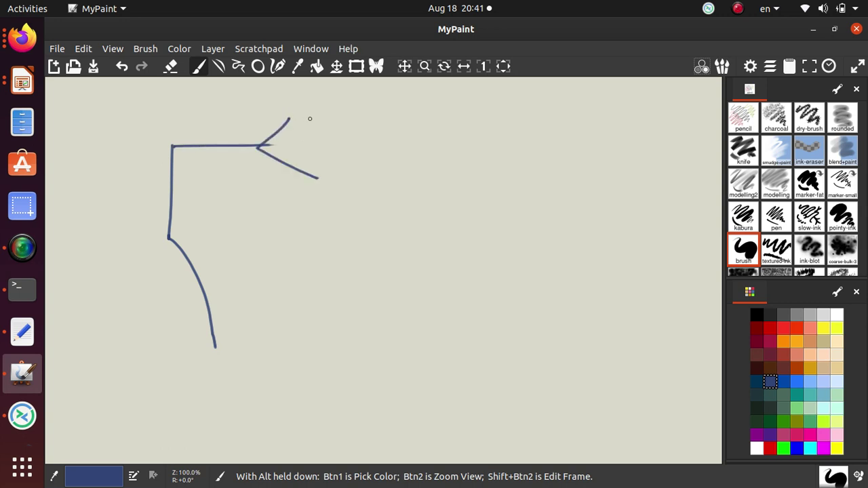
mouse_move(310, 119)
mouse_down()
mouse_move(355, 159)
mouse_move(324, 177)
mouse_up()
mouse_move(361, 148)
mouse_down()
mouse_move(560, 147)
mouse_move(567, 155)
mouse_up()
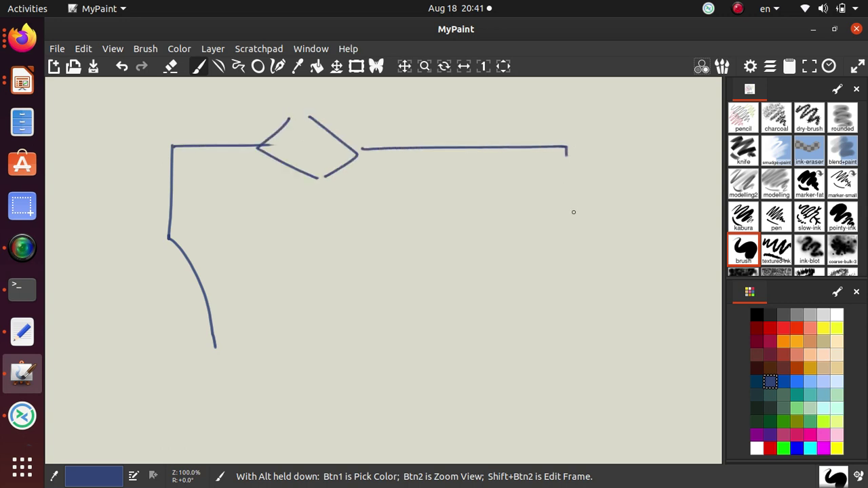
drag(573, 212, 600, 402)
mouse_move(168, 237)
mouse_down()
mouse_move(170, 370)
mouse_move(416, 411)
mouse_move(602, 401)
mouse_up()
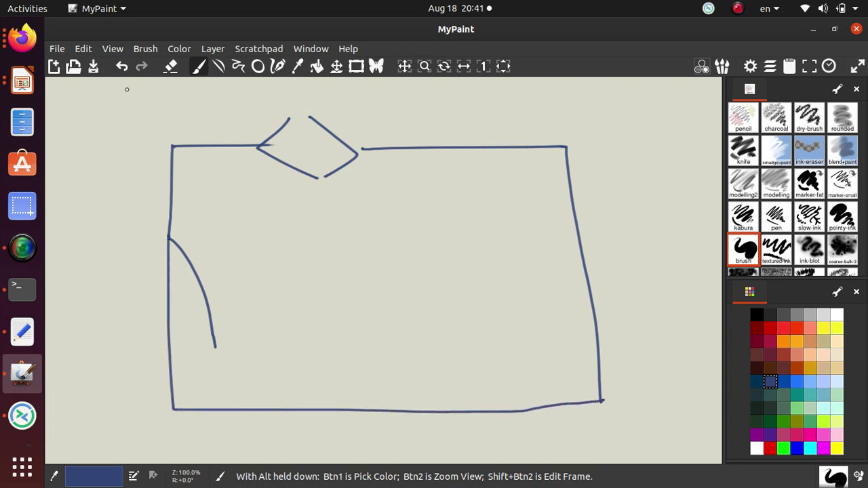
click(171, 66)
mouse_move(184, 249)
mouse_down()
mouse_move(214, 345)
mouse_move(203, 285)
mouse_move(205, 297)
mouse_up()
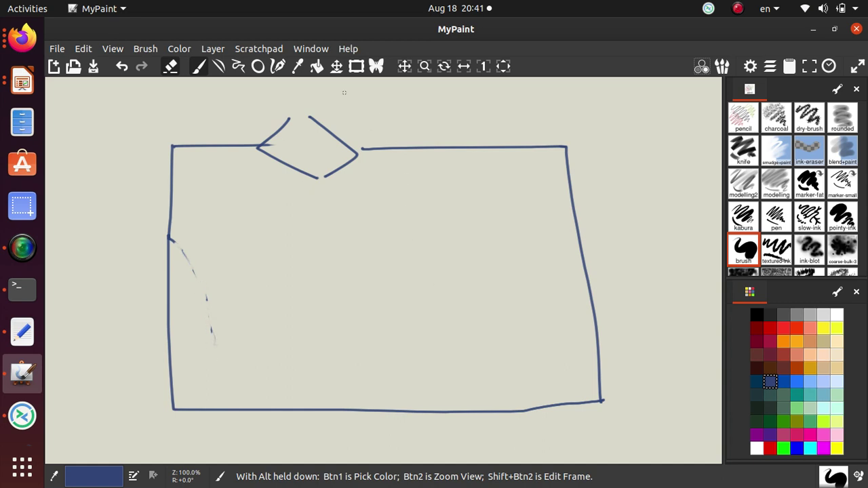
- Label the box 'vnet' in red above its top edge
click(783, 328)
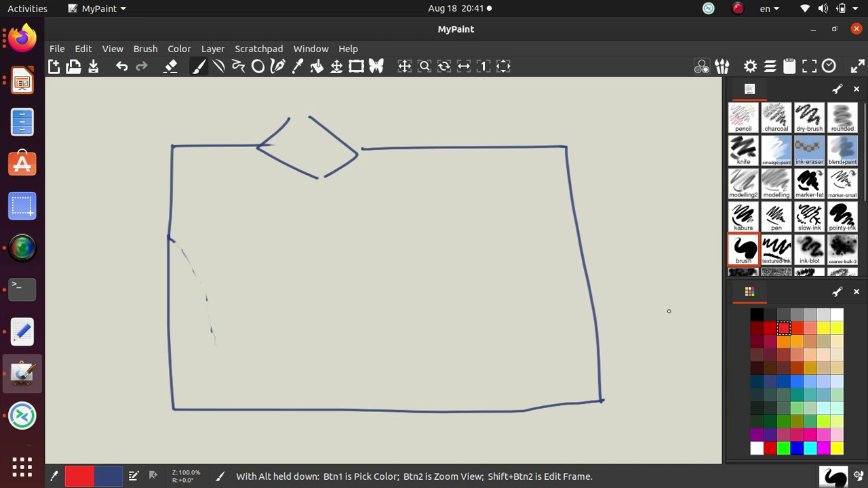
drag(405, 125, 476, 139)
click(457, 135)
mouse_move(477, 109)
mouse_down()
mouse_move(488, 135)
mouse_move(501, 119)
mouse_up()
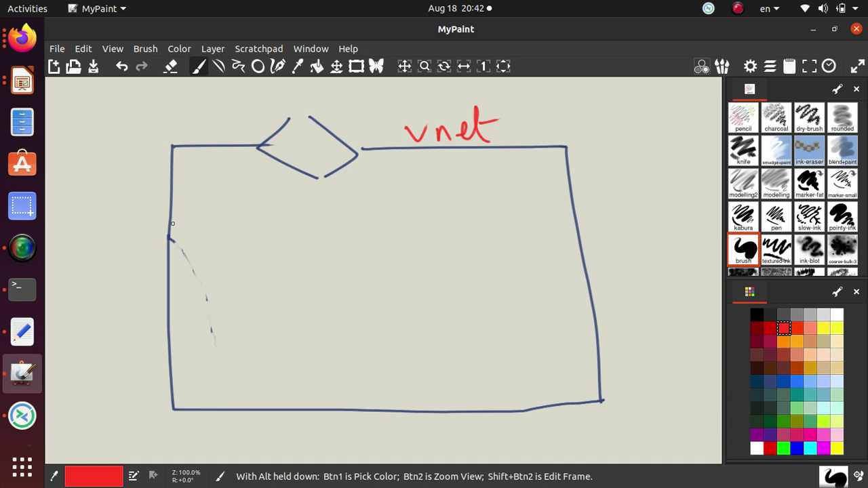
- Draw two red dividing lines and write Public in the top band
drag(186, 222, 574, 213)
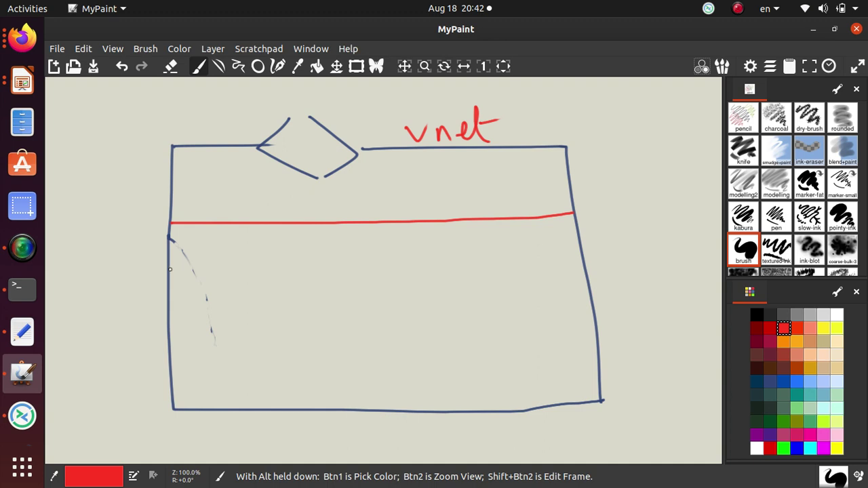
drag(206, 272, 580, 260)
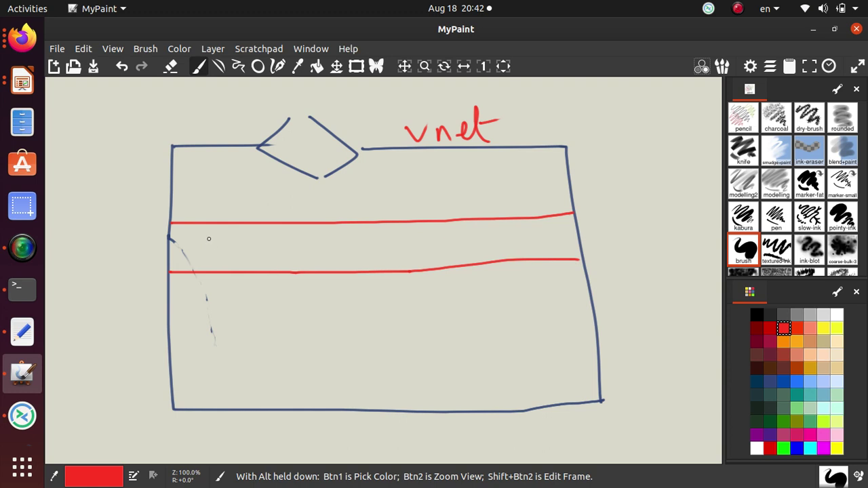
mouse_move(212, 238)
mouse_down()
mouse_move(233, 275)
mouse_move(230, 243)
mouse_move(222, 256)
mouse_move(266, 264)
mouse_move(252, 269)
mouse_up()
mouse_move(266, 240)
mouse_down()
mouse_move(269, 268)
mouse_move(302, 268)
mouse_up()
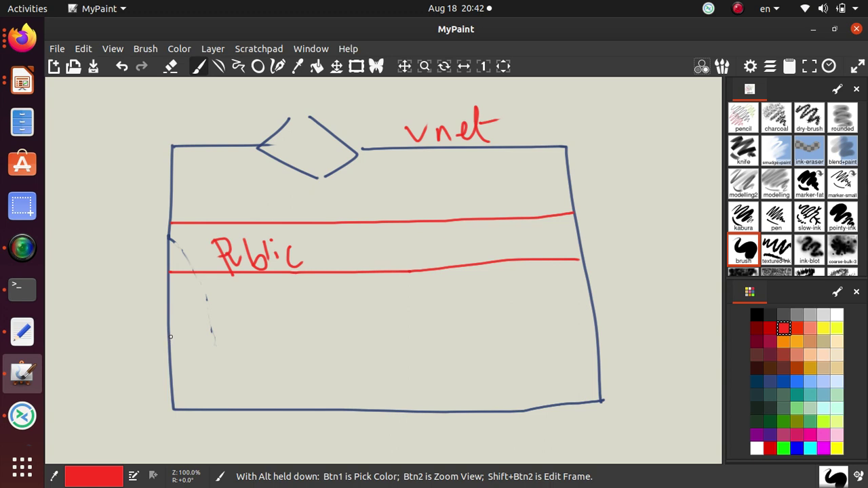
- Add a third red line and write Private and DMZ in the lower bands
drag(170, 337, 599, 329)
mouse_move(224, 307)
mouse_down()
mouse_move(233, 335)
mouse_move(230, 319)
mouse_move(239, 326)
mouse_up()
mouse_move(245, 317)
mouse_down()
mouse_move(245, 332)
mouse_move(255, 313)
mouse_move(268, 328)
mouse_move(297, 316)
mouse_move(311, 328)
mouse_up()
mouse_move(307, 299)
mouse_down()
mouse_move(319, 340)
mouse_move(321, 315)
mouse_move(327, 332)
mouse_move(341, 328)
mouse_up()
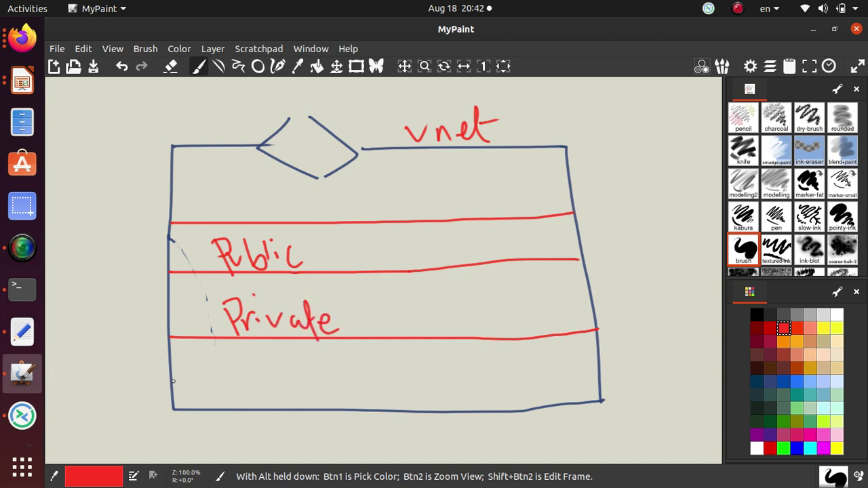
drag(220, 361, 225, 399)
mouse_move(255, 361)
mouse_down()
mouse_move(256, 386)
mouse_move(298, 374)
mouse_move(335, 388)
mouse_up()
drag(251, 358, 269, 373)
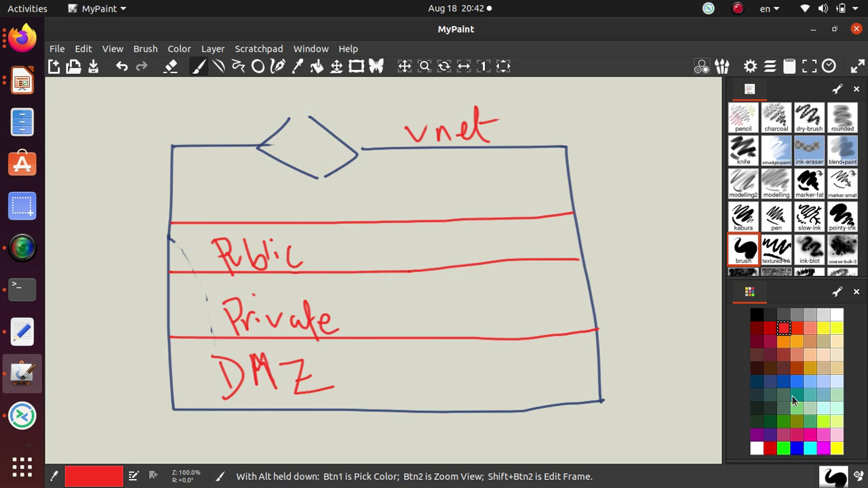
click(757, 357)
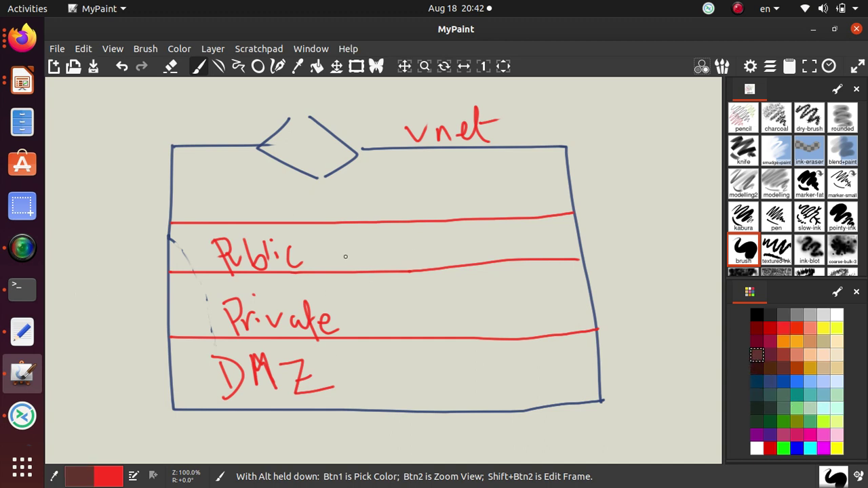
- Write VM in brown beside Public, Private and DMZ
mouse_move(352, 239)
mouse_down()
mouse_move(356, 265)
mouse_move(365, 238)
mouse_move(375, 260)
mouse_move(389, 232)
mouse_move(394, 259)
mouse_up()
mouse_move(357, 303)
mouse_down()
mouse_move(366, 324)
mouse_move(373, 303)
mouse_move(374, 313)
mouse_move(392, 298)
mouse_move(405, 331)
mouse_up()
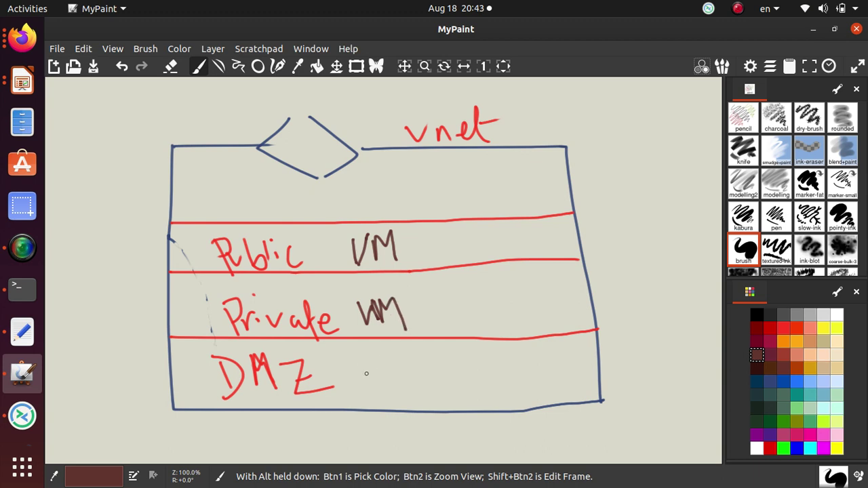
mouse_move(361, 365)
mouse_down()
mouse_move(370, 388)
mouse_move(377, 361)
mouse_move(384, 395)
mouse_move(402, 389)
mouse_up()
- Circle each VM and draw arrows linking the Public, Private and DMZ VMs
mouse_move(410, 295)
mouse_down()
mouse_move(406, 256)
mouse_move(420, 253)
mouse_move(420, 370)
mouse_move(407, 360)
mouse_move(429, 343)
mouse_move(426, 319)
mouse_move(434, 326)
mouse_up()
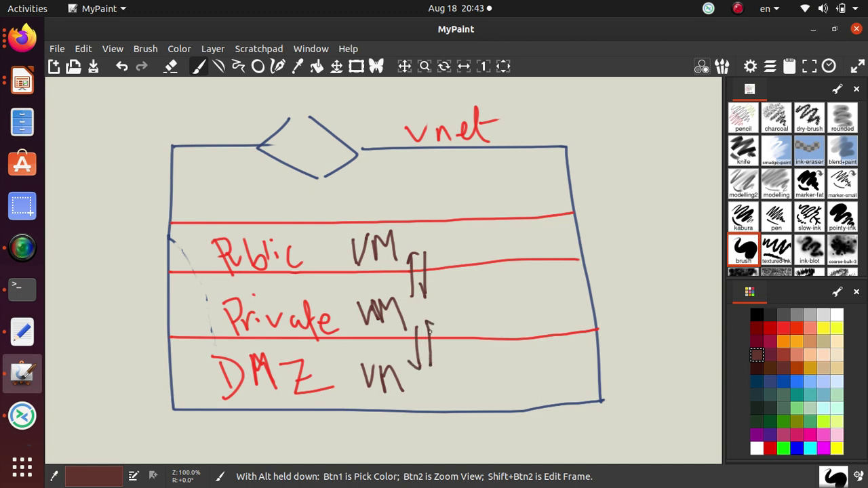
mouse_move(393, 360)
mouse_down()
mouse_move(354, 362)
mouse_move(392, 406)
mouse_move(405, 366)
mouse_move(337, 316)
mouse_move(354, 266)
mouse_move(357, 283)
mouse_up()
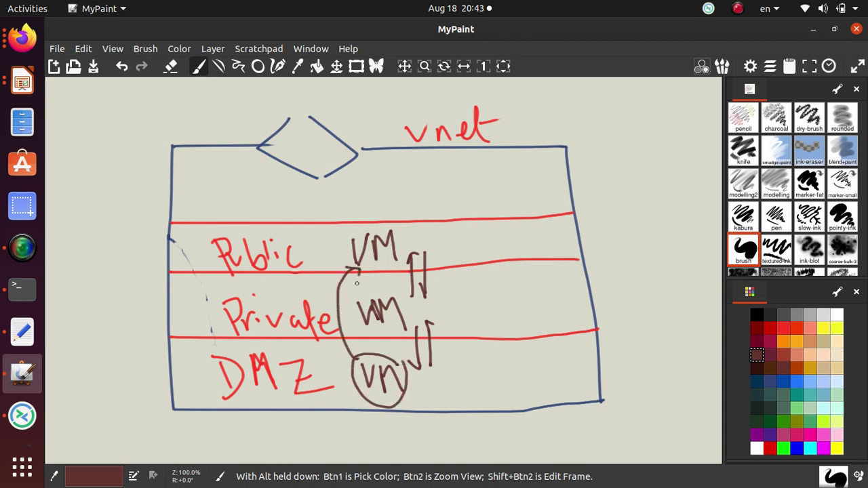
mouse_move(413, 306)
mouse_down()
mouse_move(358, 301)
mouse_move(393, 328)
mouse_move(399, 294)
mouse_move(445, 292)
mouse_move(406, 234)
mouse_move(410, 247)
mouse_up()
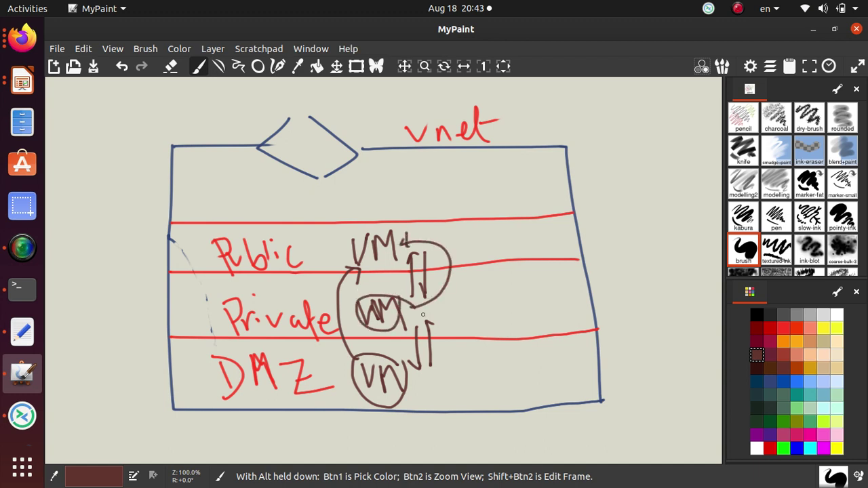
mouse_move(414, 306)
mouse_down()
mouse_move(419, 388)
mouse_move(443, 391)
mouse_up()
mouse_move(388, 230)
mouse_down()
mouse_move(384, 220)
mouse_move(349, 268)
mouse_move(385, 211)
mouse_move(376, 222)
mouse_move(502, 289)
mouse_move(426, 370)
mouse_move(445, 371)
mouse_up()
drag(400, 237, 415, 303)
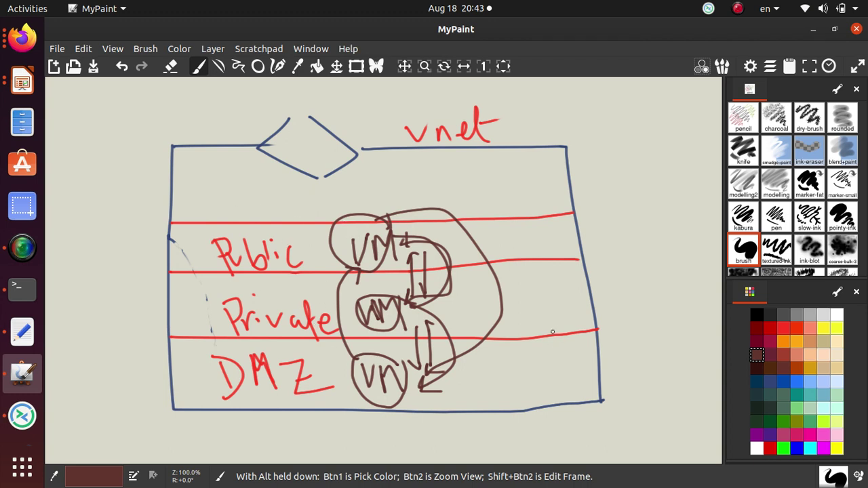
- Begin writing the Public band's address 10.0.0.0 to the right
mouse_move(512, 233)
mouse_down()
mouse_move(517, 255)
mouse_move(531, 260)
mouse_move(535, 232)
mouse_move(616, 246)
mouse_move(624, 230)
mouse_move(652, 223)
mouse_move(646, 272)
mouse_up()
click(546, 249)
click(575, 245)
click(603, 239)
- Finish the Public band's address as 10.0.0.0/24
mouse_move(663, 235)
mouse_down()
mouse_move(668, 255)
mouse_move(682, 252)
mouse_up()
drag(681, 228, 685, 248)
drag(681, 224, 684, 261)
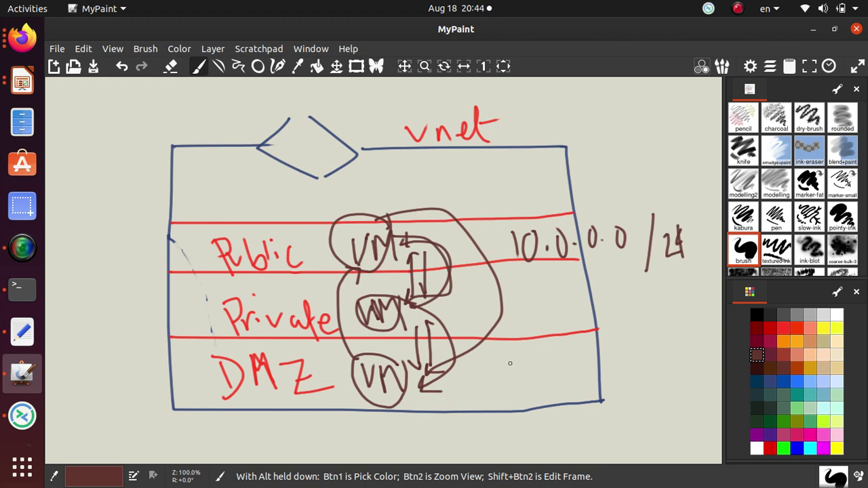
- Write 10.1.0.0/24 beside the Private band
mouse_move(521, 288)
mouse_down()
mouse_move(520, 312)
mouse_move(540, 288)
mouse_move(570, 310)
mouse_move(601, 302)
mouse_move(606, 288)
mouse_move(641, 288)
mouse_move(630, 283)
mouse_move(655, 321)
mouse_up()
click(557, 304)
click(625, 303)
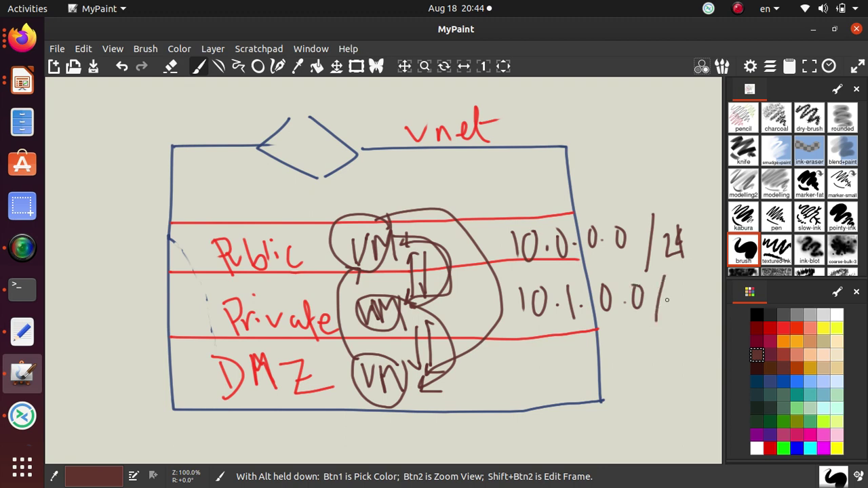
drag(675, 290, 693, 312)
mouse_move(697, 279)
mouse_down()
mouse_move(693, 301)
mouse_move(708, 299)
mouse_up()
drag(700, 279, 710, 325)
- Write 10.2.0.0/24 beside the DMZ band
mouse_move(535, 359)
mouse_down()
mouse_move(536, 382)
mouse_move(557, 384)
mouse_move(565, 358)
mouse_move(595, 366)
mouse_move(608, 384)
mouse_up()
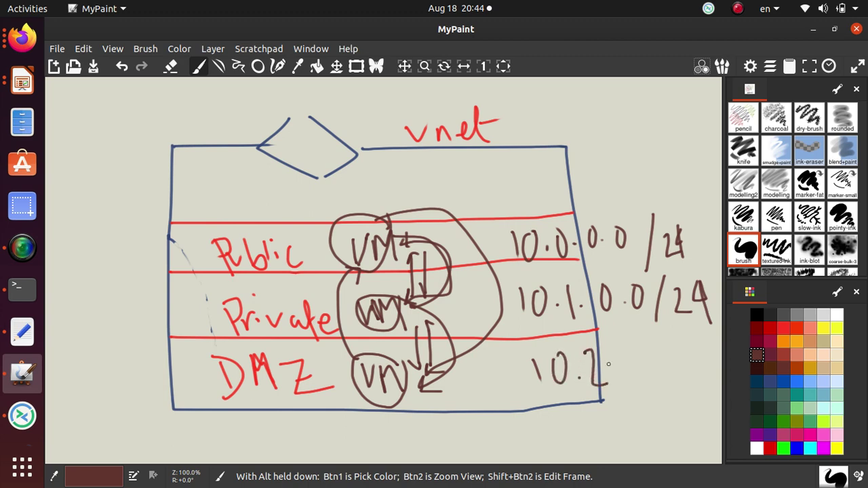
click(608, 365)
mouse_move(622, 348)
mouse_down()
mouse_move(651, 366)
mouse_move(653, 341)
mouse_up()
click(641, 359)
drag(676, 328, 672, 391)
mouse_move(680, 358)
mouse_down()
mouse_move(683, 383)
mouse_move(703, 381)
mouse_move(708, 371)
mouse_move(710, 390)
mouse_up()
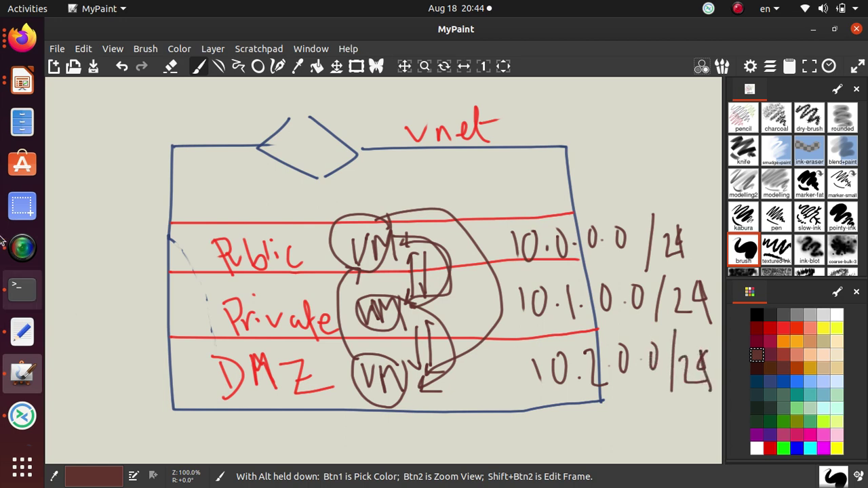
- Highlight the Public, Private (10.0.1.0/24) and DMZ (10.0.2.0/24) ranges in the tutorial table, then return to MyPaint
click(22, 42)
scroll(510, 229, down, 8)
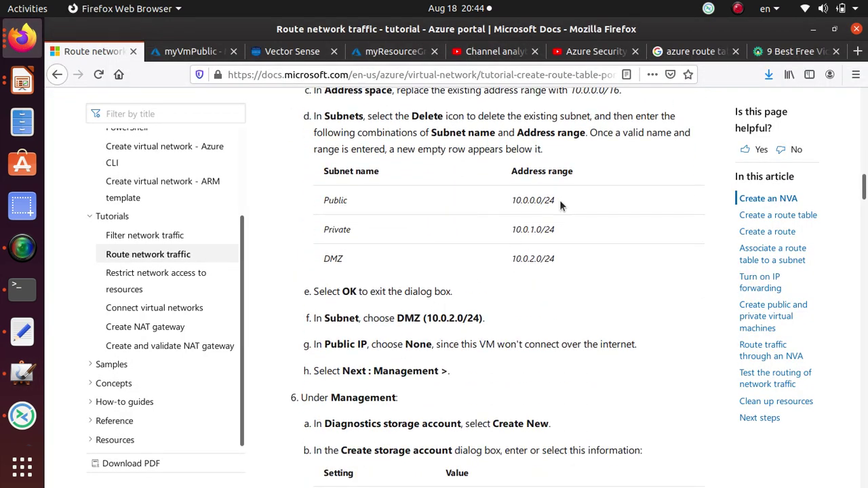
drag(560, 202, 287, 204)
drag(559, 236, 445, 237)
drag(558, 257, 510, 260)
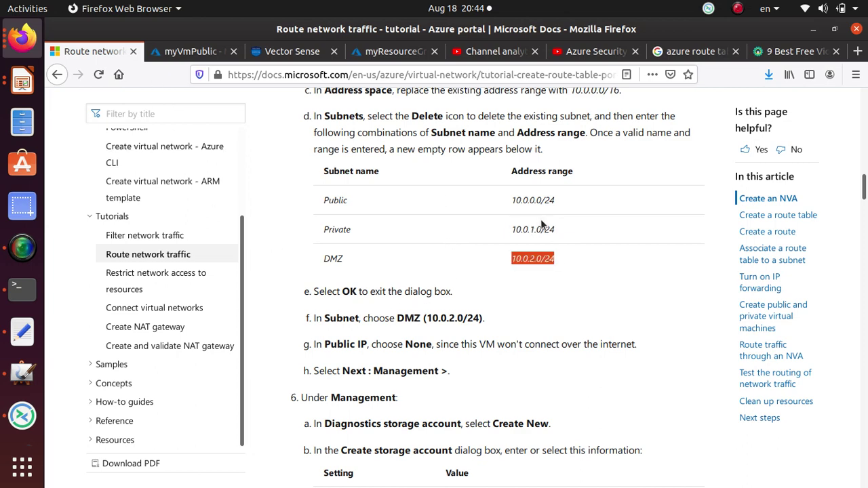
key(alt+Tab)
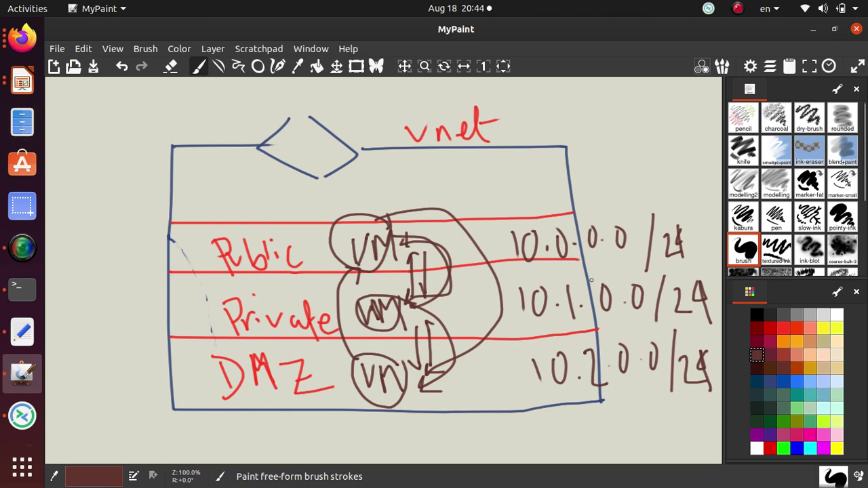
- Correct the Private and DMZ ranges to 10.0.1.0/24 and 10.0.2.0/24, erasing the wrong digit
mouse_move(571, 289)
mouse_down()
mouse_move(582, 313)
mouse_move(575, 326)
mouse_up()
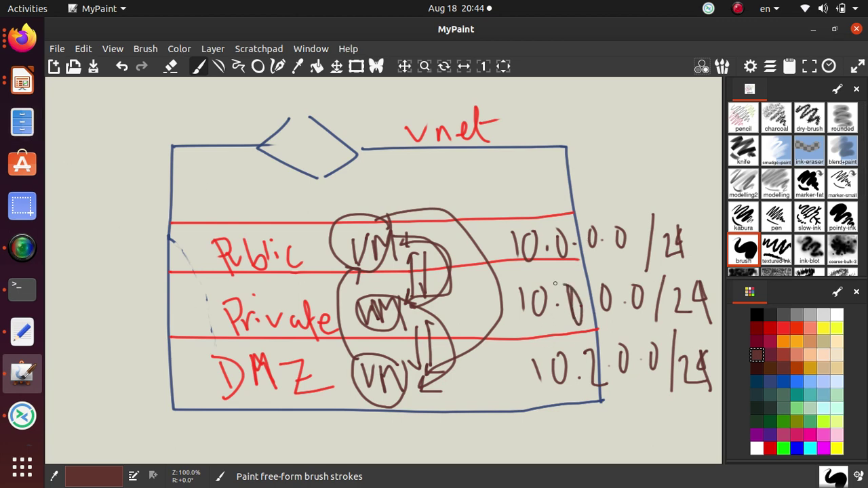
mouse_move(603, 286)
mouse_down()
mouse_move(611, 316)
mouse_move(608, 293)
mouse_up()
mouse_move(588, 354)
mouse_down()
mouse_move(592, 384)
mouse_move(586, 354)
mouse_move(633, 373)
mouse_move(644, 394)
mouse_move(656, 392)
mouse_up()
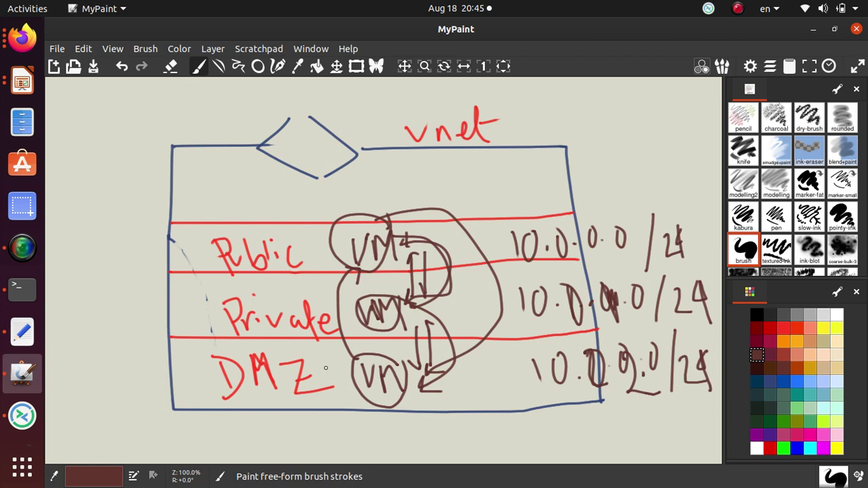
click(171, 67)
mouse_move(593, 295)
mouse_down()
mouse_move(606, 293)
mouse_move(603, 305)
mouse_move(616, 306)
mouse_move(603, 291)
mouse_move(609, 307)
mouse_move(612, 288)
mouse_move(604, 306)
mouse_move(611, 287)
mouse_move(612, 317)
mouse_up()
key(e)
mouse_move(603, 287)
mouse_down()
mouse_move(608, 316)
mouse_move(623, 318)
mouse_up()
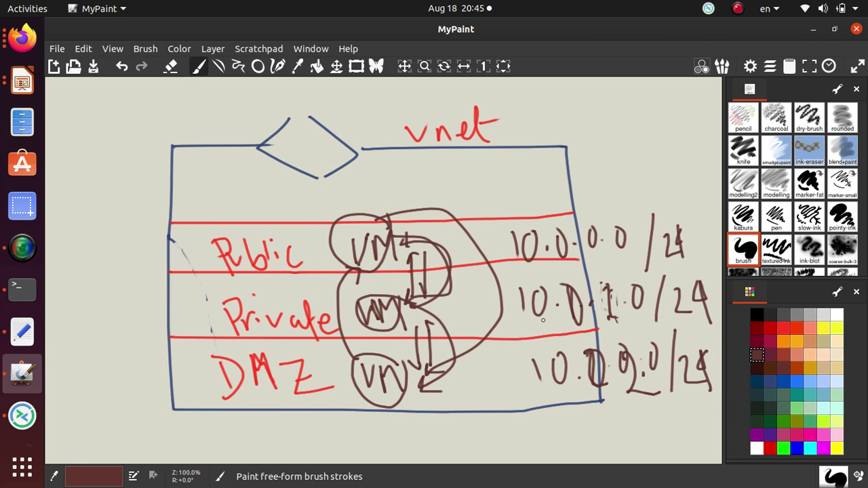
scroll(482, 319, down, 4)
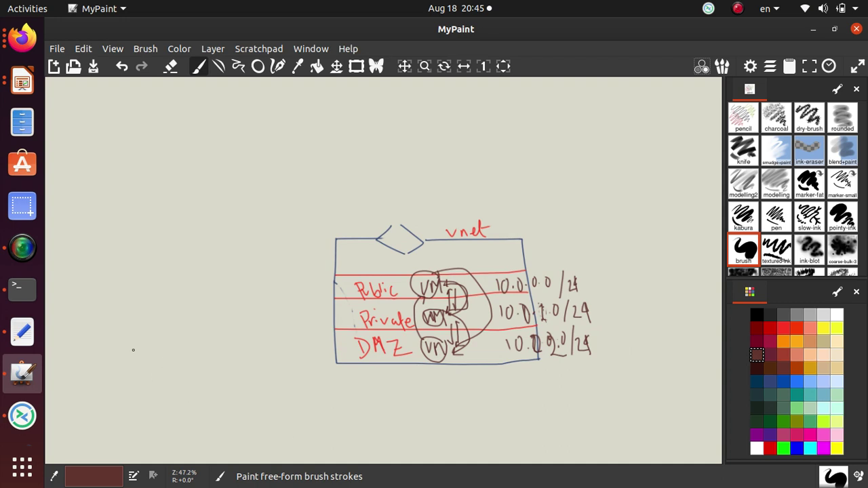
- Write and circle NVA, label it 'win server', and arrow it to the DMZ subnet
mouse_move(194, 339)
mouse_down()
mouse_move(202, 361)
mouse_move(223, 335)
mouse_move(251, 362)
mouse_move(271, 355)
mouse_move(267, 347)
mouse_up()
mouse_move(239, 317)
mouse_down()
mouse_move(272, 335)
mouse_move(210, 371)
mouse_move(264, 322)
mouse_up()
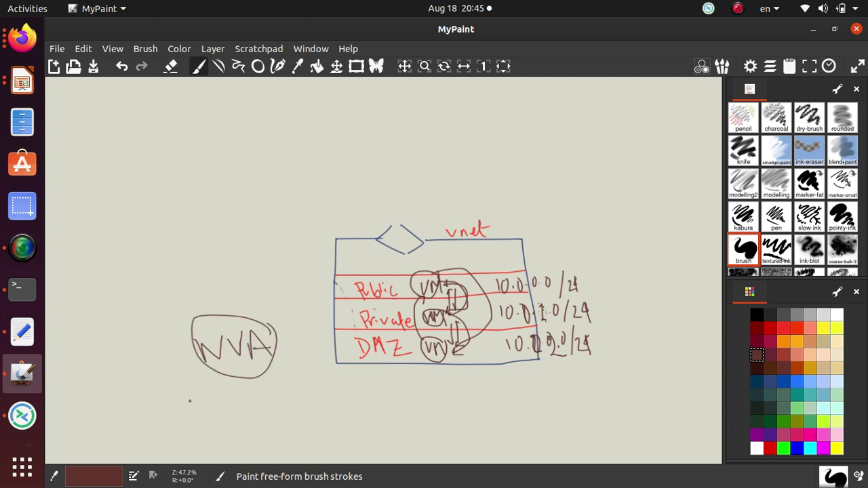
drag(190, 393, 242, 400)
mouse_move(248, 374)
mouse_down()
mouse_move(257, 394)
mouse_move(278, 383)
mouse_move(305, 392)
mouse_move(310, 380)
mouse_up()
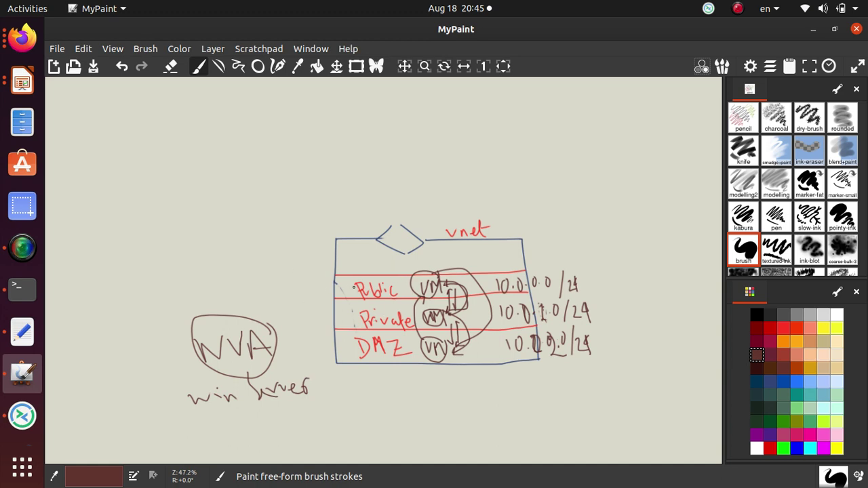
mouse_move(278, 348)
mouse_down()
mouse_move(338, 353)
mouse_move(330, 359)
mouse_up()
- Write a 'Route table' heading with a circled Route below it
drag(130, 218, 139, 237)
mouse_move(131, 199)
mouse_down()
mouse_move(126, 216)
mouse_move(175, 237)
mouse_move(160, 228)
mouse_move(198, 196)
mouse_move(237, 195)
mouse_up()
mouse_move(226, 148)
mouse_down()
mouse_move(259, 185)
mouse_move(263, 128)
mouse_move(273, 163)
mouse_move(316, 161)
mouse_up()
mouse_move(204, 216)
mouse_down()
mouse_move(234, 240)
mouse_move(263, 206)
mouse_move(286, 215)
mouse_move(228, 198)
mouse_move(278, 239)
mouse_move(285, 198)
mouse_move(379, 160)
mouse_up()
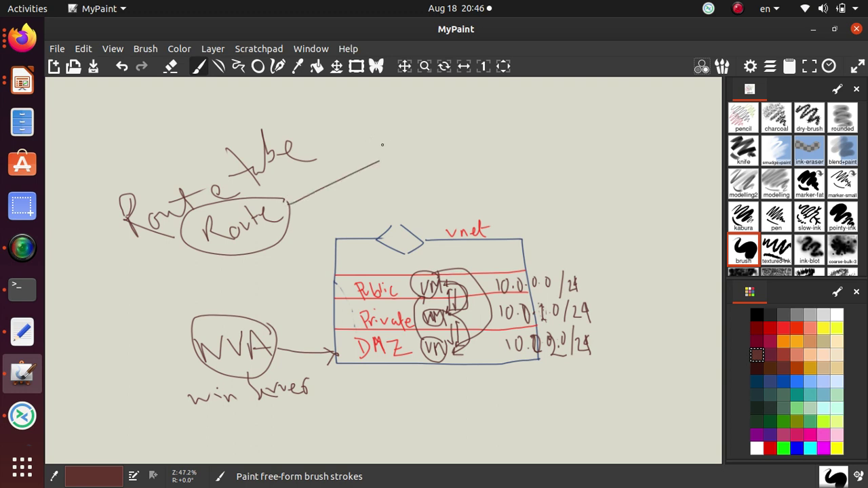
- Write the route's /28 address prefix and an arrow from Route to 'Virtual appliance'
mouse_move(394, 142)
mouse_down()
mouse_move(391, 156)
mouse_move(397, 141)
mouse_move(419, 141)
mouse_move(422, 121)
mouse_move(448, 126)
mouse_up()
mouse_move(467, 105)
mouse_down()
mouse_move(490, 114)
mouse_move(505, 101)
mouse_move(515, 110)
mouse_move(512, 88)
mouse_move(539, 110)
mouse_up()
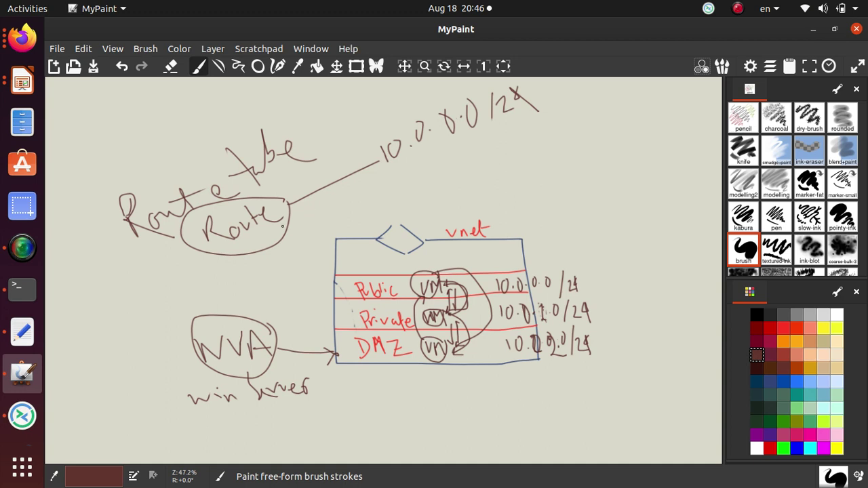
mouse_move(288, 211)
mouse_down()
mouse_move(397, 192)
mouse_move(402, 183)
mouse_move(401, 198)
mouse_move(427, 190)
mouse_move(433, 172)
mouse_move(490, 165)
mouse_move(501, 146)
mouse_move(539, 168)
mouse_move(536, 151)
mouse_move(543, 167)
mouse_up()
click(431, 180)
drag(549, 135, 551, 167)
mouse_move(562, 108)
mouse_down()
mouse_move(558, 133)
mouse_move(668, 103)
mouse_up()
- Draw a next-hop arrow from Route and write IP under 'Virtual appliance'
drag(332, 208, 413, 210)
drag(412, 207, 405, 218)
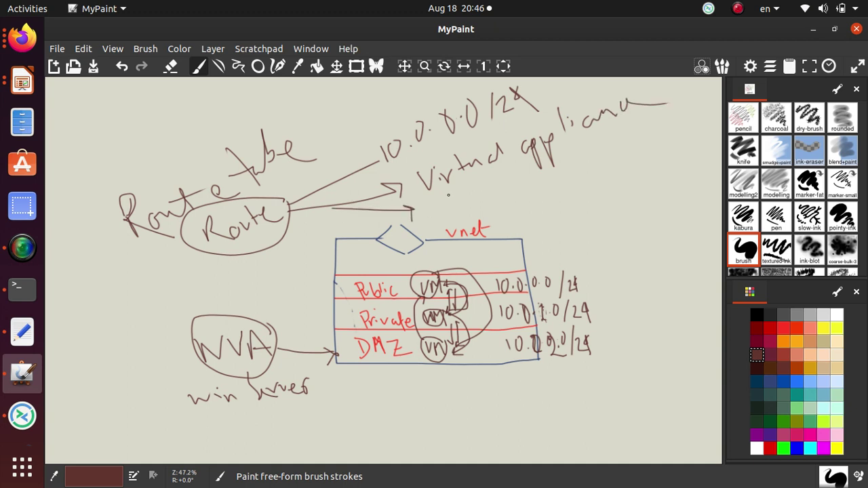
mouse_move(456, 196)
mouse_down()
mouse_move(459, 219)
mouse_move(464, 195)
mouse_move(479, 212)
mouse_up()
mouse_move(473, 178)
mouse_down()
mouse_move(469, 190)
mouse_move(514, 179)
mouse_move(535, 193)
mouse_move(519, 178)
mouse_move(525, 164)
mouse_move(576, 196)
mouse_move(590, 183)
mouse_move(586, 171)
mouse_up()
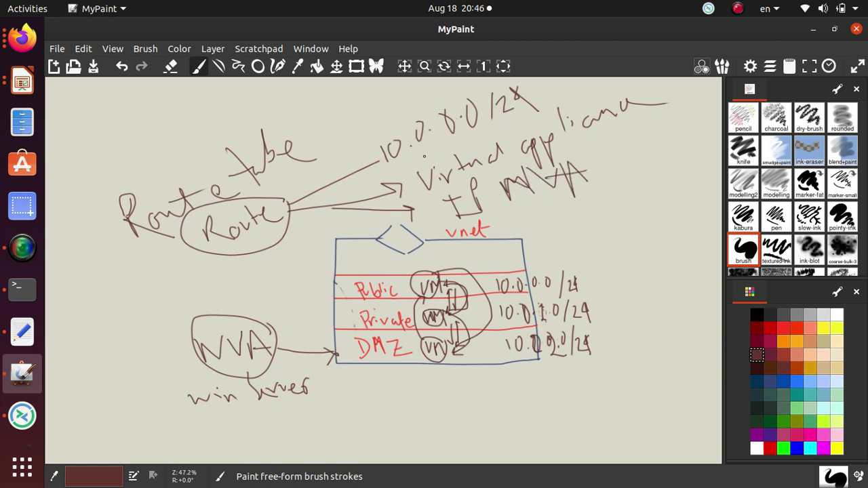
- Draw an ellipse around the route's /28 address prefix
mouse_move(390, 162)
mouse_down()
mouse_move(560, 122)
mouse_move(456, 87)
mouse_move(377, 156)
mouse_move(408, 162)
mouse_up()
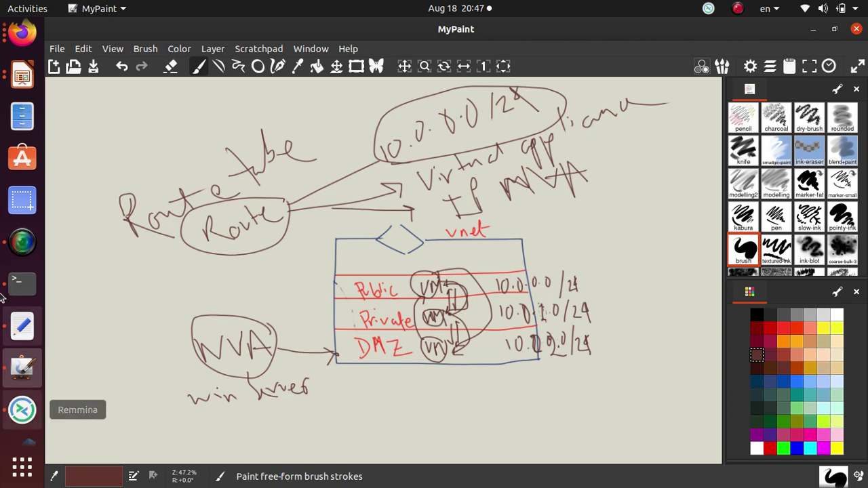
- Find the tutorial's Add route table and highlight its Address prefix value, then return to MyPaint
click(21, 42)
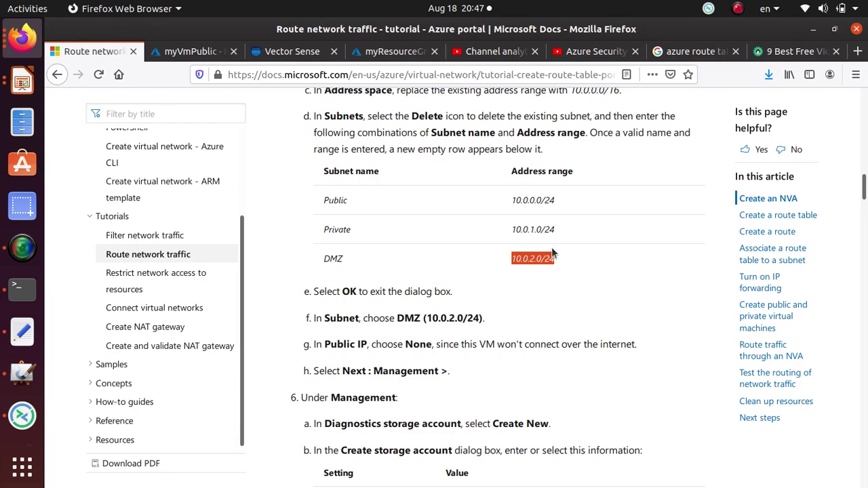
scroll(487, 361, up, 10)
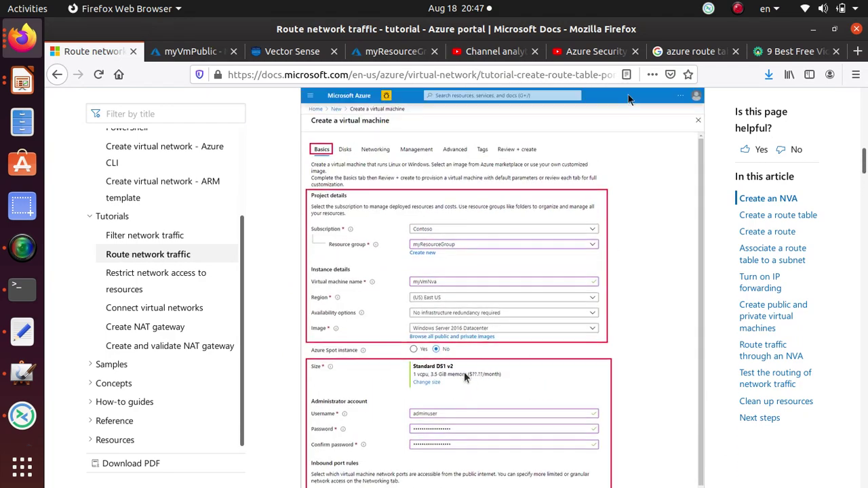
scroll(448, 378, up, 10)
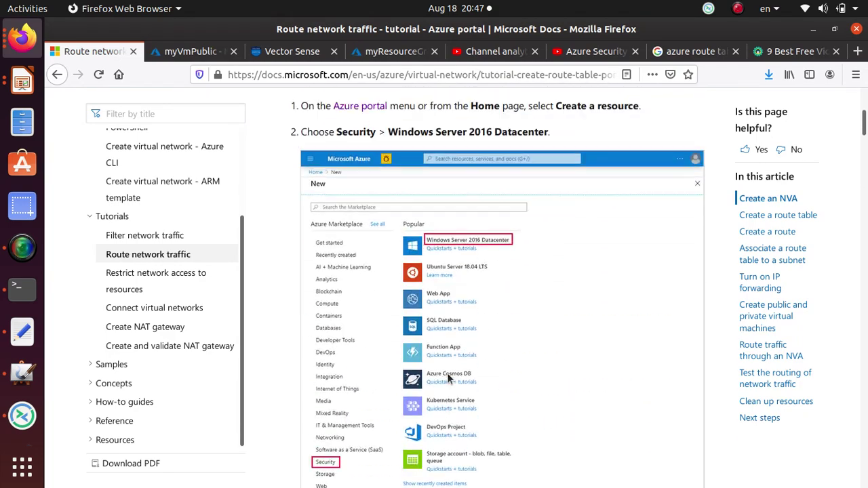
scroll(397, 392, down, 20)
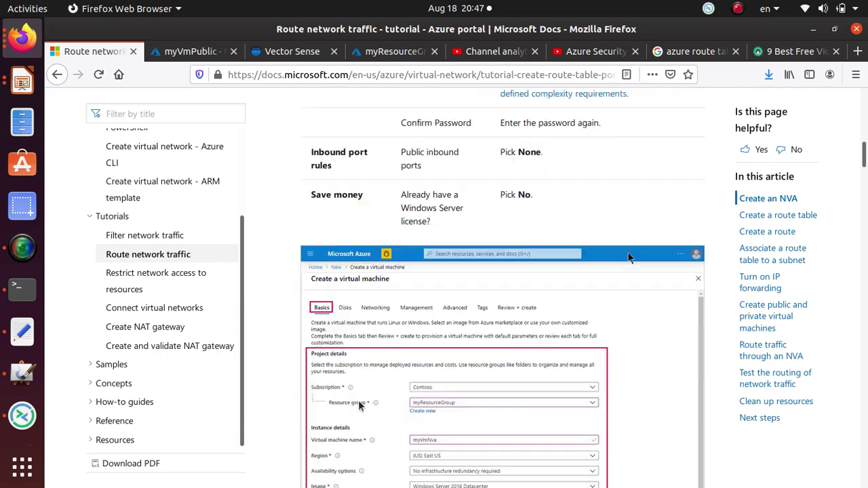
scroll(360, 398, down, 15)
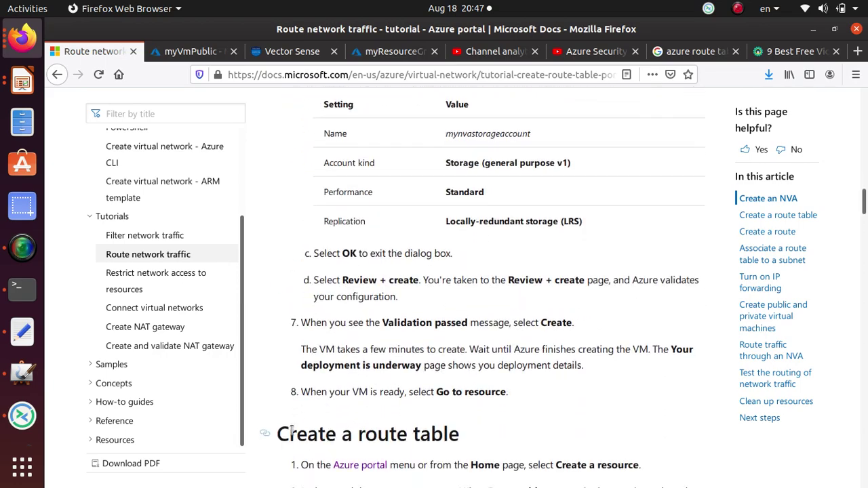
scroll(493, 337, down, 15)
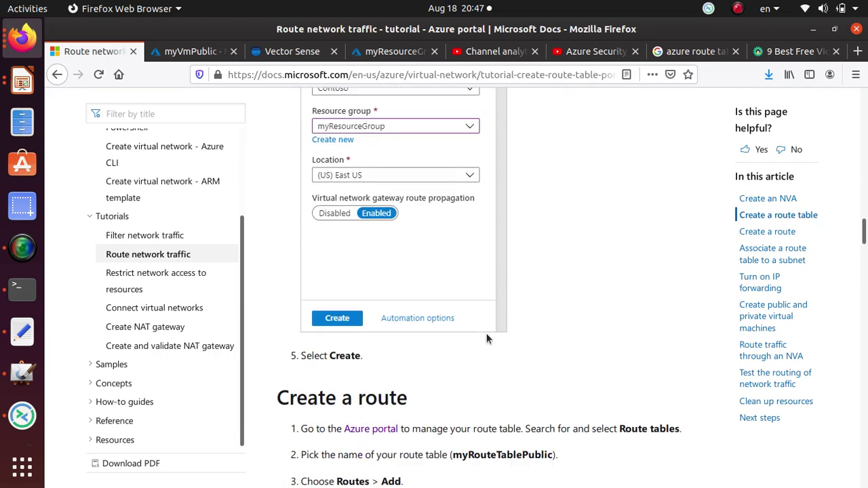
scroll(475, 336, down, 12)
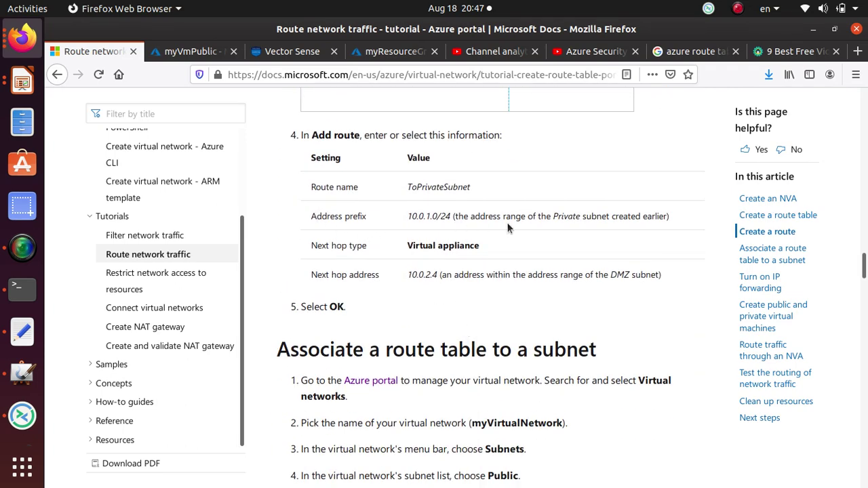
drag(556, 216, 653, 216)
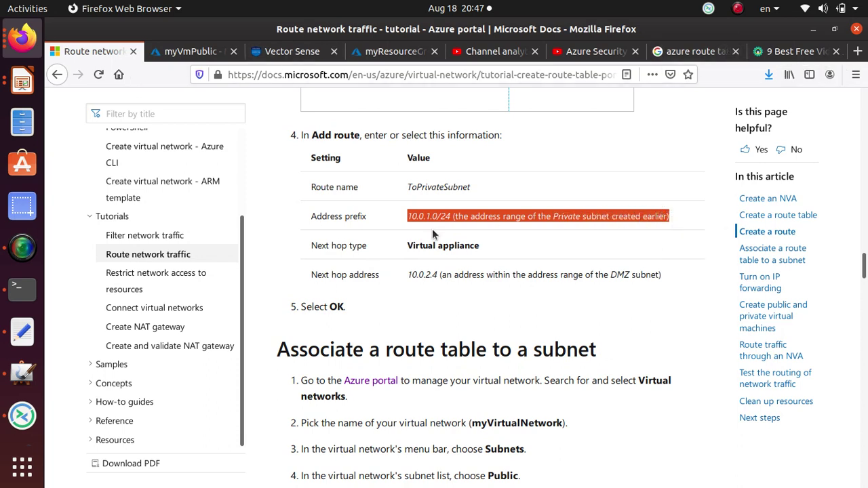
key(alt+Tab)
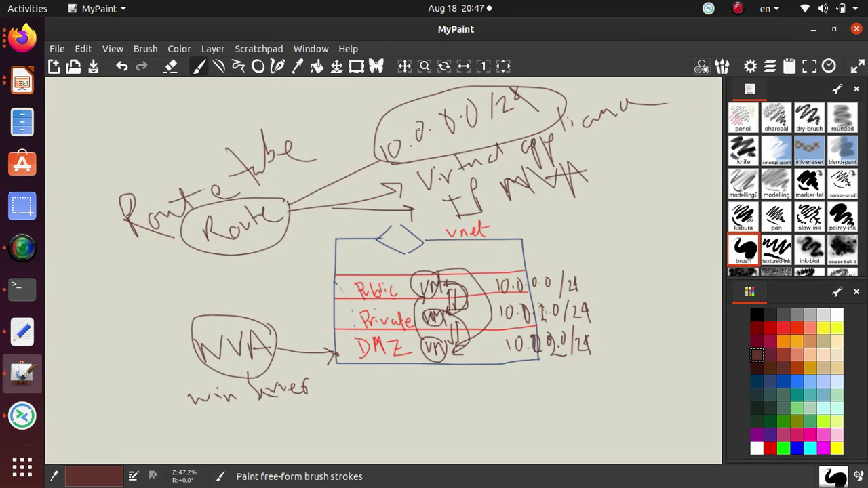
- Overwrite the prefix digit, line through Route, circle Private, and retrace the Route-to-Virtual-appliance arrow
drag(445, 120, 453, 135)
drag(143, 240, 316, 162)
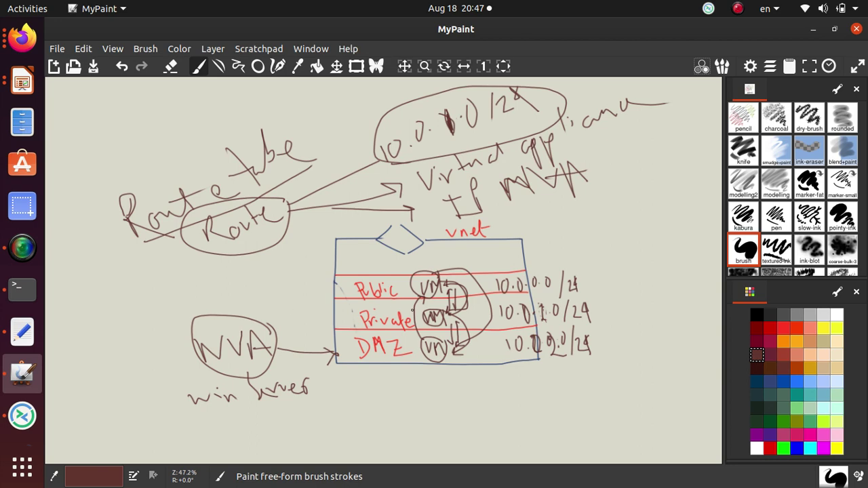
mouse_move(407, 307)
mouse_down()
mouse_move(361, 308)
mouse_move(366, 328)
mouse_move(410, 324)
mouse_move(368, 310)
mouse_move(349, 321)
mouse_up()
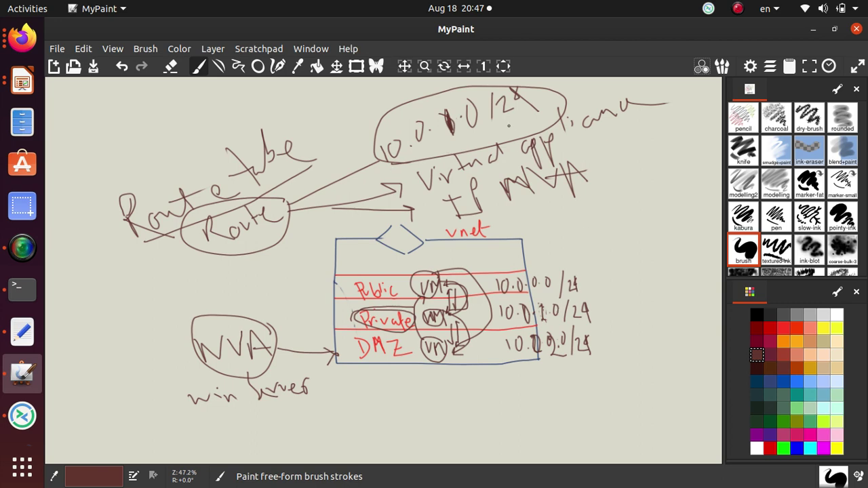
mouse_move(288, 211)
mouse_down()
mouse_move(371, 199)
mouse_move(392, 185)
mouse_move(400, 190)
mouse_up()
- Handwrite 'IP Forwarding' below win server with an arrow up to the DMZ VM
drag(214, 429, 218, 446)
mouse_move(205, 432)
mouse_down()
mouse_move(220, 431)
mouse_move(240, 452)
mouse_move(243, 431)
mouse_move(247, 461)
mouse_up()
mouse_move(274, 420)
mouse_down()
mouse_move(278, 433)
mouse_move(314, 412)
mouse_move(292, 430)
mouse_up()
mouse_move(293, 434)
mouse_down()
mouse_move(297, 445)
mouse_move(344, 422)
mouse_move(374, 440)
mouse_move(380, 424)
mouse_move(380, 434)
mouse_move(418, 436)
mouse_up()
mouse_move(416, 389)
mouse_down()
mouse_move(433, 415)
mouse_move(478, 415)
mouse_move(495, 464)
mouse_up()
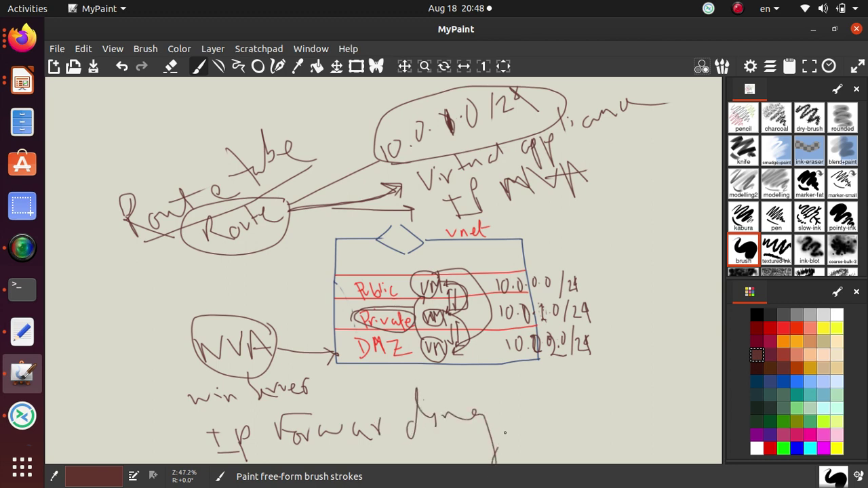
drag(506, 426, 499, 446)
drag(446, 390, 450, 360)
- Loop around the route's address prefix again and draw an arrow pointing at the Public subnet
mouse_move(524, 87)
mouse_down()
mouse_move(453, 88)
mouse_move(363, 142)
mouse_move(516, 135)
mouse_move(479, 89)
mouse_up()
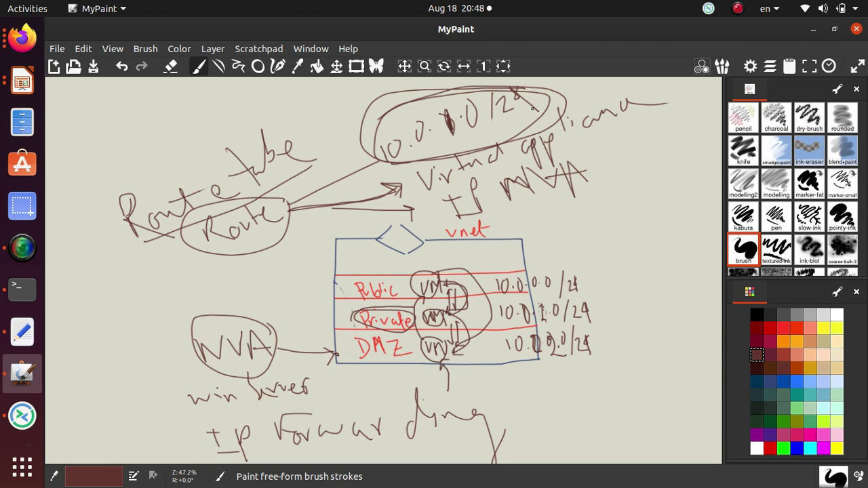
mouse_move(542, 91)
mouse_down()
mouse_move(363, 119)
mouse_move(432, 162)
mouse_move(556, 80)
mouse_up()
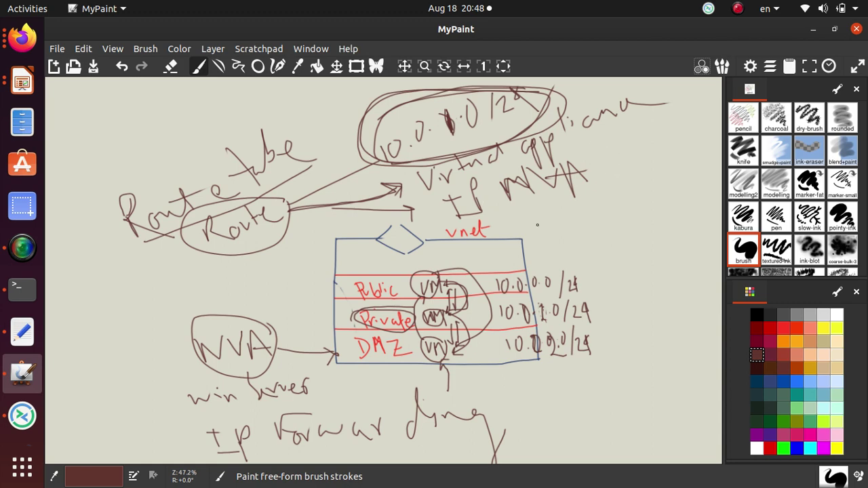
mouse_move(597, 182)
mouse_down()
mouse_move(609, 117)
mouse_move(555, 91)
mouse_up()
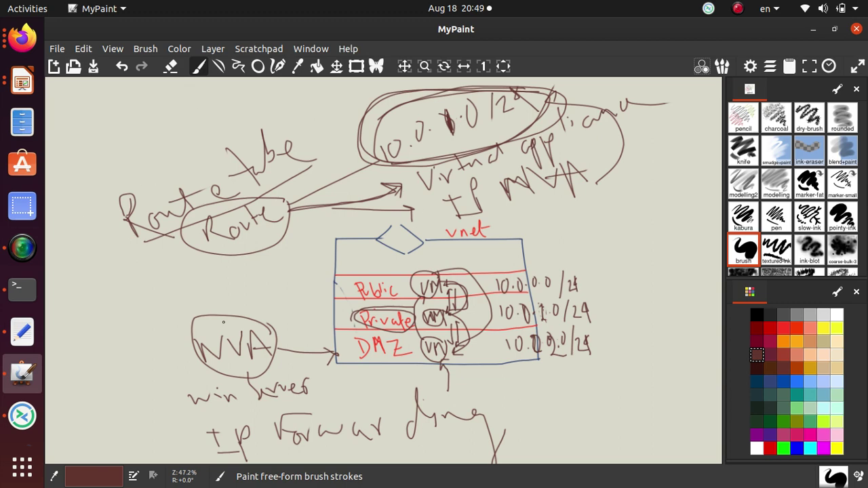
drag(290, 290, 330, 284)
mouse_move(318, 277)
mouse_down()
mouse_move(330, 287)
mouse_move(329, 296)
mouse_move(317, 291)
mouse_move(330, 285)
mouse_move(324, 304)
mouse_up()
- Circle the Public, Private and DMZ address ranges, then loop an arrow from 10.0.2.0/24 to 10.0.1.0/24
mouse_move(497, 294)
mouse_down()
mouse_move(556, 285)
mouse_move(521, 272)
mouse_move(498, 295)
mouse_move(555, 292)
mouse_move(525, 276)
mouse_move(487, 288)
mouse_move(518, 295)
mouse_move(563, 282)
mouse_up()
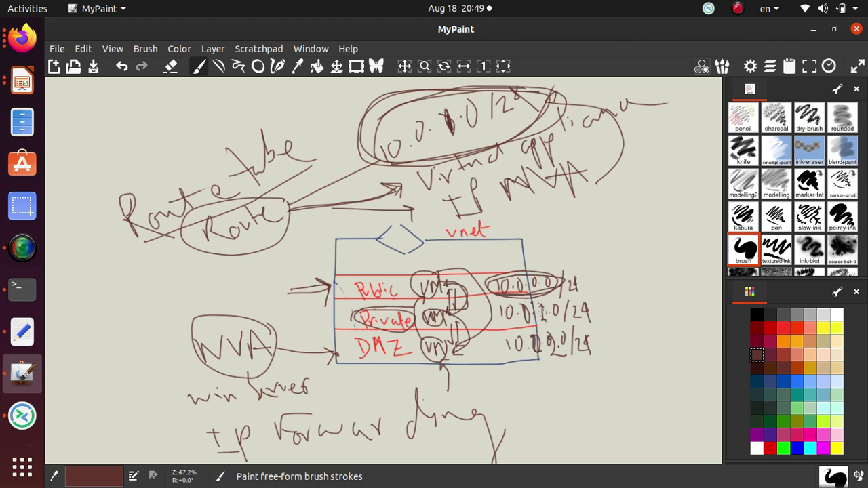
mouse_move(542, 292)
mouse_down()
mouse_move(485, 313)
mouse_move(556, 327)
mouse_move(536, 299)
mouse_move(510, 296)
mouse_up()
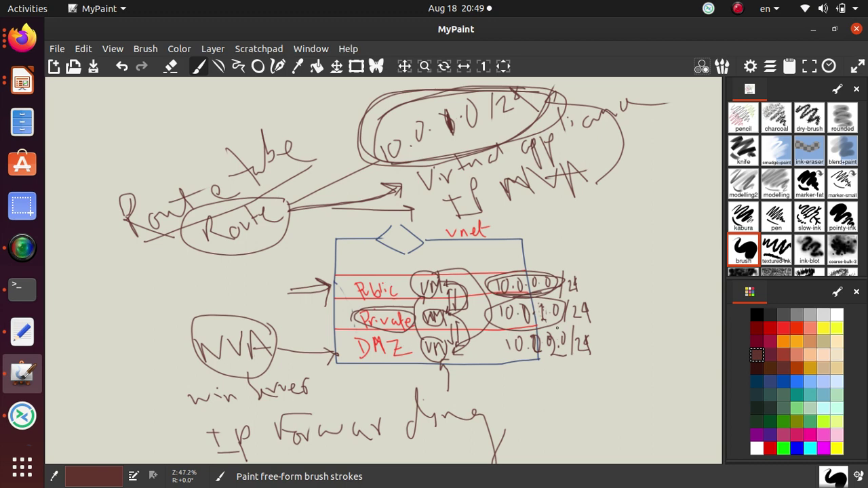
mouse_move(557, 328)
mouse_down()
mouse_move(504, 328)
mouse_move(537, 359)
mouse_move(608, 337)
mouse_move(490, 335)
mouse_up()
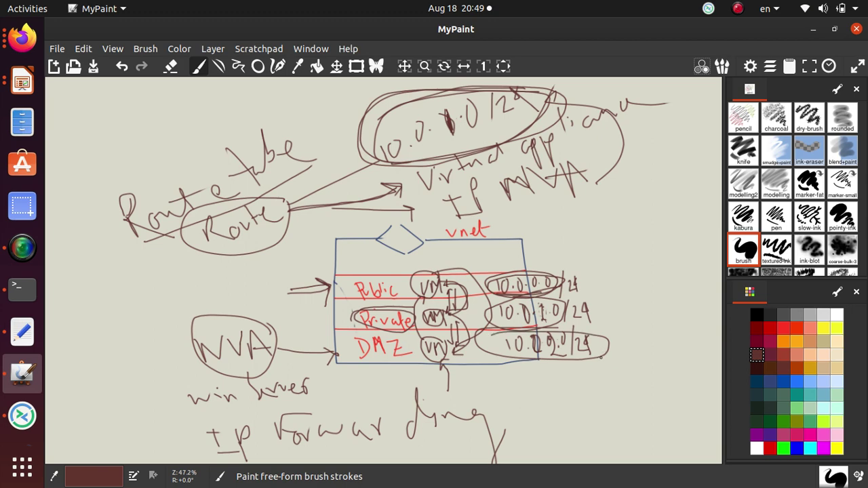
mouse_move(601, 358)
mouse_down()
mouse_move(625, 362)
mouse_move(628, 332)
mouse_move(590, 315)
mouse_move(601, 324)
mouse_up()
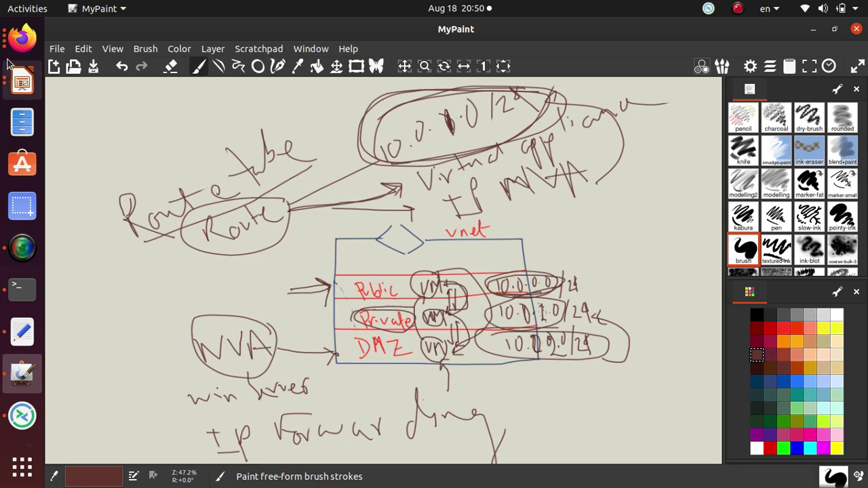
- Scroll the tutorial to its Create an NVA steps, then view the myVmPublic VM overview
click(22, 37)
scroll(326, 206, up, 10)
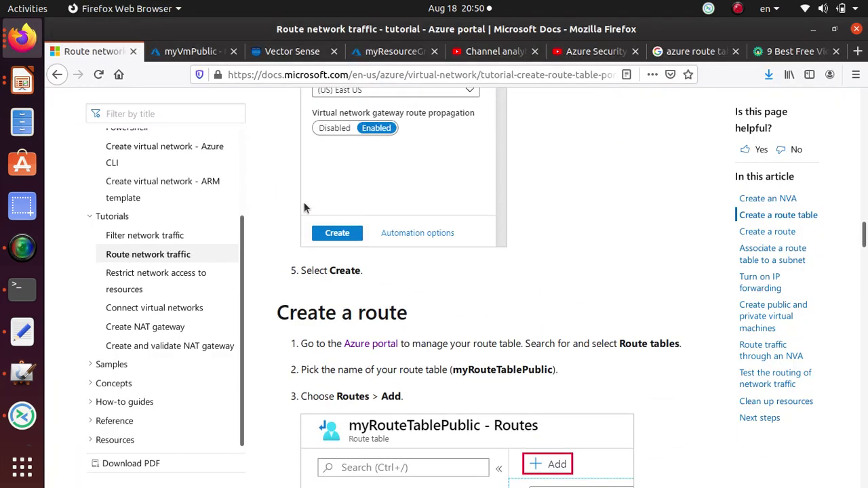
drag(864, 237, 865, 129)
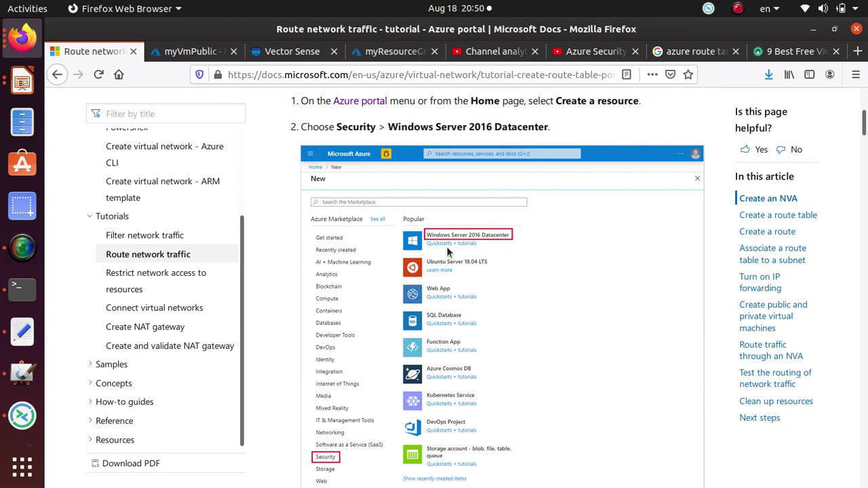
scroll(442, 251, down, 5)
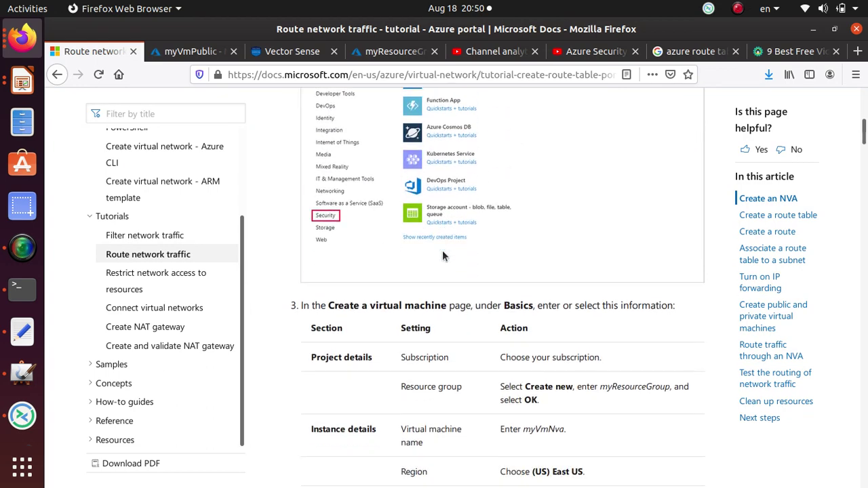
scroll(443, 249, up, 4)
scroll(473, 295, up, 3)
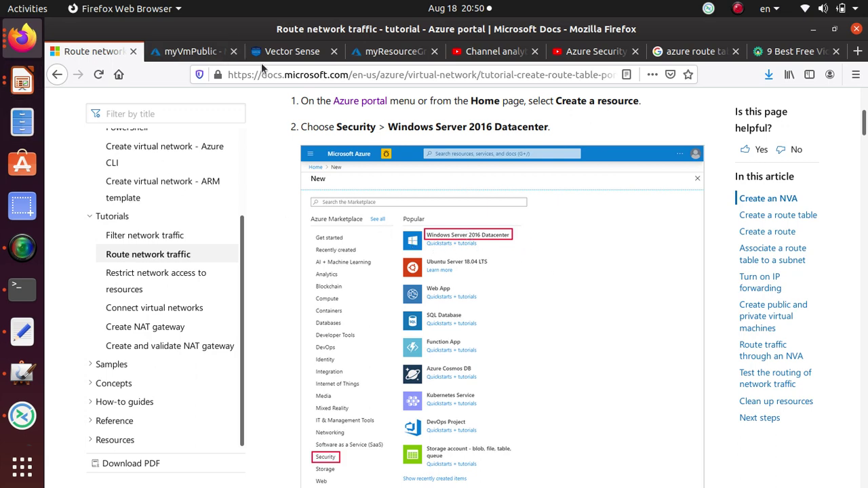
click(187, 54)
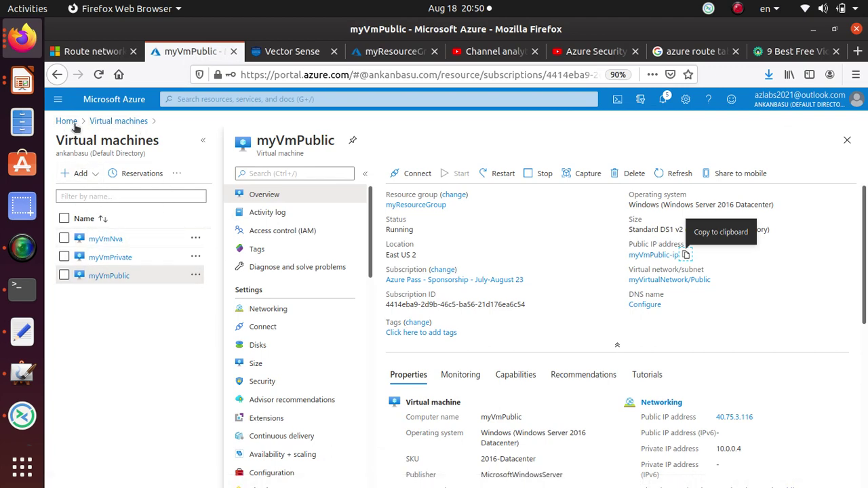
- Go to Virtual machines and start Add > Virtual machine, then back out to the list
click(65, 121)
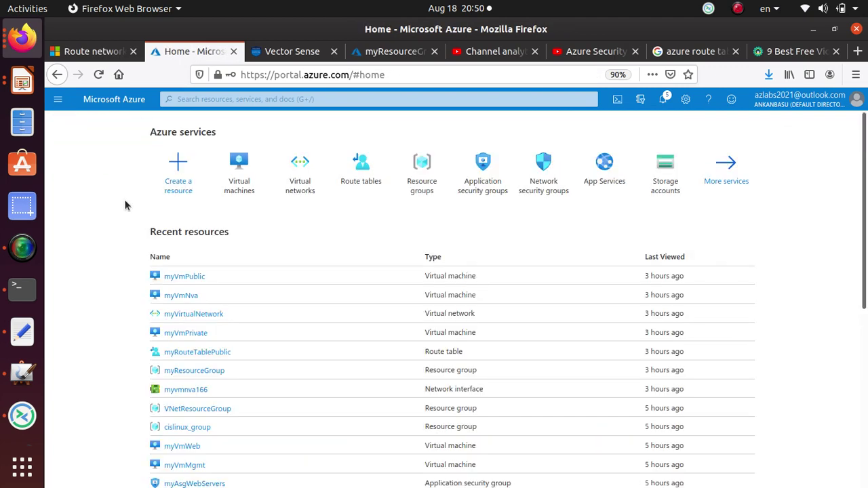
click(239, 189)
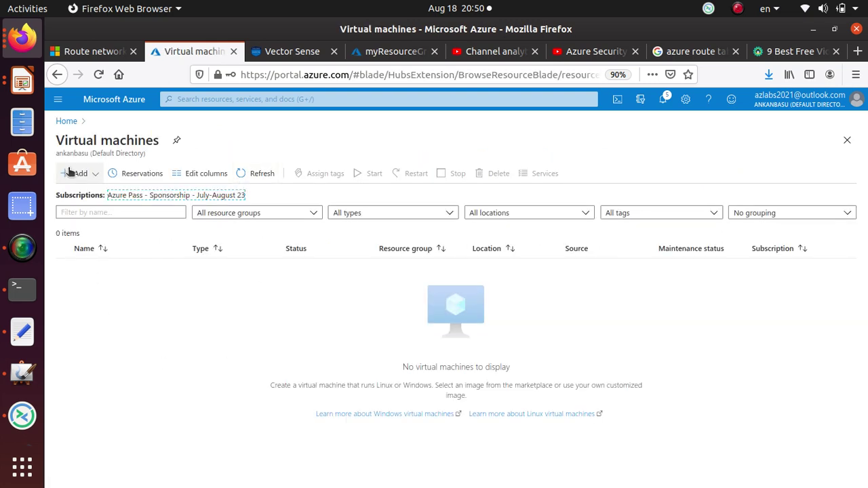
click(80, 174)
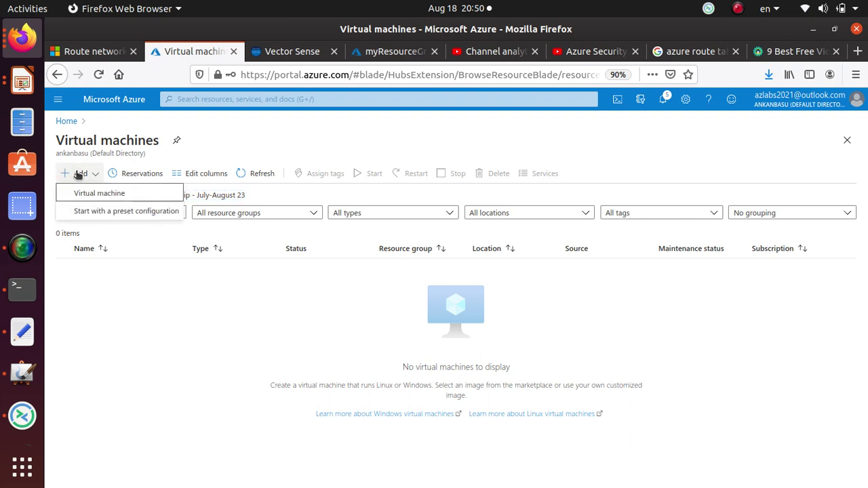
click(90, 190)
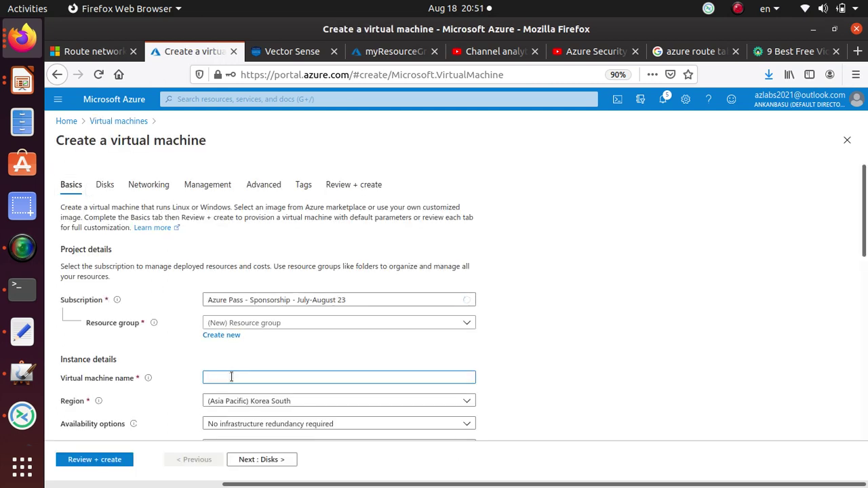
click(115, 121)
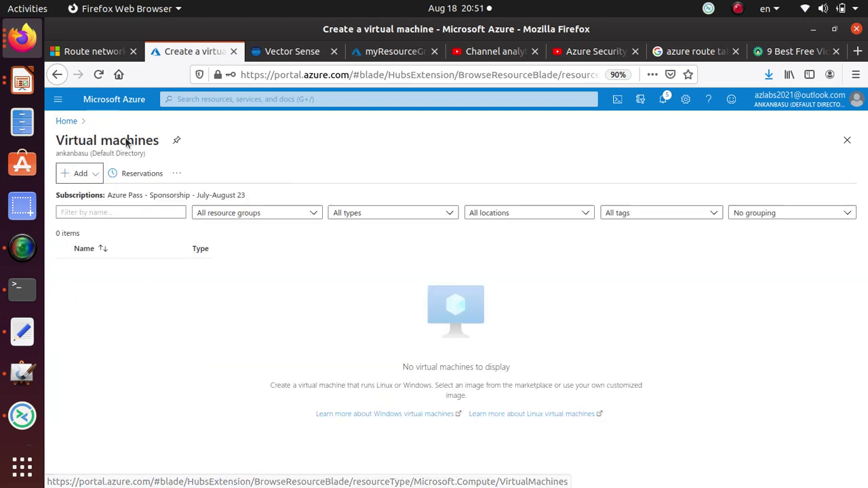
- Search 'virtual' from Home, open Virtual machines, and choose Add > Virtual machine
click(67, 121)
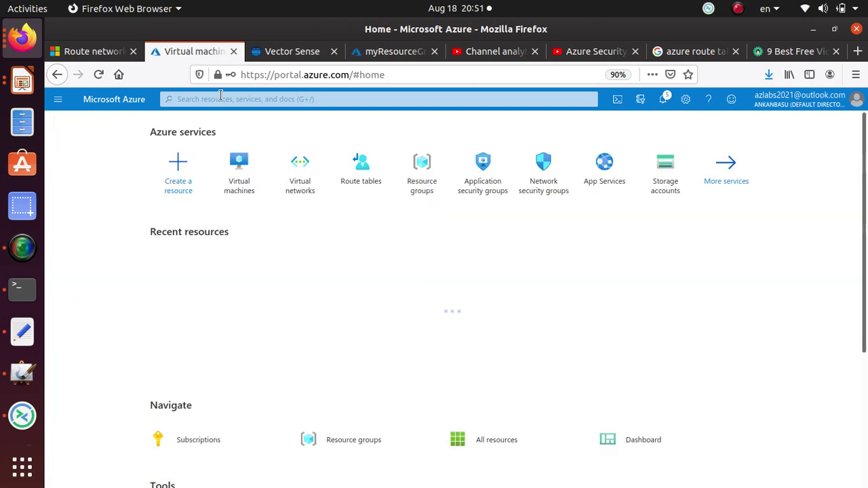
click(217, 99)
text(ne)
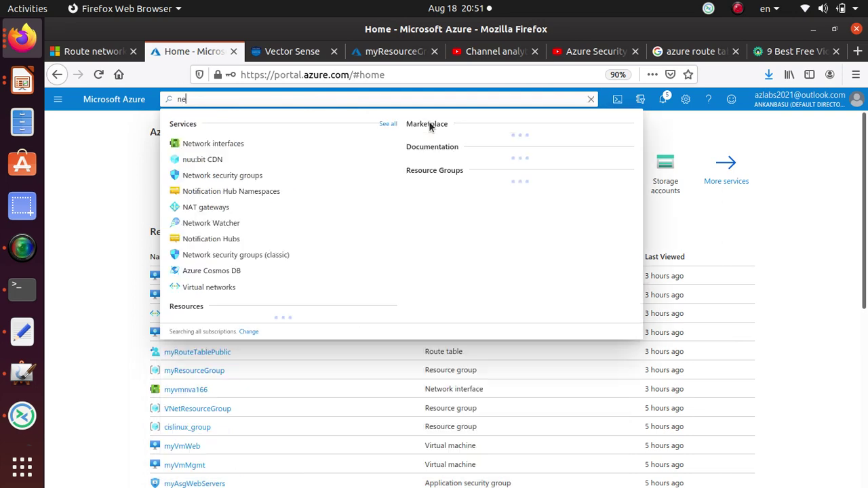
key(BackSpace)
key(BackSpace)
text(virtual)
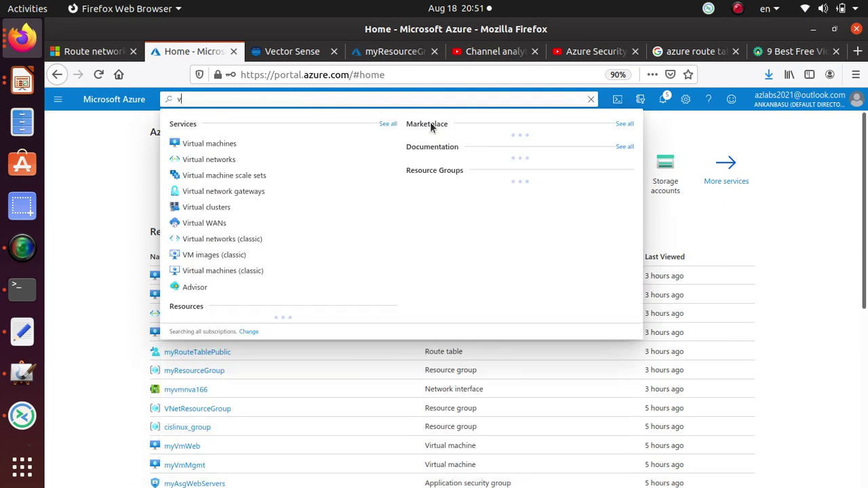
click(222, 144)
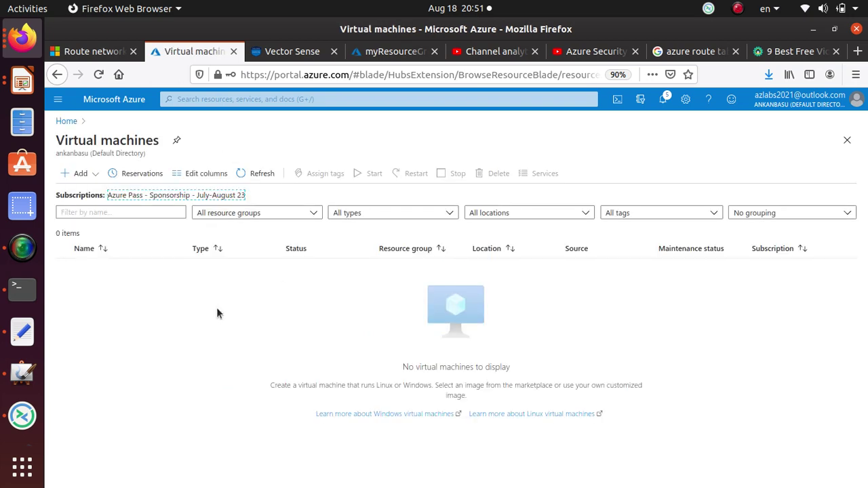
click(80, 174)
click(114, 189)
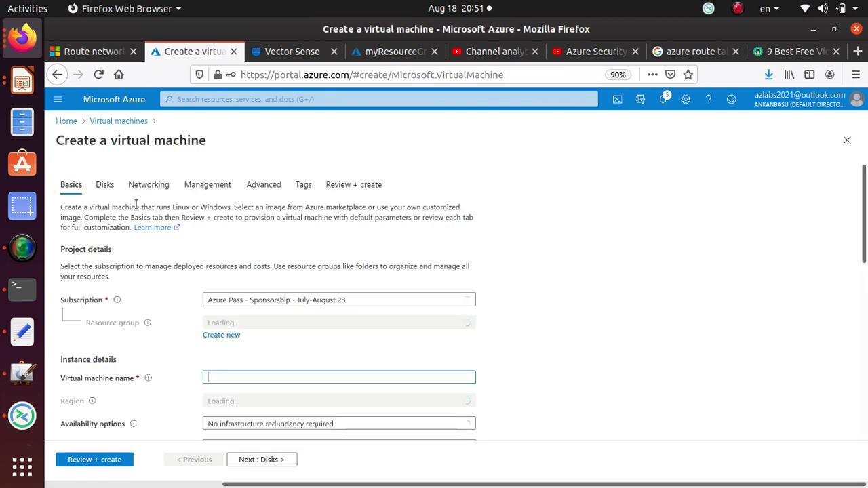
- Begin a new resource group and copy the name myResourceGroup from the tutorial table
click(216, 337)
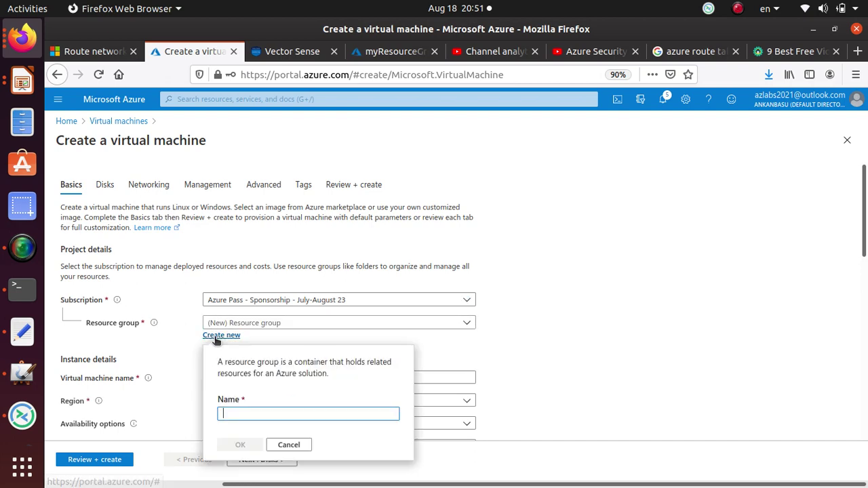
click(86, 51)
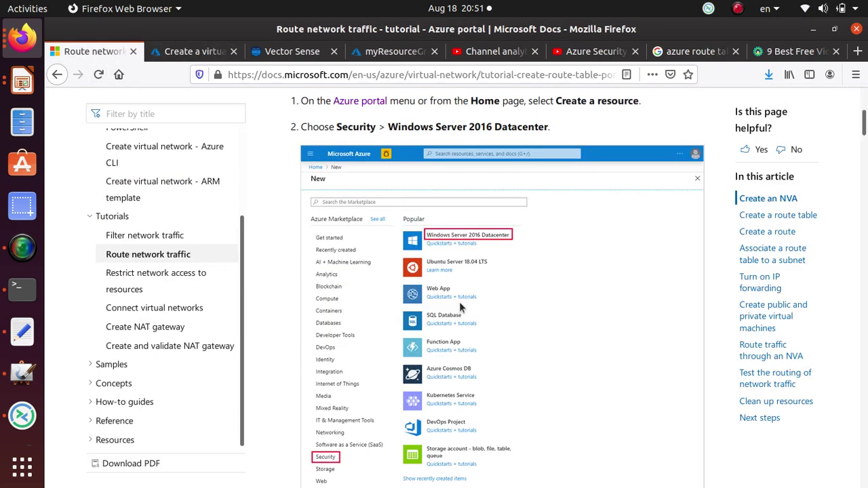
scroll(455, 293, up, 2)
scroll(455, 293, down, 5)
scroll(537, 256, down, 5)
scroll(599, 230, up, 2)
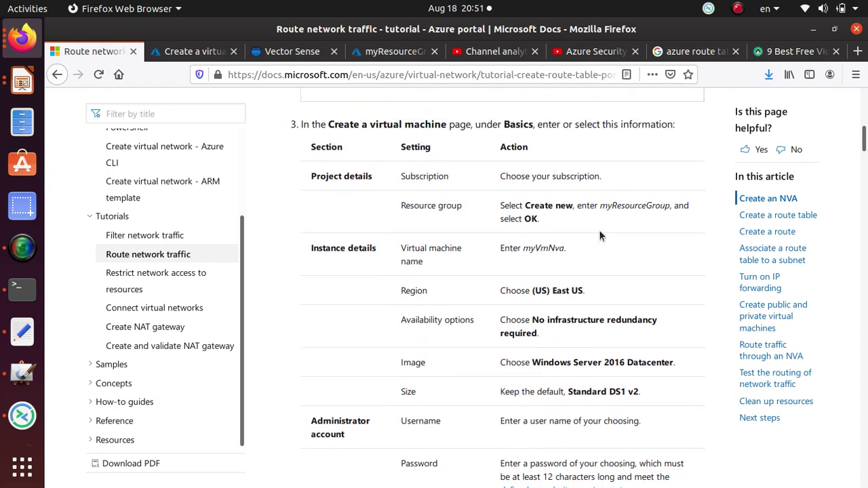
drag(601, 229, 669, 229)
key(ctrl+c)
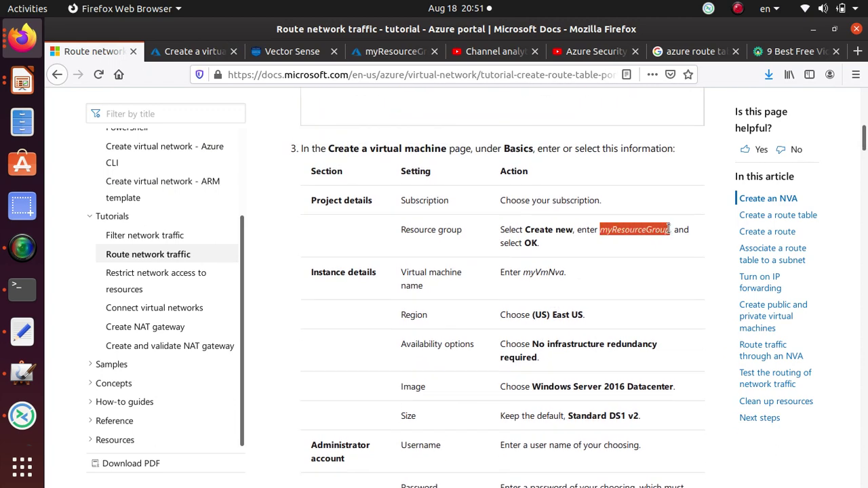
key(alt+Tab)
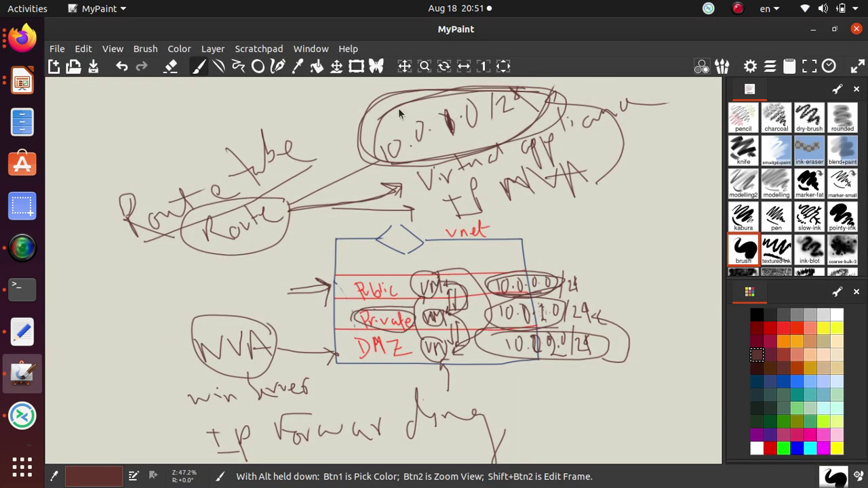
- Paste myResourceGroup as the new resource group's name and confirm it
key(alt+Tab)
click(196, 52)
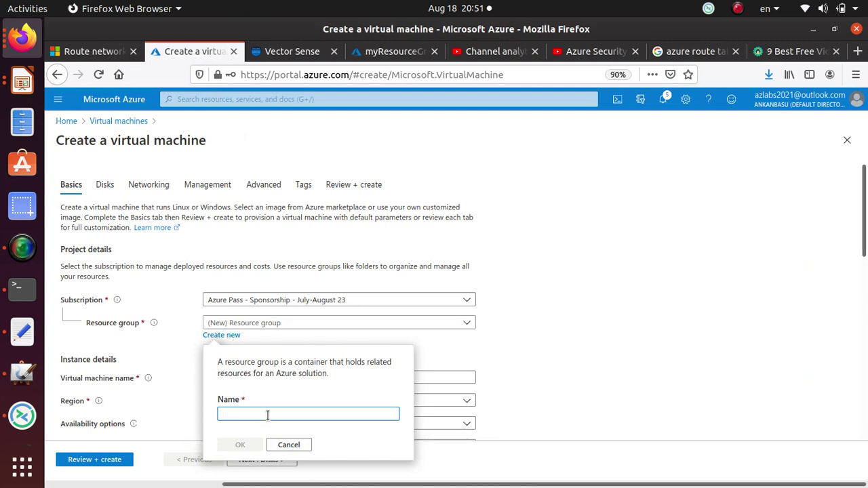
key(ctrl+v)
click(241, 445)
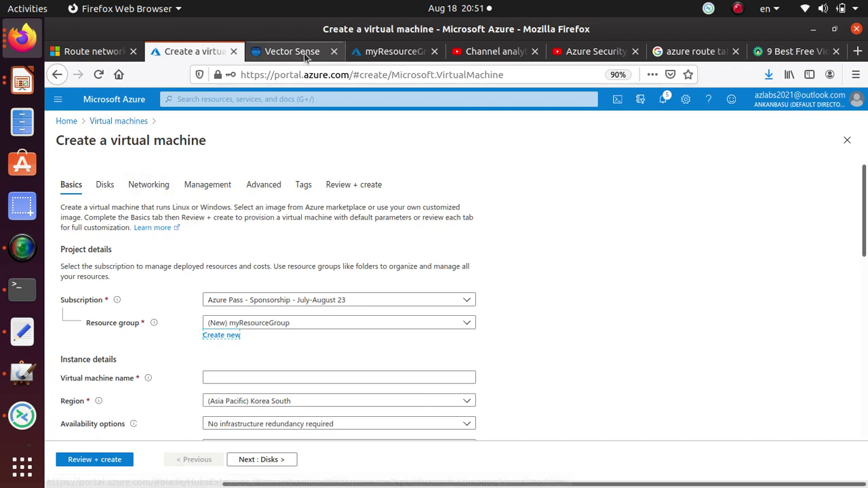
click(400, 51)
- Start a new virtual network from Virtual networks, in a new resource group myResourceGroup
click(217, 52)
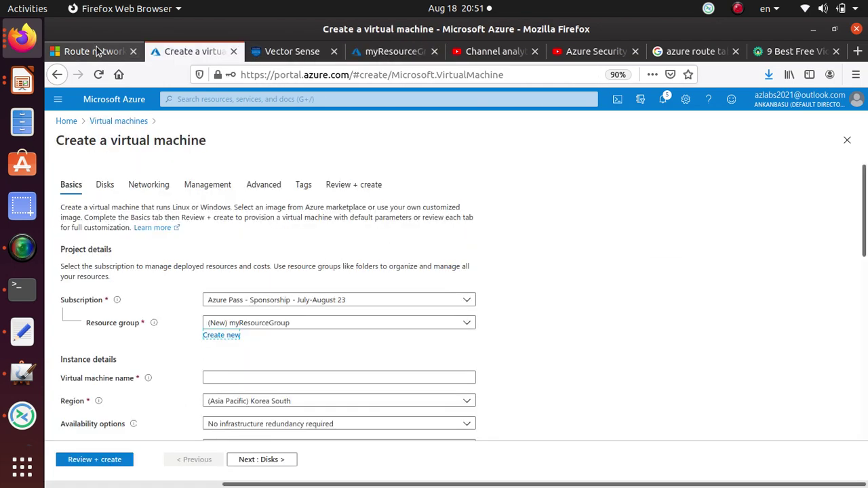
click(228, 97)
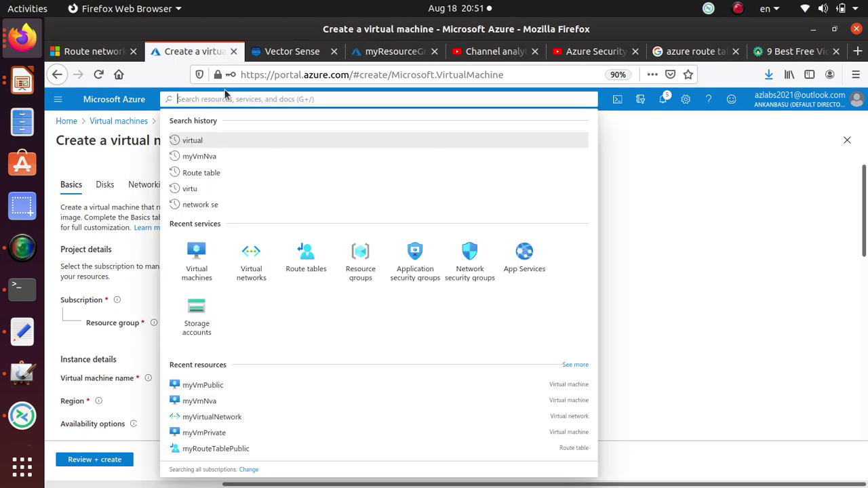
text(virtual)
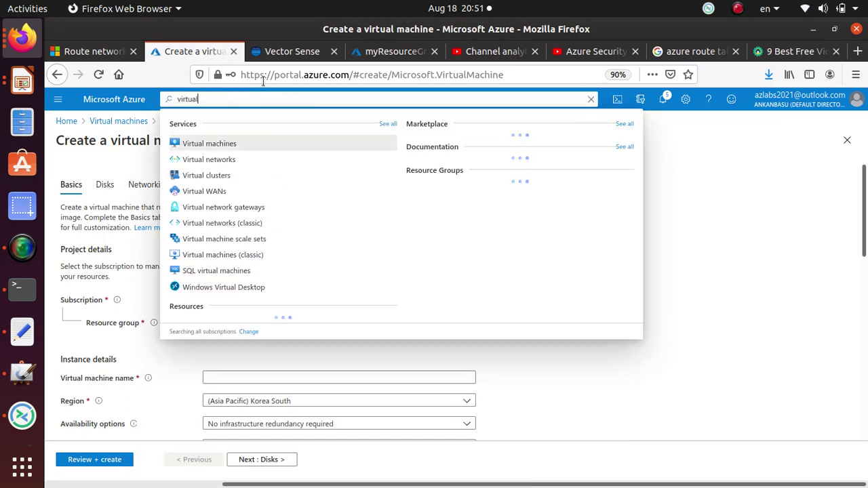
click(219, 161)
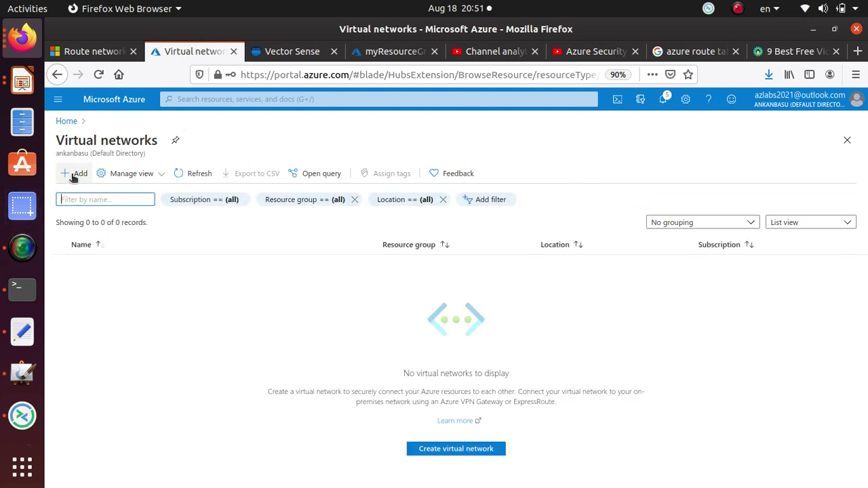
click(77, 174)
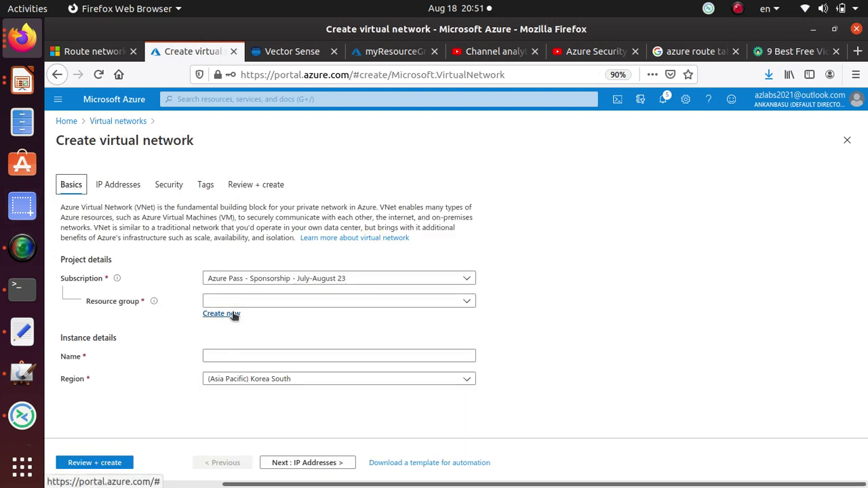
click(234, 315)
key(ctrl+v)
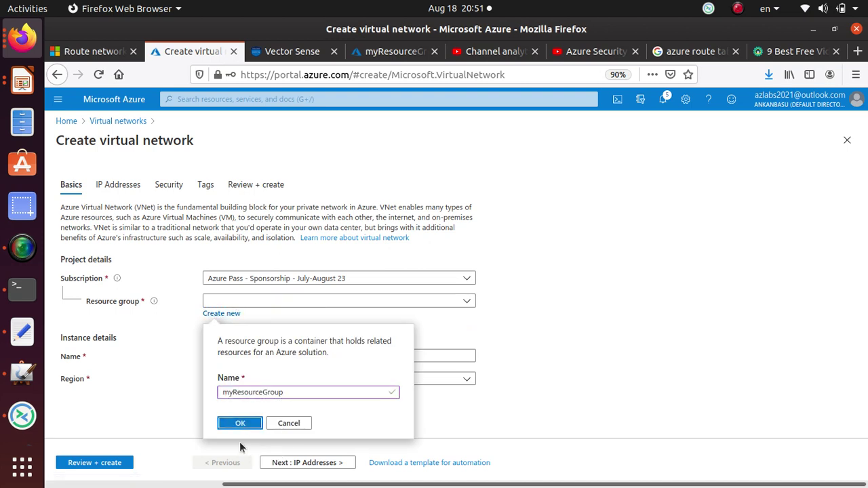
click(249, 427)
click(248, 425)
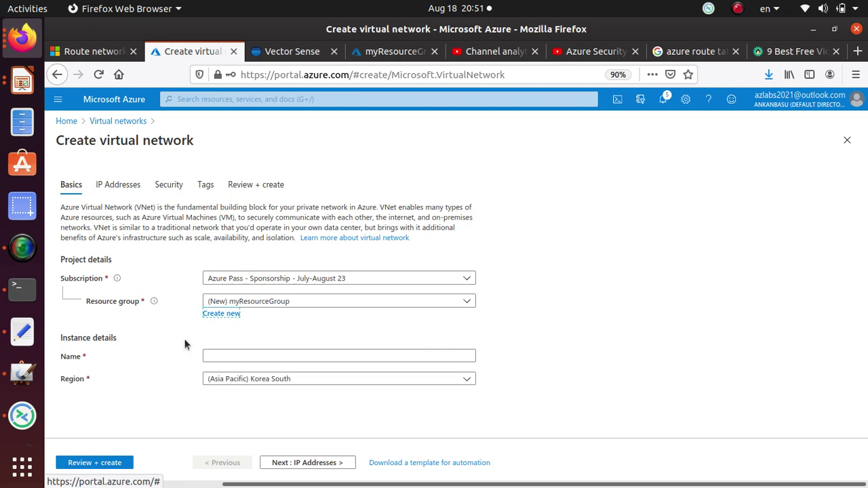
- Copy myVirtualNetwork from the tutorial and paste it as the virtual network's name
click(210, 356)
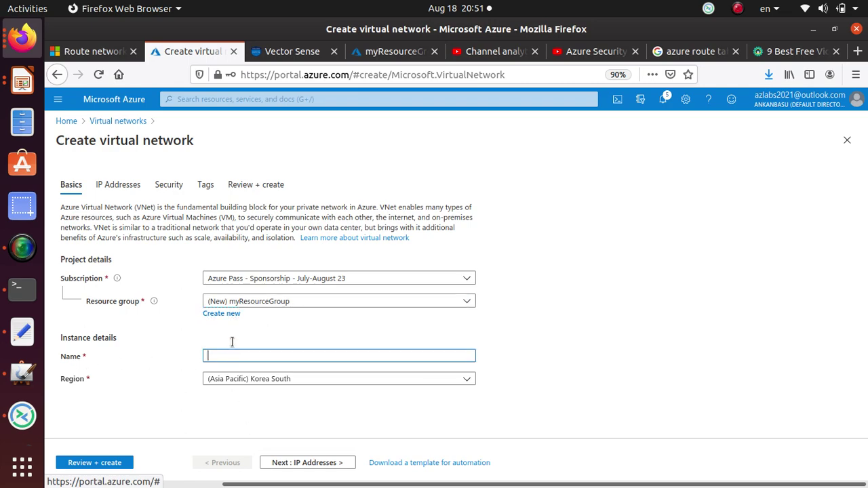
click(81, 53)
scroll(422, 345, down, 15)
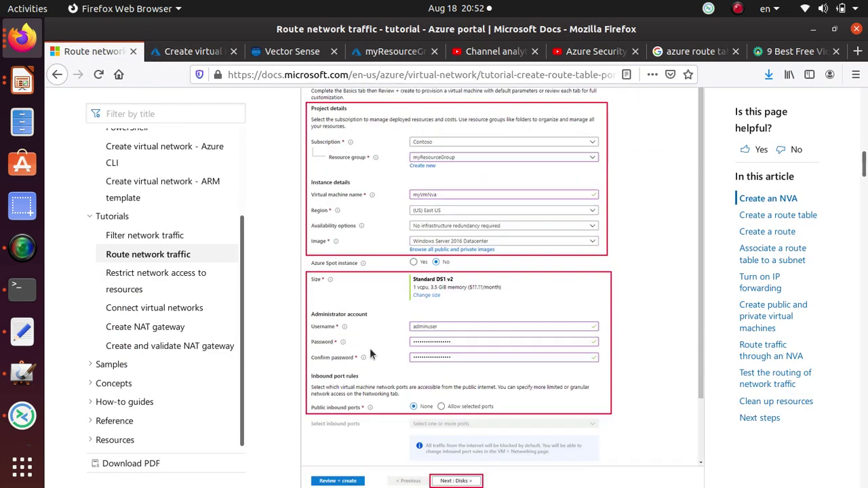
scroll(341, 367, up, 1)
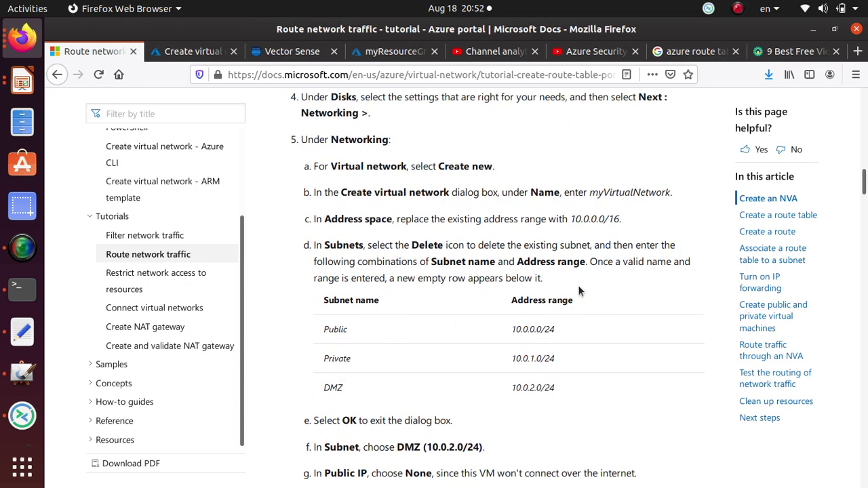
drag(590, 192, 669, 195)
key(ctrl+c)
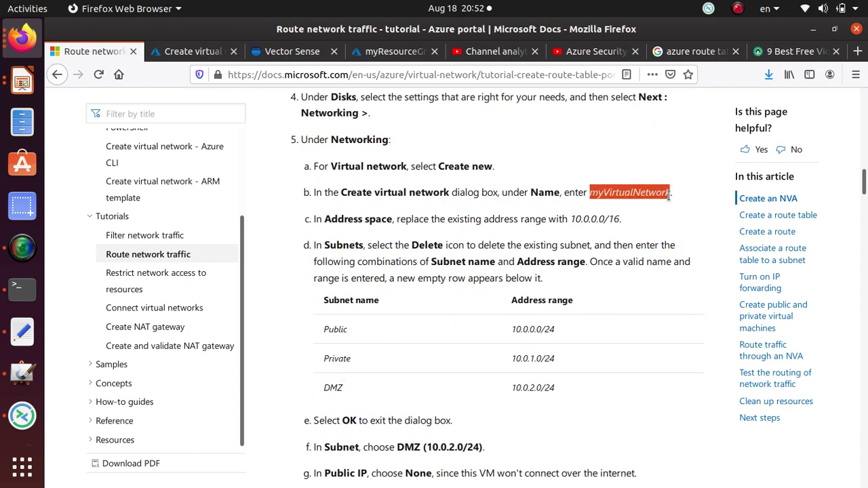
key(alt+Tab)
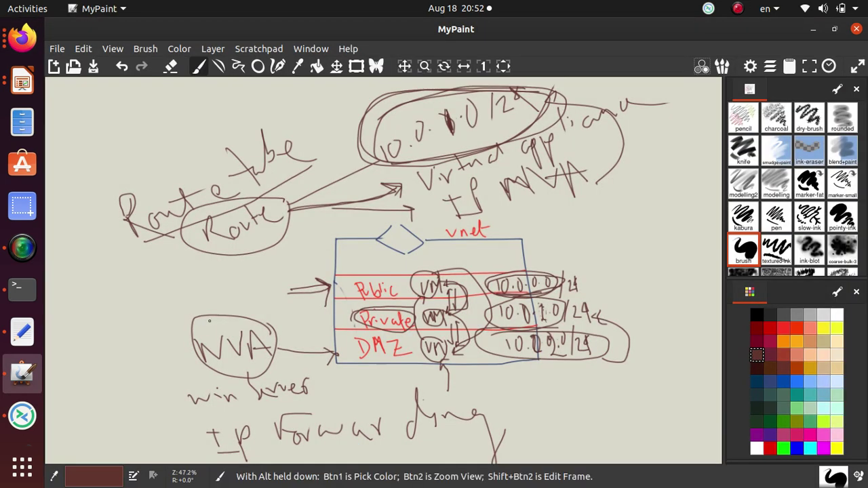
key(alt+Tab)
click(179, 52)
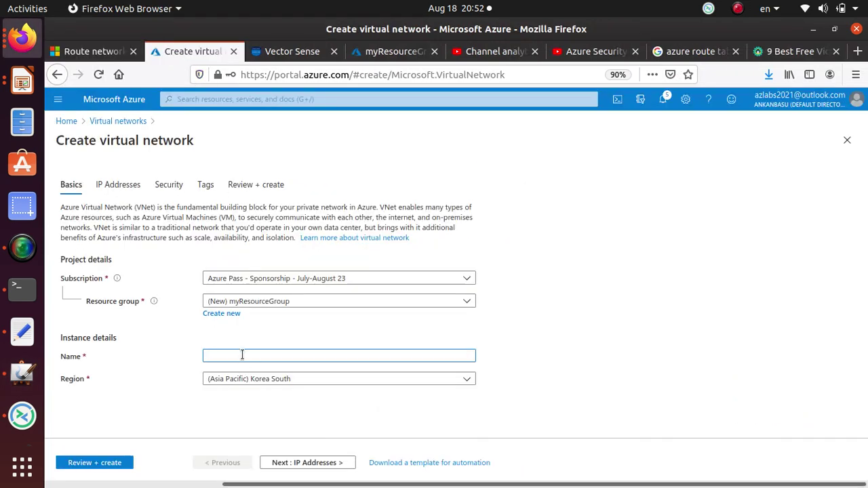
key(ctrl+v)
- Set the region to (US) East US 2 and continue to Next : IP Addresses
click(290, 380)
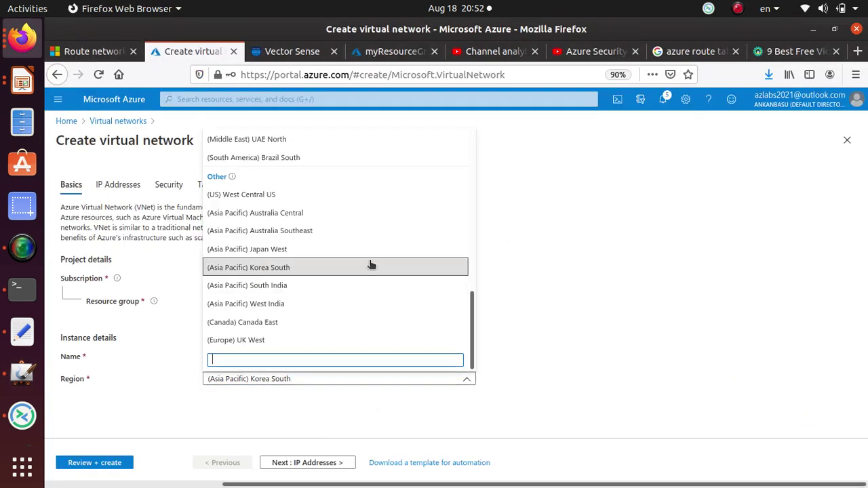
scroll(372, 265, up, 15)
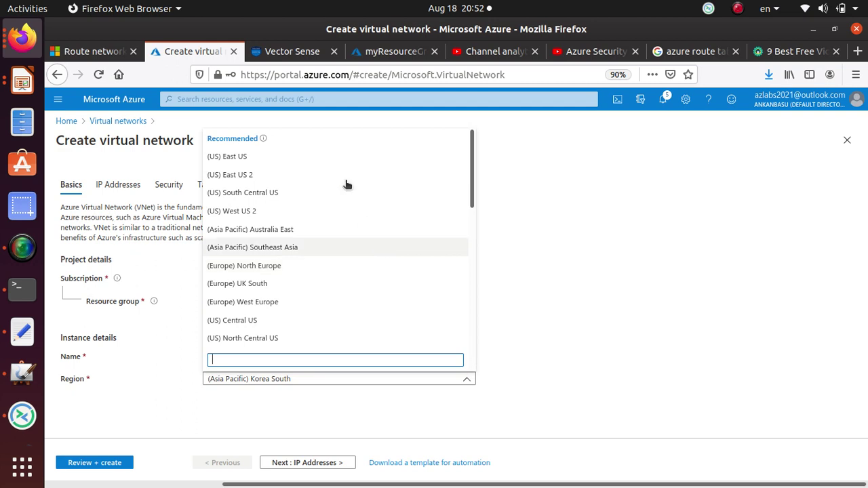
click(327, 174)
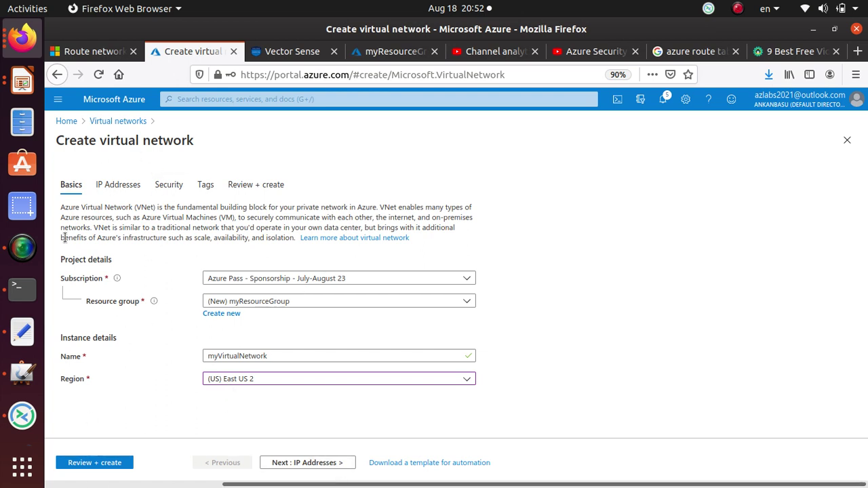
drag(58, 140, 196, 140)
click(299, 459)
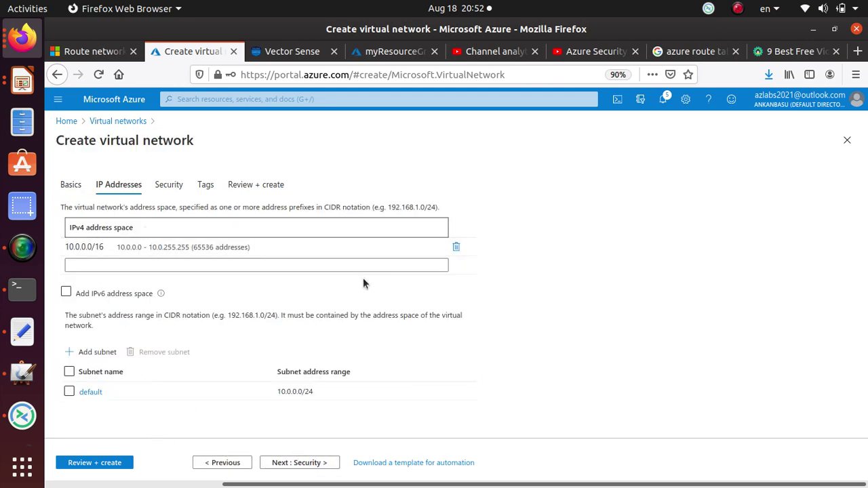
- Copy the Public subnet range 10.0.0.0/24 from the tutorial
key(alt+Tab)
key(alt+Tab)
click(85, 48)
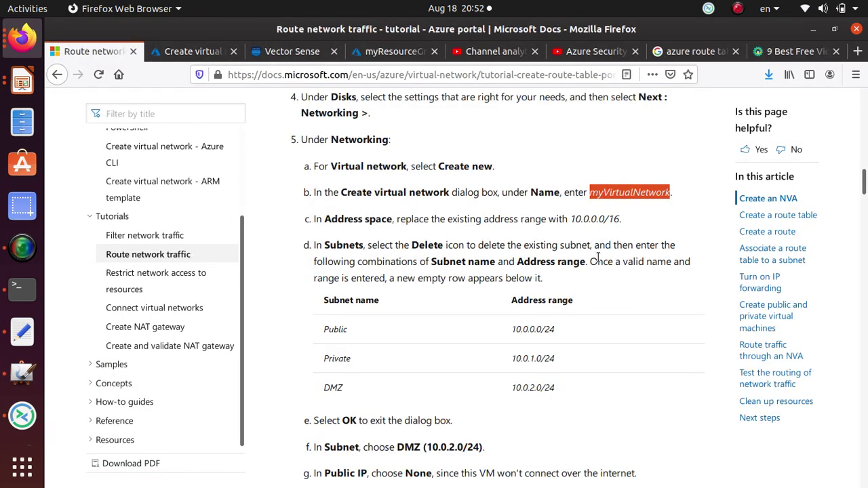
drag(569, 216, 638, 219)
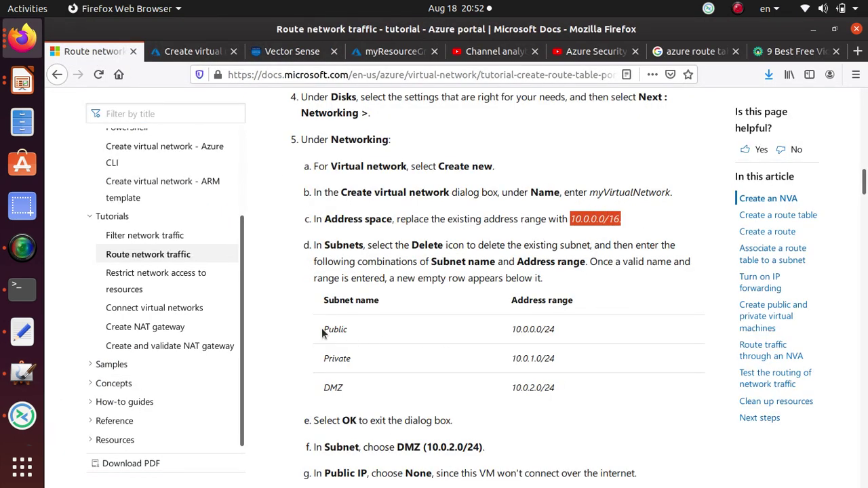
drag(324, 332, 516, 329)
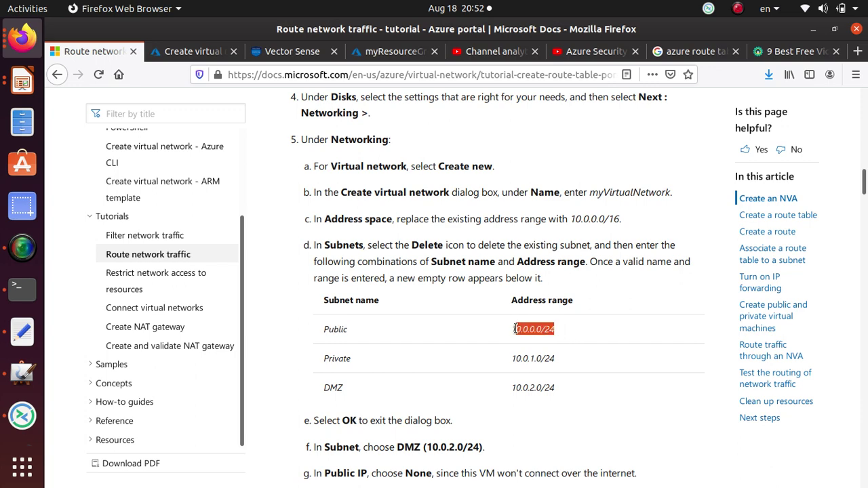
right_click(517, 329)
click(535, 337)
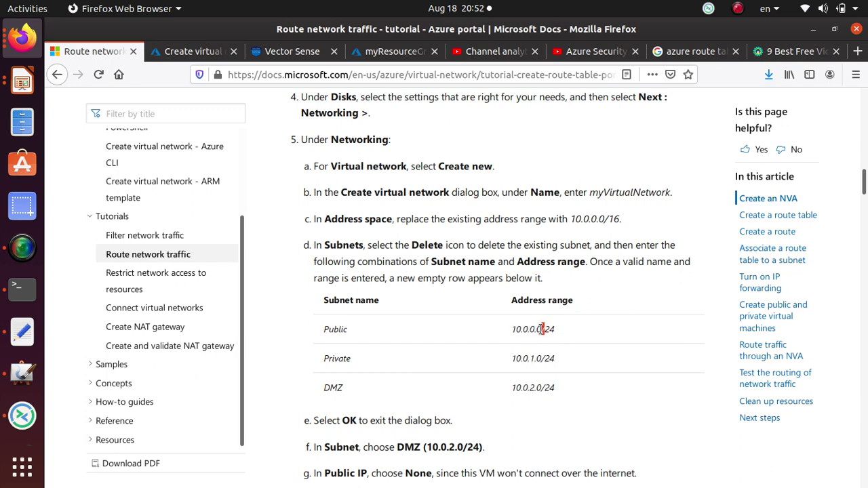
double_click(541, 329)
- Rename the default subnet to 'public' and save it
click(194, 52)
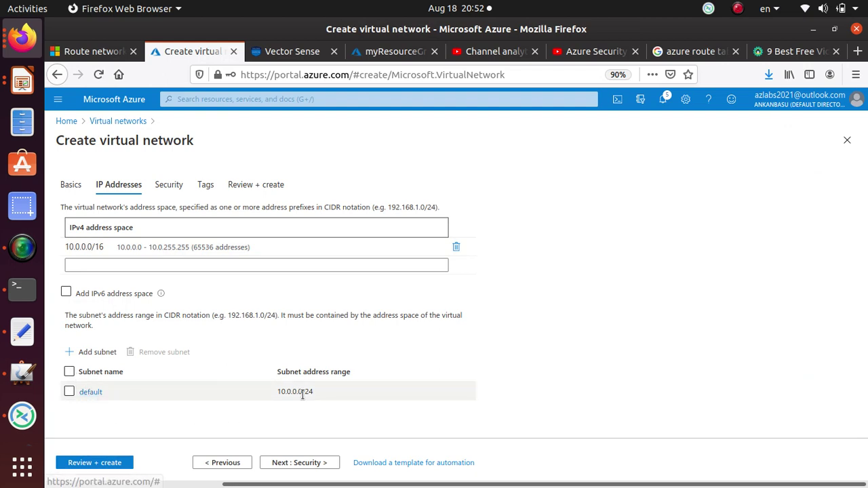
click(96, 392)
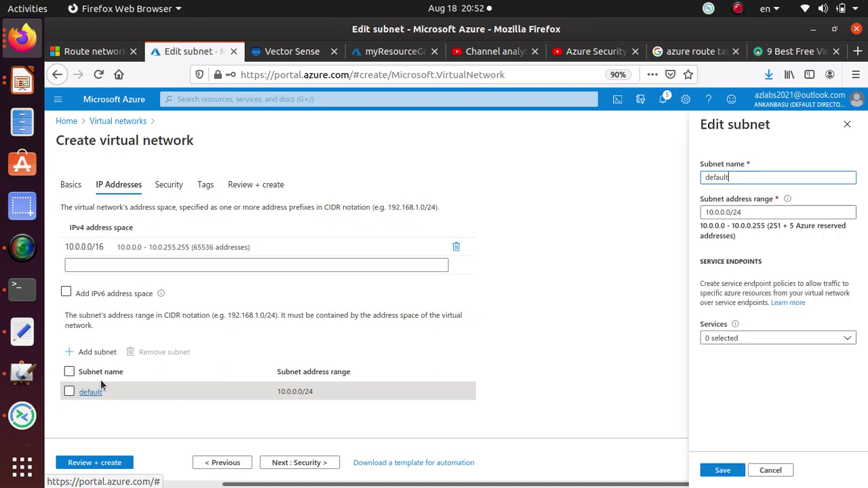
key(Home)
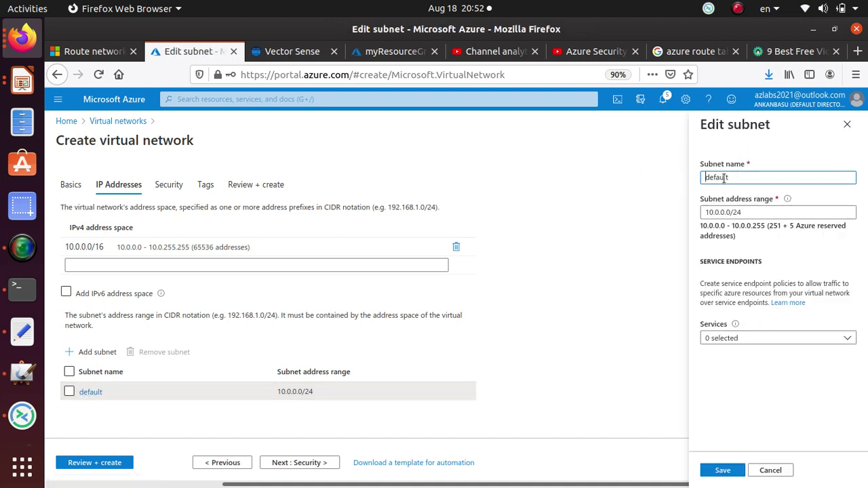
key(shift+End)
text(public)
click(723, 470)
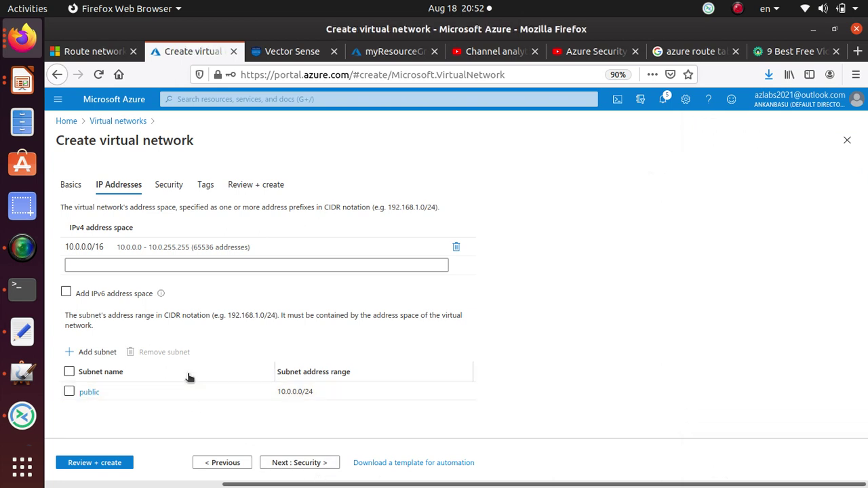
- Add the private subnet with address range 10.0.1.0/24
click(92, 352)
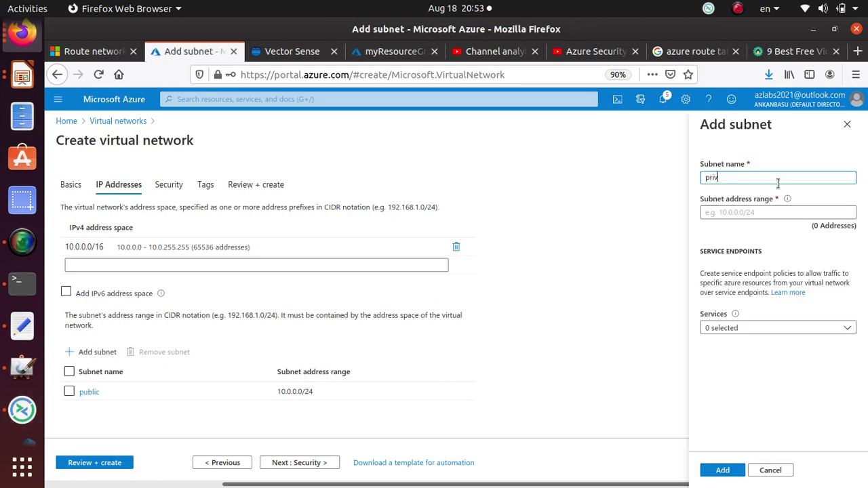
click(727, 212)
key(ctrl+v)
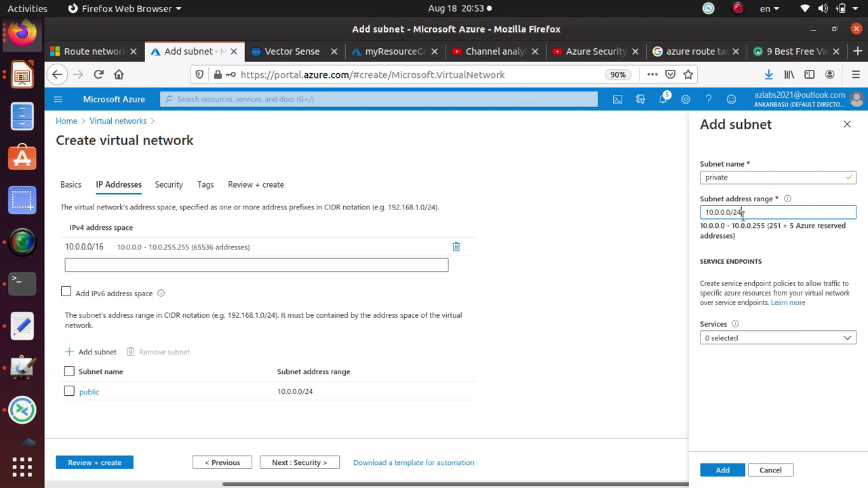
key(BackSpace)
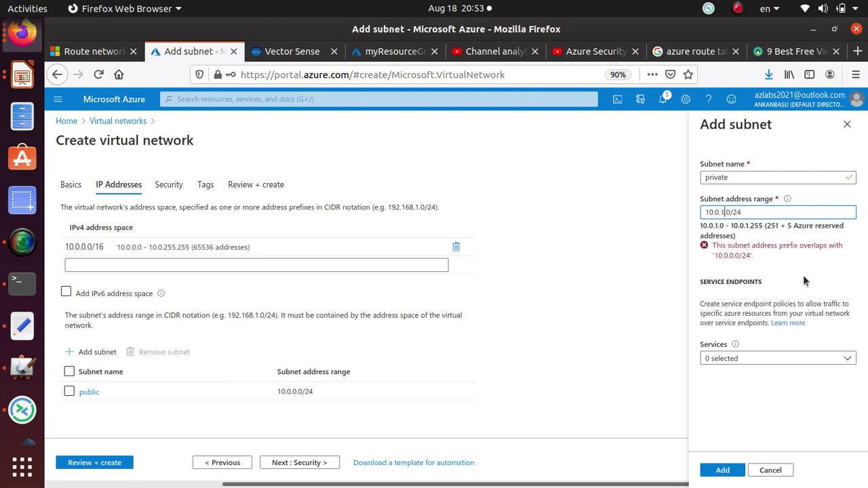
text(1)
click(723, 470)
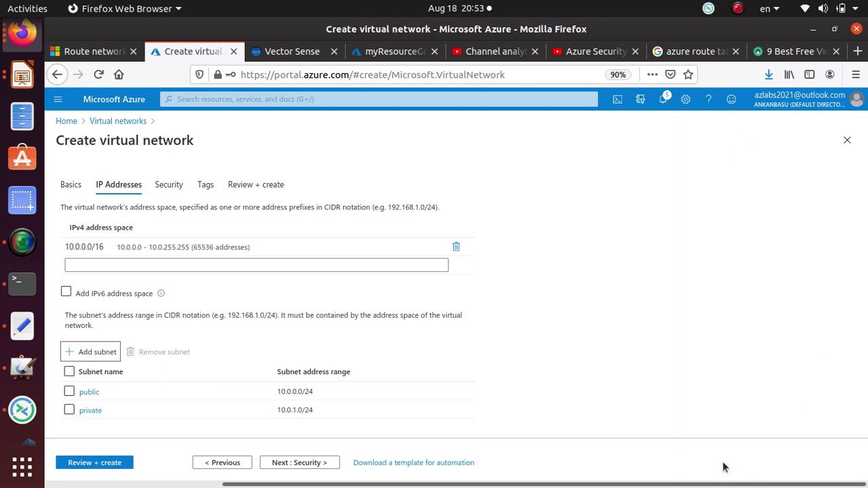
- Add a subnet named DMZ with range 10.0.2.0/24, then return to the tutorial
click(102, 354)
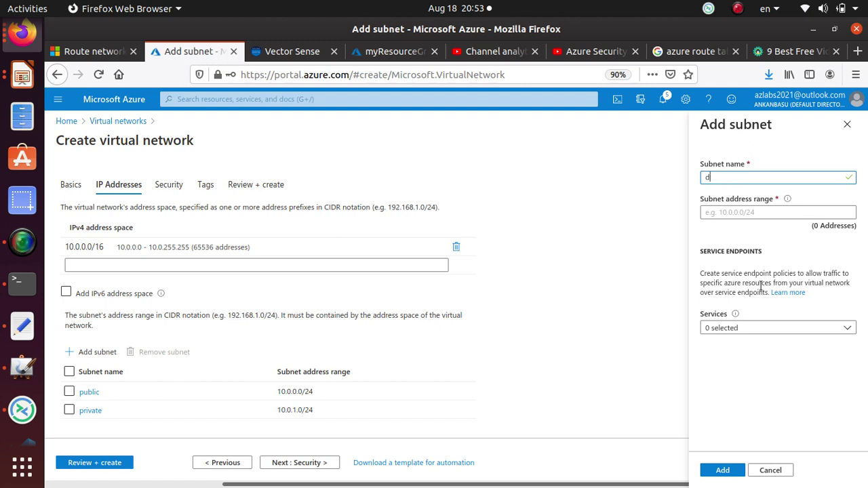
click(761, 287)
text(DMZ)
click(758, 212)
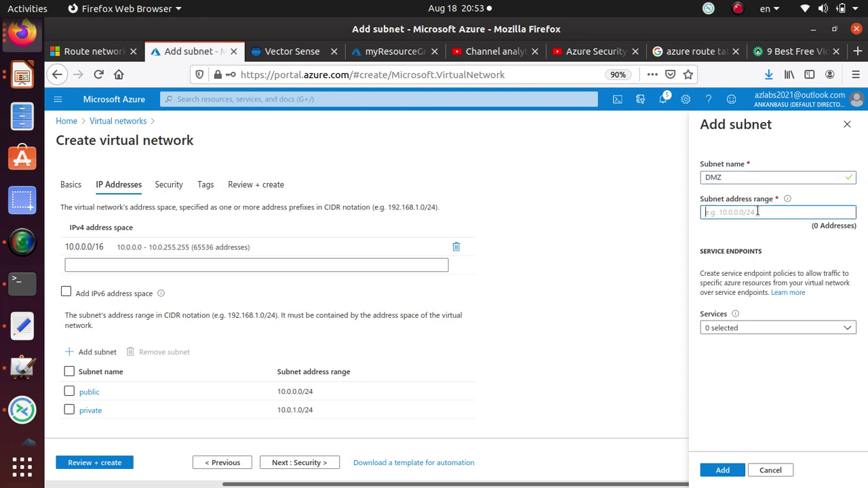
key(ctrl+v)
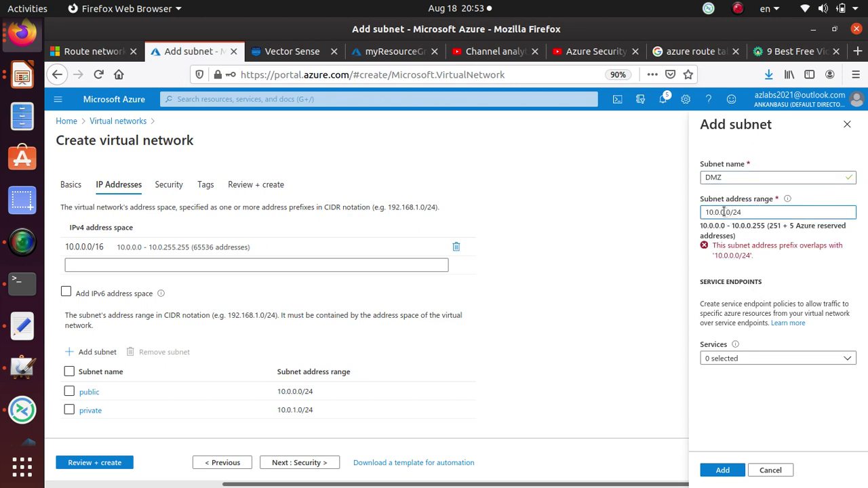
key(Left)
key(Left)
key(Left)
key(Left)
key(Left)
key(BackSpace)
text(2)
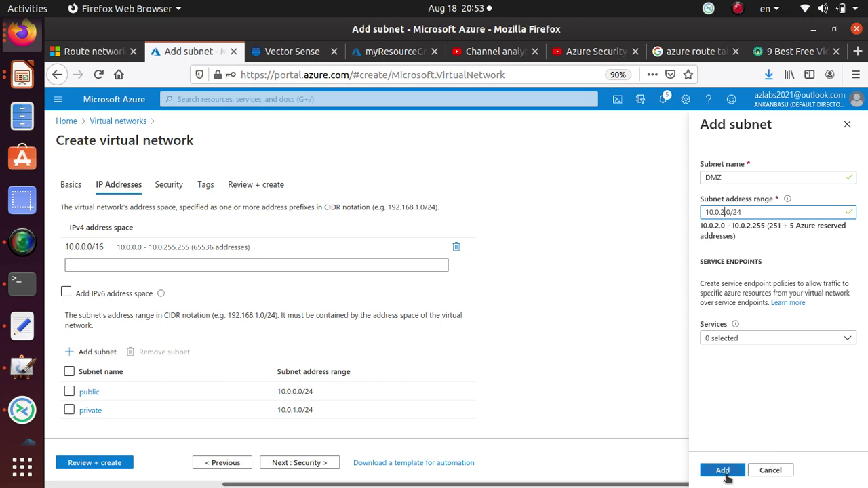
click(724, 470)
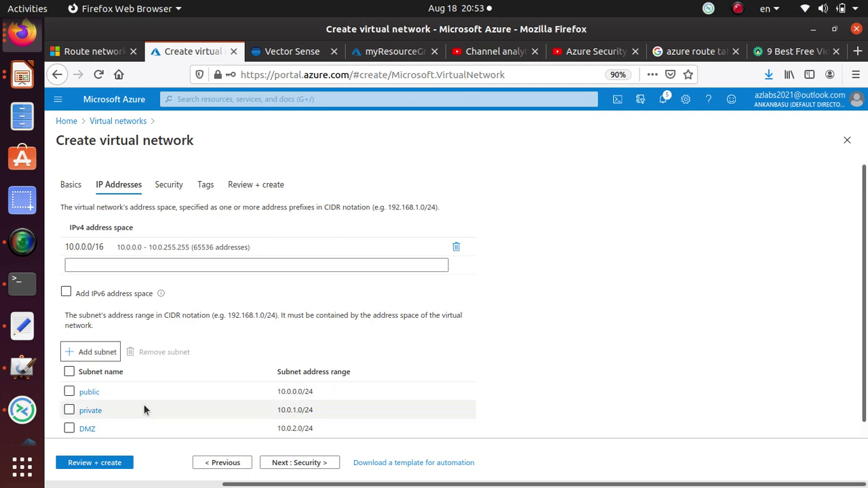
click(104, 53)
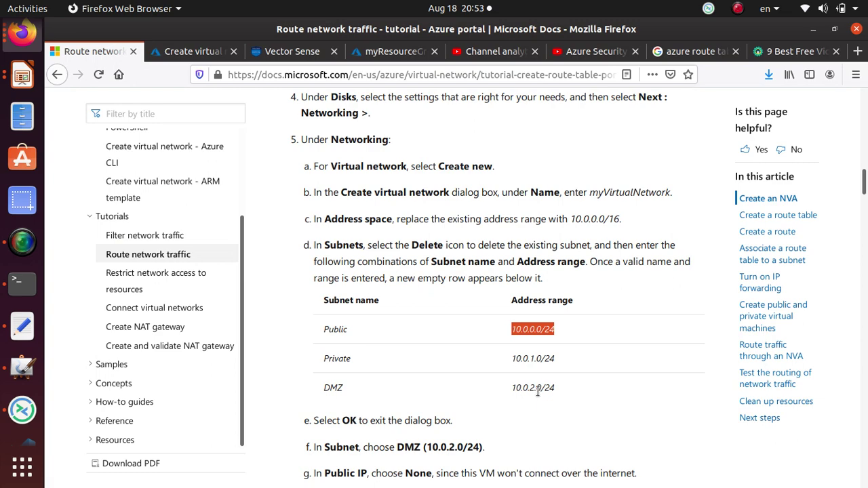
- Step through Security and Tags to Review + create and submit myVirtualNetwork for deployment
click(194, 52)
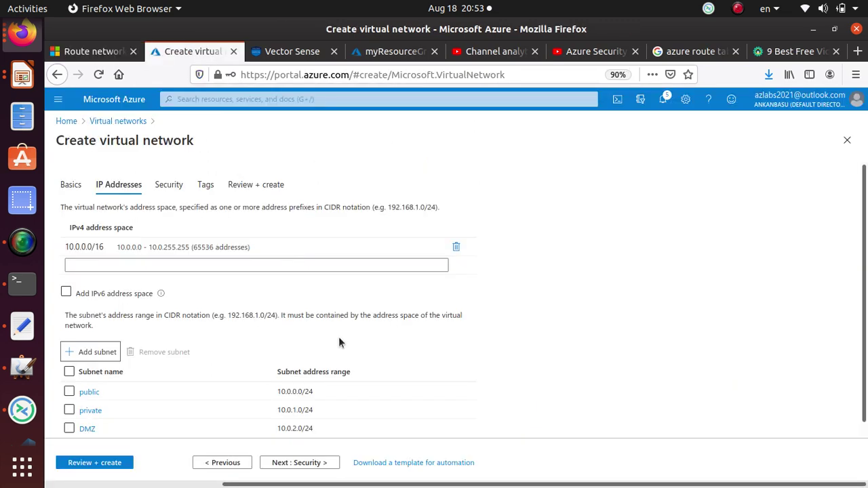
click(311, 463)
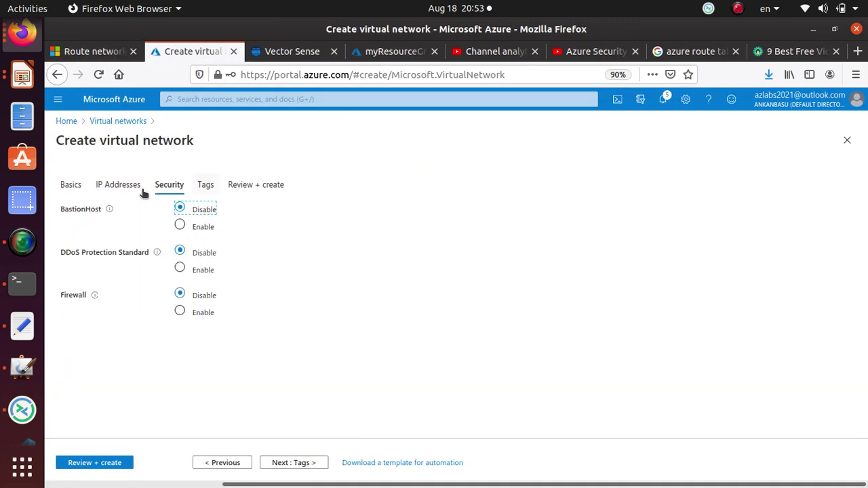
click(320, 467)
click(326, 466)
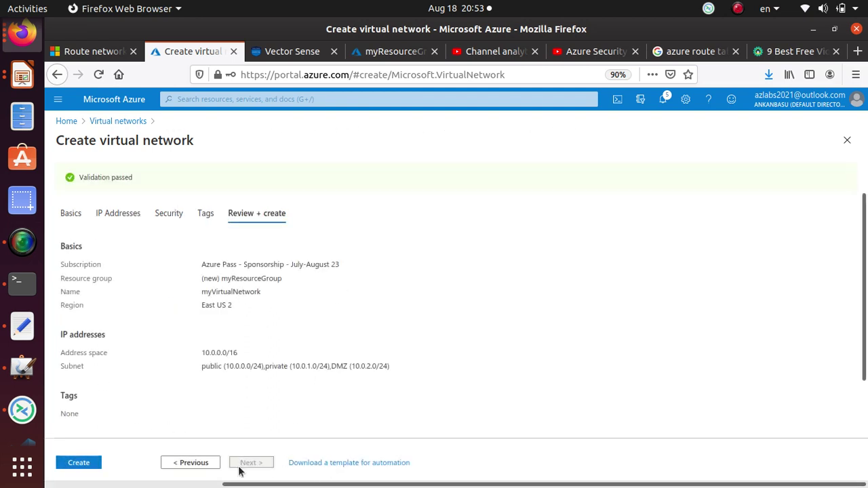
click(77, 466)
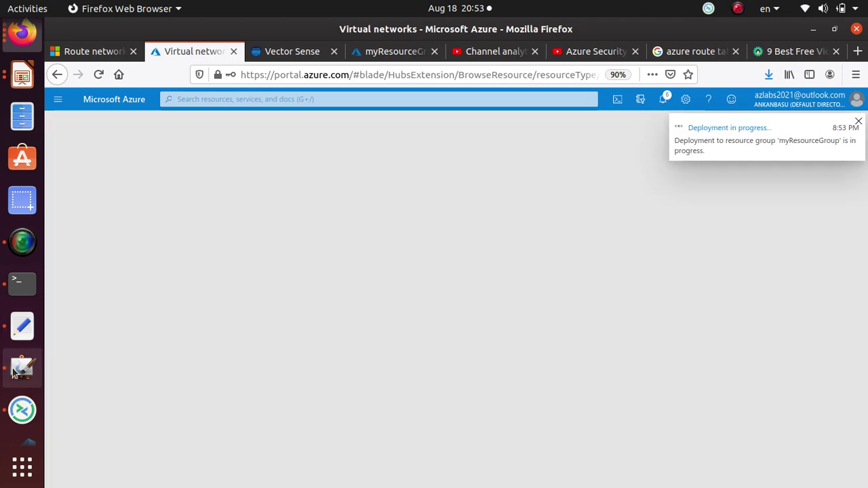
click(15, 367)
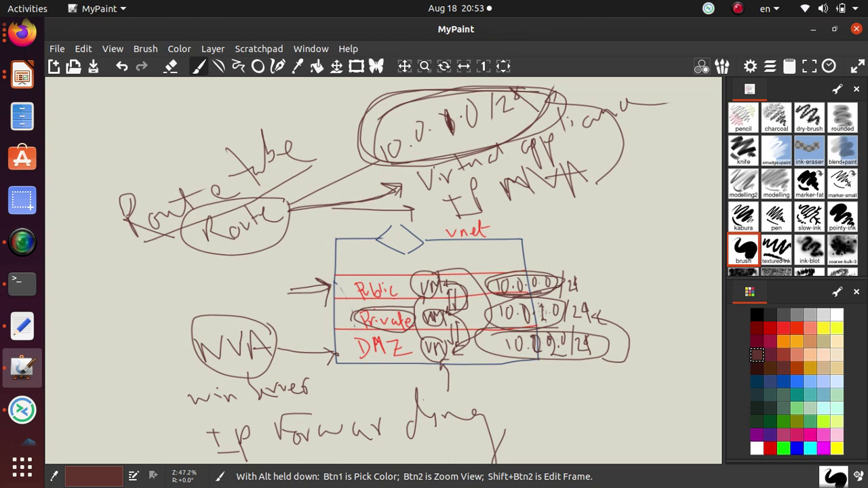
- Circle 'vnet' and 'NVA' on the network sketch, then open the deployed myVirtualNetwork
drag(450, 222, 514, 234)
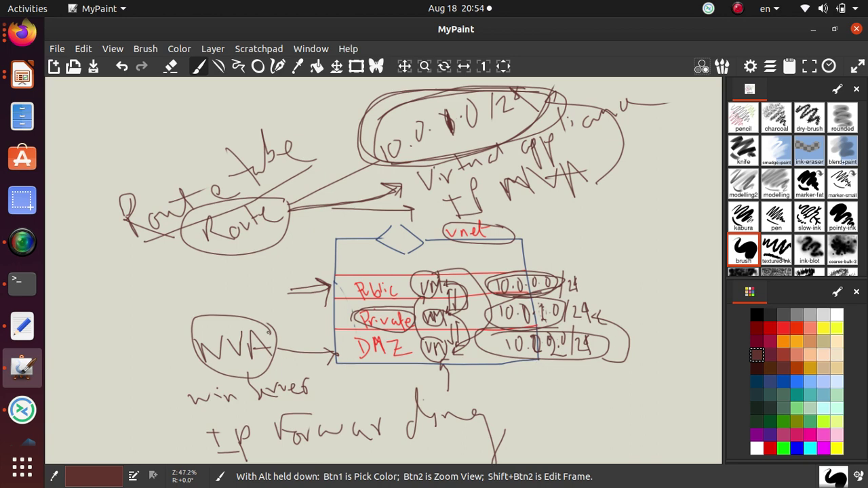
mouse_move(206, 317)
mouse_down()
mouse_move(218, 372)
mouse_move(243, 325)
mouse_up()
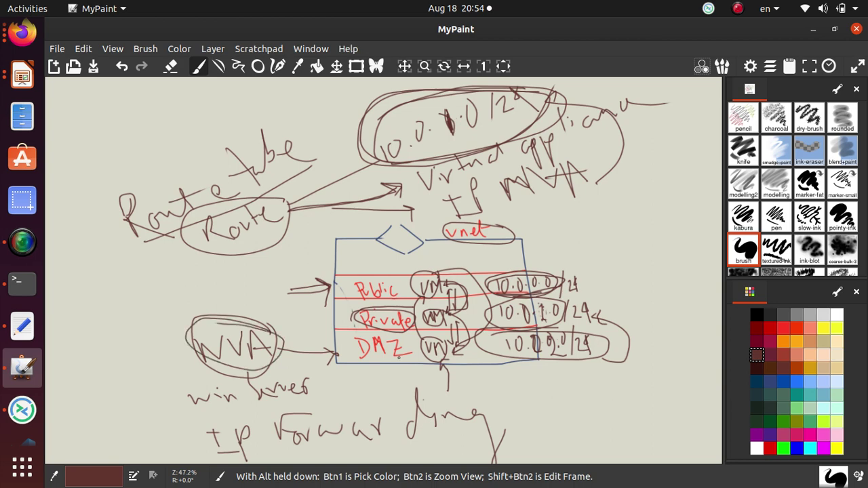
key(alt+Tab)
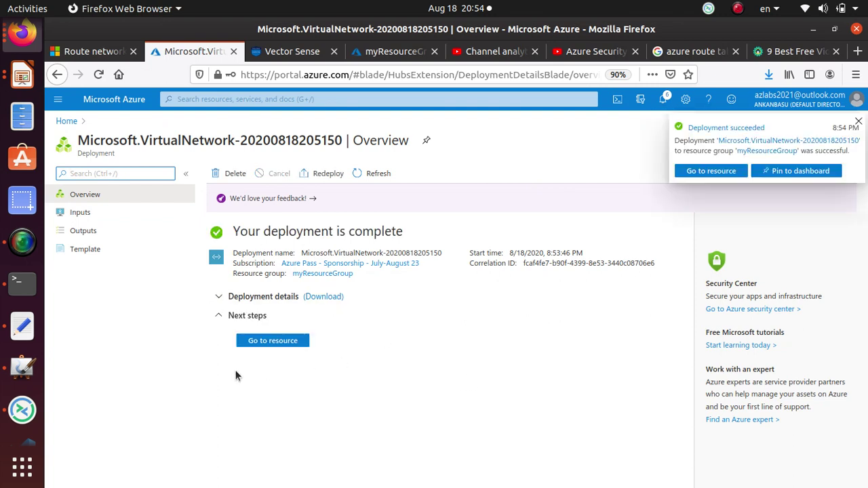
click(709, 173)
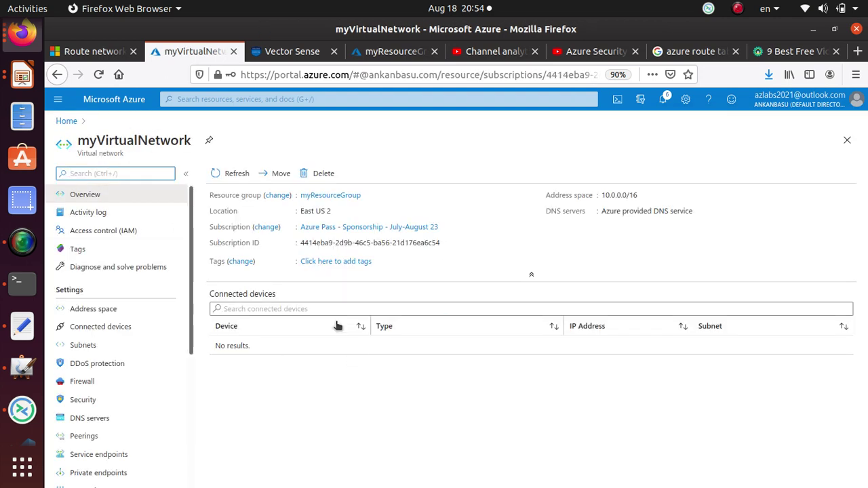
- Check the network's subnets, then add a Windows Server 2016 Datacenter VM to myResourceGroup
click(83, 345)
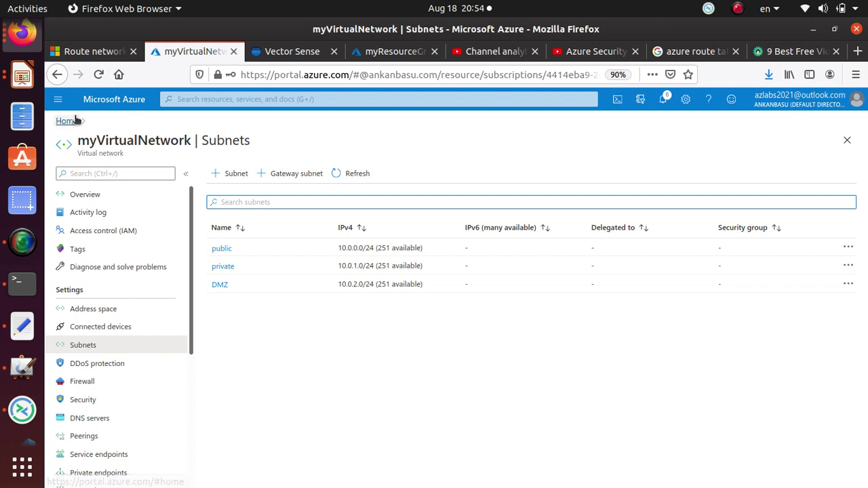
click(95, 196)
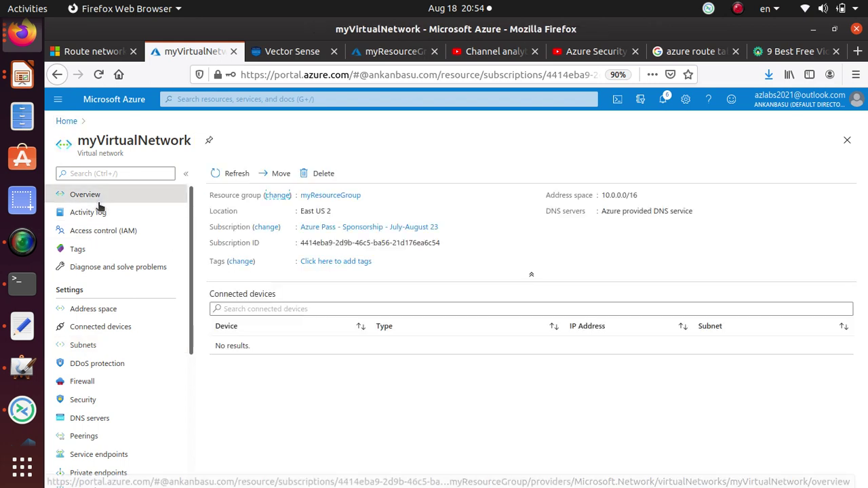
click(351, 196)
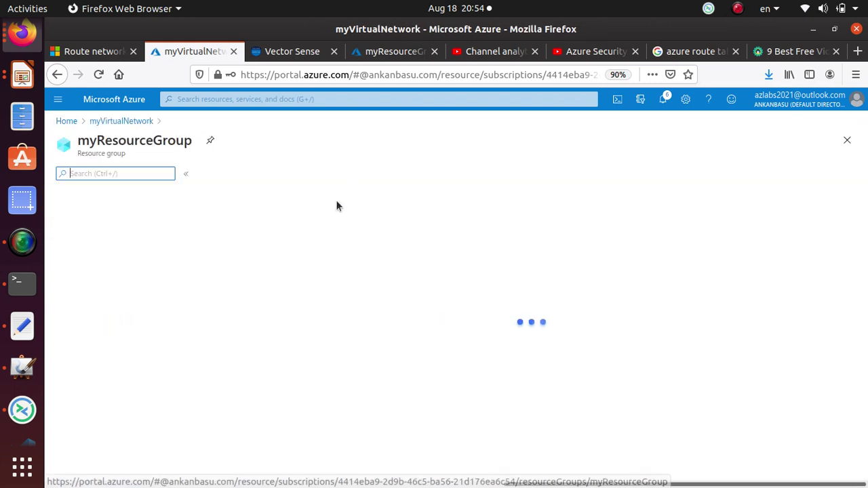
click(229, 178)
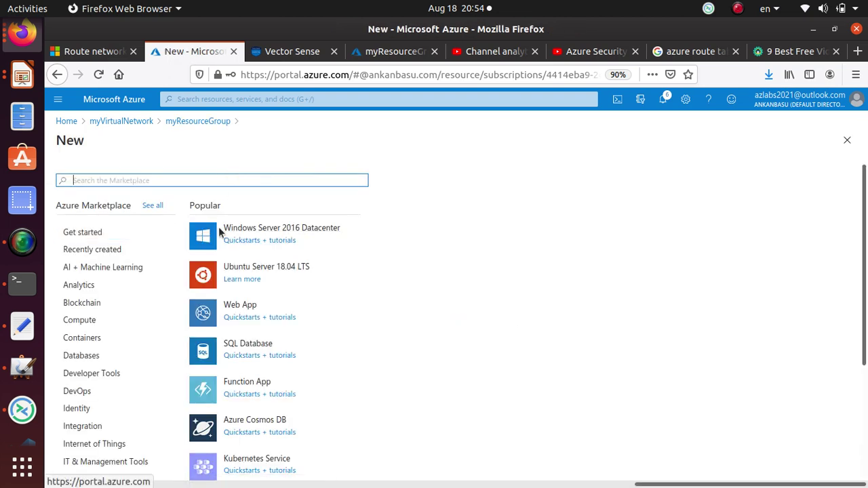
click(305, 233)
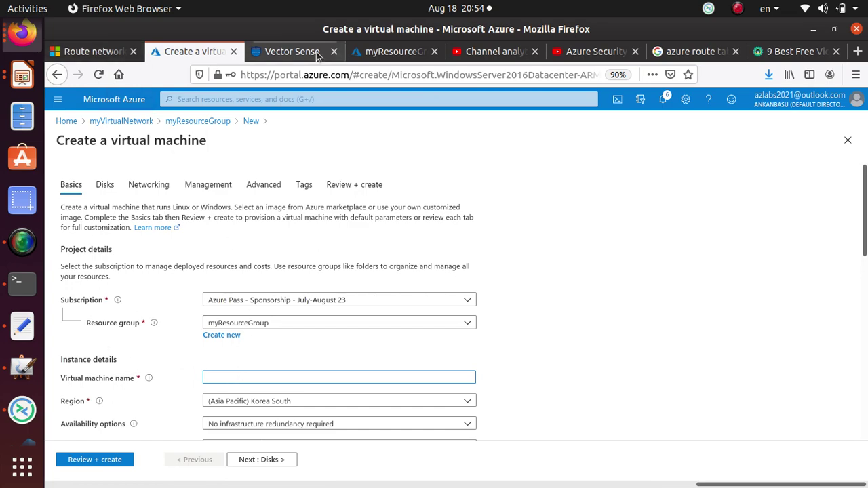
click(93, 51)
- Copy the VM name myVmNva from the tutorial's Basics table and return to the VM form
scroll(427, 355, up, 20)
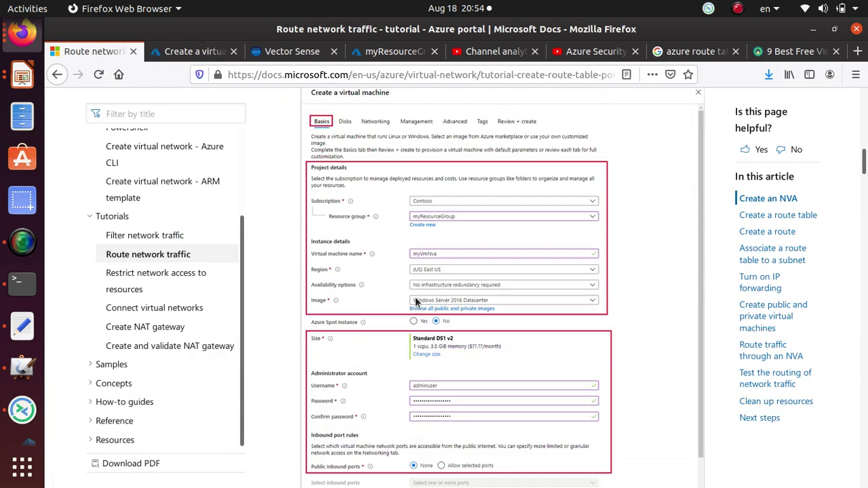
scroll(391, 254, down, 8)
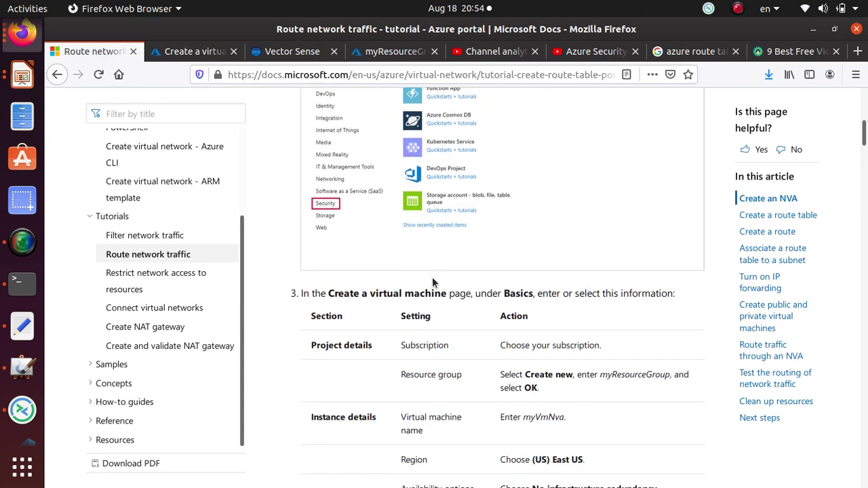
drag(520, 309, 562, 307)
key(ctrl+c)
key(alt+Tab)
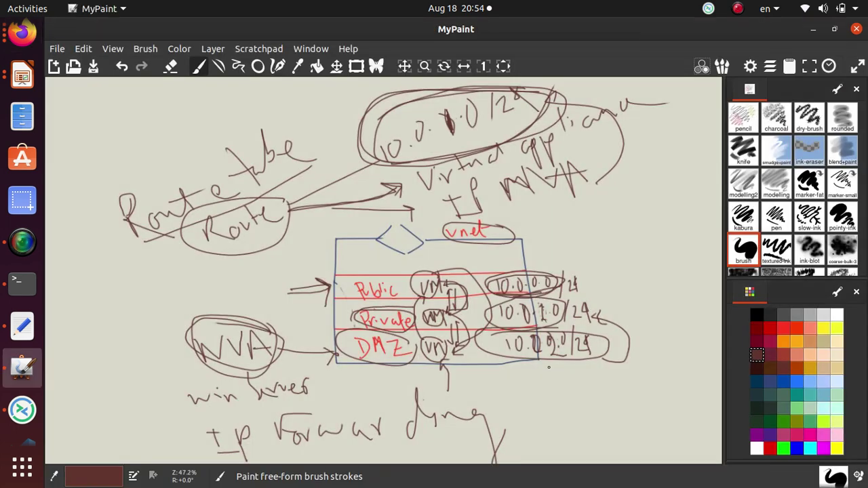
key(alt+Tab)
click(195, 51)
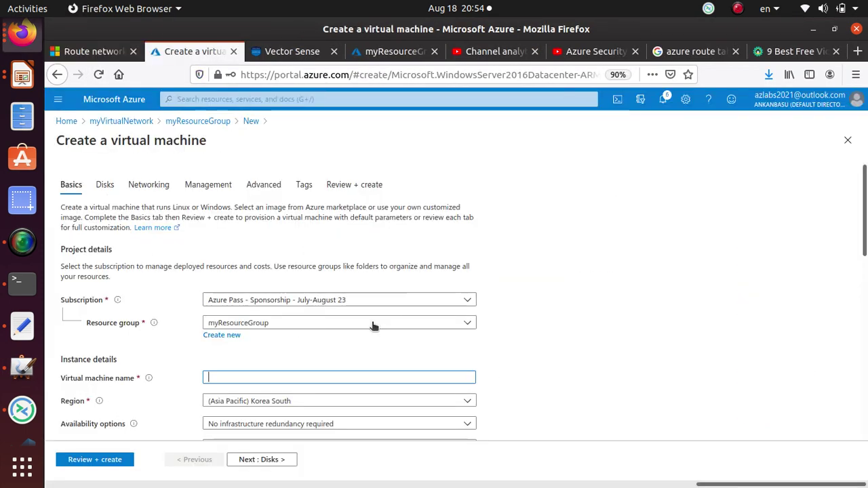
- Name the VM myVmNva and set its region to (US) East US 2
key(ctrl+v)
click(271, 401)
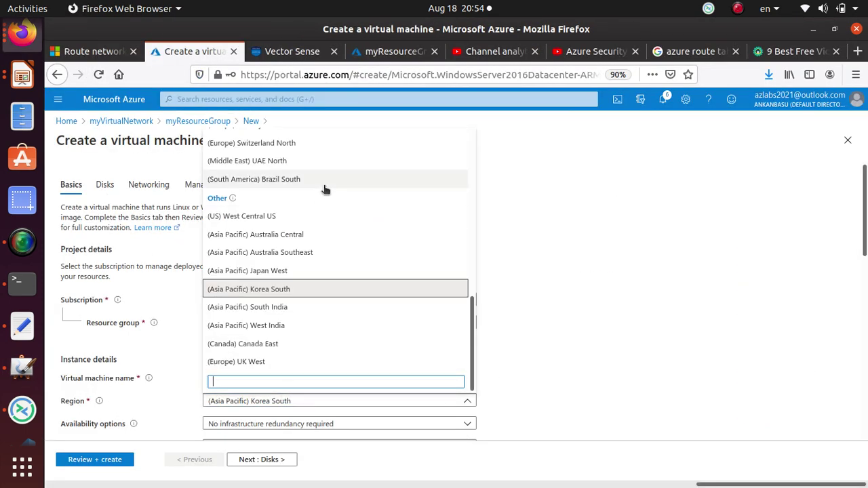
scroll(304, 219, up, 5)
scroll(304, 219, up, 5)
click(305, 177)
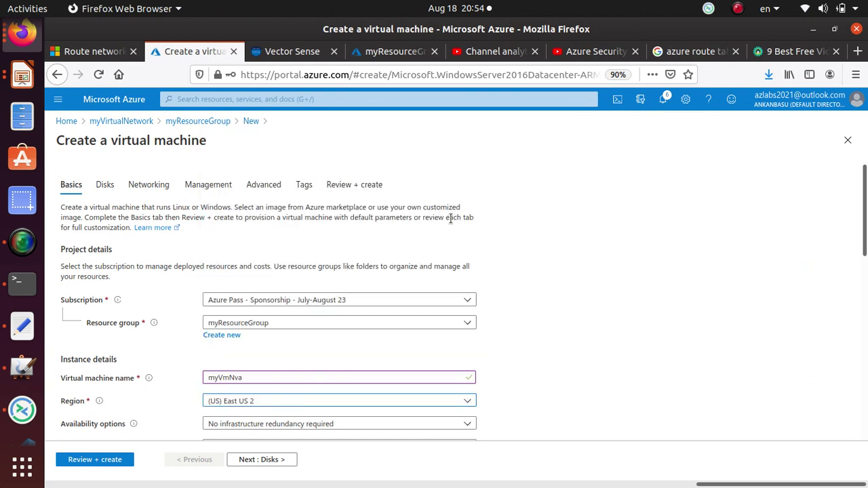
- Set the administrator username to 'student' and enter and confirm the password
scroll(329, 366, down, 3)
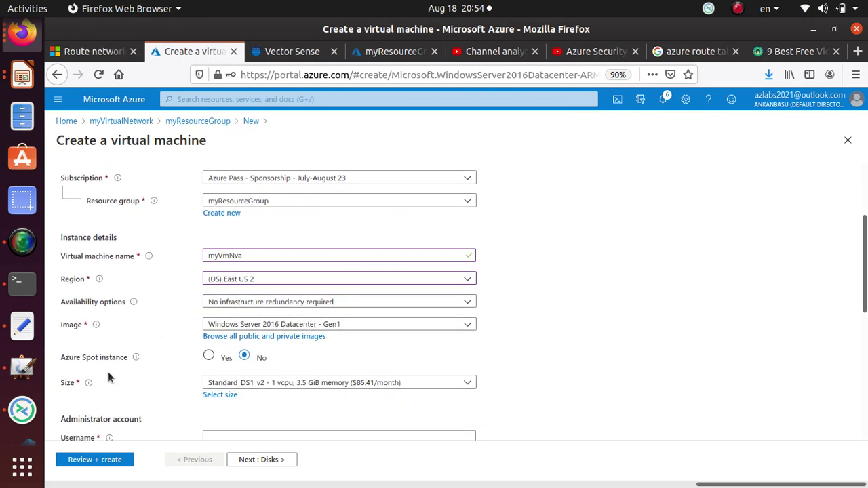
scroll(199, 337, down, 3)
click(325, 316)
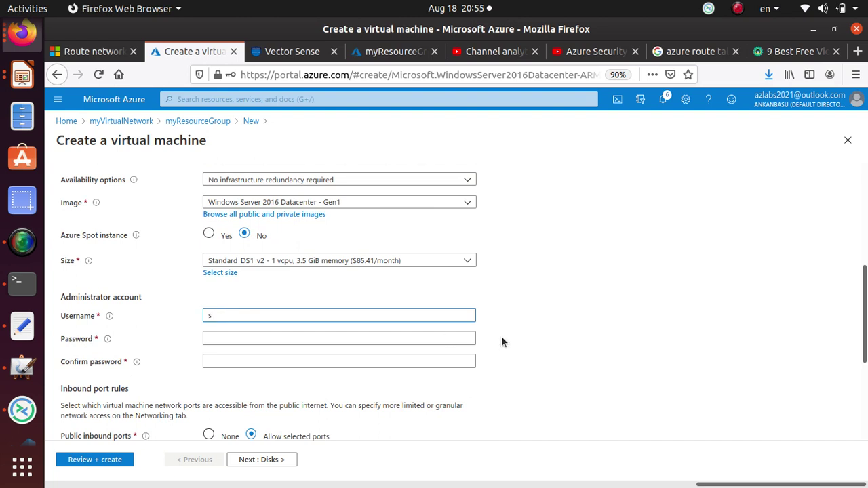
text(student)
key(Tab)
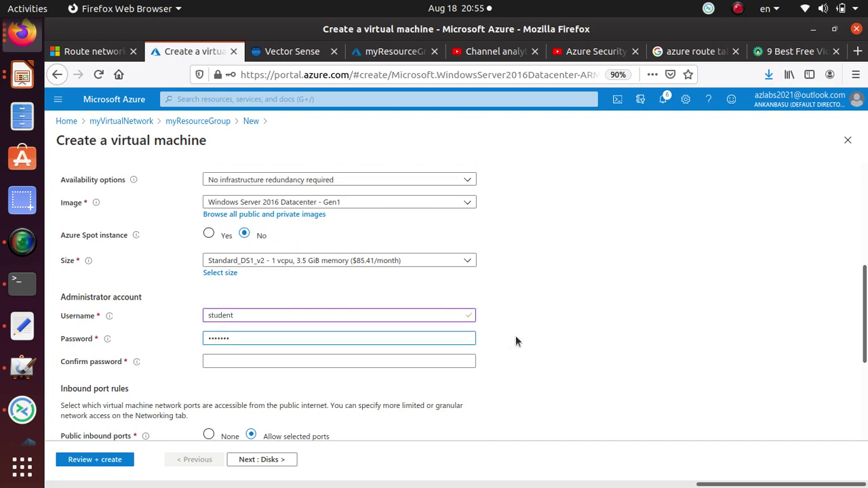
text(****)
key(Tab)
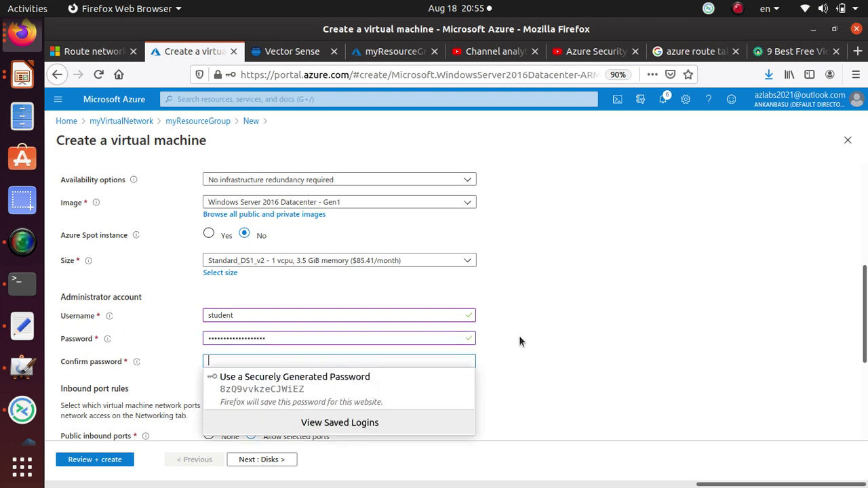
text(*)
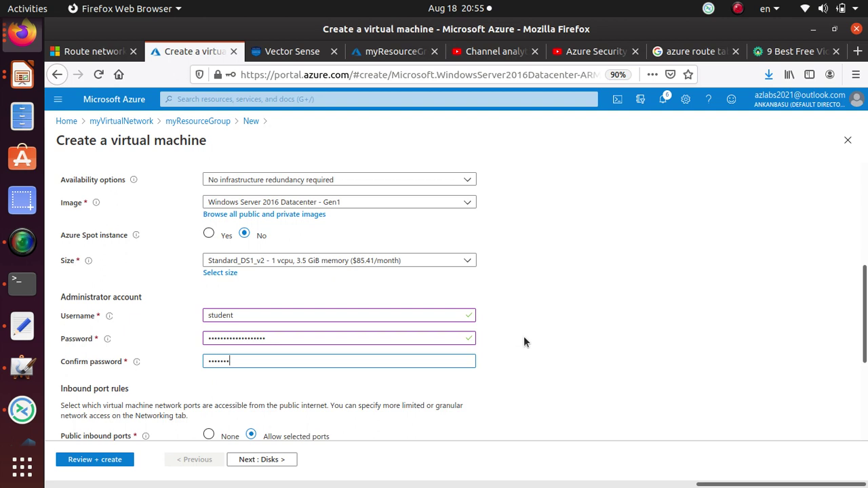
text(*)
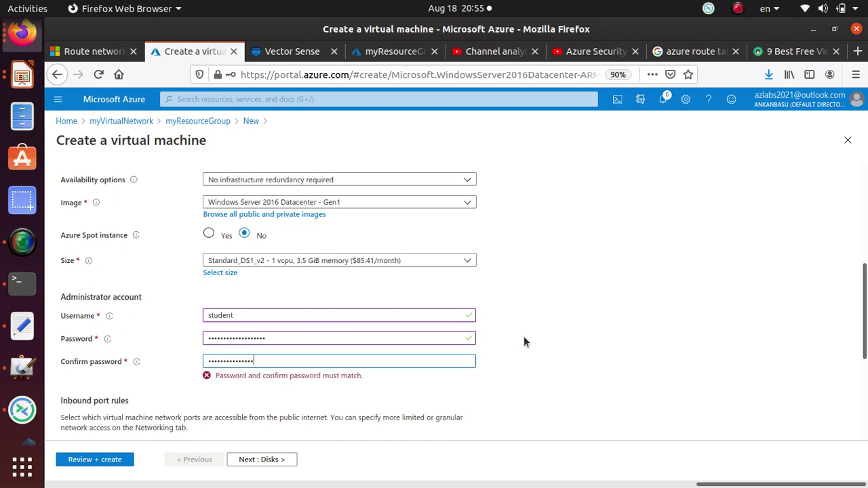
text(*)
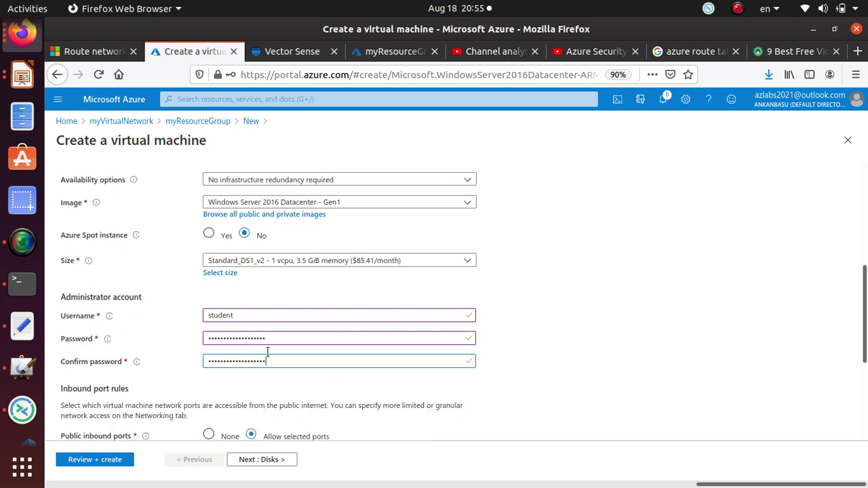
- Set public inbound ports to None and continue to Disks
scroll(324, 311, down, 1)
scroll(324, 311, down, 4)
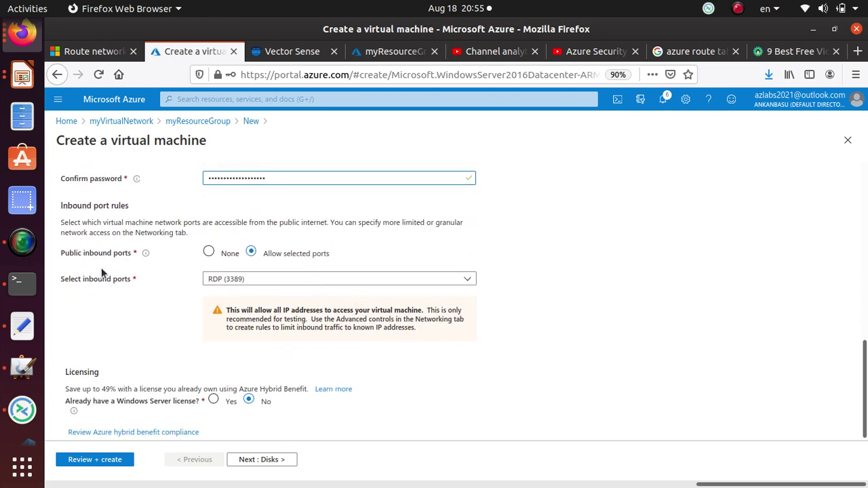
click(209, 253)
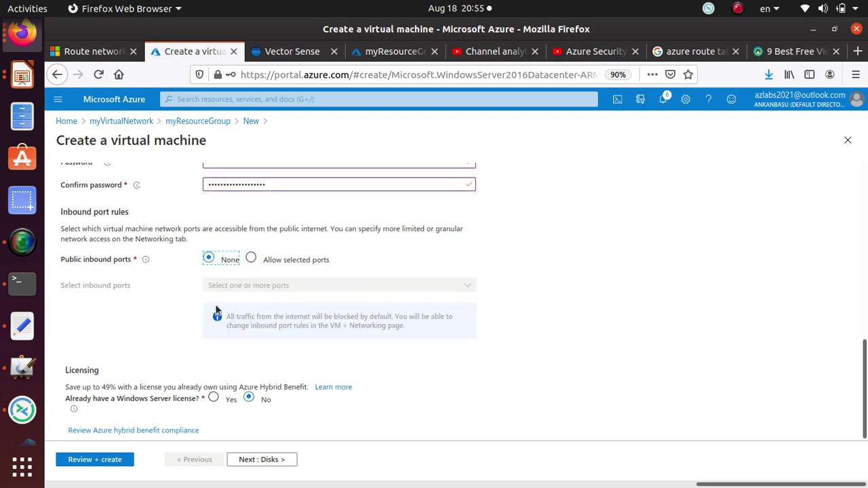
scroll(217, 312, up, 5)
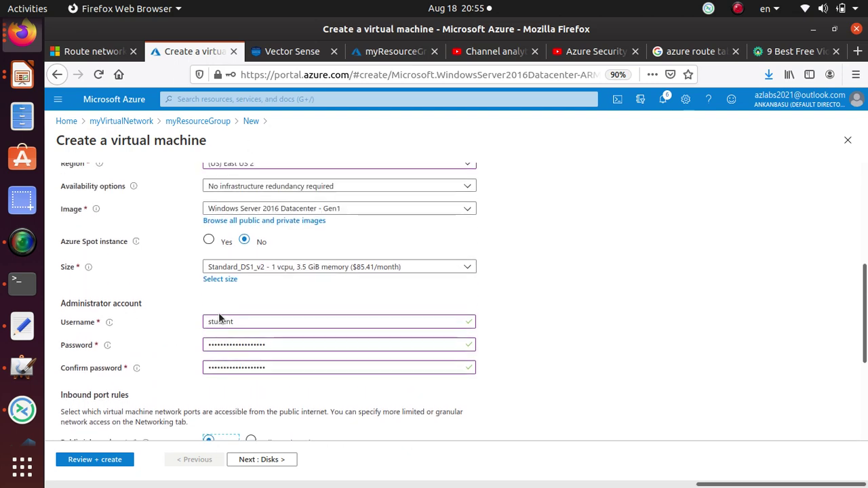
scroll(219, 319, down, 5)
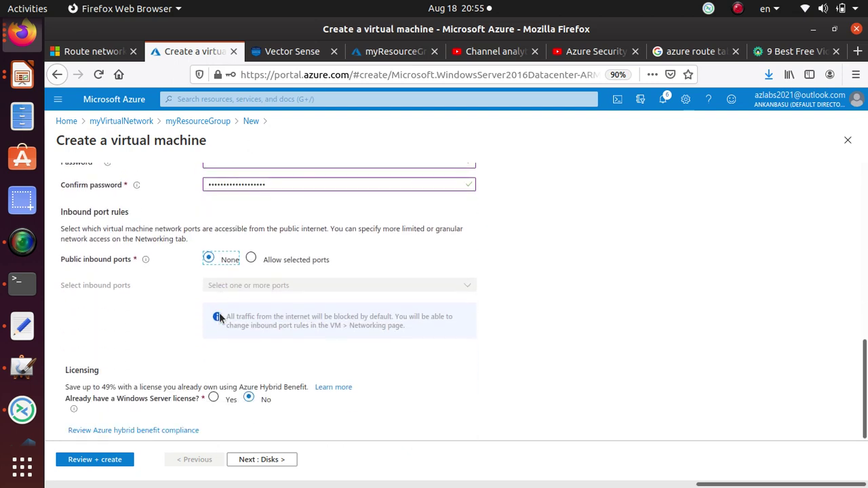
click(268, 460)
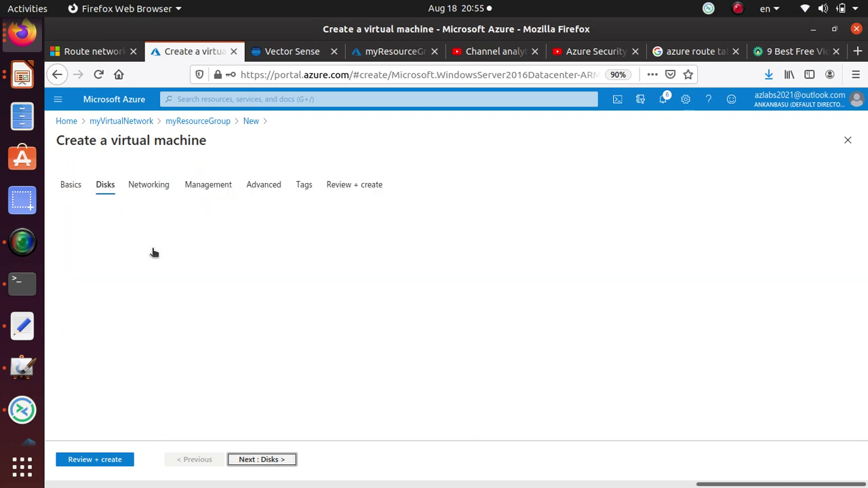
- In Networking, keep myVirtualNetwork with no public IP and no NIC security group
click(278, 464)
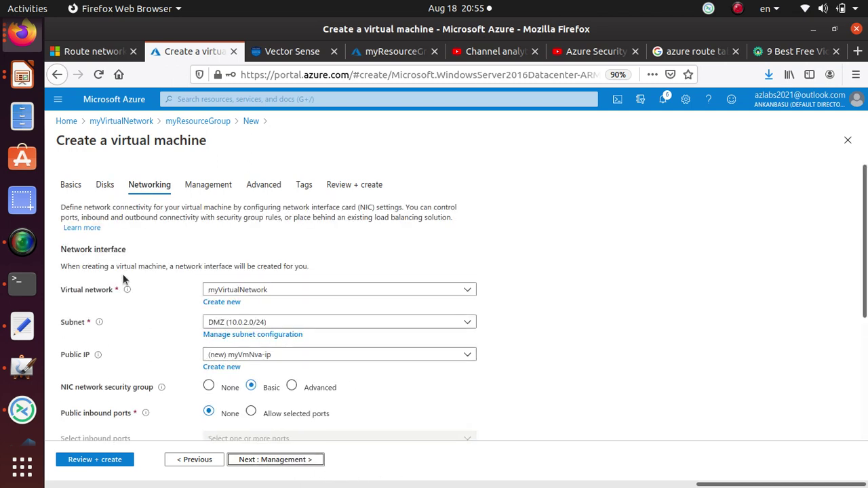
click(298, 293)
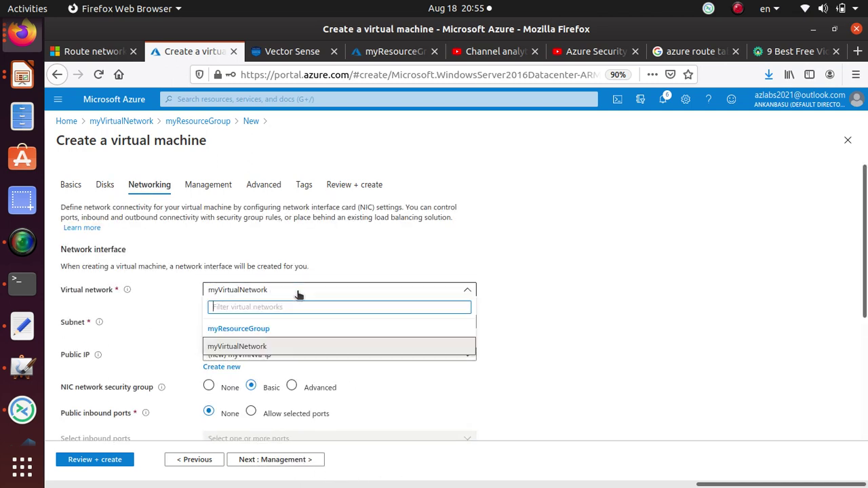
click(298, 294)
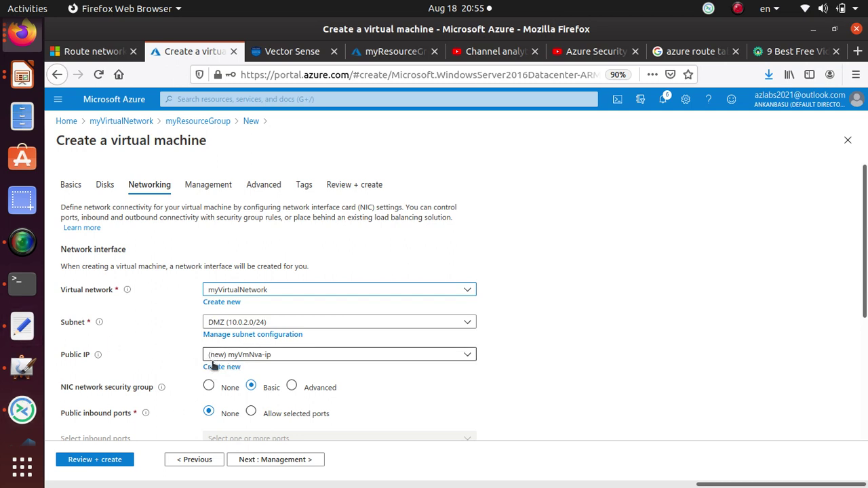
click(265, 357)
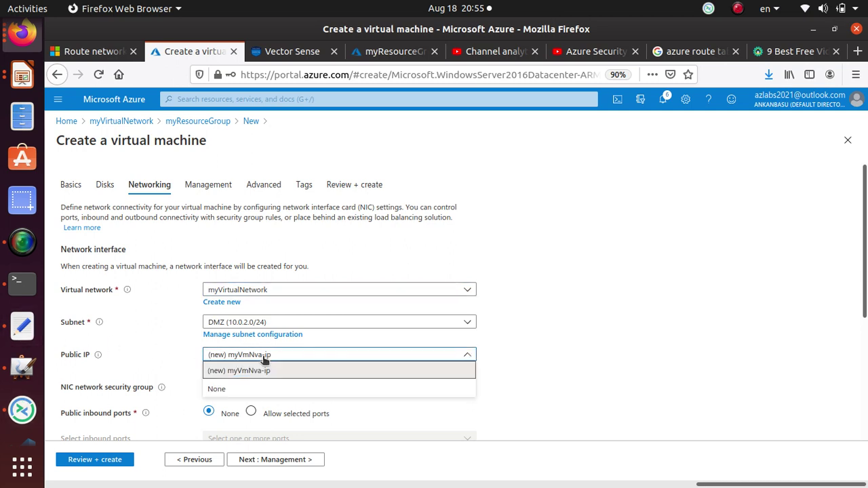
click(226, 390)
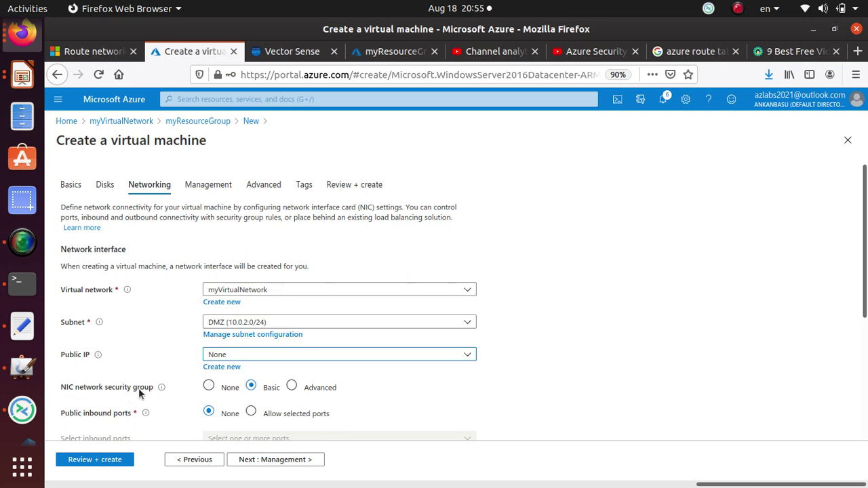
click(210, 386)
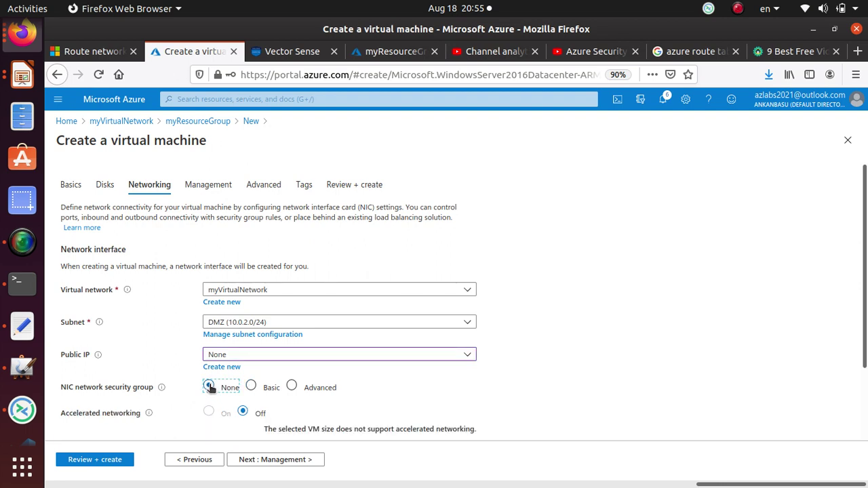
- Under Management, start creating a new diagnostics storage account
scroll(197, 383, down, 2)
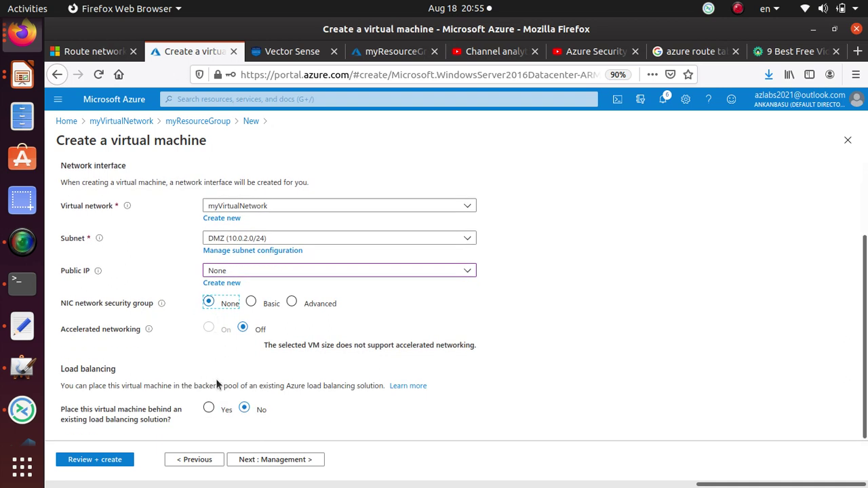
click(298, 460)
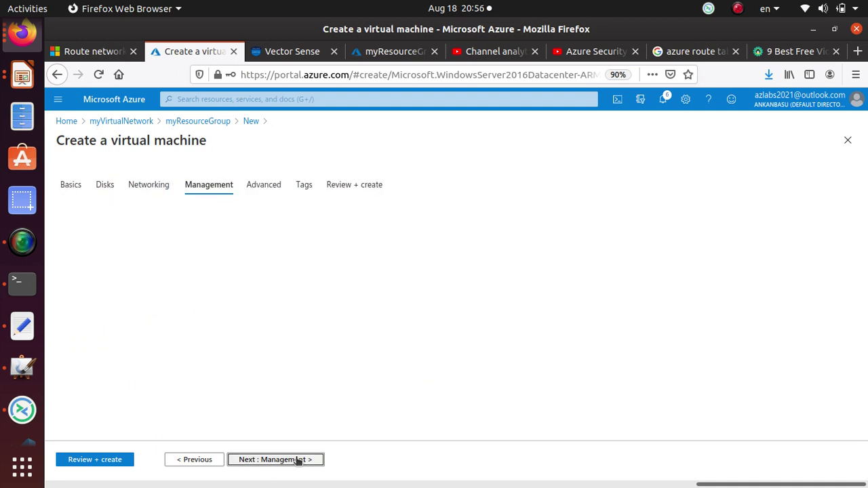
scroll(150, 331, down, 2)
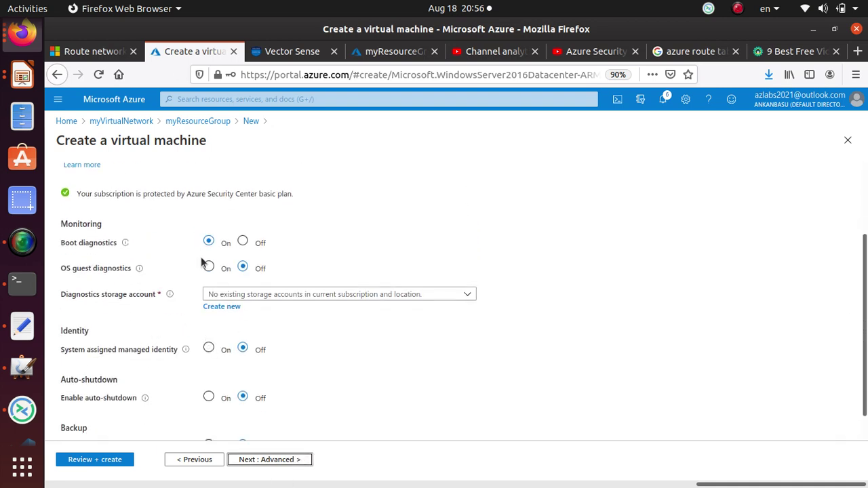
click(218, 308)
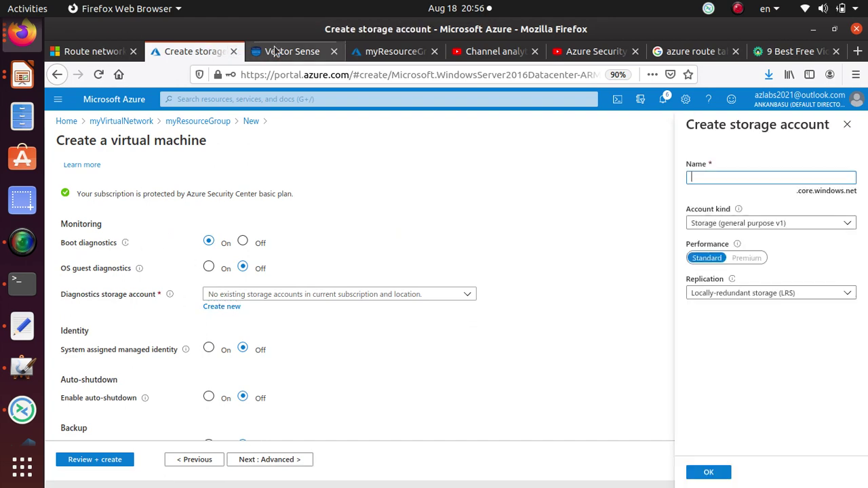
- Scroll the tutorial to step 6 and select the suggested name mynvastorageaccount for copying
click(83, 56)
scroll(381, 298, up, 10)
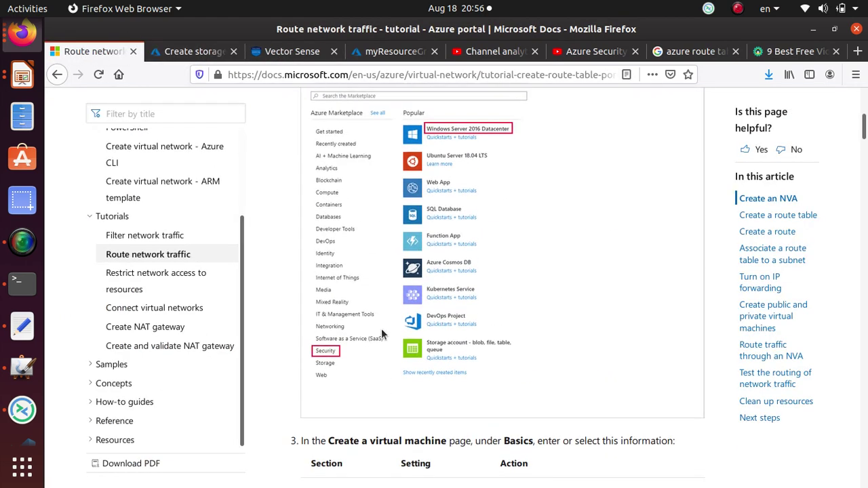
scroll(366, 339, down, 5)
scroll(363, 348, down, 10)
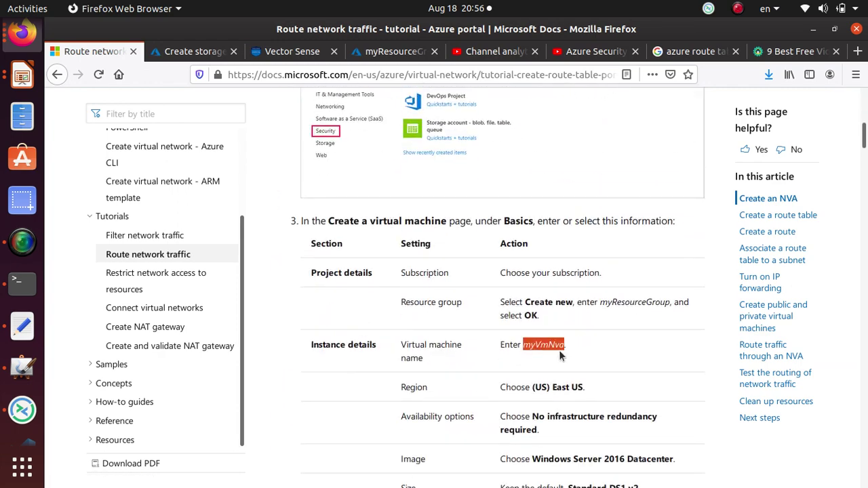
scroll(557, 351, down, 5)
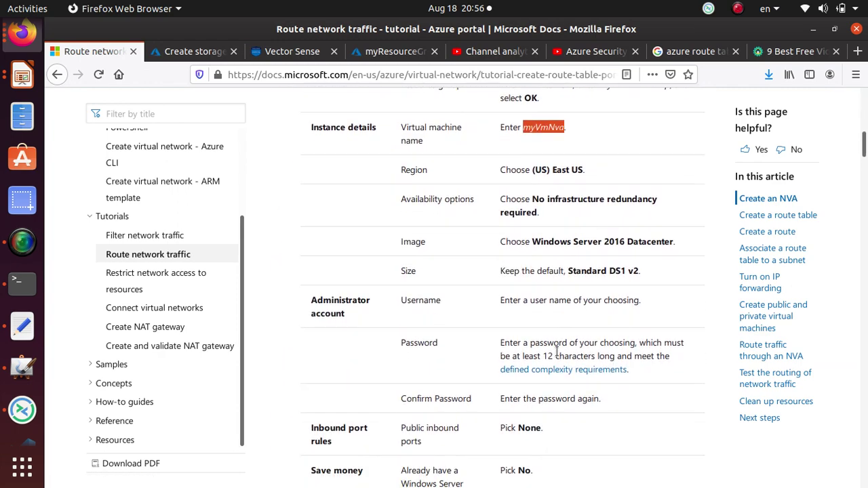
scroll(556, 355, down, 2)
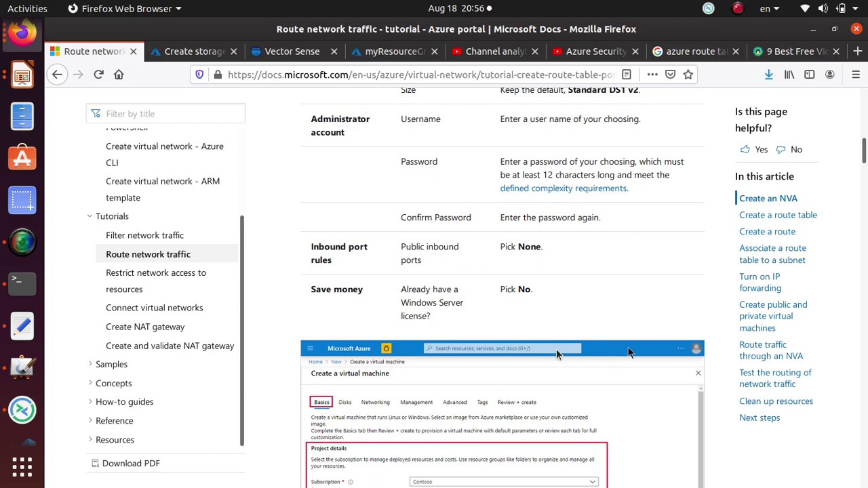
scroll(556, 354, down, 9)
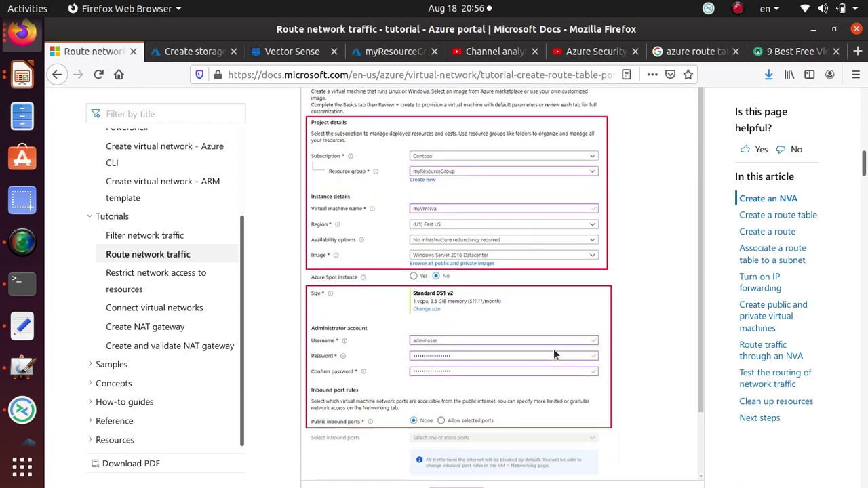
scroll(553, 348, down, 4)
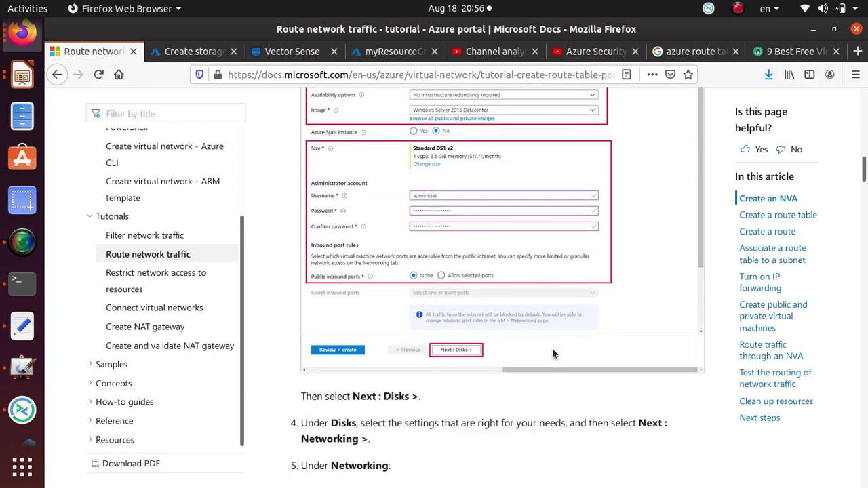
scroll(552, 351, down, 7)
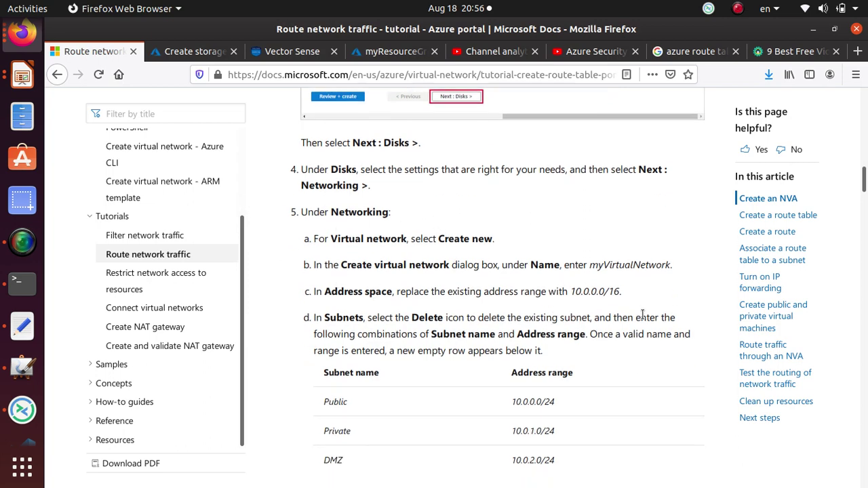
scroll(639, 318, down, 7)
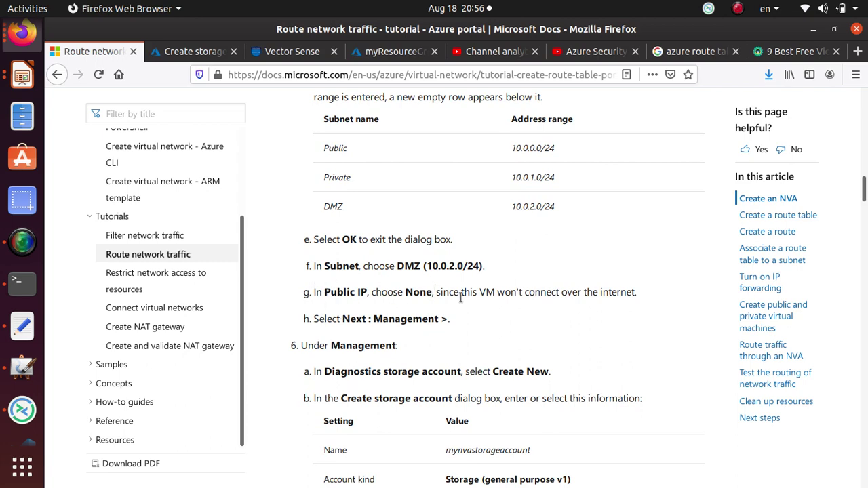
scroll(461, 297, down, 3)
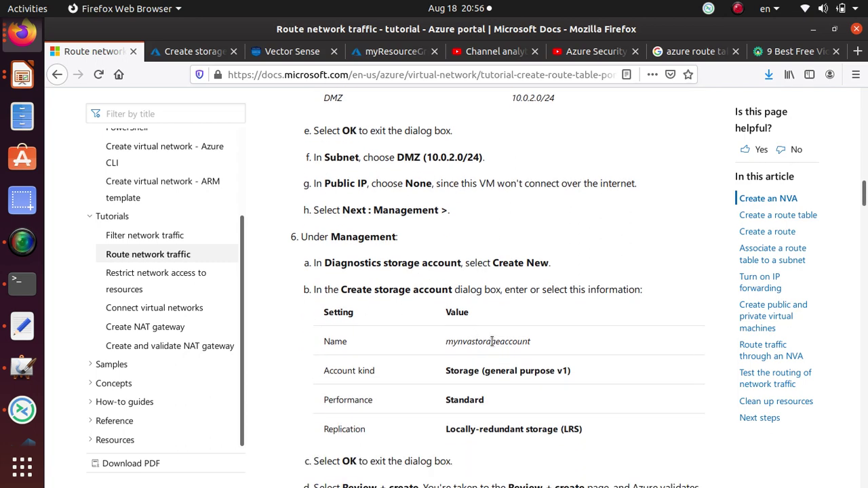
double_click(492, 341)
right_click(492, 342)
- Create the diagnostics storage account mynvastorageaccount432 from the copied tutorial name
click(514, 351)
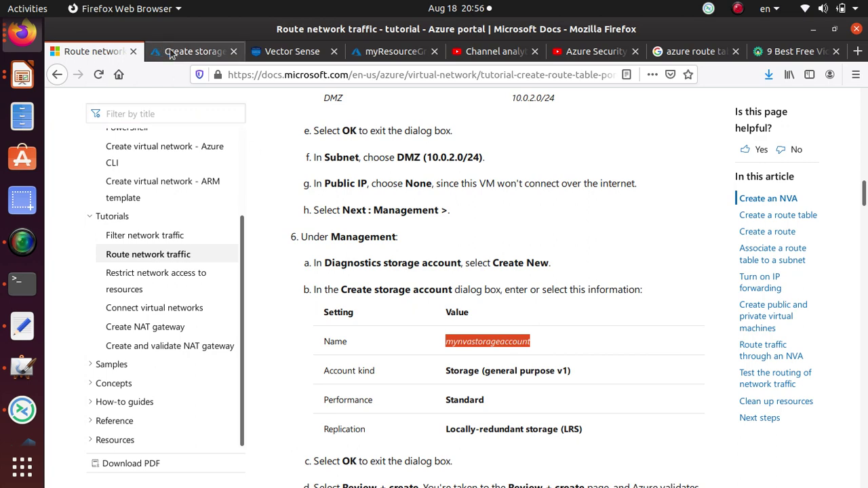
click(171, 54)
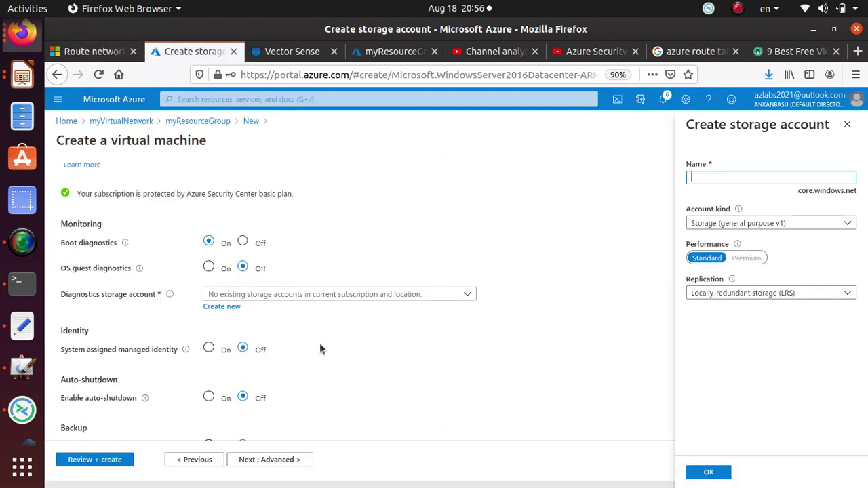
click(695, 174)
key(ctrl+v)
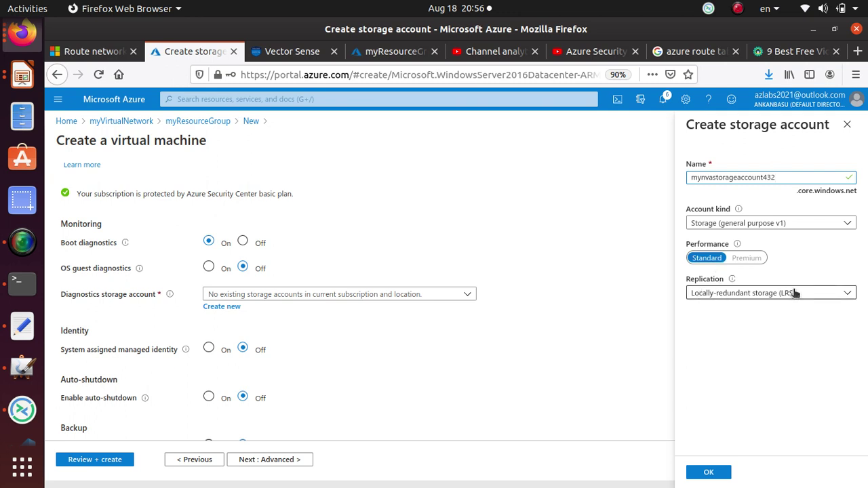
click(710, 474)
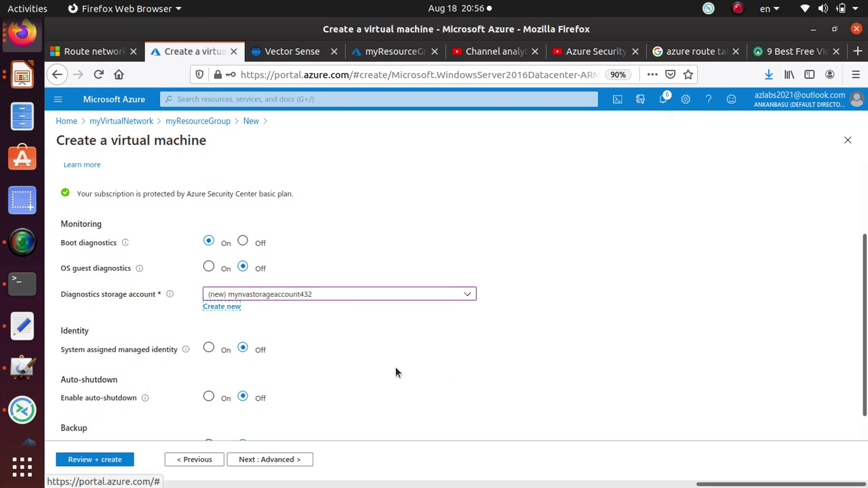
- Advance the VM wizard through Advanced and Tags to Review + create
scroll(349, 324, down, 1)
click(275, 461)
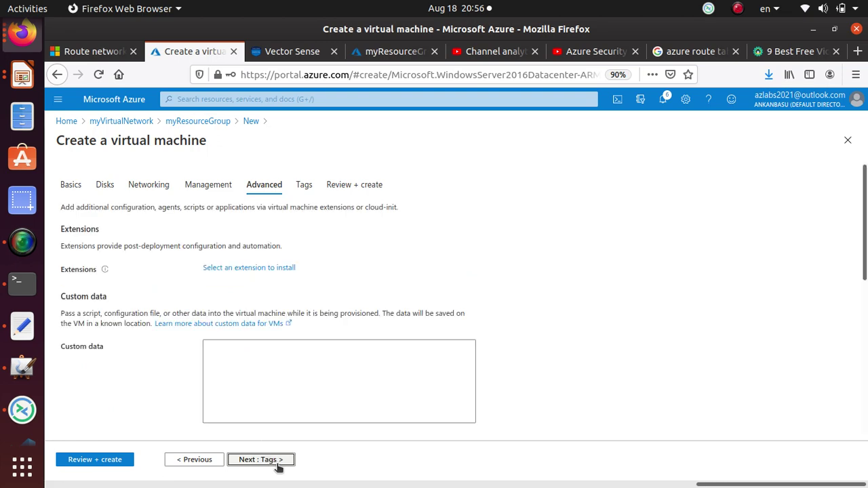
click(283, 461)
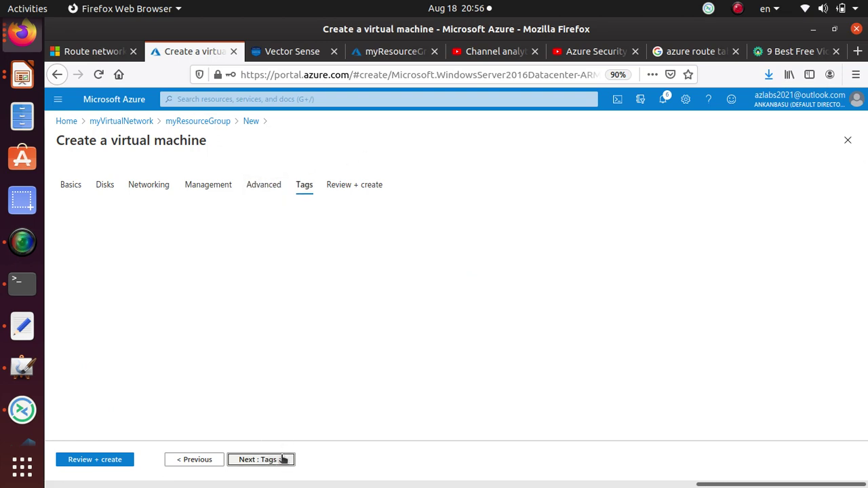
click(286, 460)
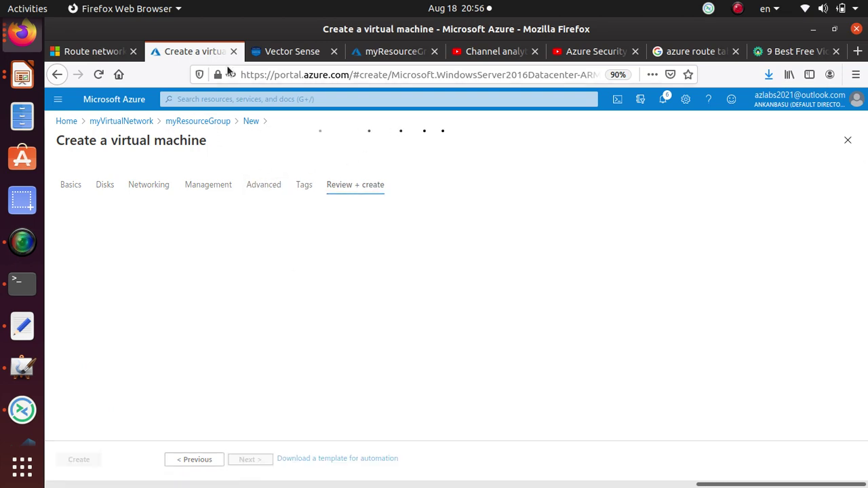
click(101, 52)
- Recheck the tutorial's step 3 VM basics table, then view the VM review in the portal
scroll(404, 210, down, 5)
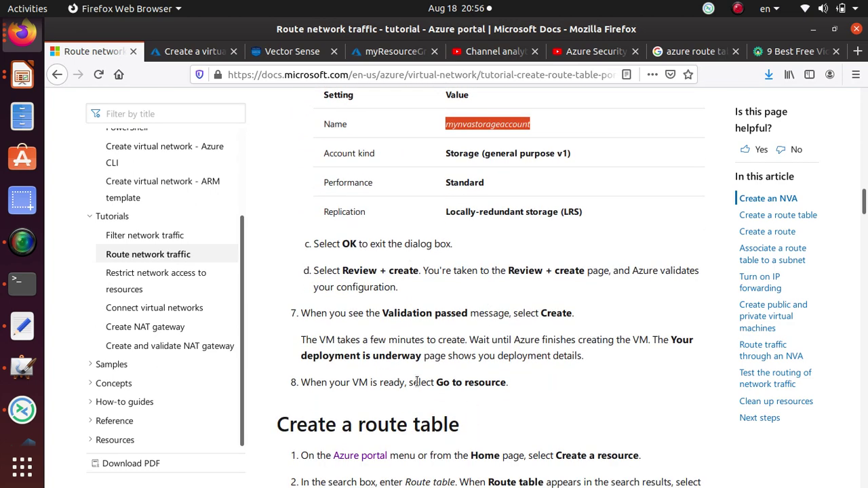
scroll(430, 330, up, 7)
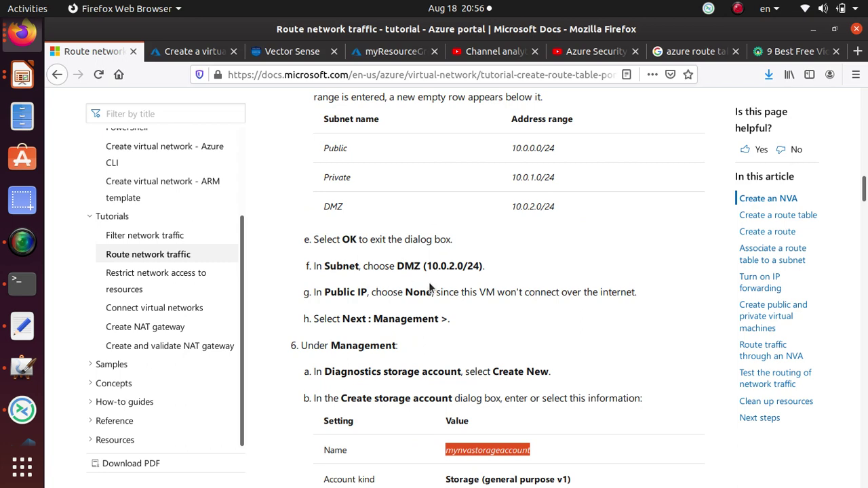
scroll(429, 288, up, 6)
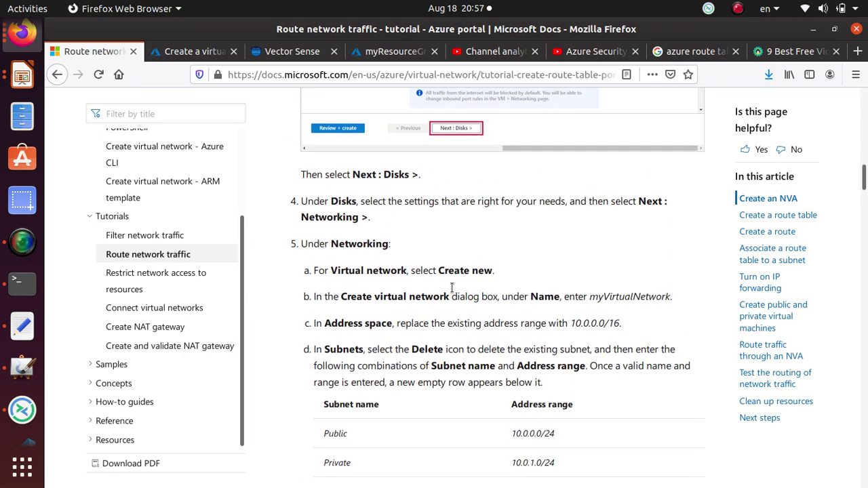
scroll(451, 288, up, 12)
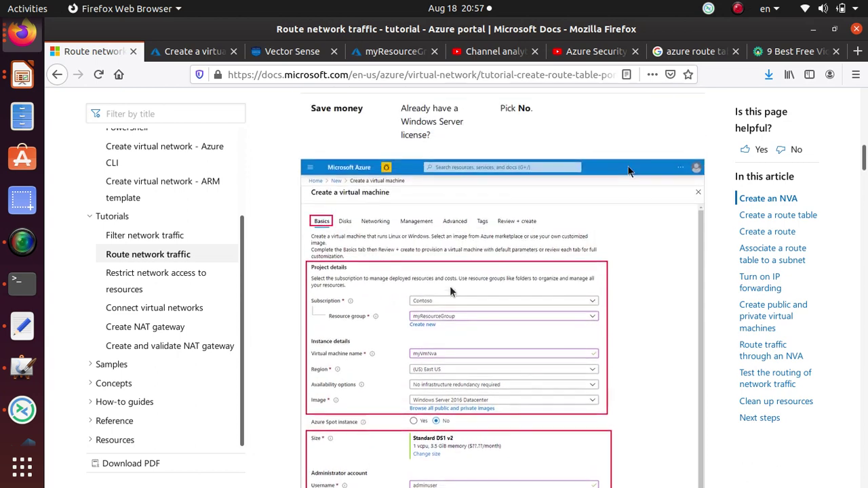
scroll(451, 291, up, 3)
click(183, 51)
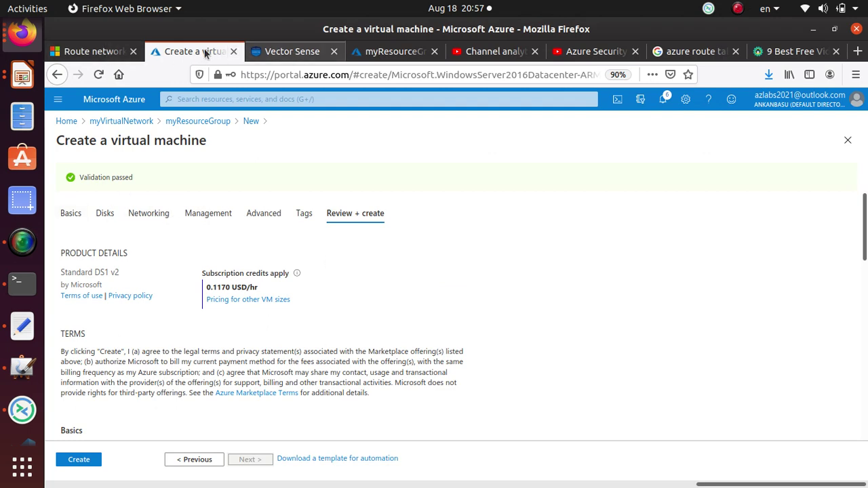
- Reread the tutorial's VM settings, highlighting the Public inbound ports setting
click(74, 51)
scroll(454, 282, up, 2)
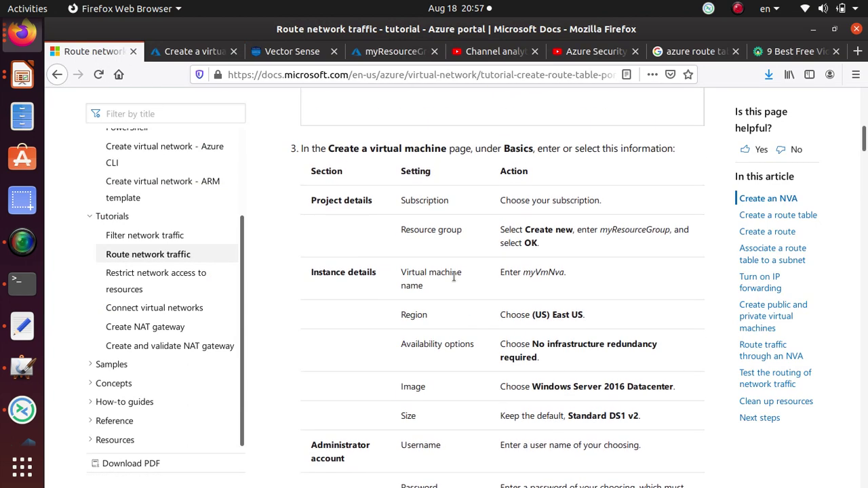
scroll(444, 266, up, 3)
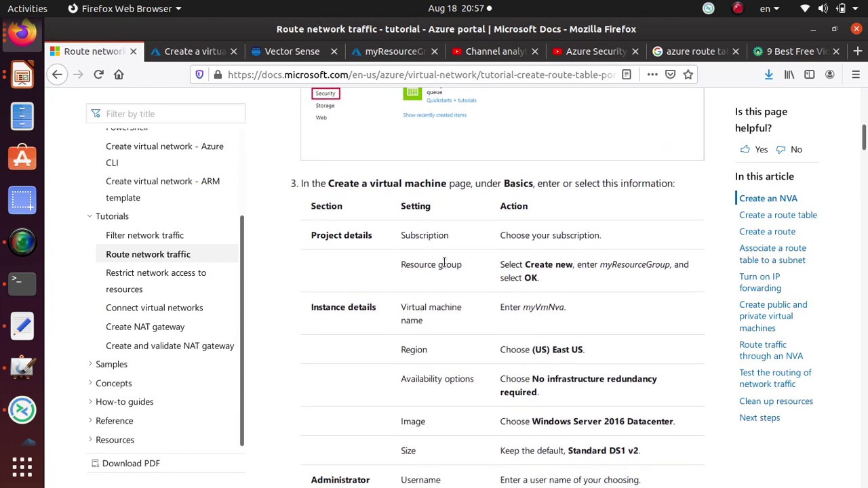
scroll(436, 260, down, 1)
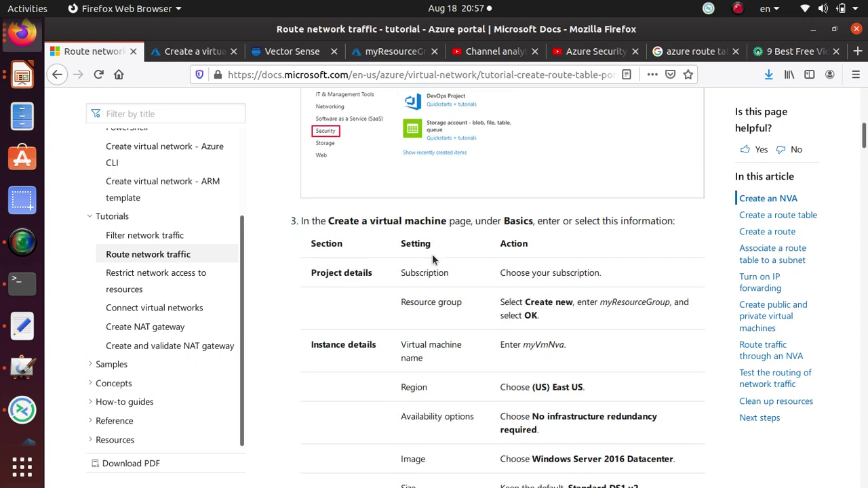
scroll(448, 283, down, 1)
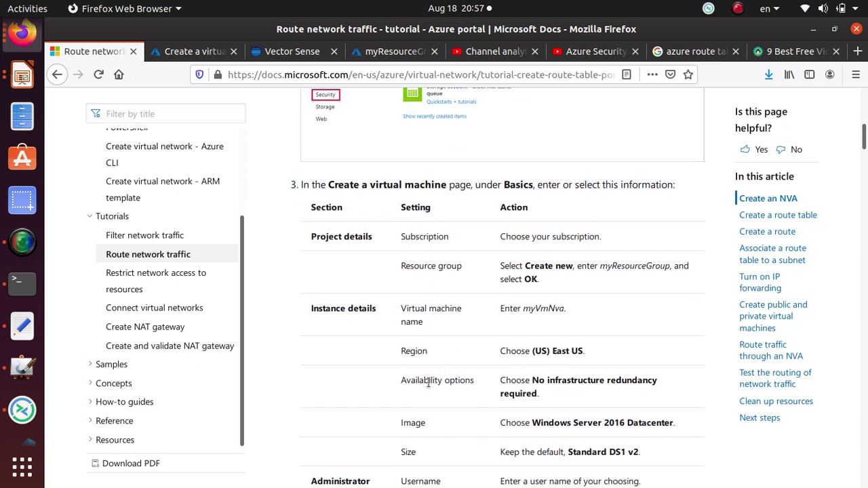
scroll(428, 383, down, 3)
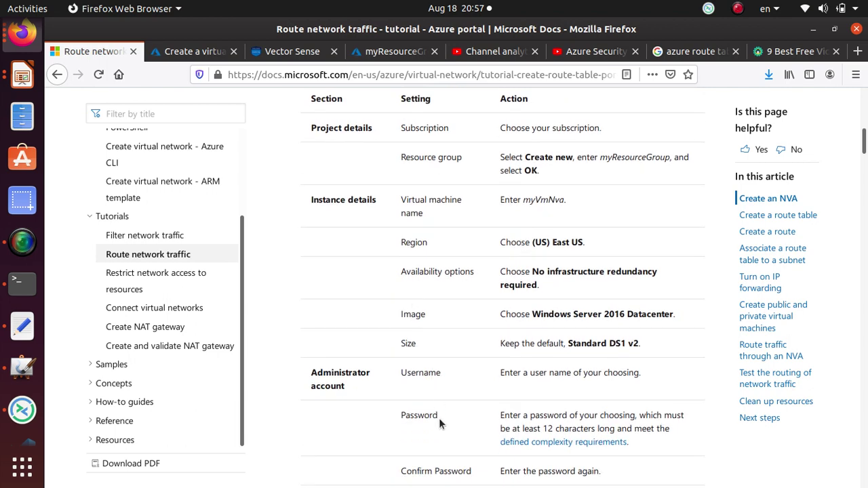
scroll(439, 418, down, 3)
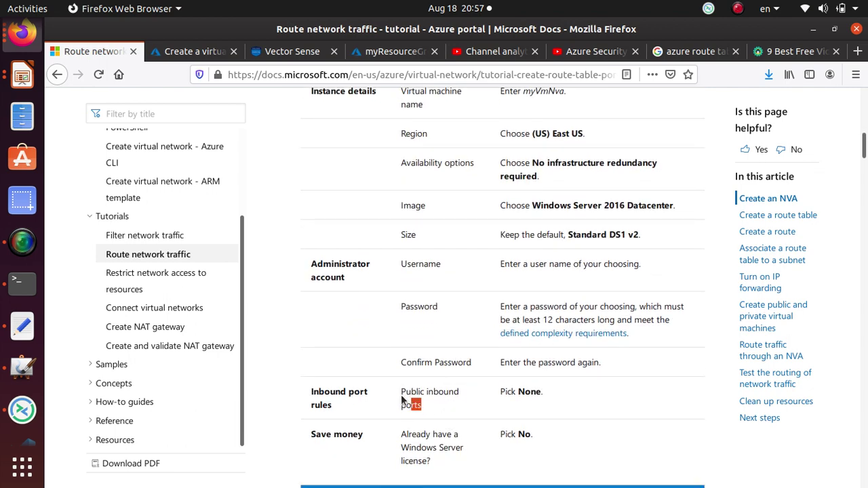
drag(402, 401, 393, 393)
scroll(427, 343, down, 5)
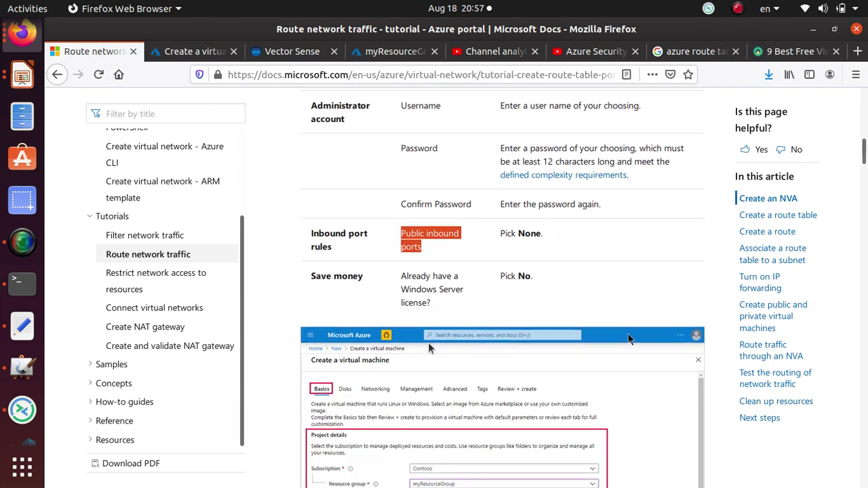
scroll(427, 343, down, 1)
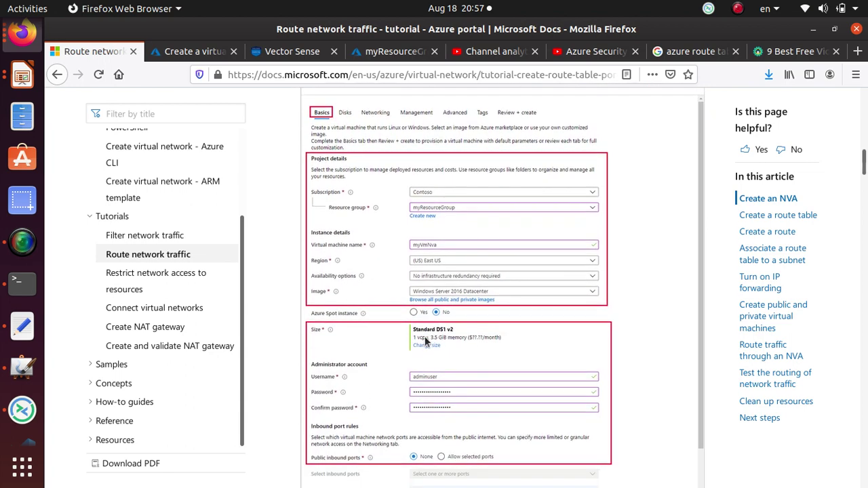
scroll(373, 409, down, 1)
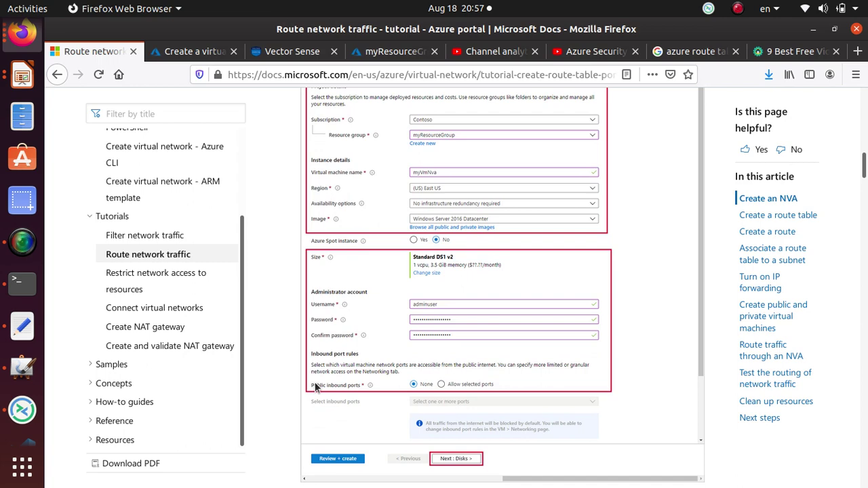
scroll(452, 367, down, 2)
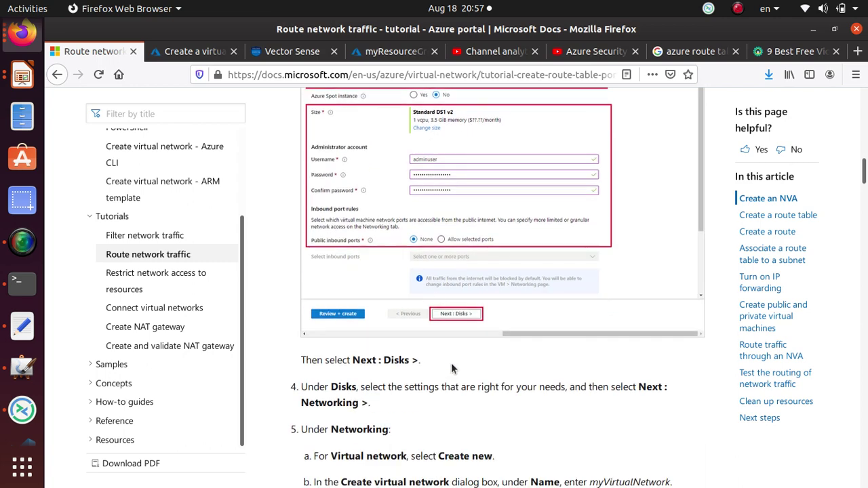
scroll(469, 278, down, 3)
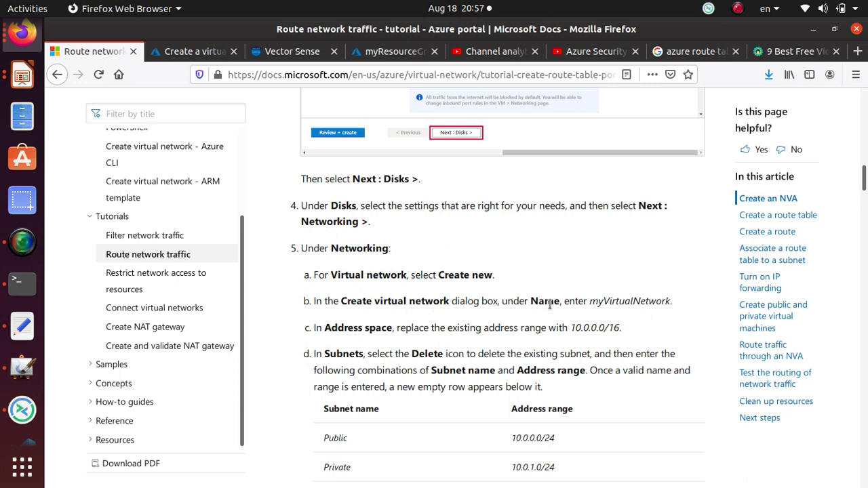
- Highlight the tutorial's address and no-public-IP networking steps, then return to the VM form
double_click(358, 329)
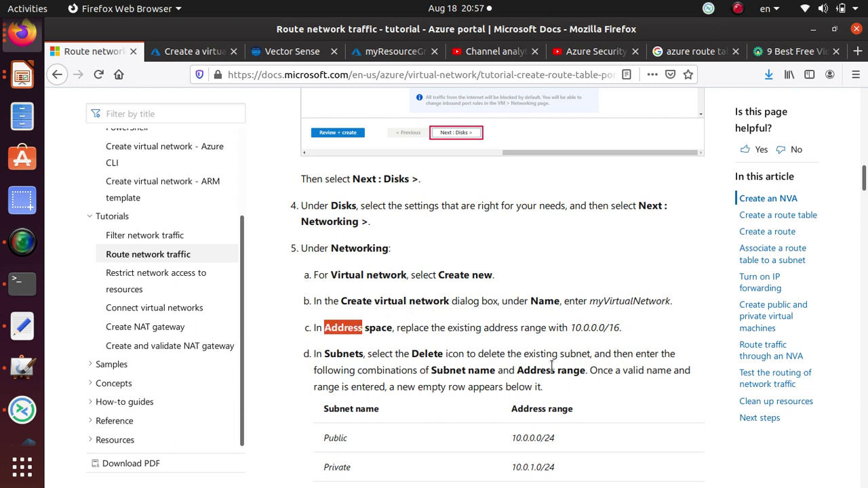
drag(550, 391, 300, 361)
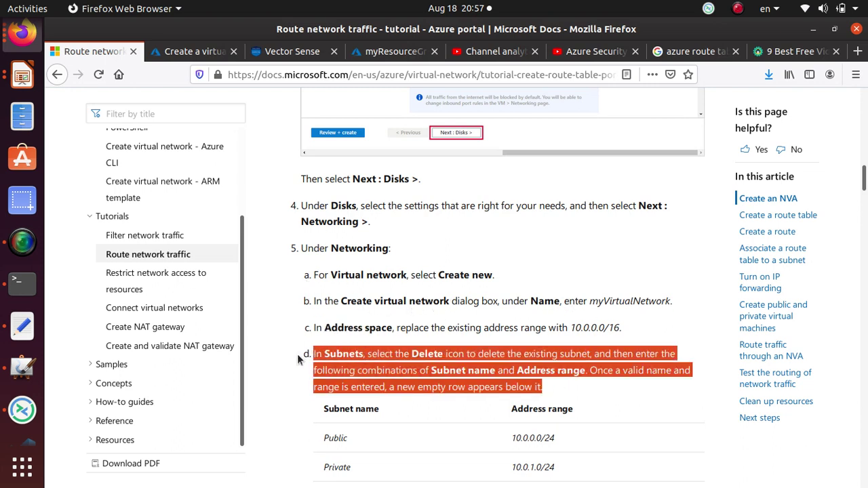
scroll(310, 341, down, 2)
scroll(309, 341, down, 2)
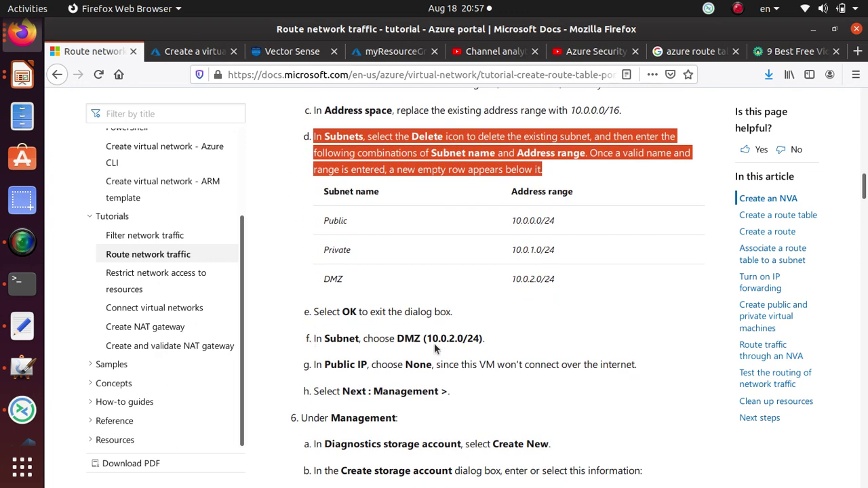
drag(441, 341, 434, 341)
triple_click(444, 364)
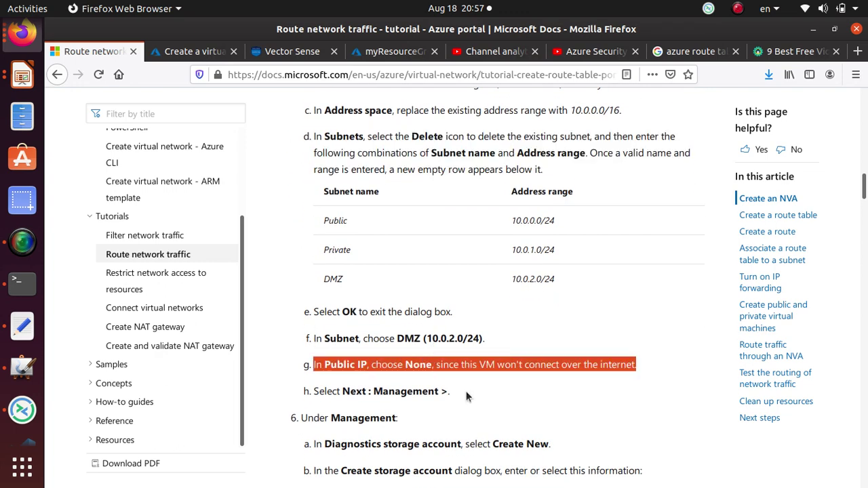
scroll(466, 391, down, 2)
click(181, 54)
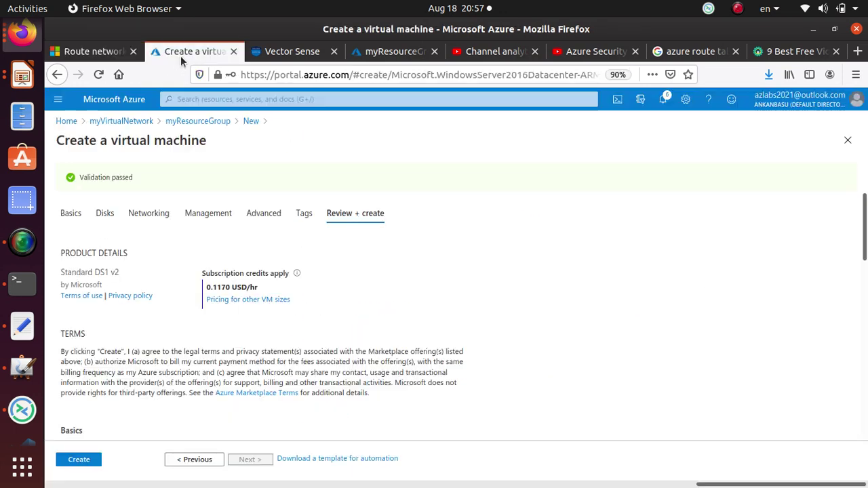
- Set the NIC network security group to Basic, leaving public inbound ports at None
click(140, 213)
scroll(139, 281, down, 2)
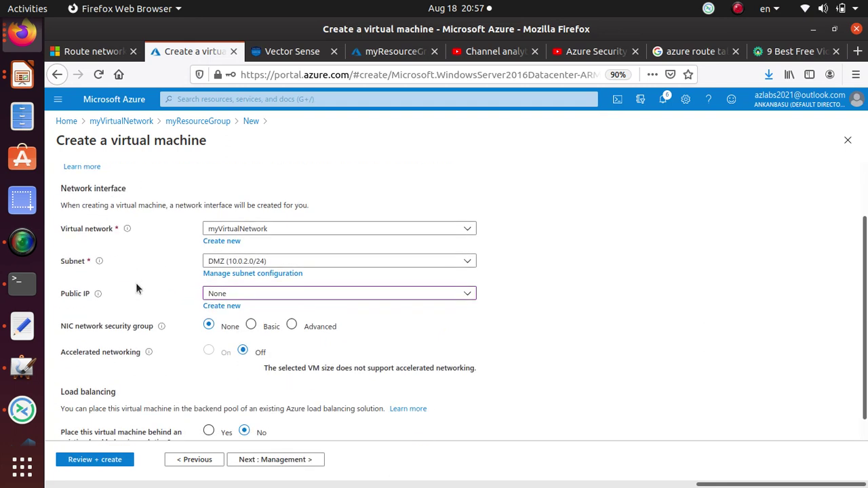
click(251, 326)
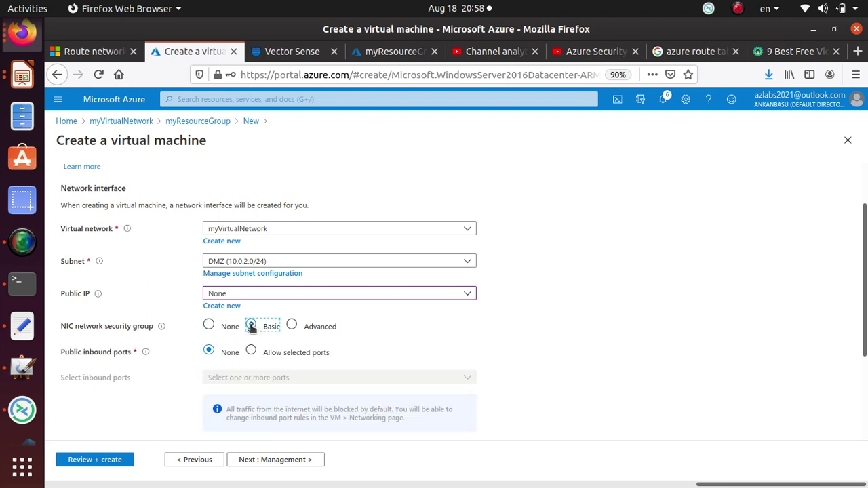
click(211, 326)
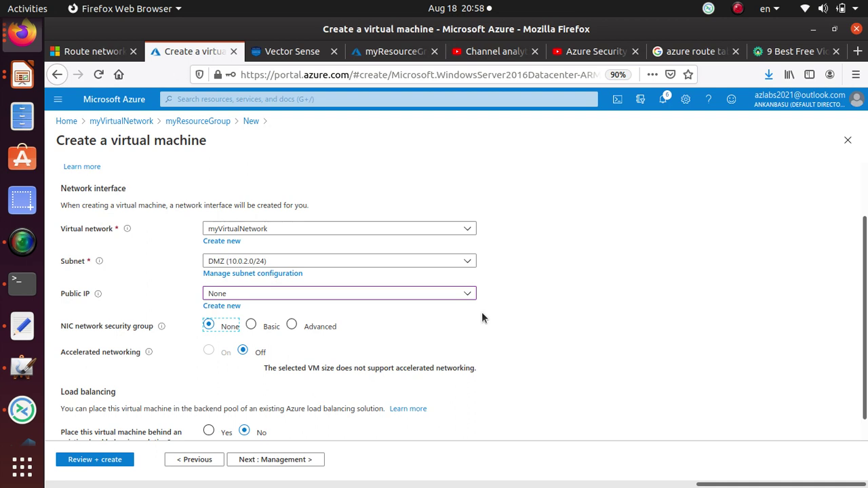
click(251, 326)
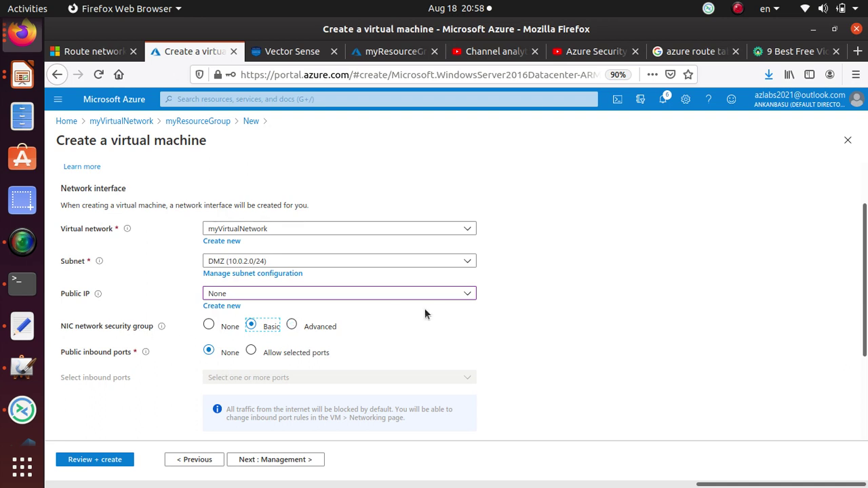
scroll(418, 297, down, 3)
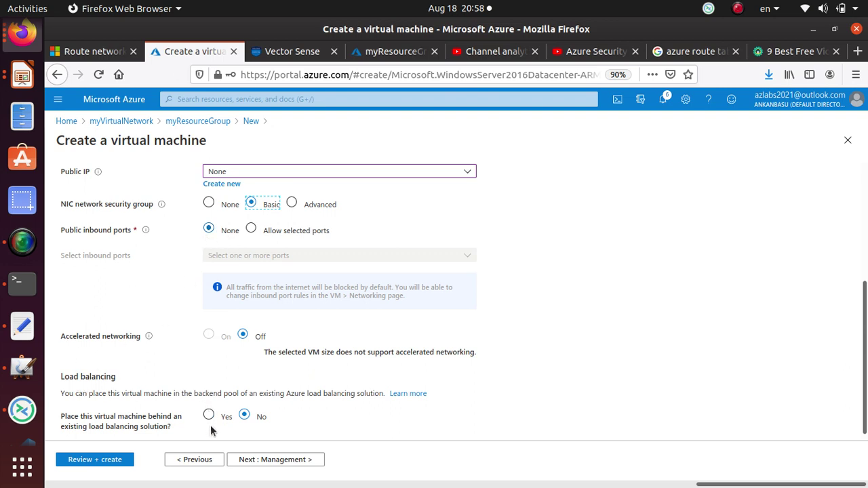
scroll(302, 434, down, 1)
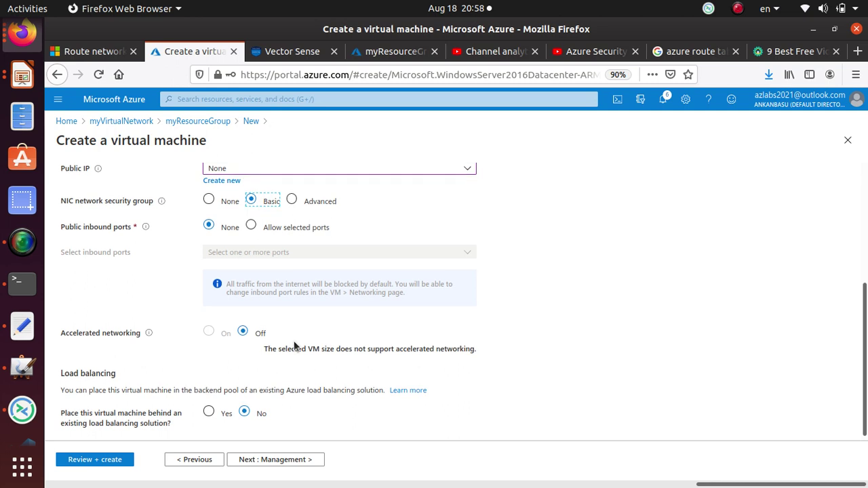
- Leave the Management, Advanced and Tags settings of myVmNva at their defaults
click(302, 460)
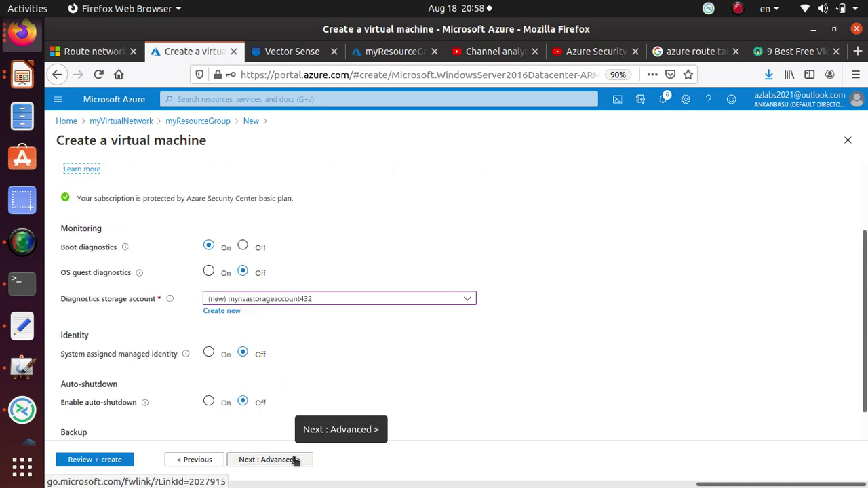
click(295, 460)
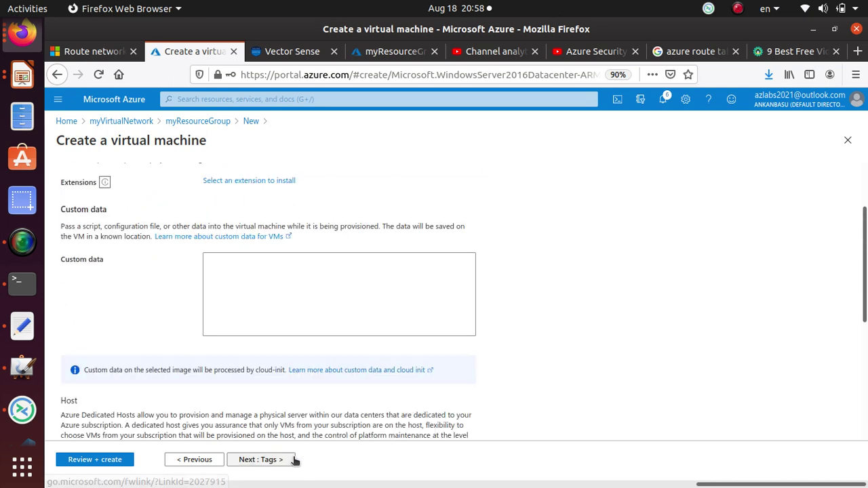
click(271, 460)
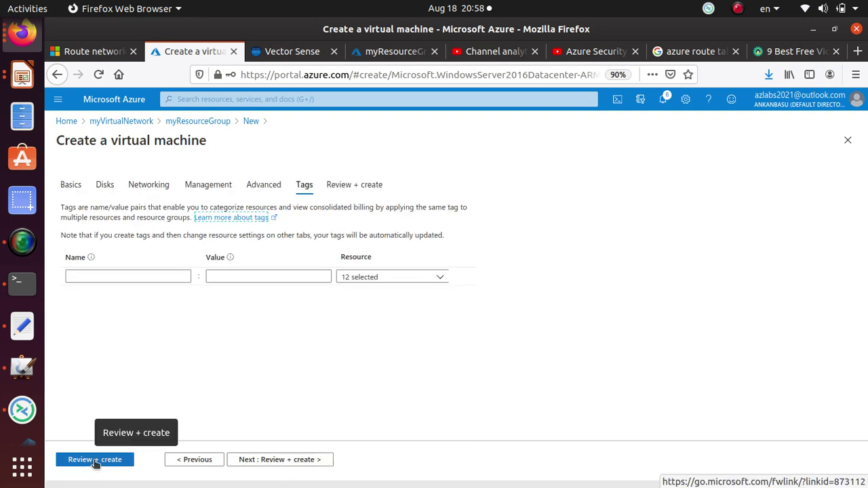
- Validate the Standard DS1 v2 VM at 0.1170 USD/hr and submit it for creation
click(95, 460)
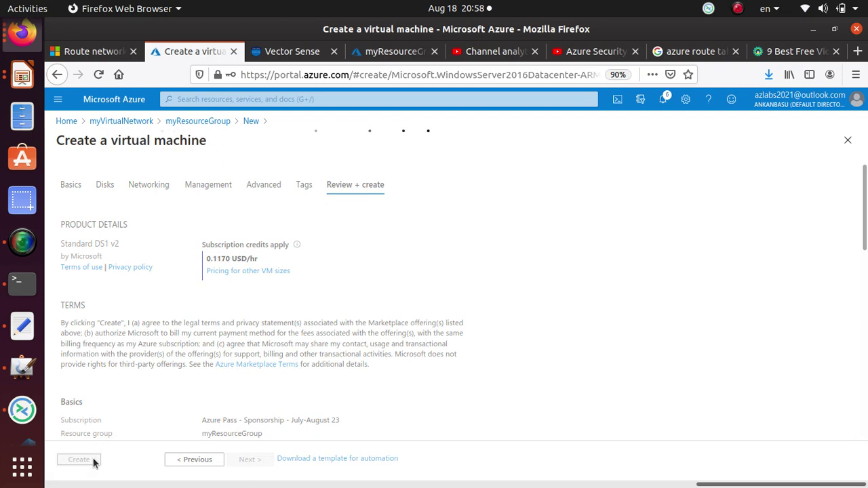
click(23, 242)
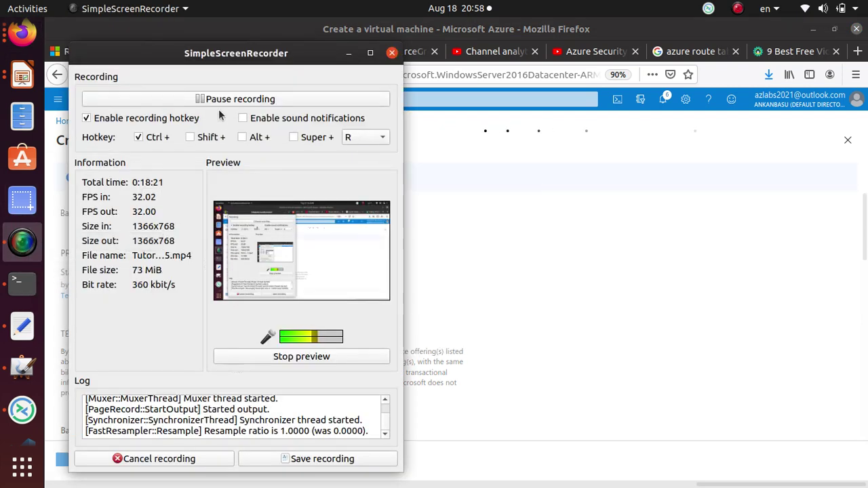
click(219, 99)
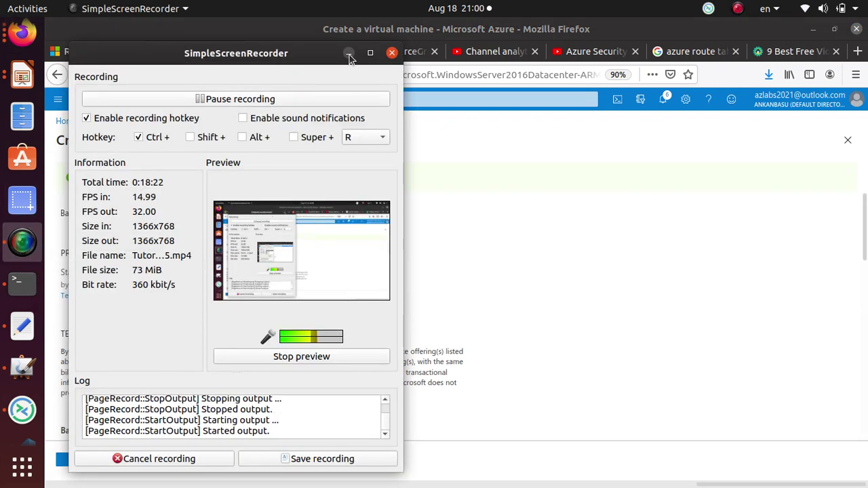
click(348, 53)
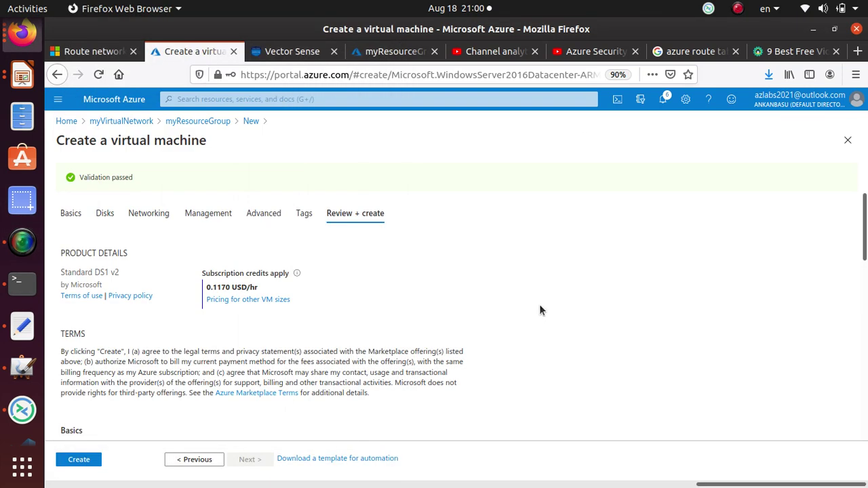
click(79, 460)
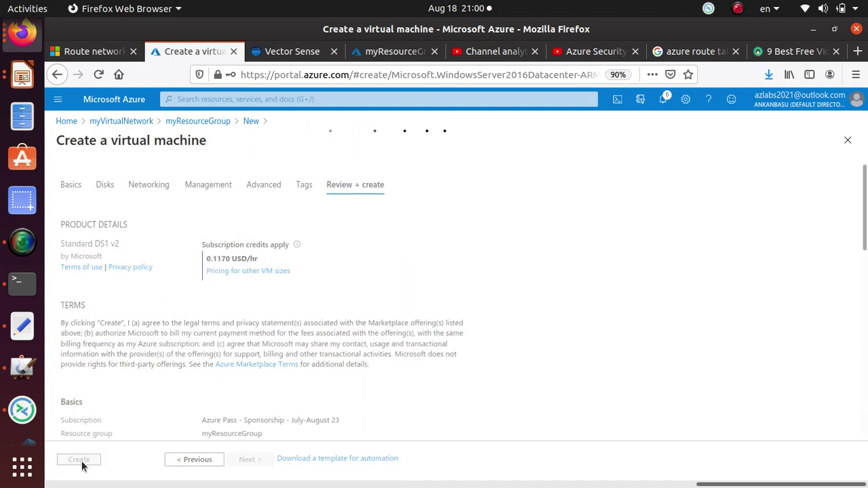
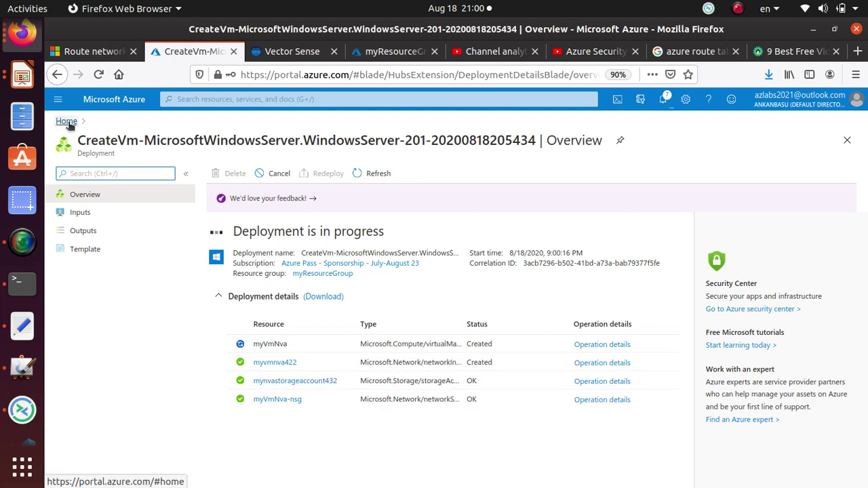
- From the Home page, start a blank virtual machine from the Virtual machines list
click(66, 122)
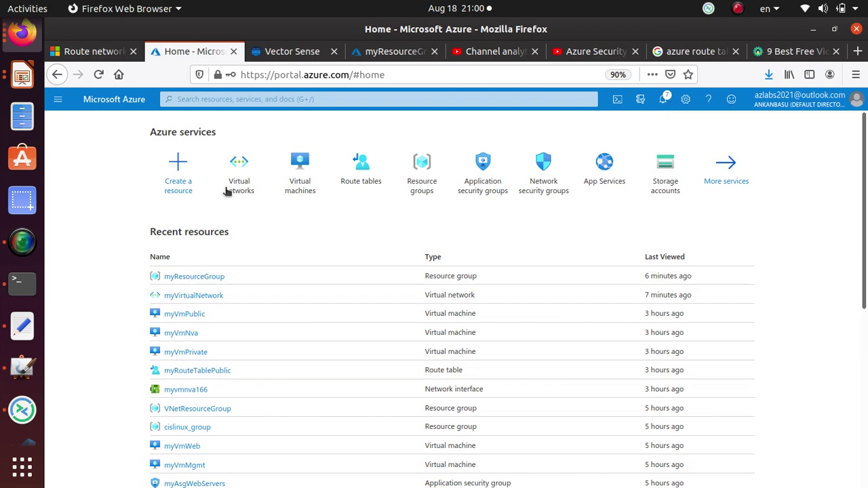
click(299, 187)
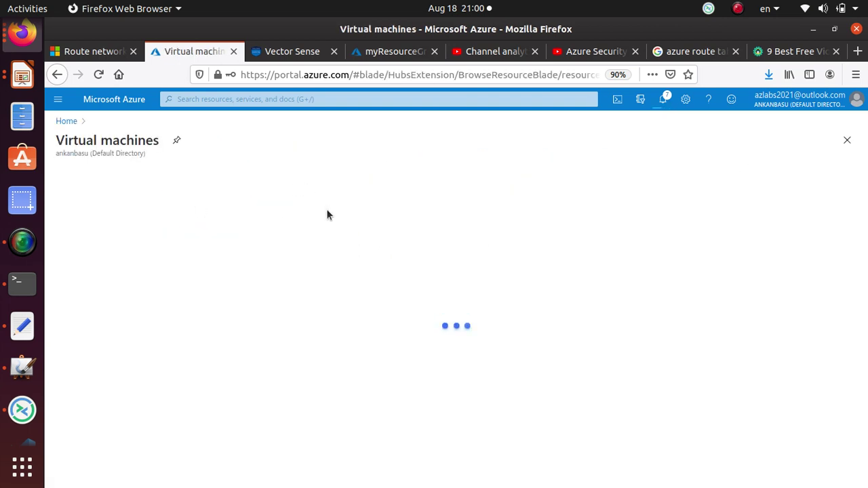
click(78, 174)
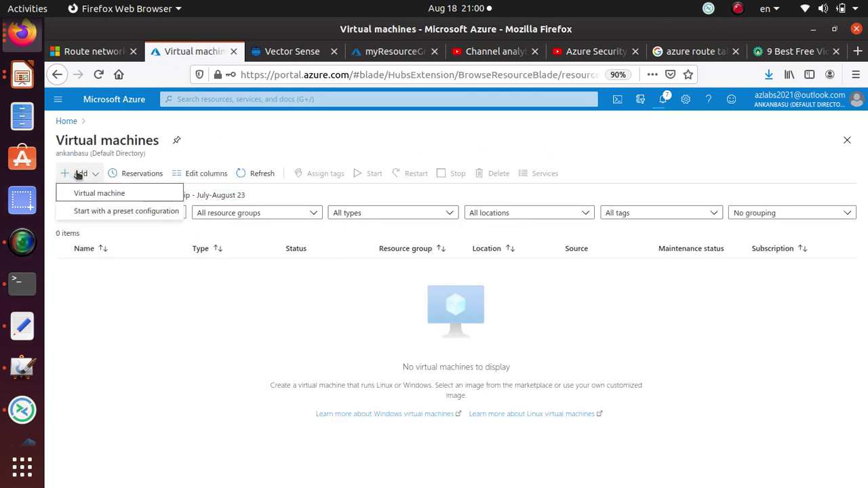
click(115, 195)
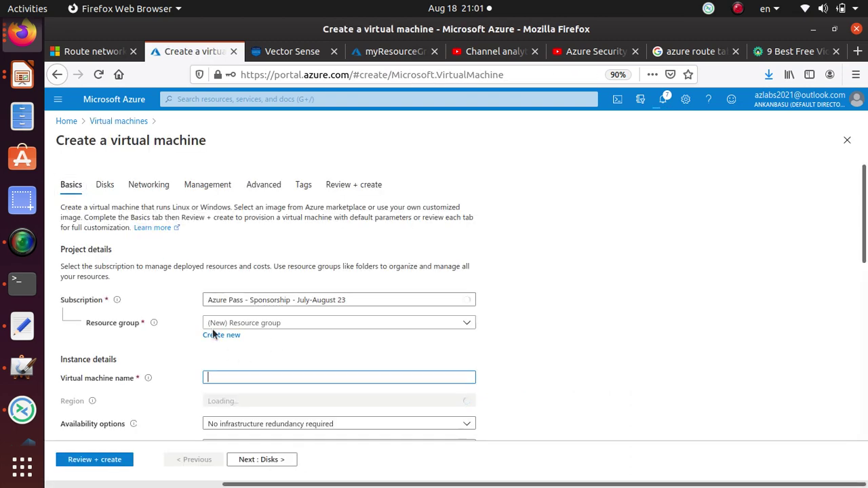
- Copy the name myVmPublic from the tutorial's Public VM table and return to the form
click(91, 50)
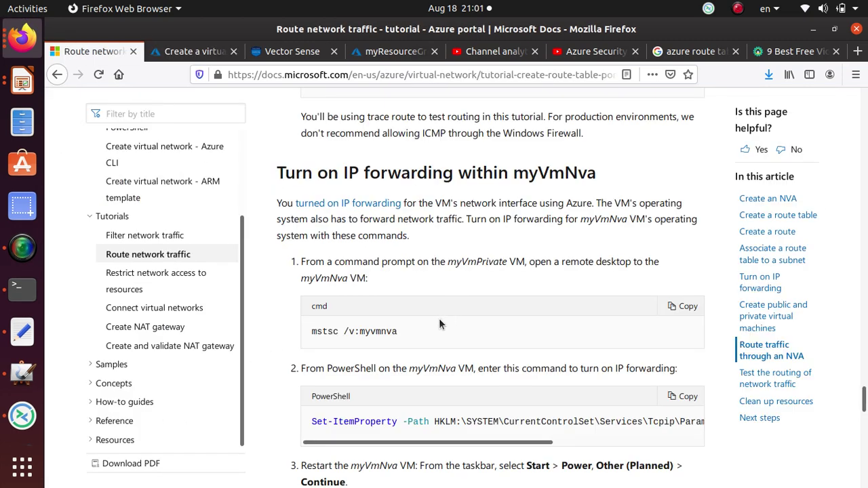
scroll(436, 328, up, 15)
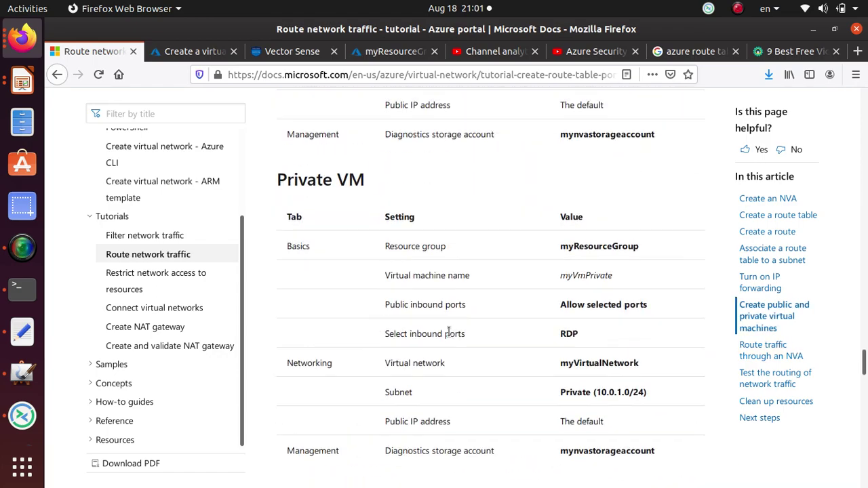
scroll(445, 348, up, 3)
scroll(542, 305, down, 3)
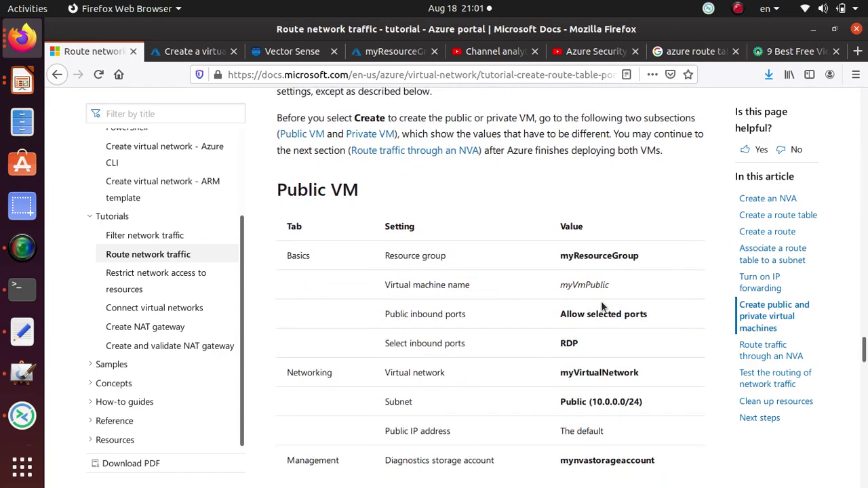
double_click(588, 286)
right_click(588, 286)
click(607, 289)
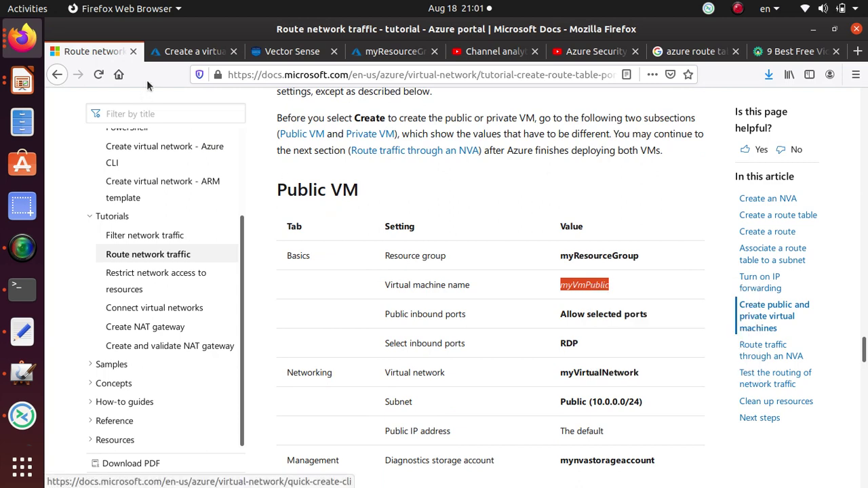
click(195, 51)
- Place the VM in myResourceGroup, name it myVmPublic, and choose the Windows Server 2016 Datacenter image
click(265, 324)
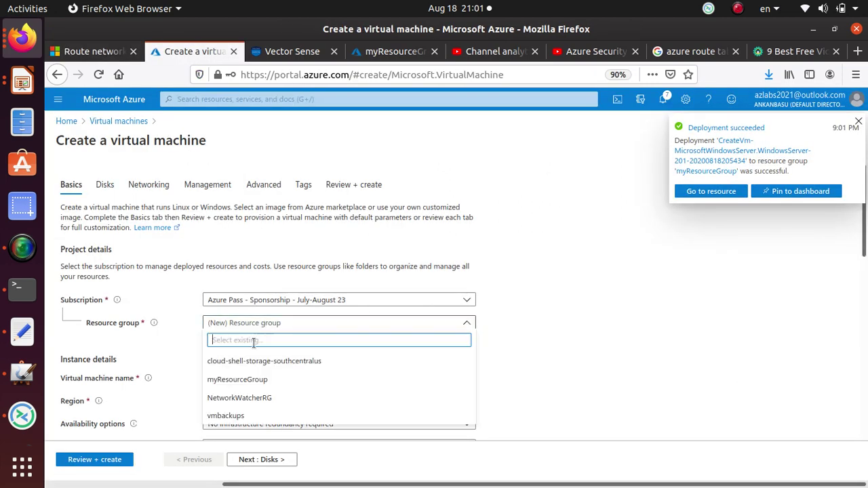
click(258, 380)
click(255, 377)
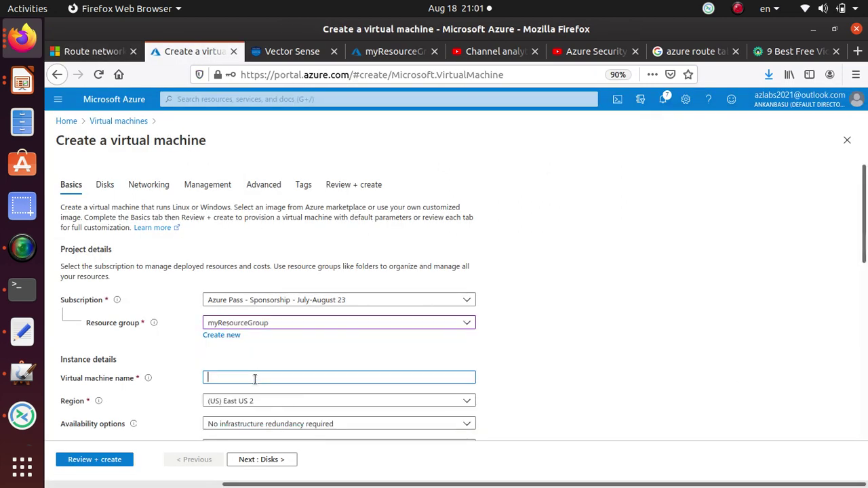
key(ctrl+v)
scroll(332, 347, down, 3)
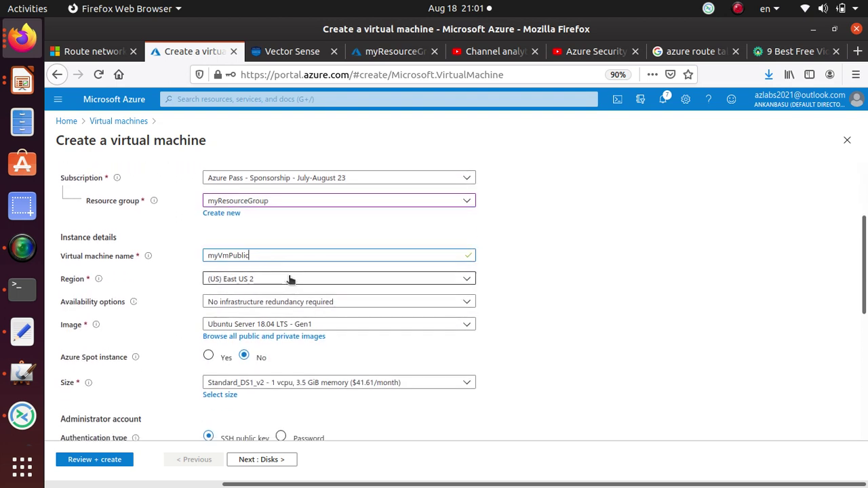
click(264, 324)
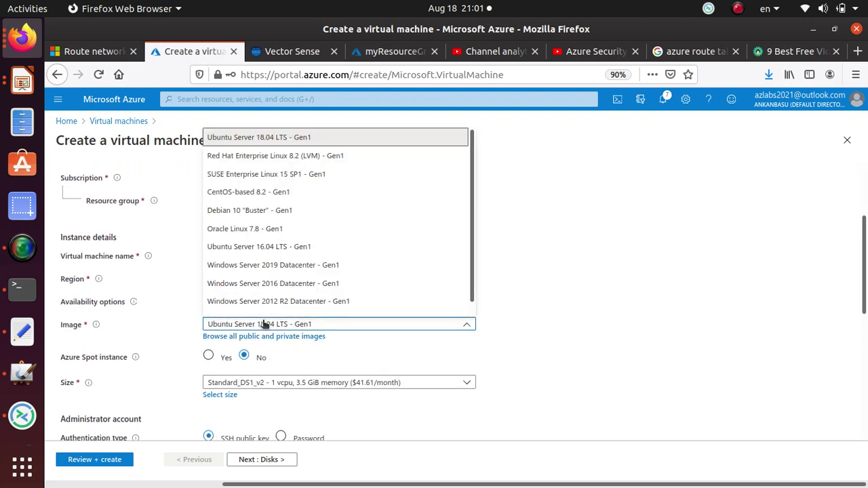
click(297, 247)
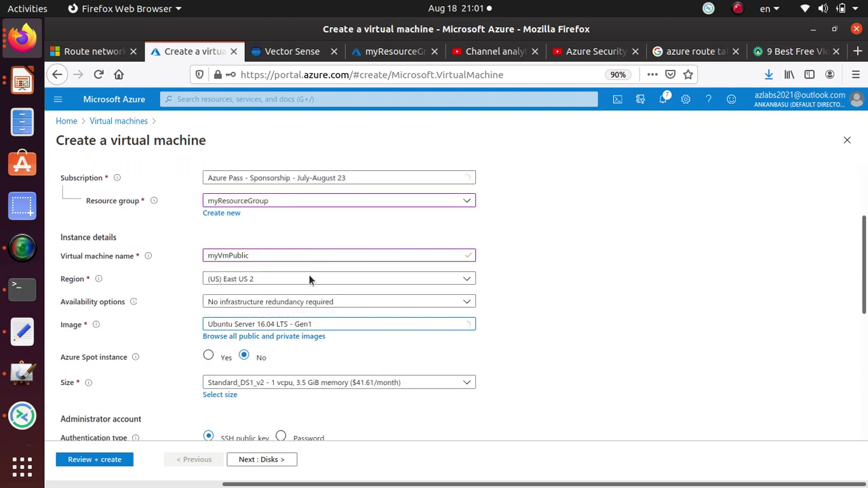
click(304, 326)
click(308, 288)
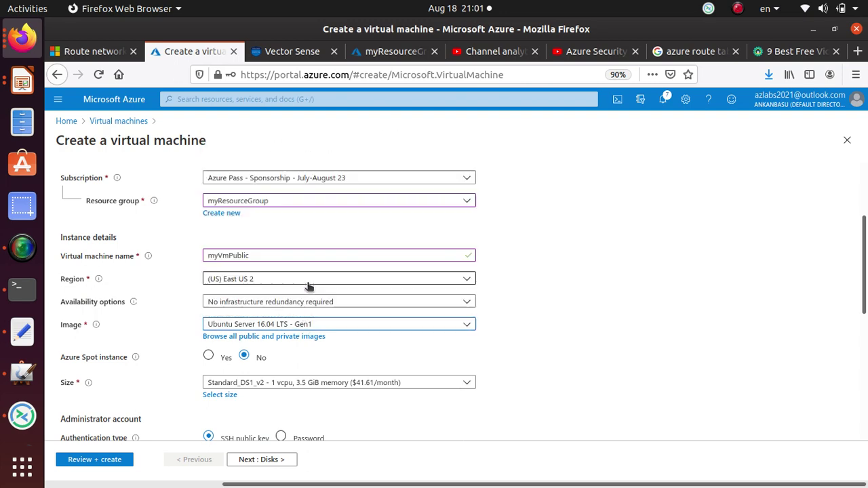
scroll(566, 350, down, 5)
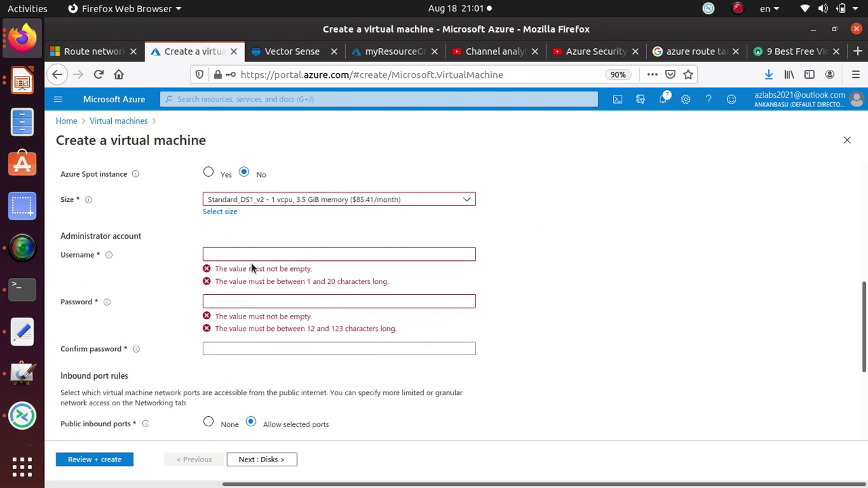
- Enter the administrator username, then type and confirm the administrator password
click(251, 252)
text(student)
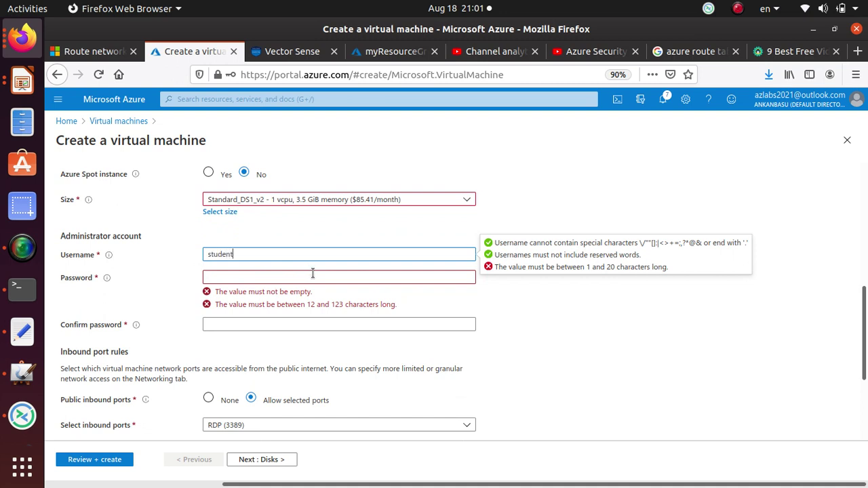
click(314, 276)
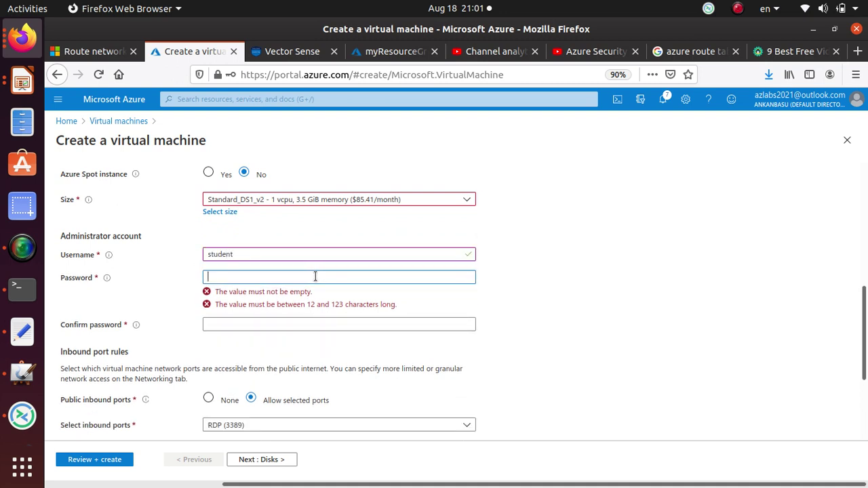
text(Pa)
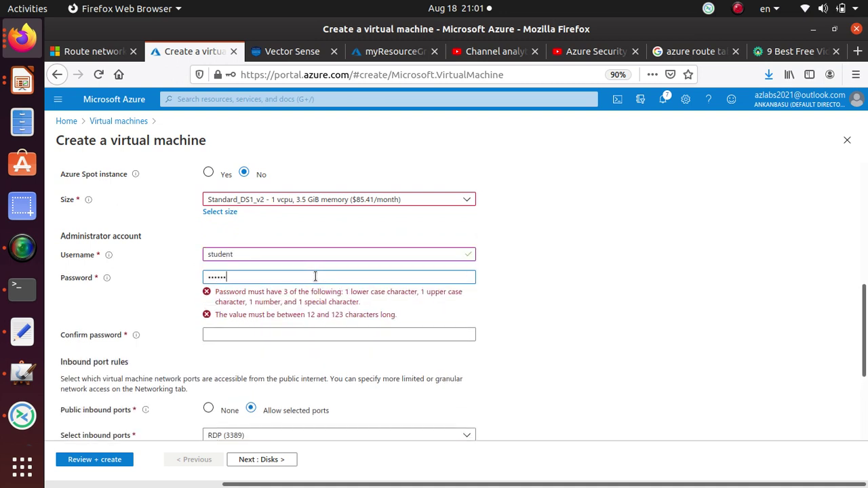
key(BackSpace)
key(BackSpace)
key(BackSpace)
key(BackSpace)
key(BackSpace)
key(BackSpace)
key(BackSpace)
key(BackSpace)
key(BackSpace)
key(BackSpace)
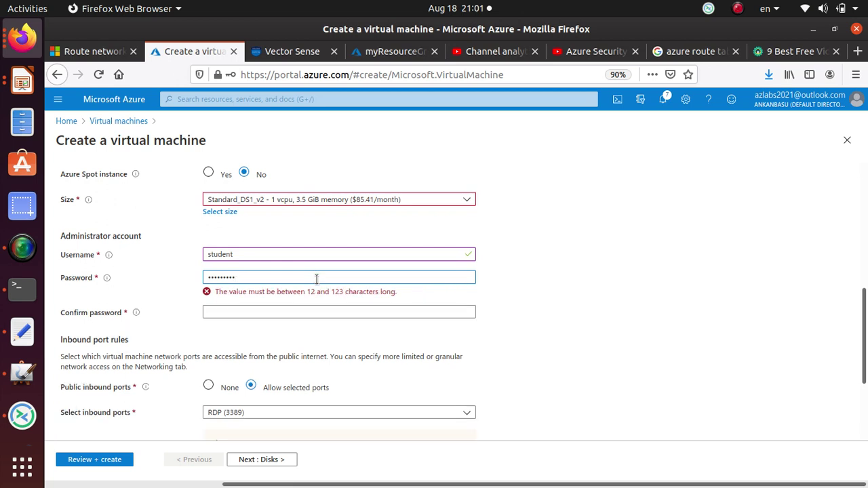
text(Pa55w.rd1)
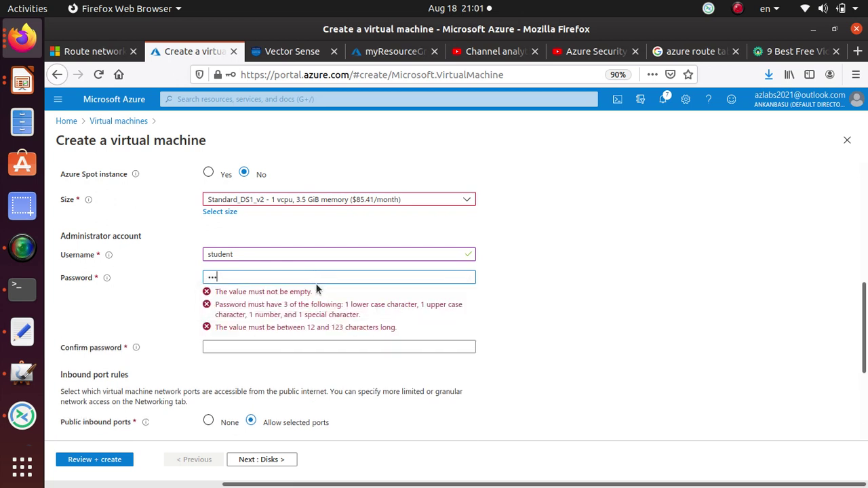
text(234567890!)
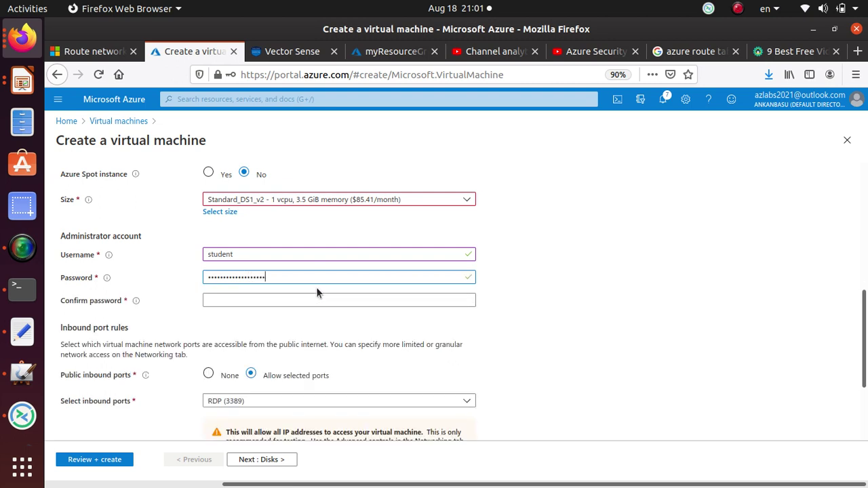
key(Tab)
text(Pa55w.rd)
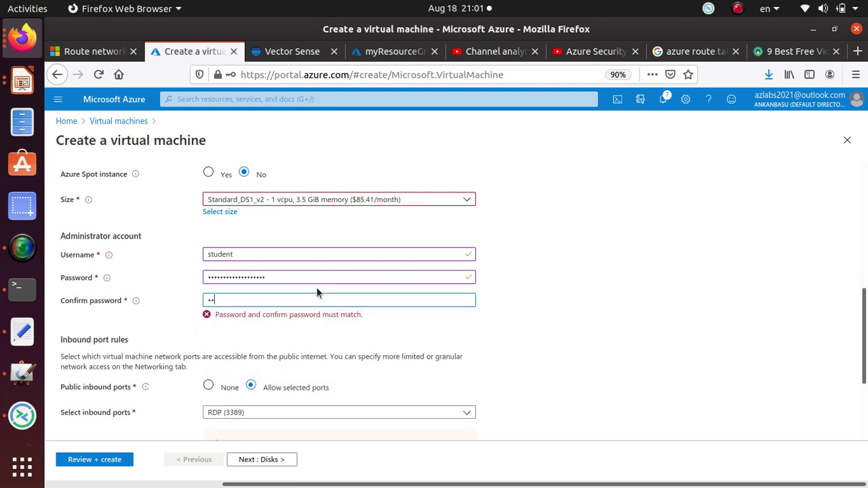
text(123456789!)
scroll(316, 292, down, 1)
scroll(314, 297, down, 1)
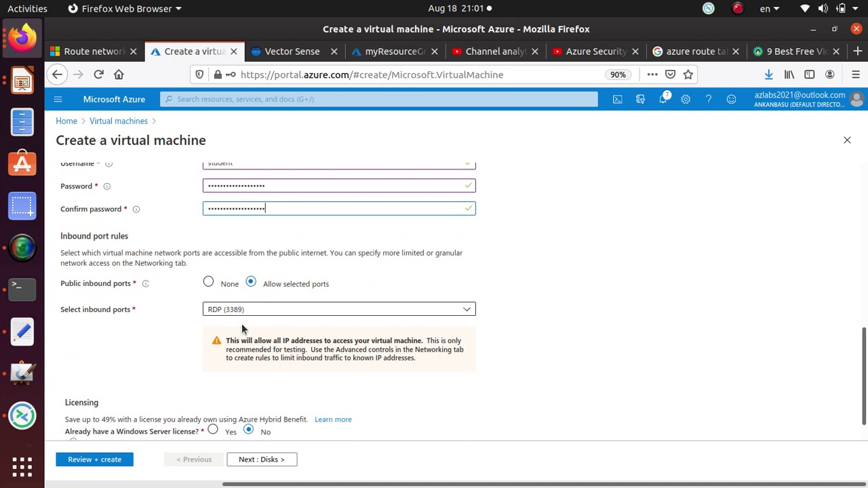
scroll(192, 320, down, 1)
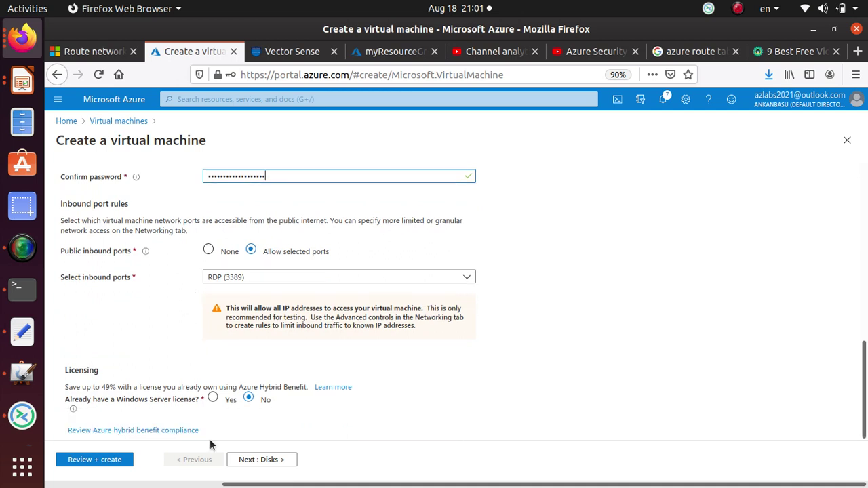
- Keep the default disks and put the VM in the public 10.0.0.0/24 subnet
click(249, 462)
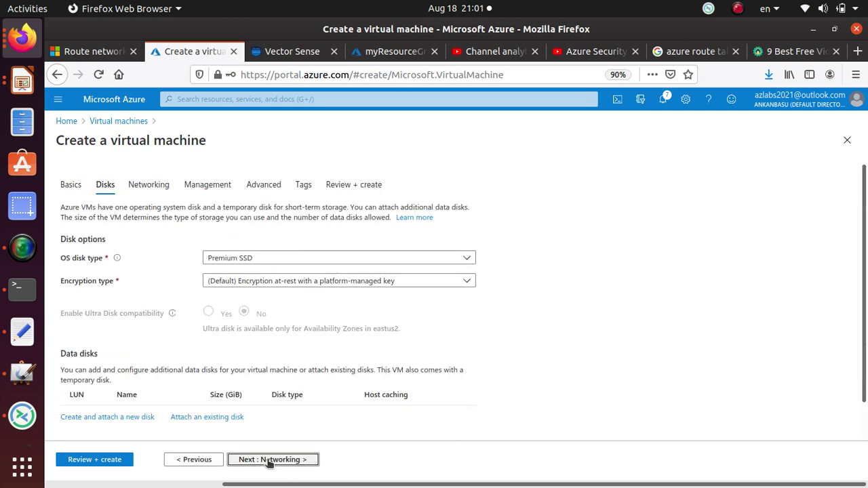
click(269, 462)
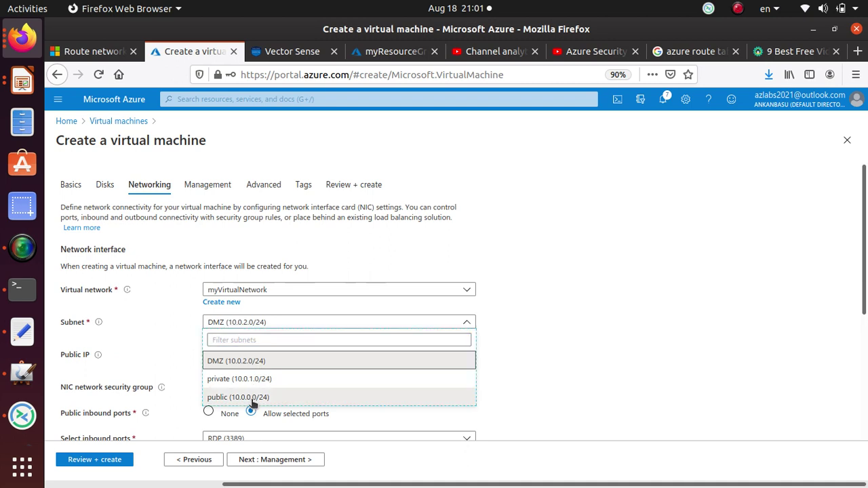
click(250, 397)
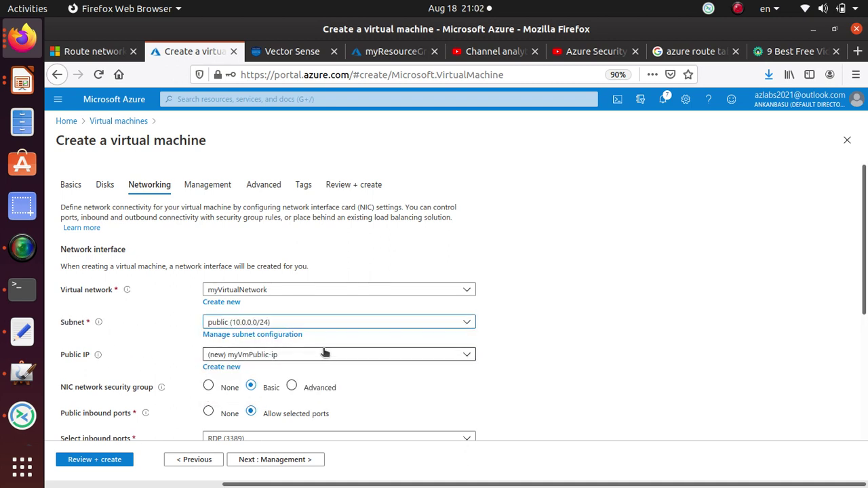
scroll(326, 352, down, 3)
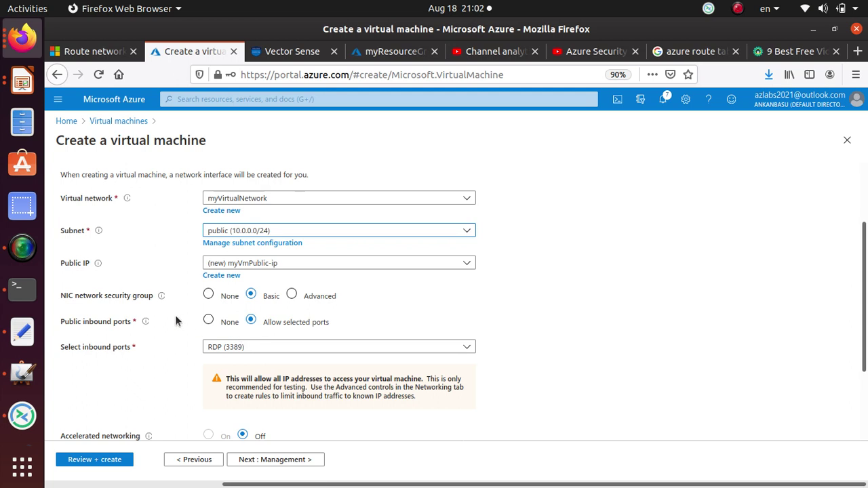
scroll(175, 321, down, 3)
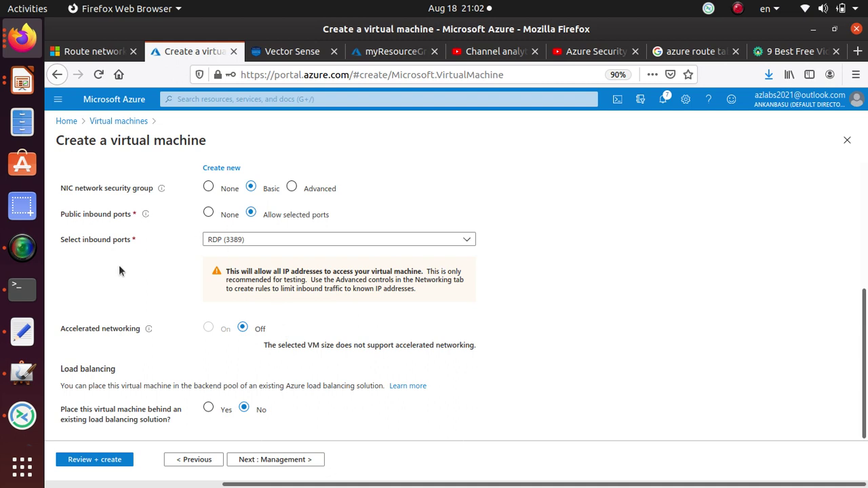
- Leave Management, Advanced and Tags at their defaults and create myVmPublic after validation
click(305, 460)
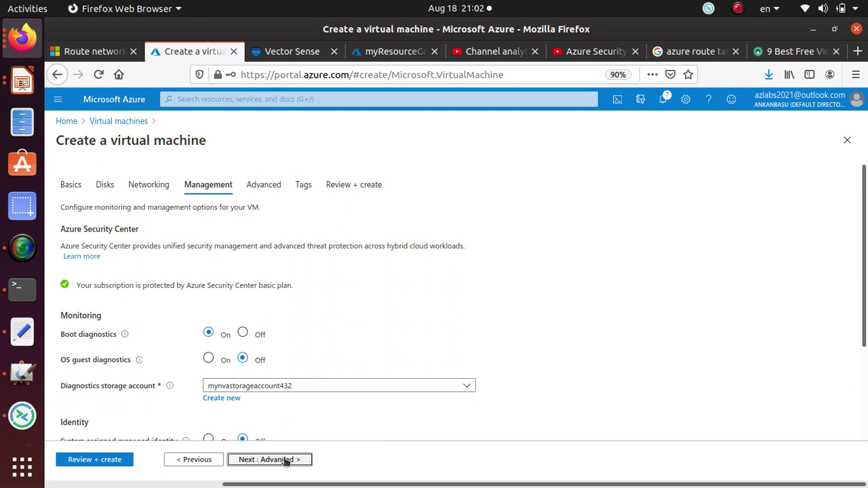
click(285, 460)
click(285, 460)
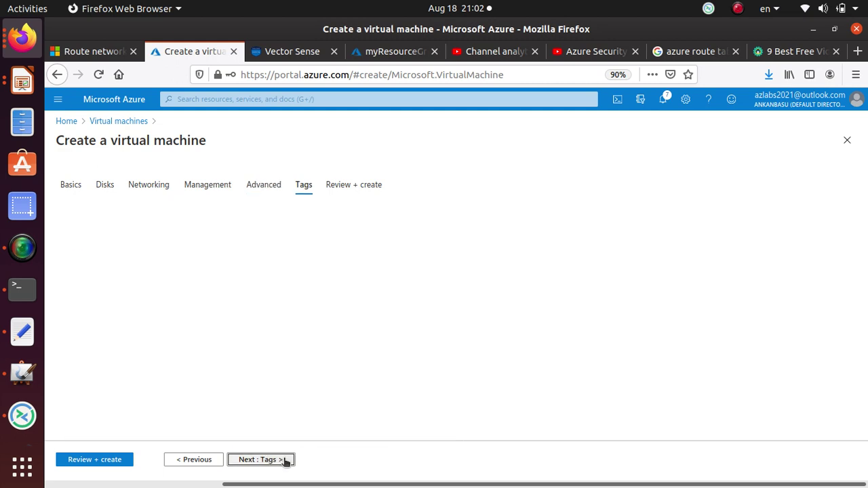
click(284, 459)
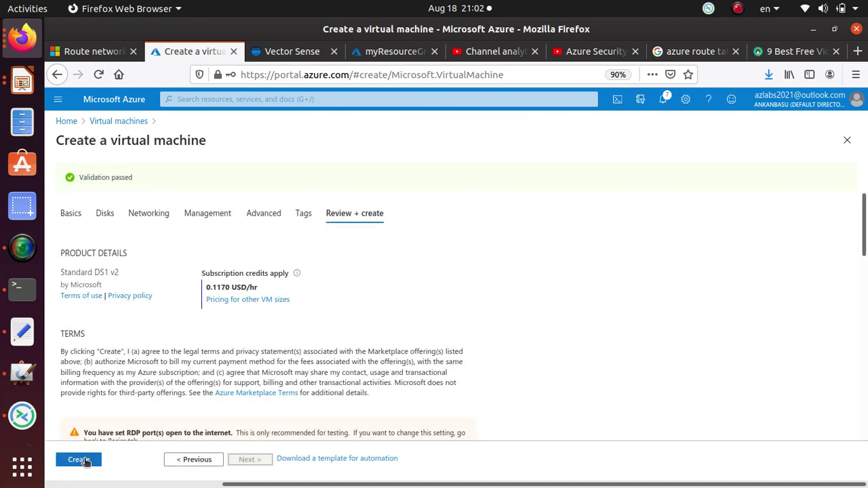
click(80, 460)
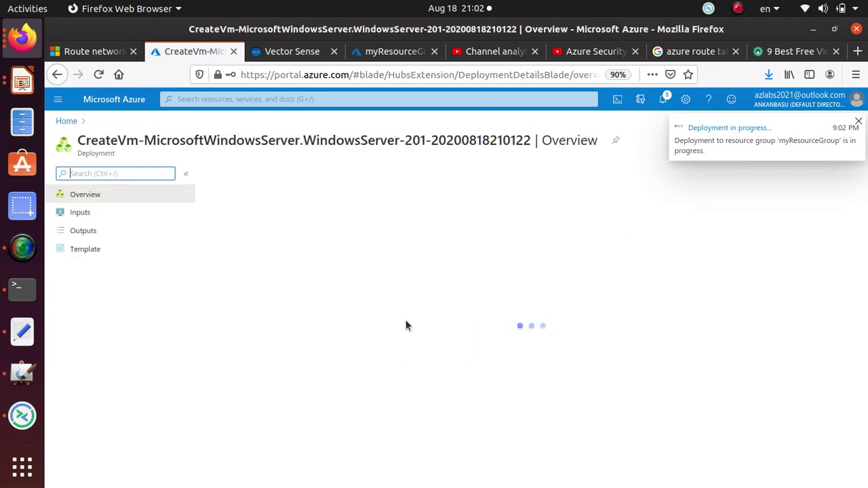
- Start another new virtual machine and place it in myResourceGroup
click(66, 121)
click(252, 196)
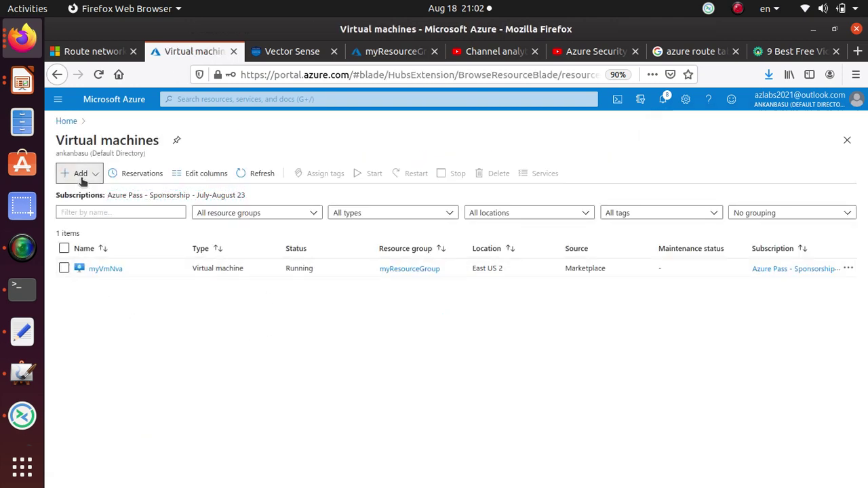
click(81, 176)
click(115, 194)
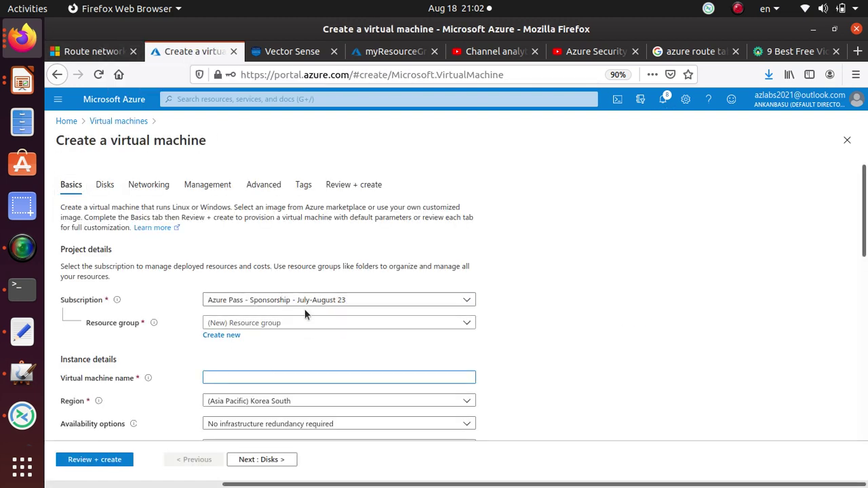
click(278, 323)
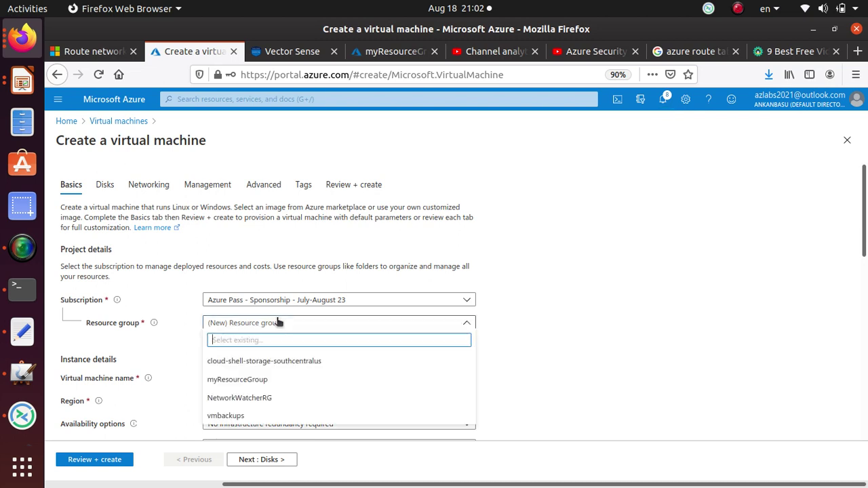
click(272, 380)
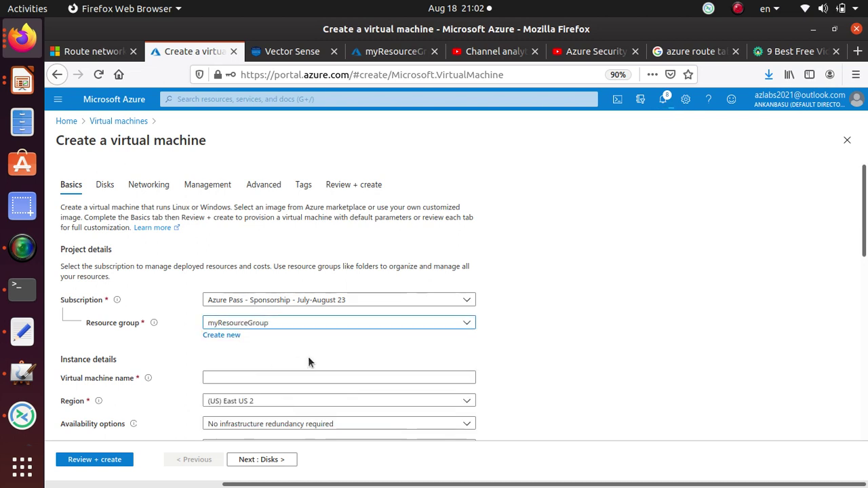
- Copy myVmPrivate from the tutorial and paste it as the VM name
click(93, 51)
scroll(492, 292, down, 5)
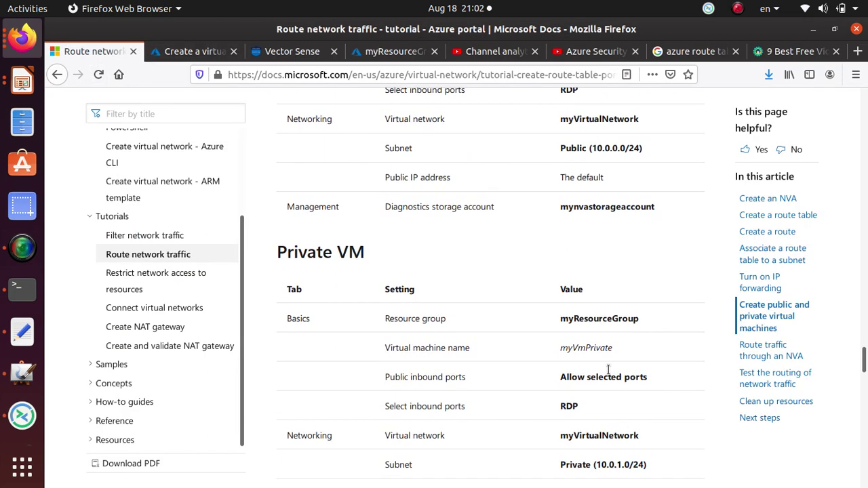
double_click(585, 348)
right_click(594, 348)
click(614, 357)
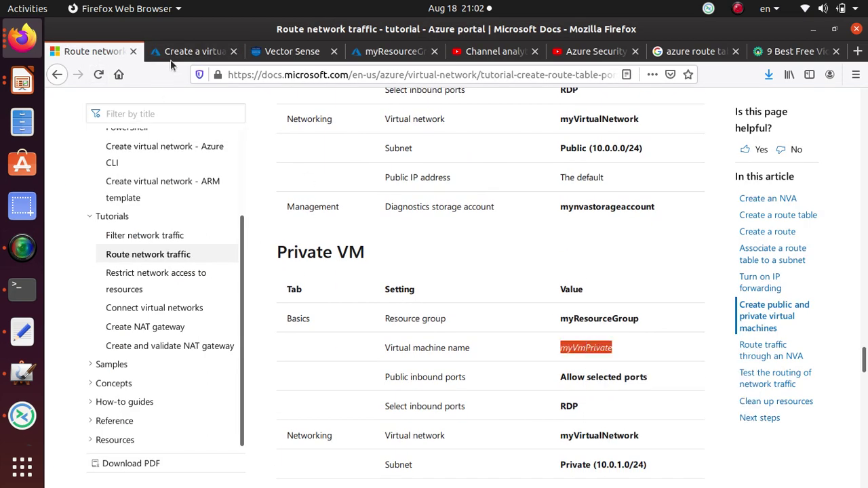
click(193, 51)
click(251, 377)
right_click(252, 377)
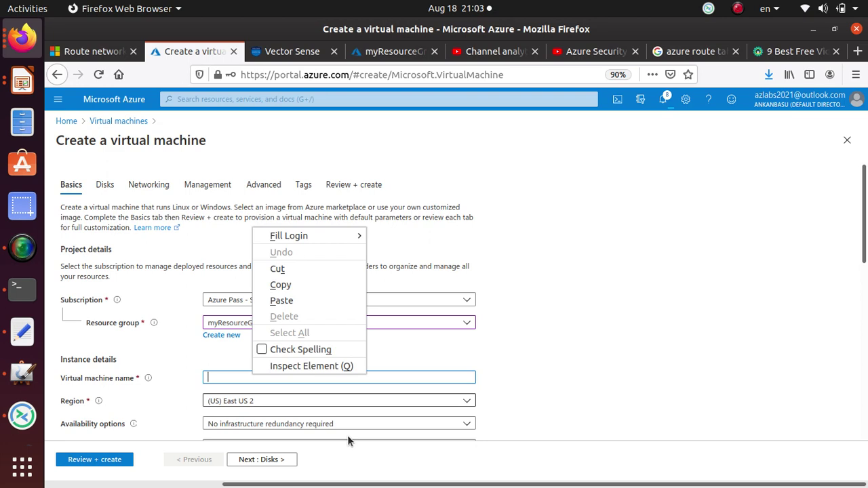
click(303, 301)
- Choose Windows Server 2016 Datacenter and set administrator username student with a confirmed password
scroll(251, 337, down, 3)
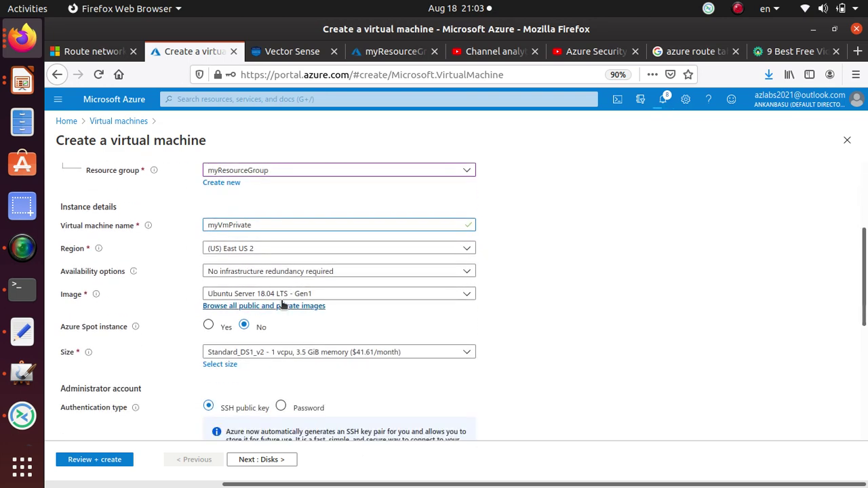
click(287, 293)
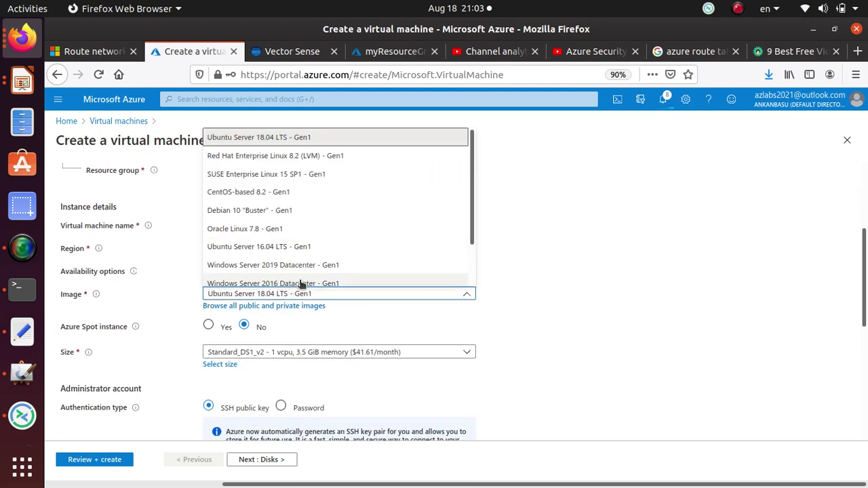
click(299, 284)
scroll(387, 351, down, 2)
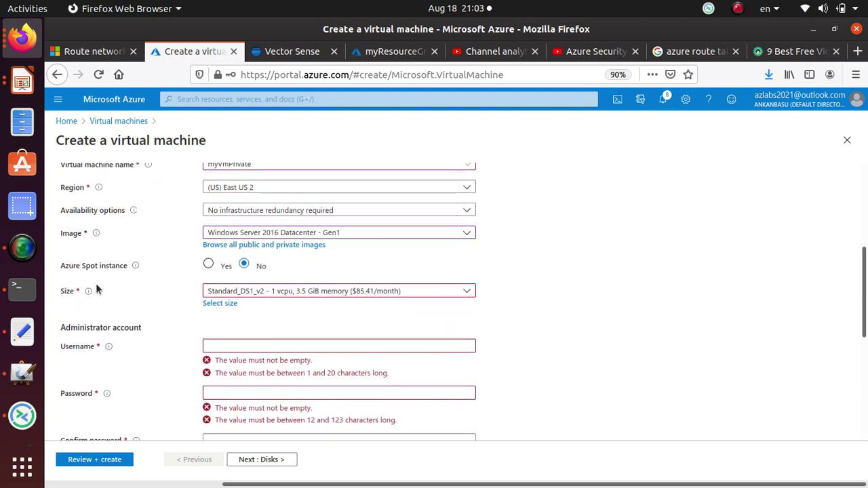
click(260, 346)
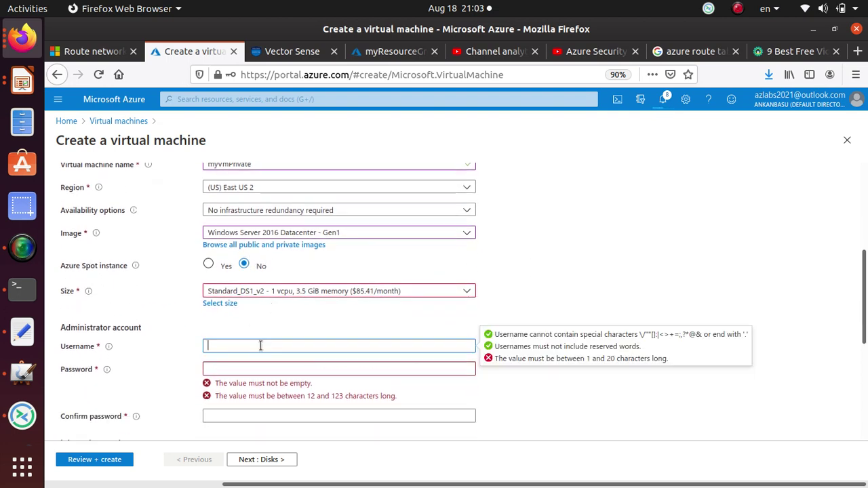
text(student)
key(Tab)
text(P)
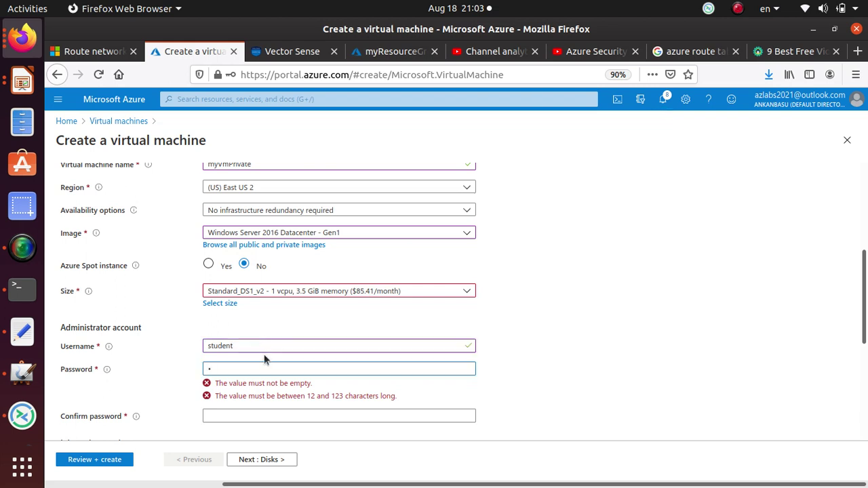
text(a55w.1234)
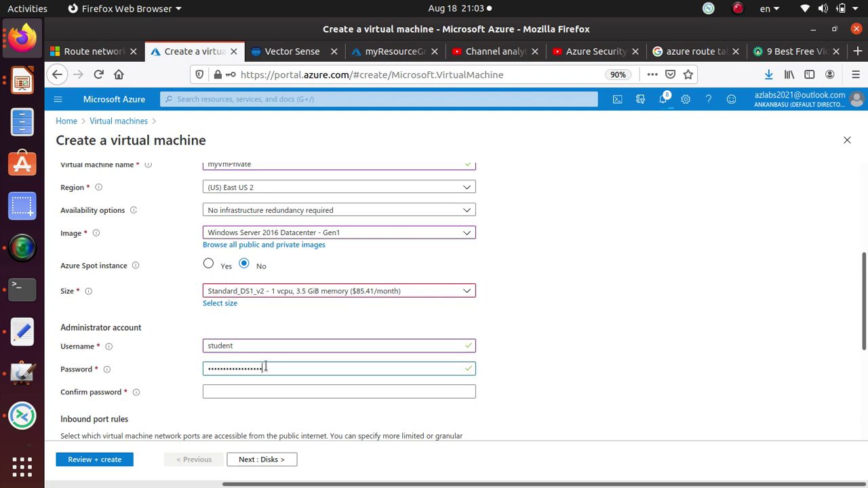
key(Tab)
text(P)
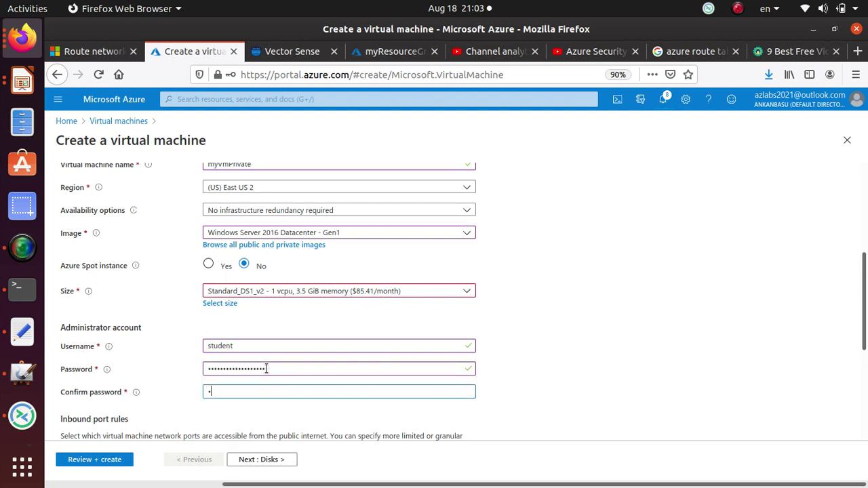
text(a55w.rd12)
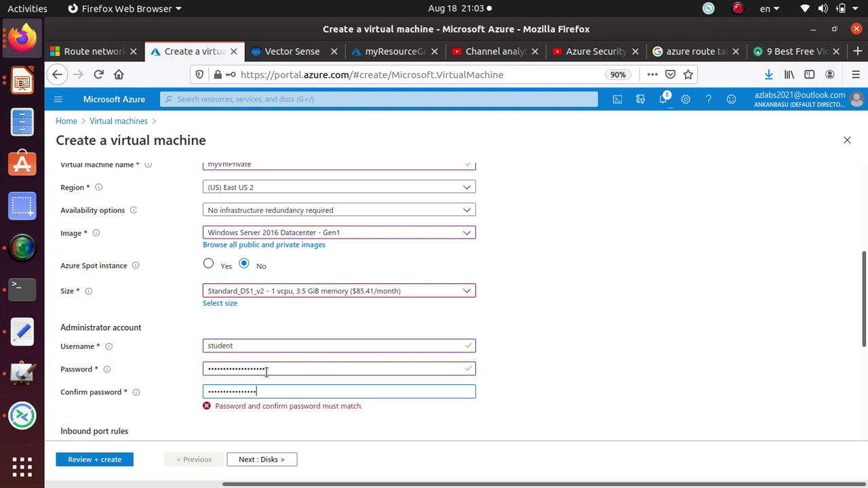
text(34)
scroll(353, 305, down, 3)
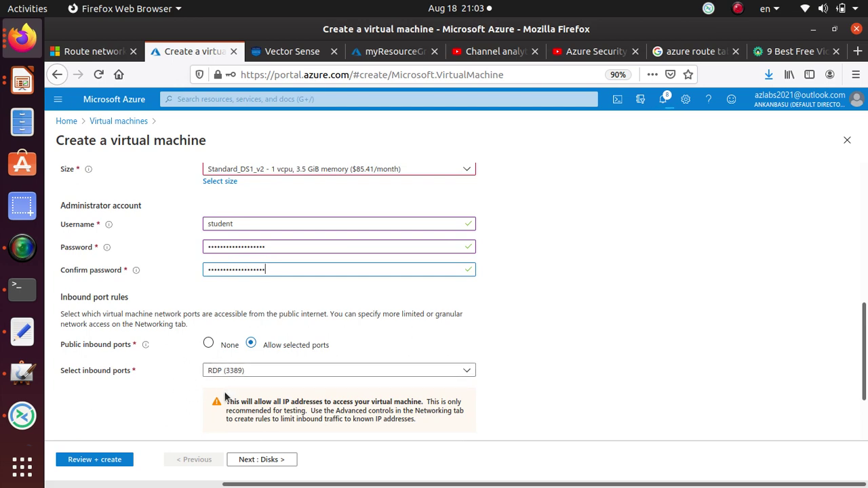
scroll(224, 394, down, 2)
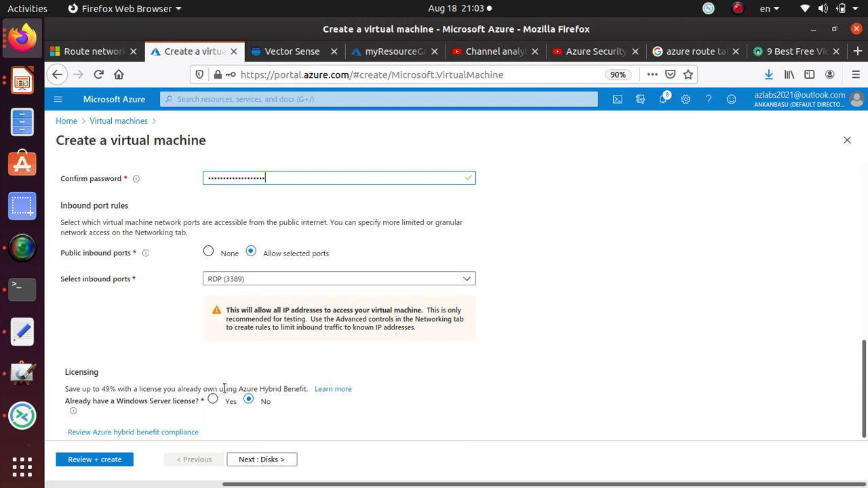
- Keep the default disks and select the private 10.0.1.0/24 subnet for myVmPrivate
click(275, 464)
click(284, 461)
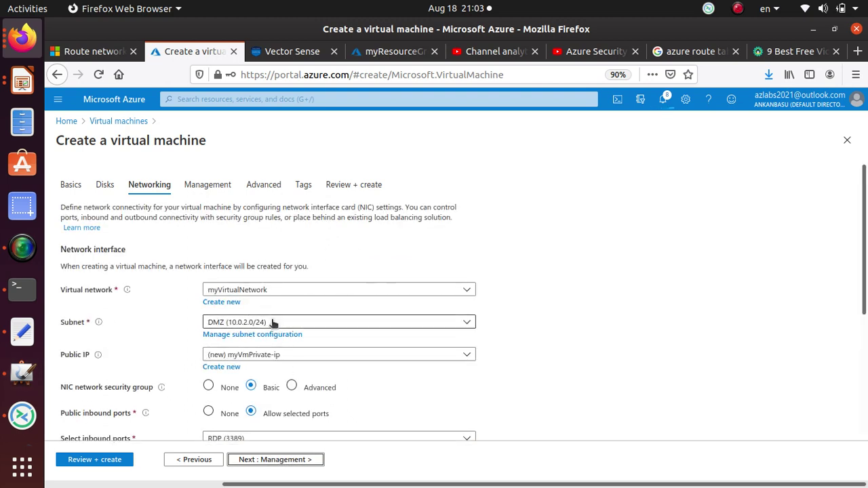
click(273, 324)
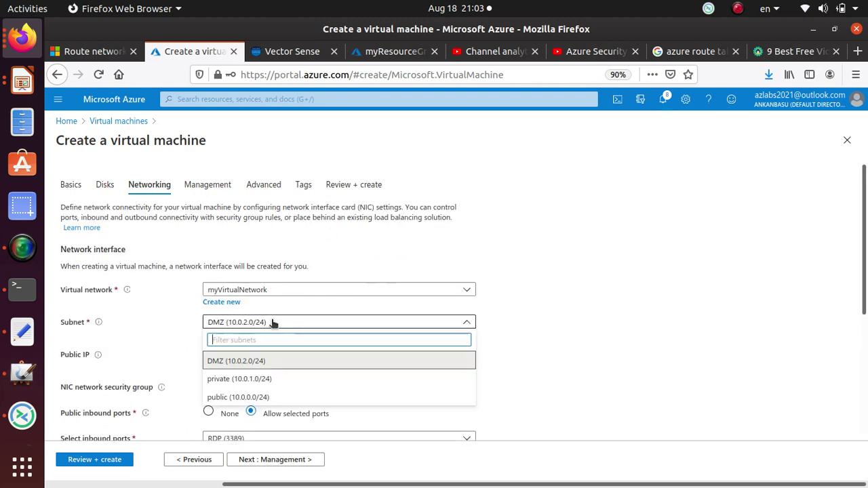
click(269, 384)
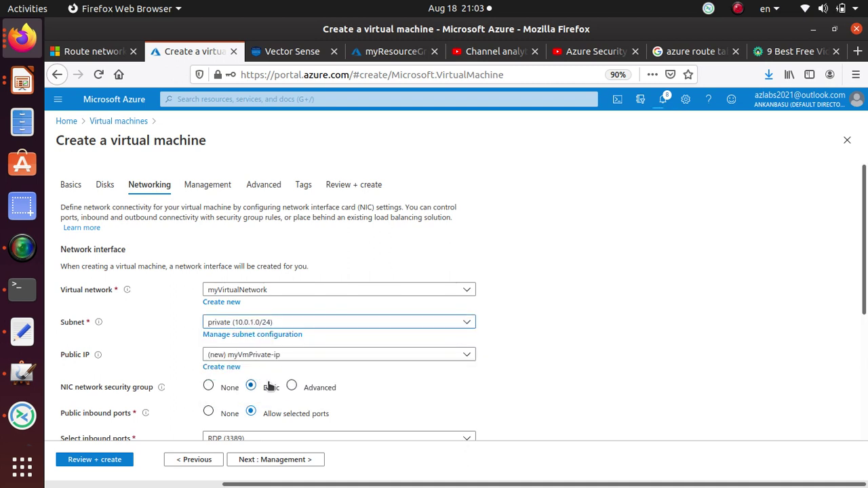
scroll(289, 400, down, 4)
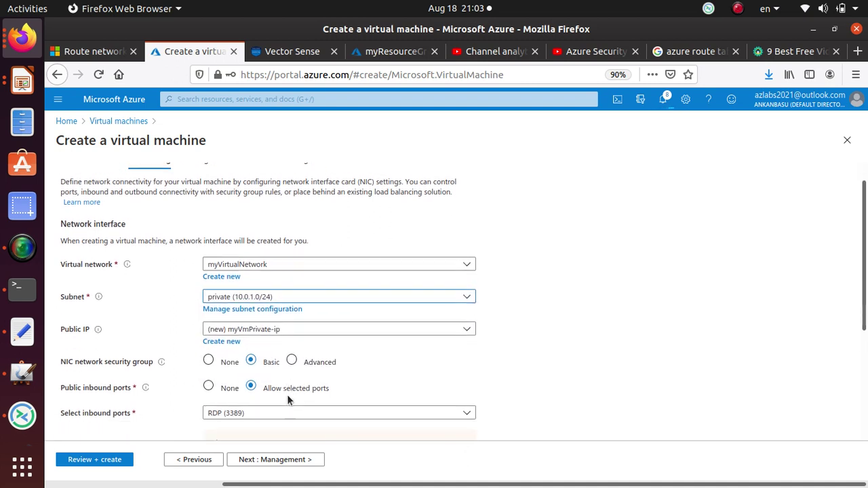
- Leave Management, Advanced and Tags at their defaults and create myVmPrivate
click(297, 459)
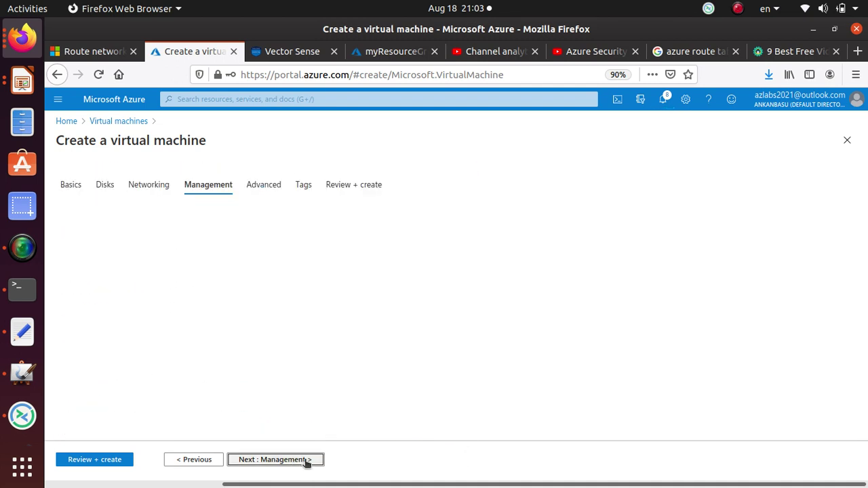
click(291, 460)
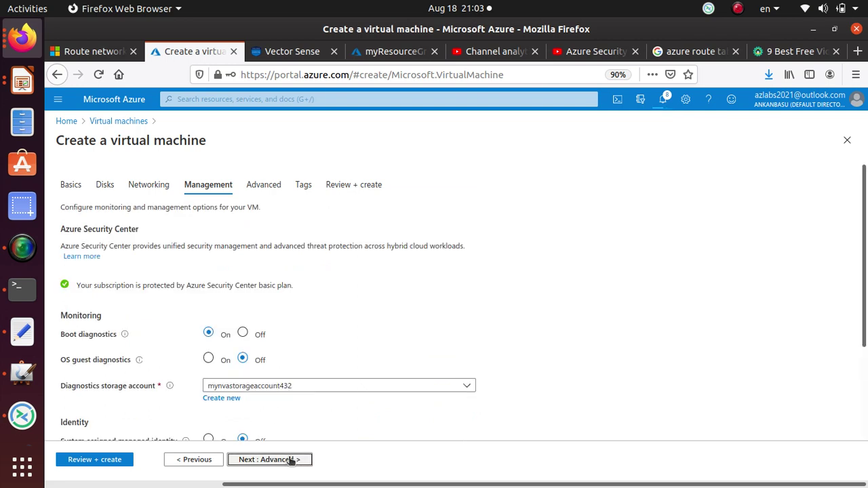
click(291, 459)
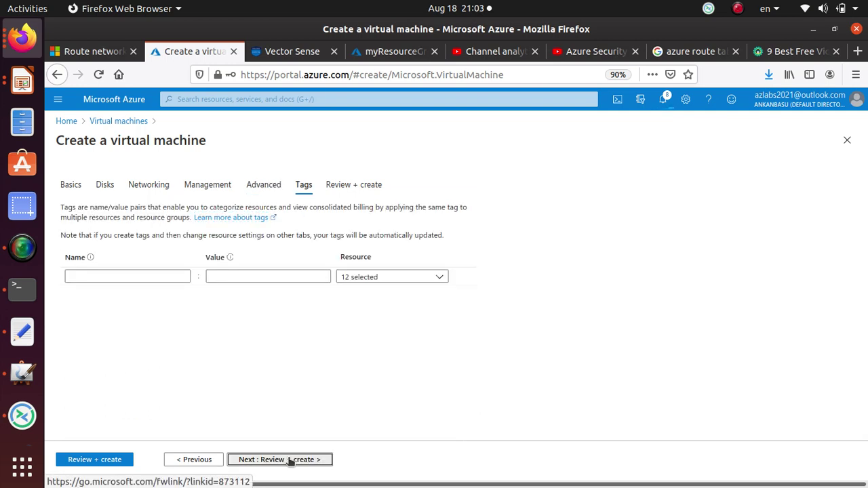
click(291, 461)
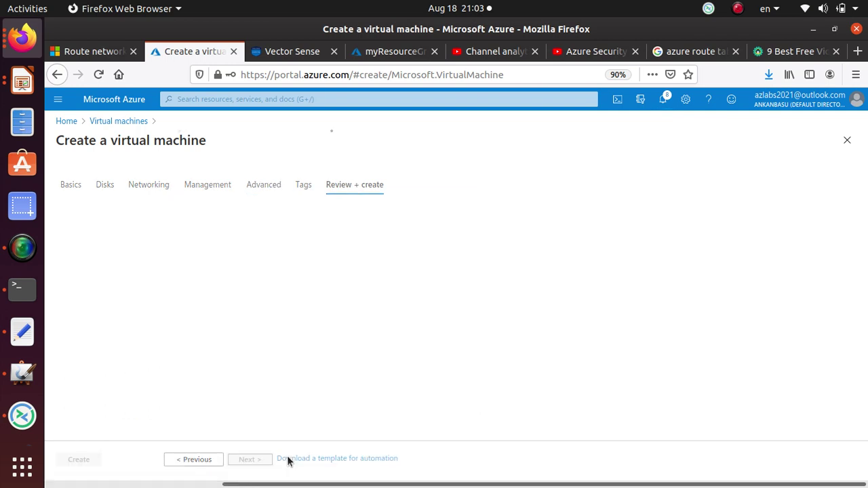
click(90, 464)
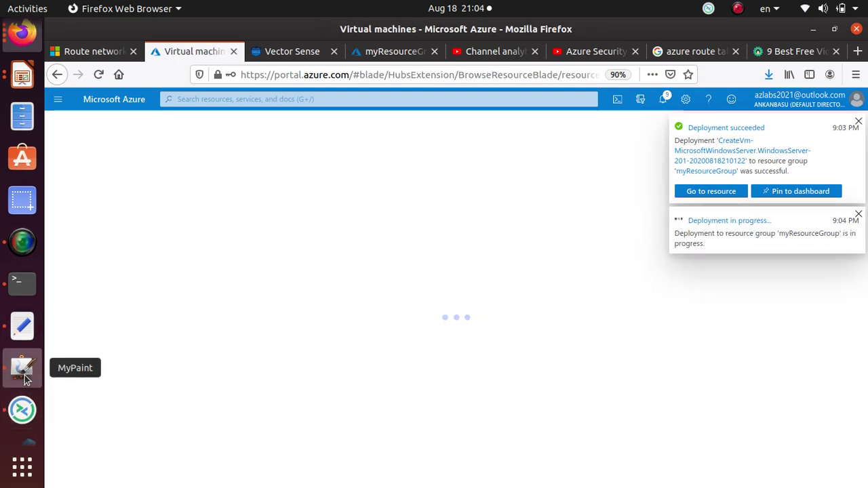
- With a green pointed brush, circle NVA and outline the Public and Private subnet labels
click(24, 369)
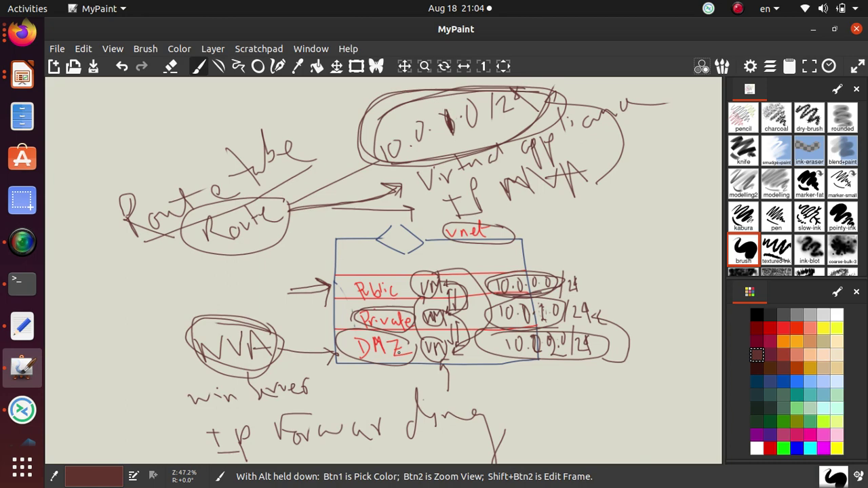
scroll(399, 352, up, 3)
scroll(390, 356, down, 5)
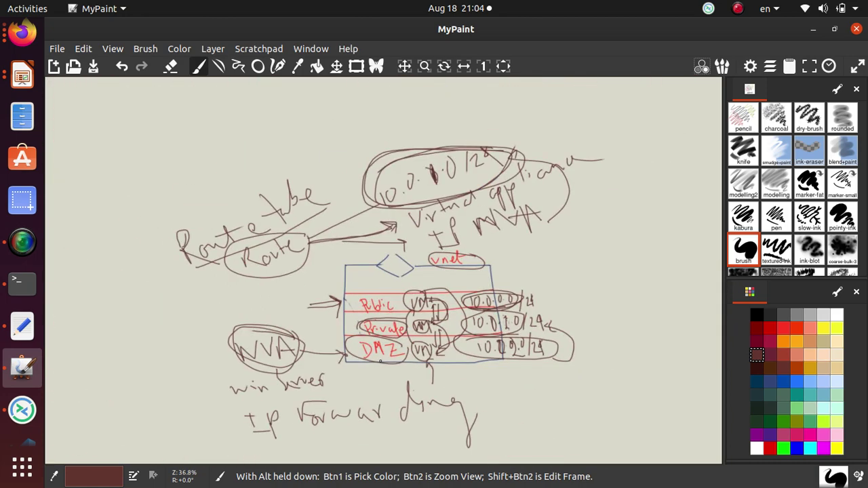
click(784, 448)
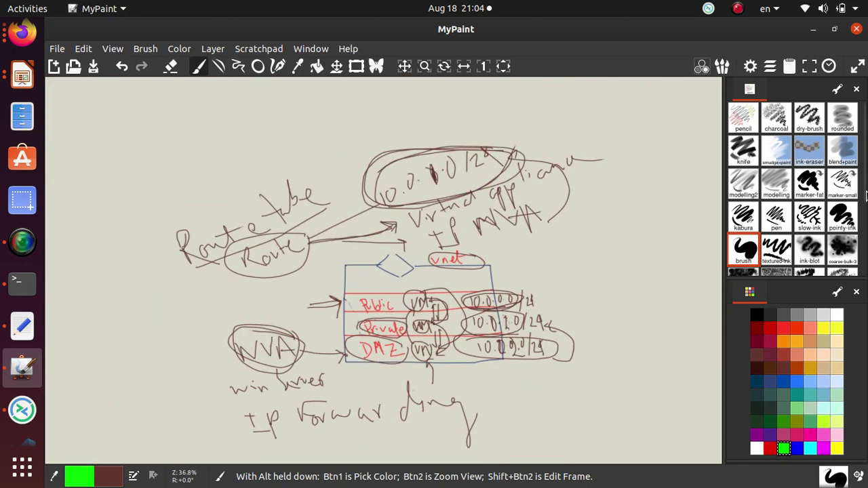
click(848, 216)
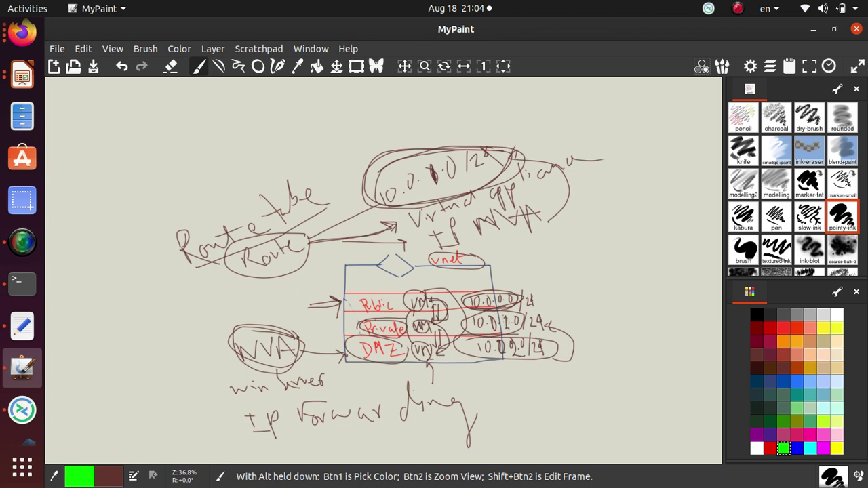
mouse_move(297, 338)
mouse_down()
mouse_move(233, 331)
mouse_move(309, 363)
mouse_move(261, 365)
mouse_up()
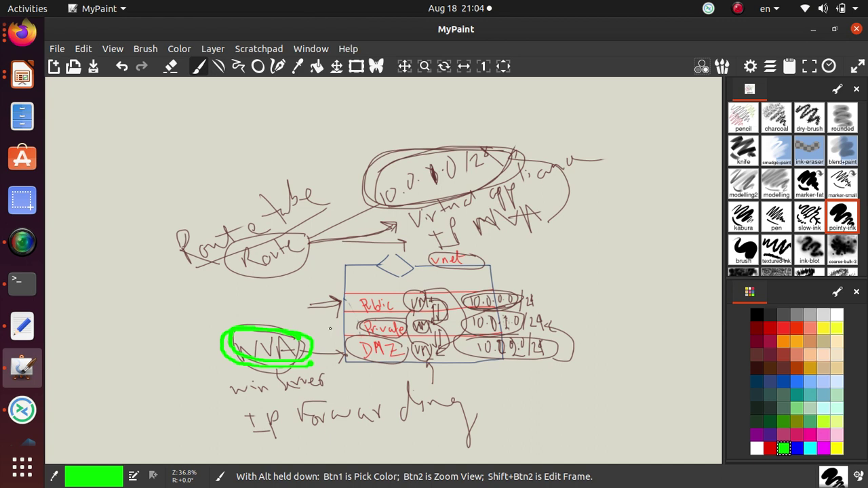
mouse_move(390, 297)
mouse_down()
mouse_move(349, 297)
mouse_move(378, 316)
mouse_move(393, 301)
mouse_move(348, 326)
mouse_move(412, 337)
mouse_move(412, 314)
mouse_up()
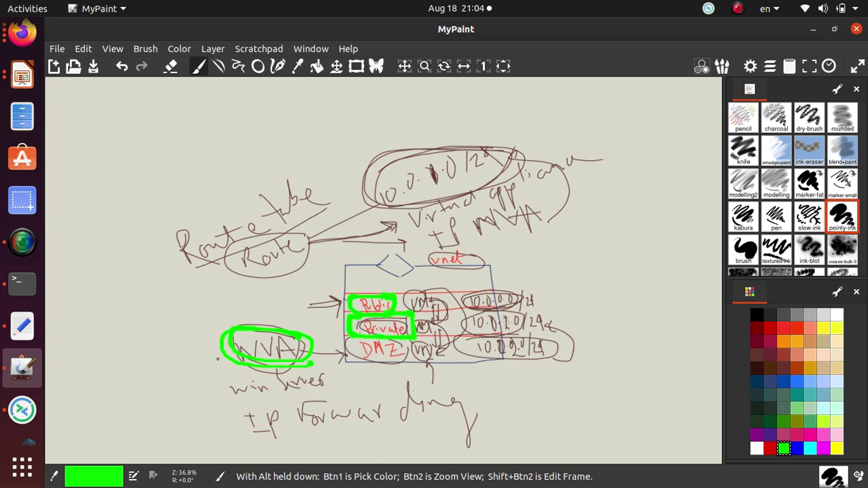
- Draw a green arrow left from NVA and write the note 'No public IP'
drag(224, 353, 194, 365)
drag(216, 347, 206, 374)
mouse_move(60, 364)
mouse_down()
mouse_move(82, 386)
mouse_move(100, 359)
mouse_move(110, 364)
mouse_move(79, 387)
mouse_move(90, 379)
mouse_up()
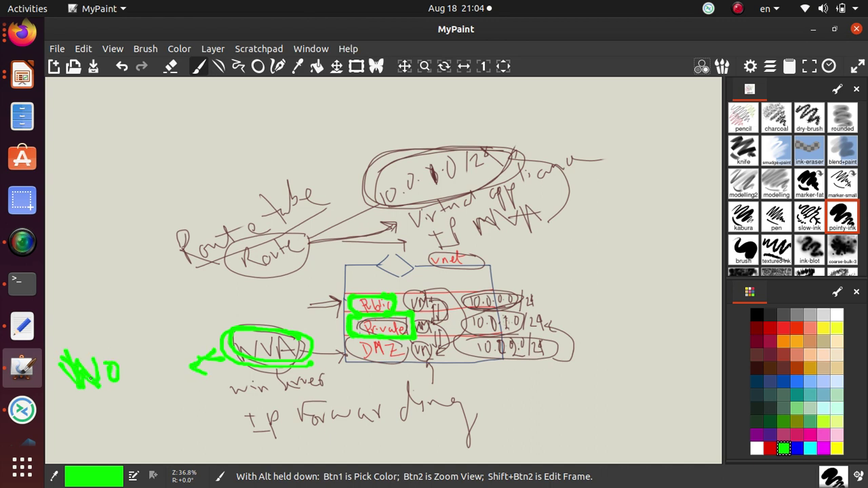
drag(133, 355, 143, 388)
mouse_move(140, 360)
mouse_down()
mouse_move(150, 370)
mouse_move(171, 366)
mouse_up()
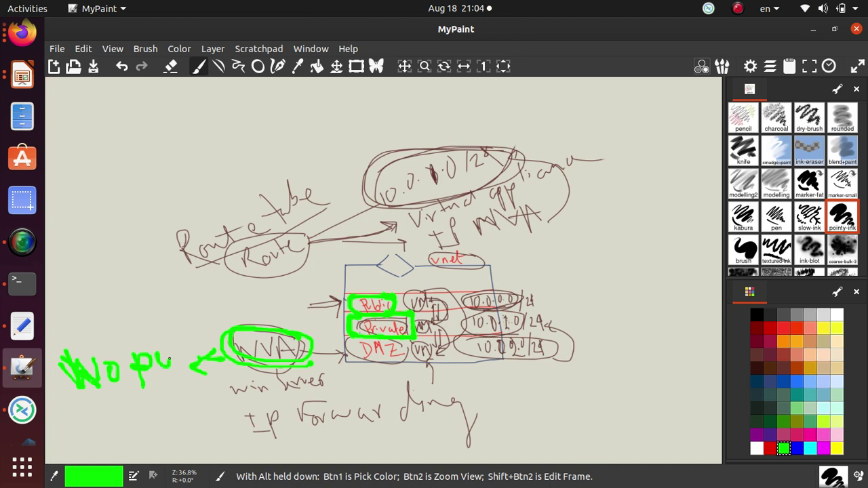
drag(170, 333, 171, 357)
drag(171, 348, 183, 363)
mouse_move(190, 324)
mouse_down()
mouse_move(186, 346)
mouse_move(200, 343)
mouse_up()
drag(210, 330, 207, 343)
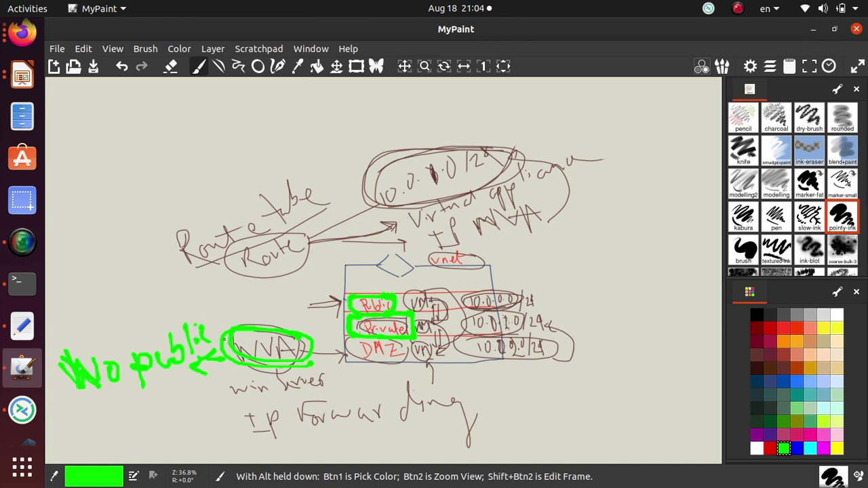
mouse_move(135, 406)
mouse_down()
mouse_move(138, 434)
mouse_move(136, 408)
mouse_up()
mouse_move(131, 434)
mouse_down()
mouse_move(160, 431)
mouse_move(153, 434)
mouse_move(153, 410)
mouse_up()
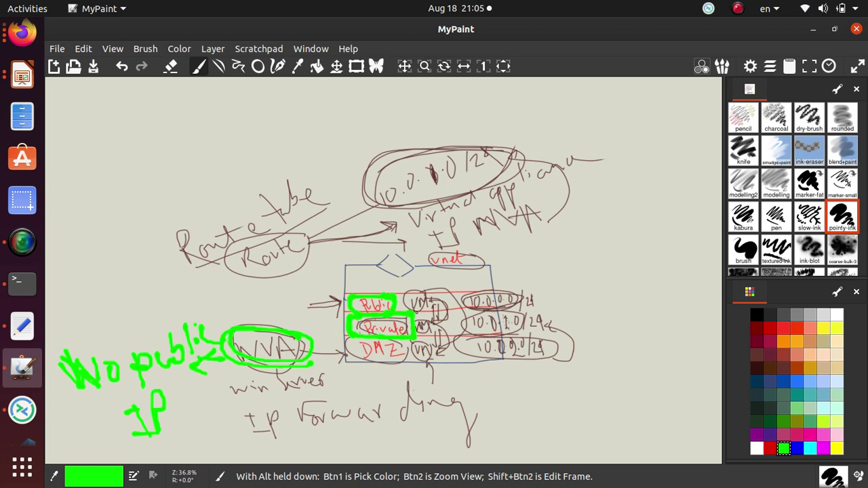
- Circle the Route table in green and draw a green curve with arrows on the right
mouse_move(325, 182)
mouse_down()
mouse_move(199, 171)
mouse_move(204, 275)
mouse_move(324, 206)
mouse_move(167, 175)
mouse_move(248, 291)
mouse_move(325, 217)
mouse_move(162, 177)
mouse_move(205, 291)
mouse_move(246, 292)
mouse_up()
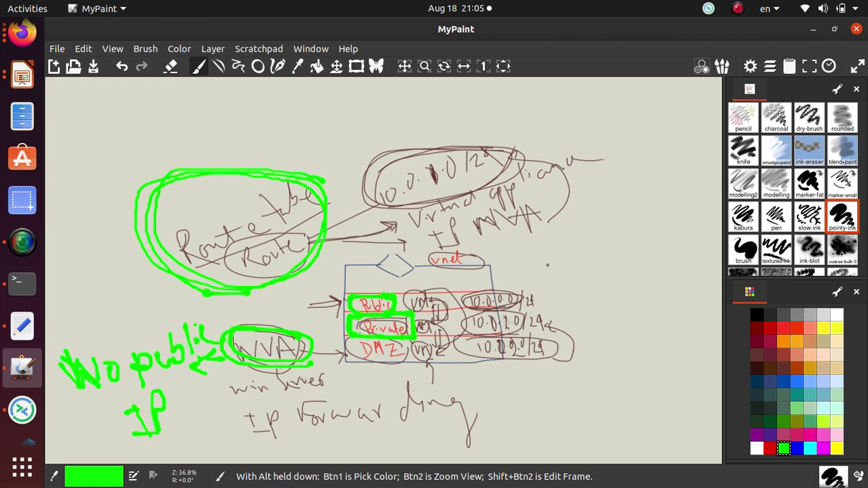
mouse_move(548, 265)
mouse_down()
mouse_move(576, 248)
mouse_move(582, 255)
mouse_move(568, 251)
mouse_move(627, 210)
mouse_move(644, 208)
mouse_move(662, 265)
mouse_move(651, 323)
mouse_move(626, 352)
mouse_move(620, 333)
mouse_move(622, 347)
mouse_move(632, 341)
mouse_up()
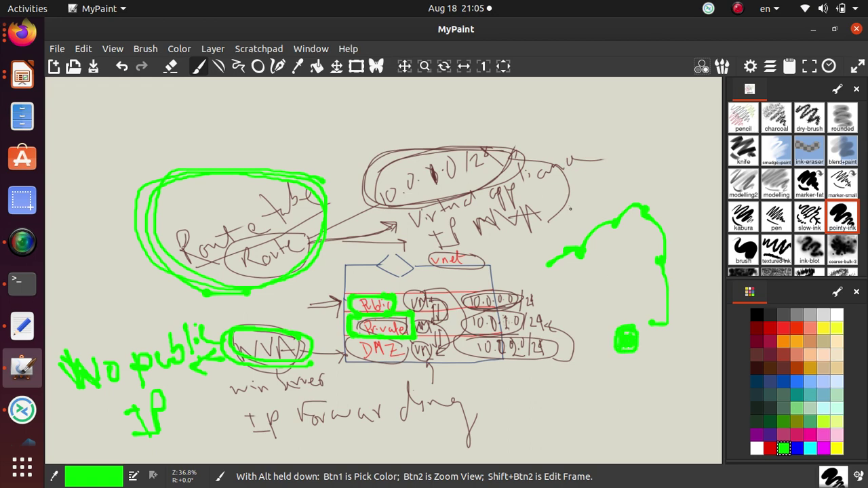
mouse_move(571, 206)
mouse_down()
mouse_move(572, 236)
mouse_move(582, 221)
mouse_move(609, 221)
mouse_up()
drag(651, 180, 650, 207)
drag(640, 193, 649, 207)
drag(692, 255, 676, 256)
drag(676, 257, 689, 264)
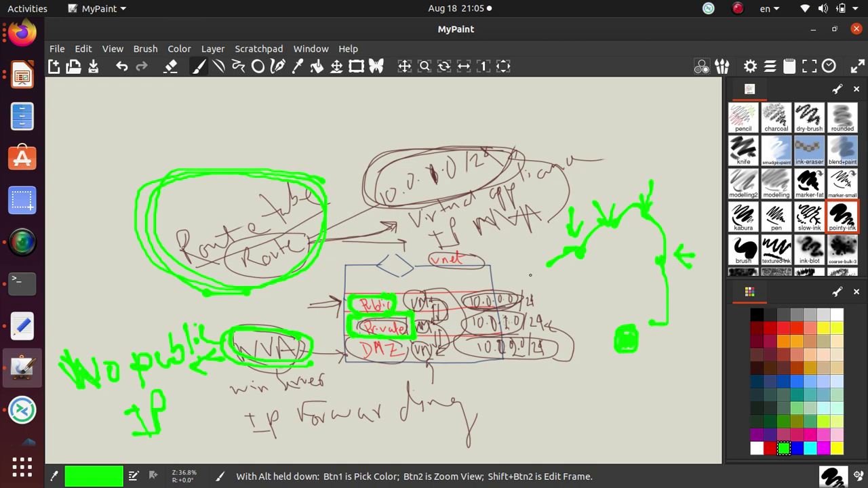
- In red, mark the curve's end and loop around the route table
click(770, 328)
mouse_move(546, 271)
mouse_down()
mouse_move(551, 262)
mouse_move(567, 293)
mouse_move(620, 347)
mouse_move(625, 326)
mouse_move(626, 339)
mouse_up()
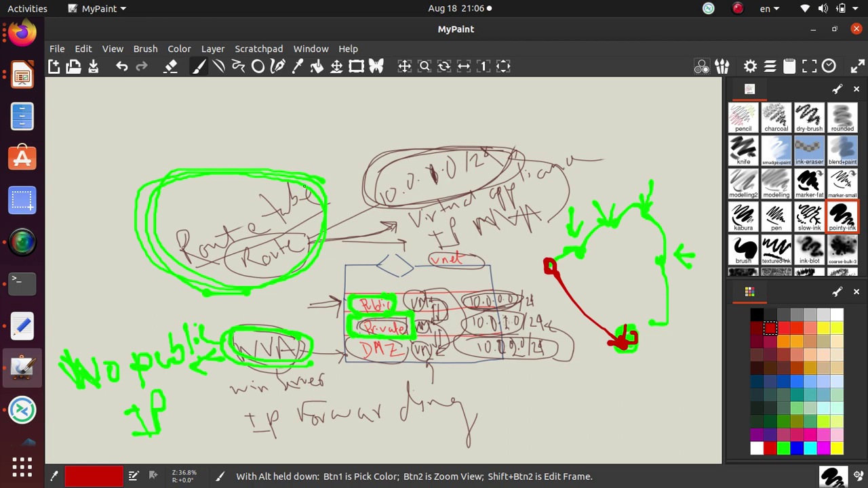
mouse_move(307, 178)
mouse_down()
mouse_move(255, 161)
mouse_move(178, 289)
mouse_move(366, 198)
mouse_move(245, 138)
mouse_up()
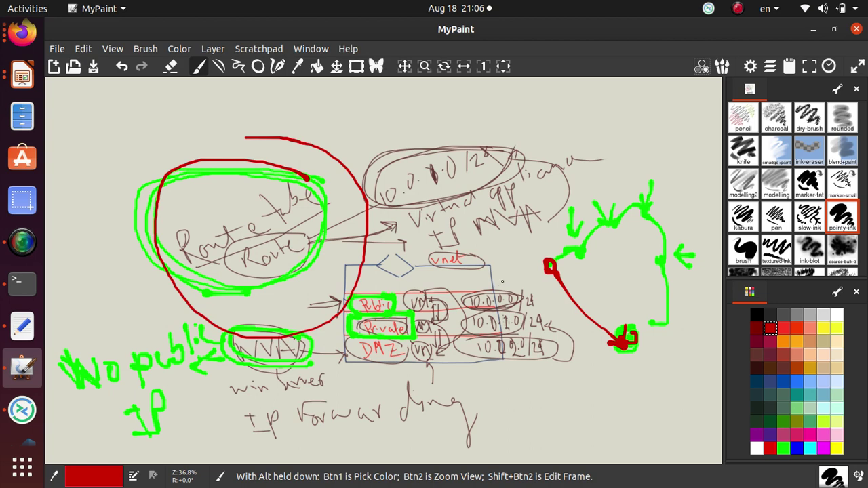
key(alt+Tab)
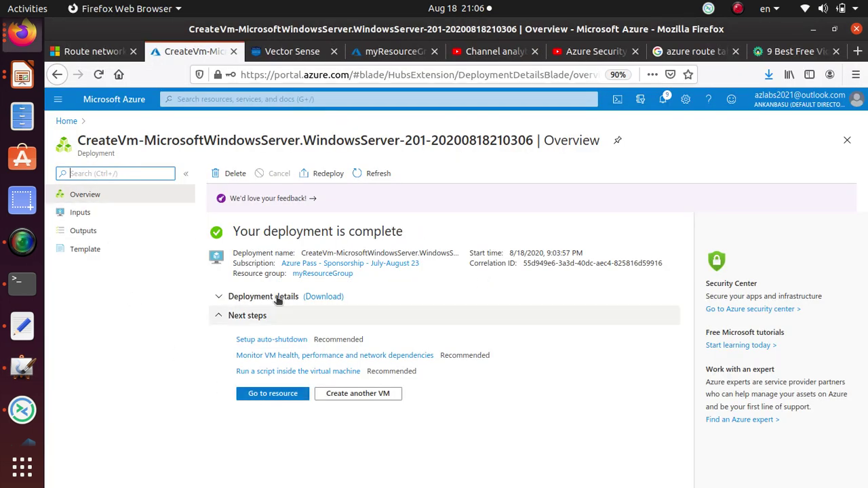
- Open myResourceGroup, sort its resources by Type, and scroll down to the virtual machines
click(324, 274)
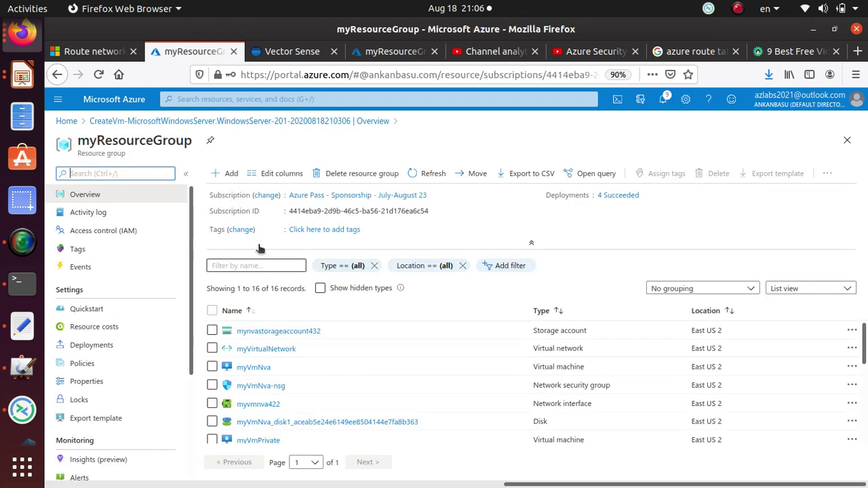
click(557, 311)
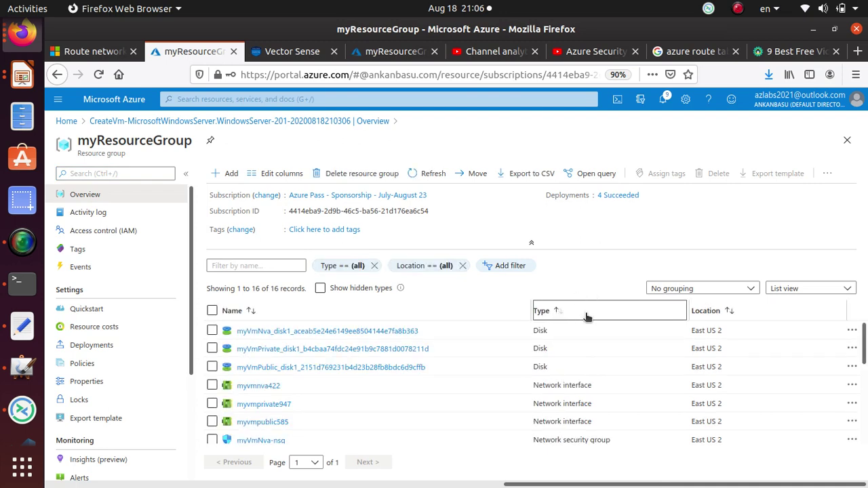
scroll(588, 364, down, 5)
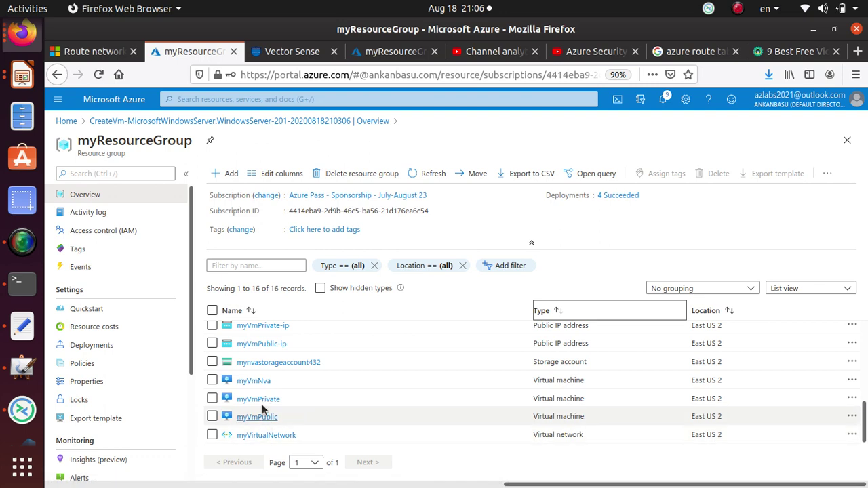
- Copy the New-NetFirewallRule ICMPv4 command from the tutorial's Enable ICMP section
click(95, 52)
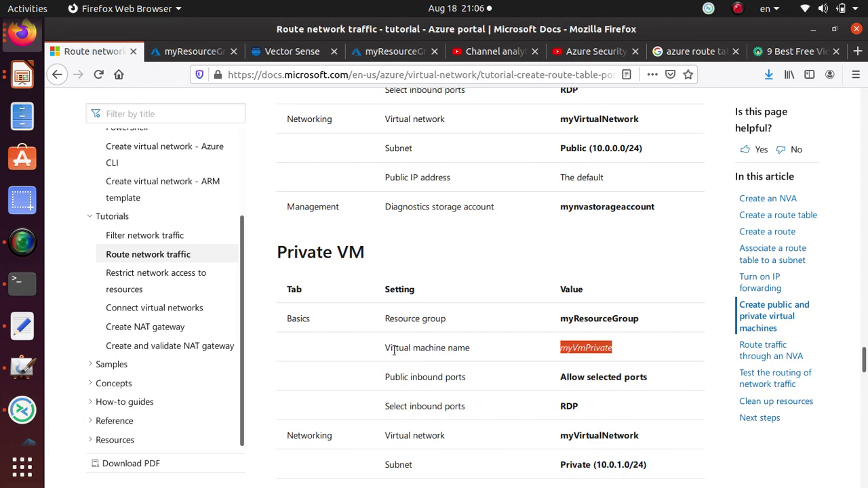
scroll(393, 347, down, 10)
scroll(392, 328, up, 3)
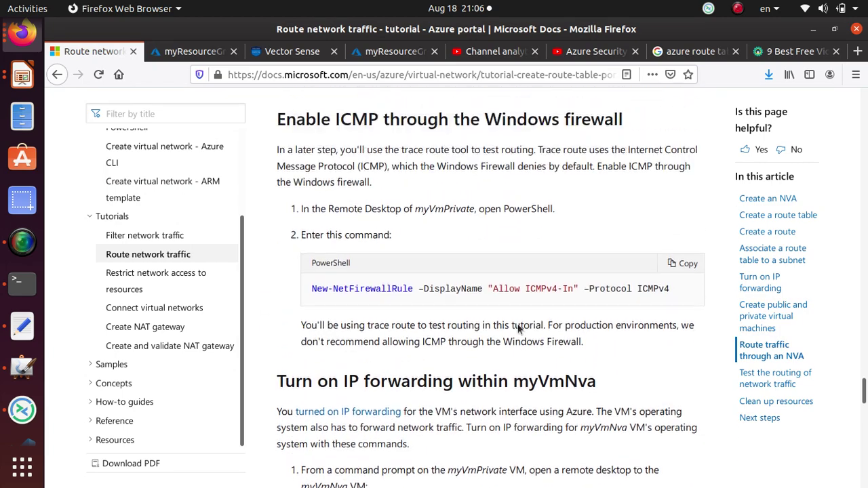
triple_click(635, 297)
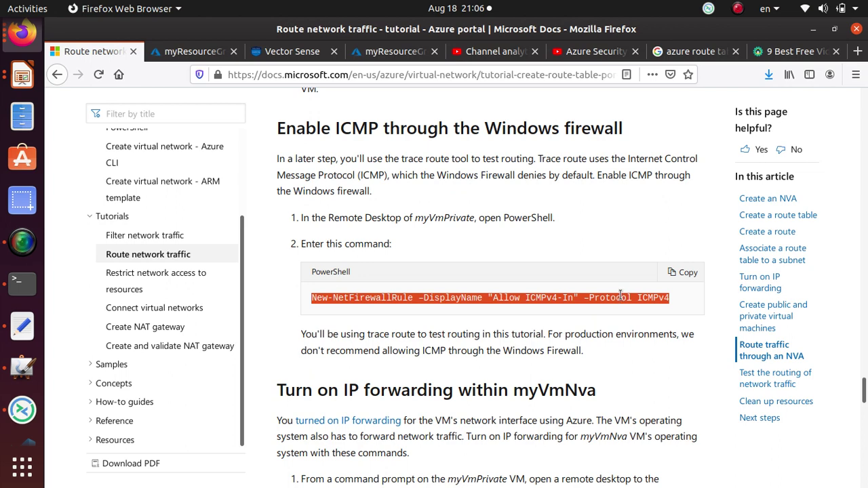
right_click(620, 296)
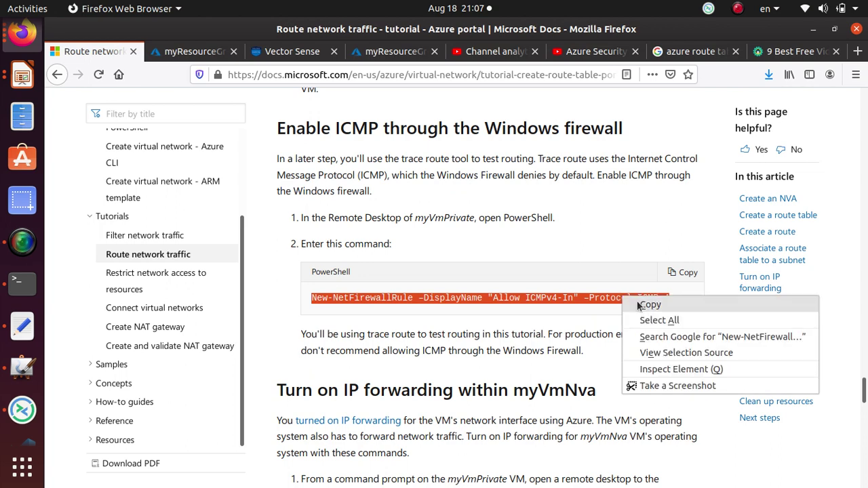
click(644, 304)
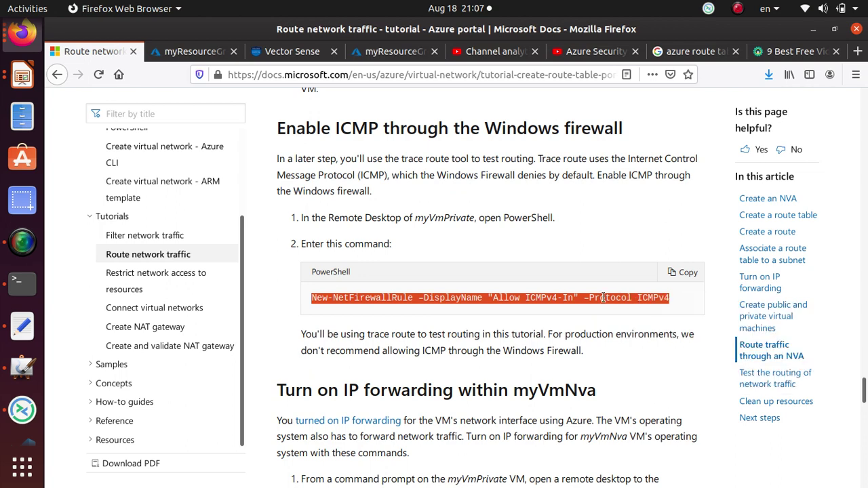
- Note the myVmPrivate name in the instructions, launch Remmina, and return to the portal tab
triple_click(439, 218)
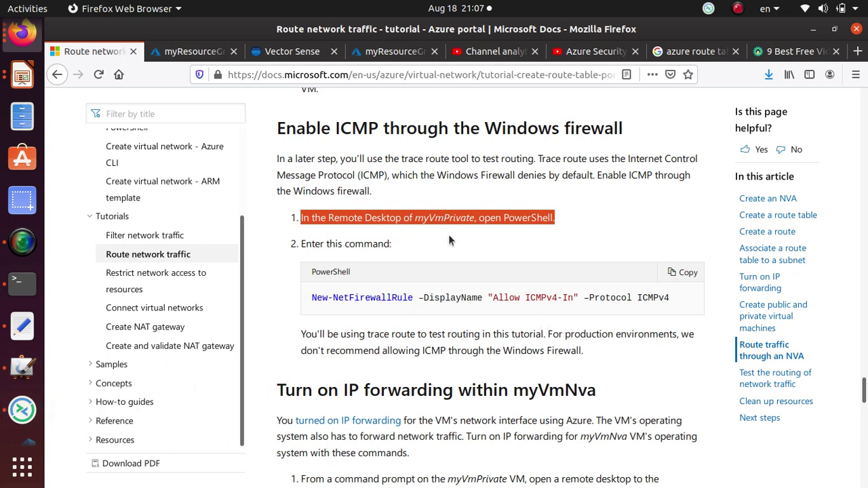
drag(417, 217, 475, 218)
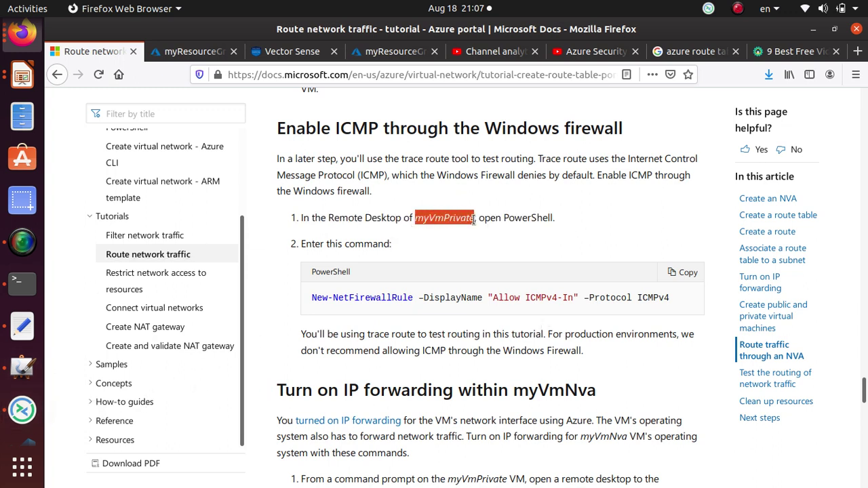
click(22, 409)
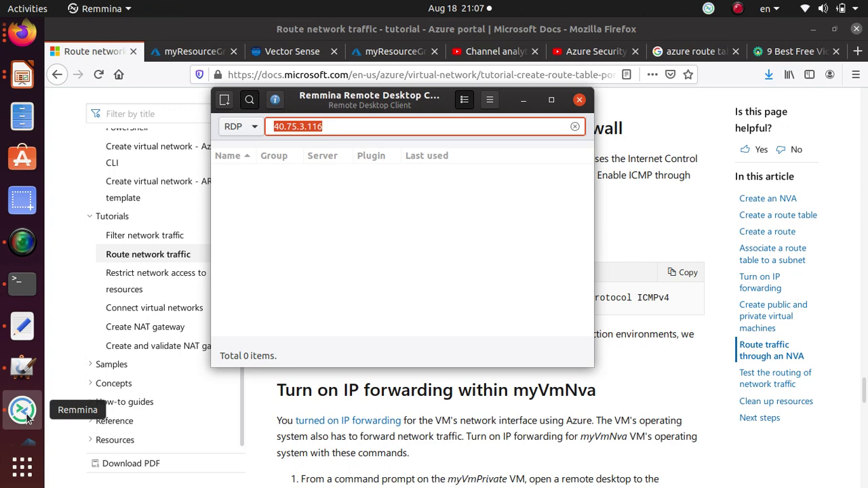
click(22, 31)
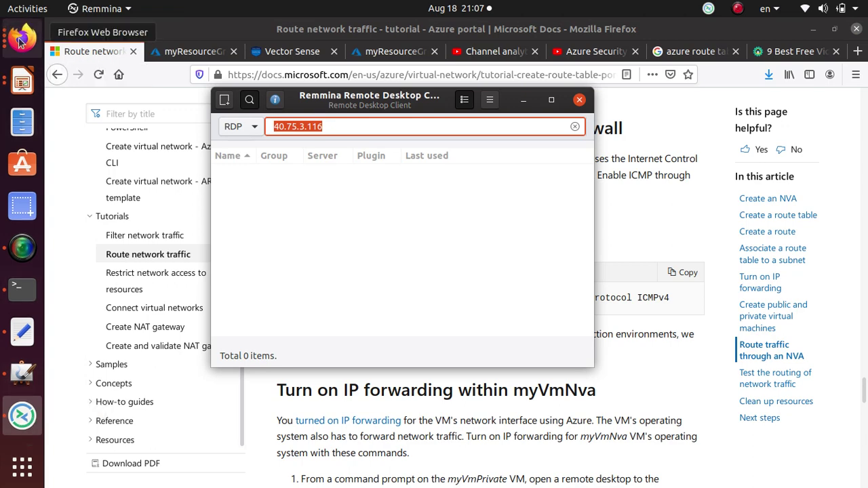
click(193, 51)
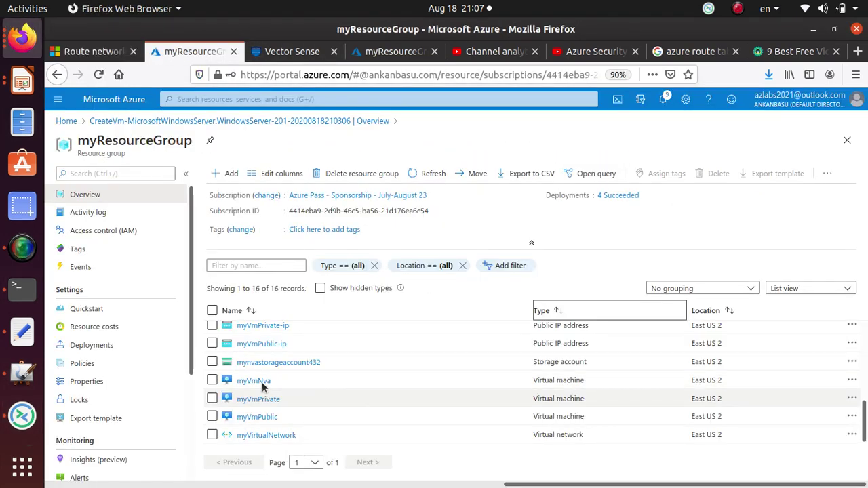
- Copy myVmPrivate's public IP 52.252.115.254 and start a Remmina RDP connection to it
scroll(366, 414, up, 4)
scroll(354, 394, down, 3)
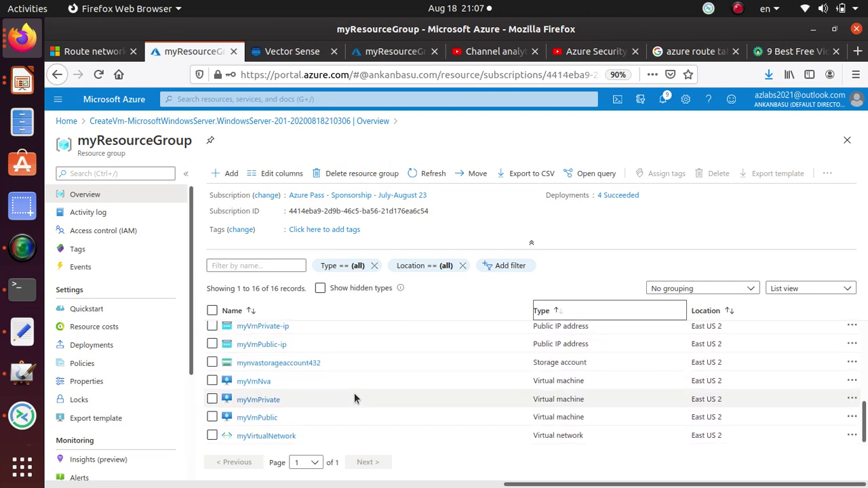
click(263, 399)
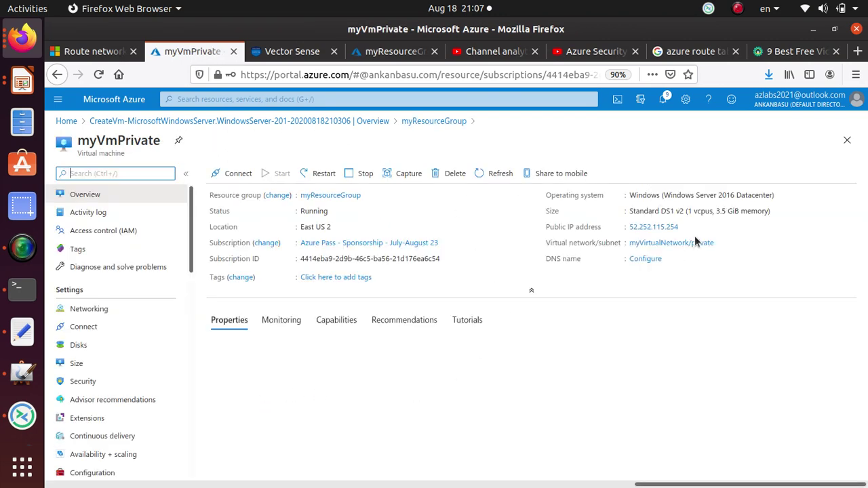
click(684, 228)
key(alt+Tab)
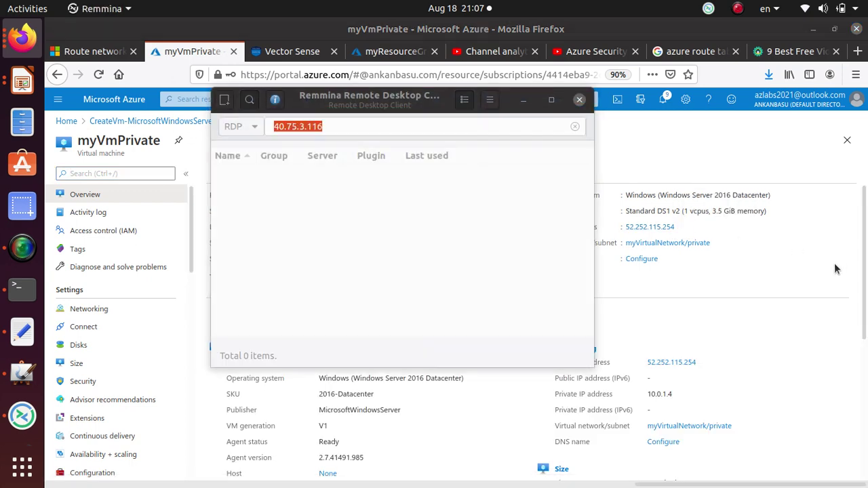
click(344, 127)
drag(343, 126, 207, 127)
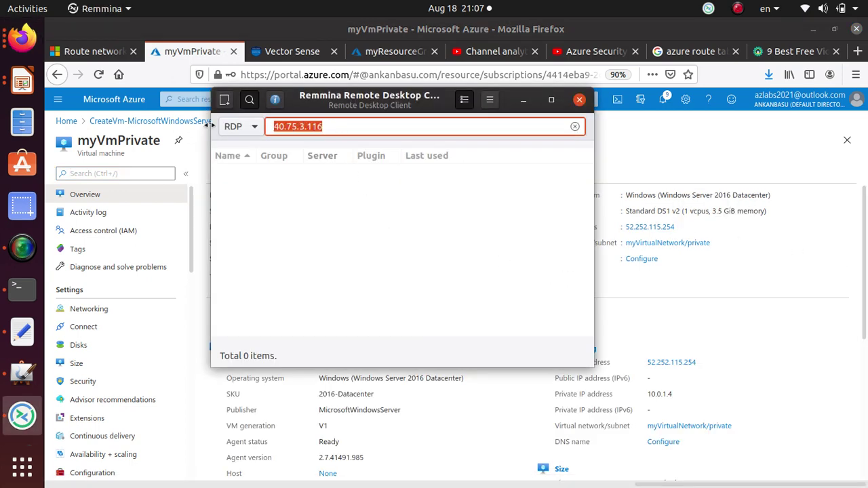
key(ctrl+v)
key(Return)
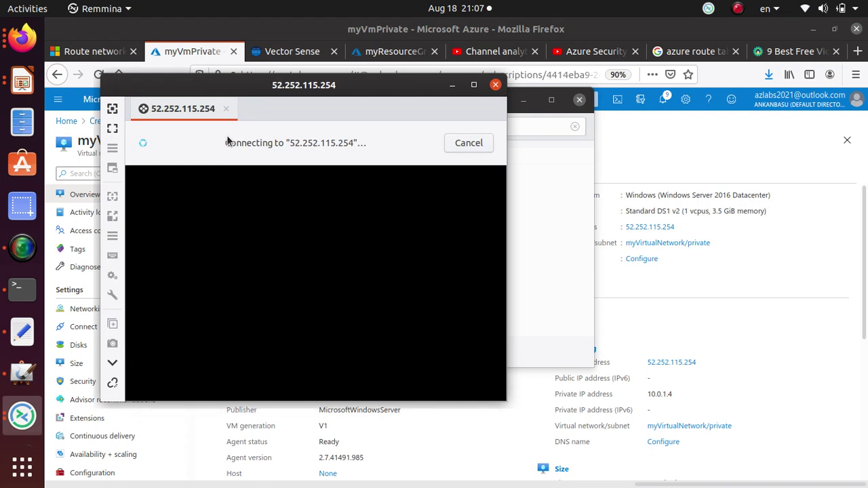
- Accept the certificate and sign in to myVmPrivate with the administrator username and password, then go full screen
click(163, 244)
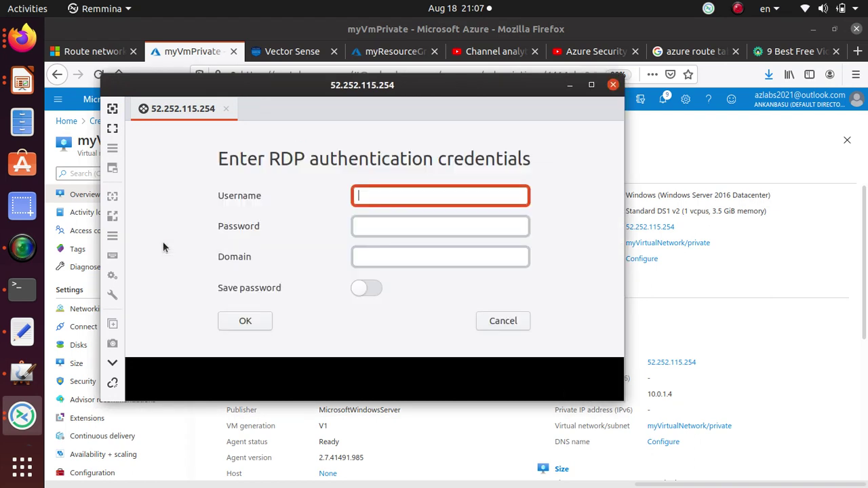
click(468, 257)
click(366, 195)
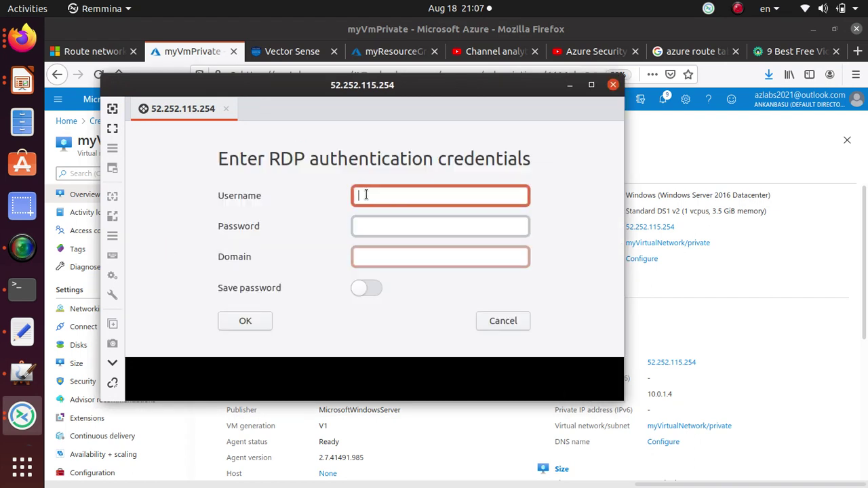
text(student)
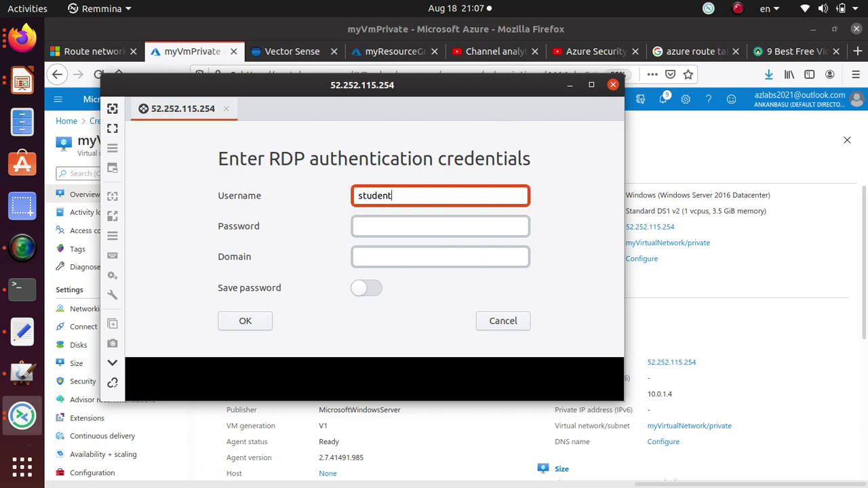
key(Tab)
text(P)
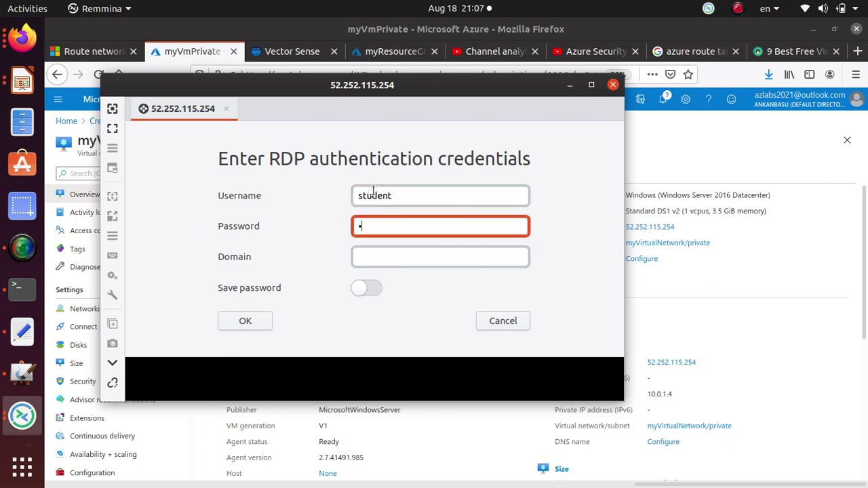
text(a55)
key(BackSpace)
key(BackSpace)
key(BackSpace)
key(BackSpace)
text(Pa55w.rd12345678901)
key(Return)
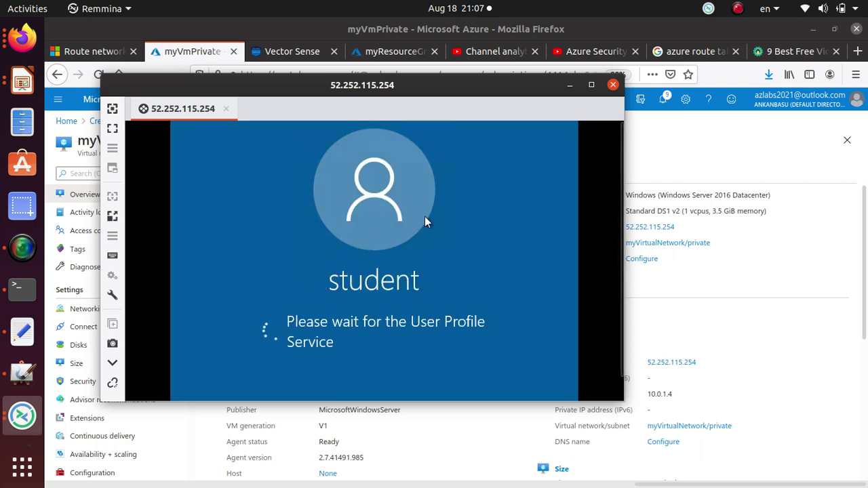
click(112, 129)
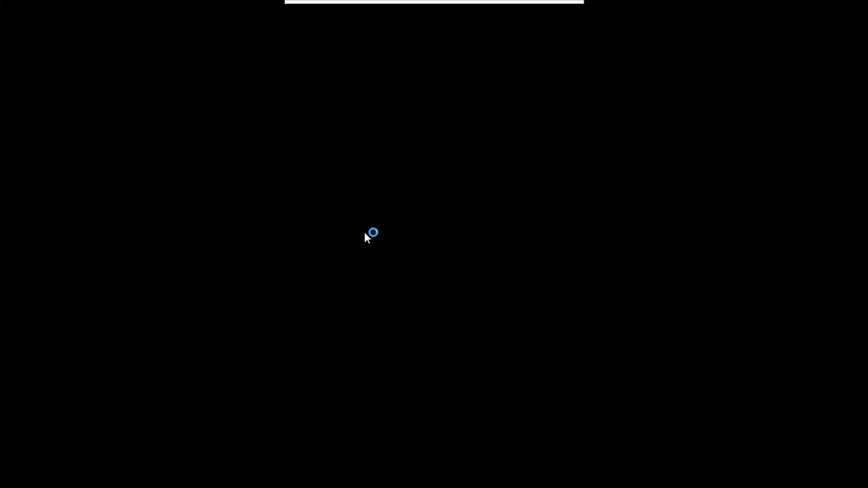
- Switch the myVmPrivate session from fullscreen to a maximized window and allow network discovery
mouse_move(416, 6)
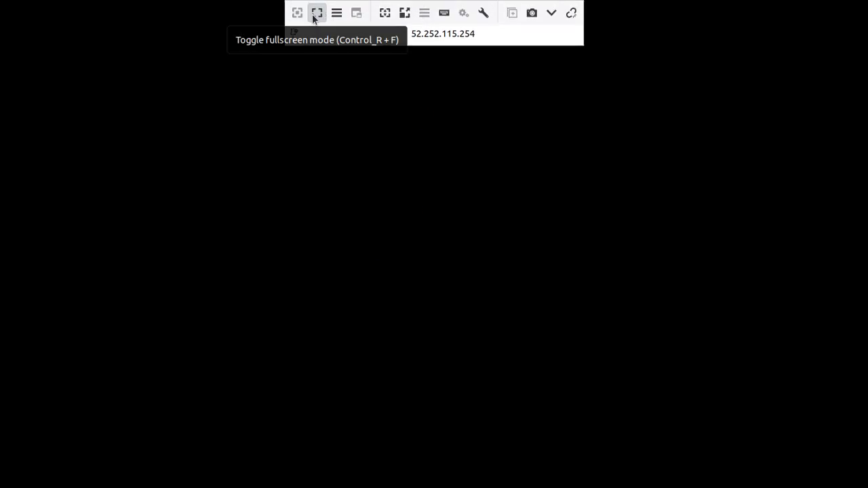
mouse_move(335, 4)
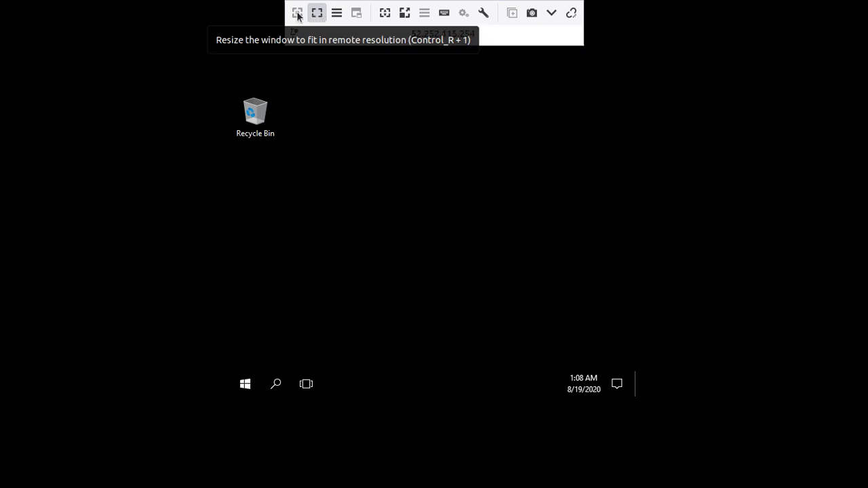
click(298, 14)
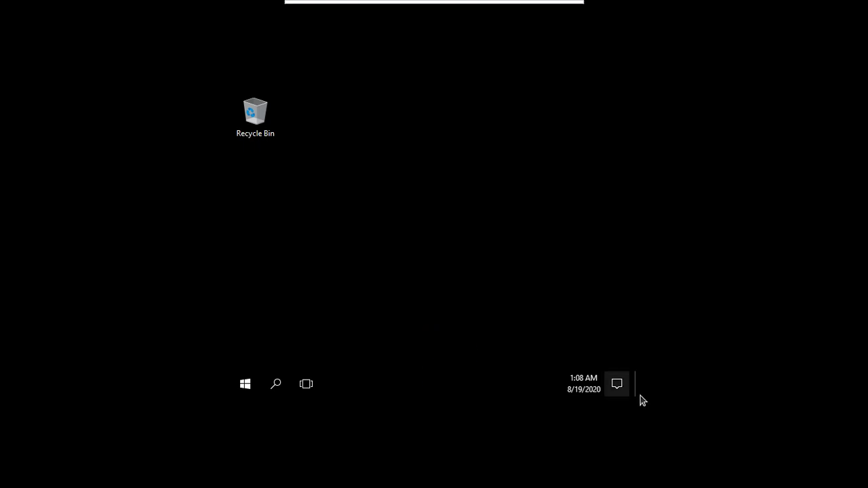
click(319, 11)
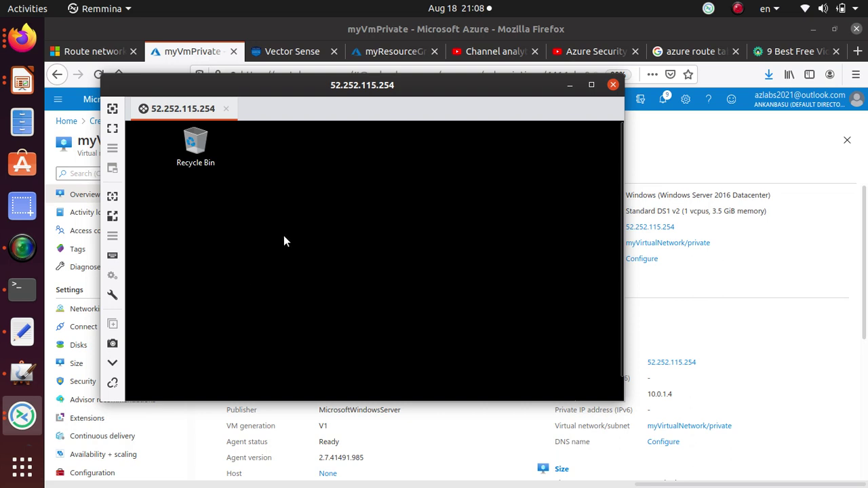
click(591, 84)
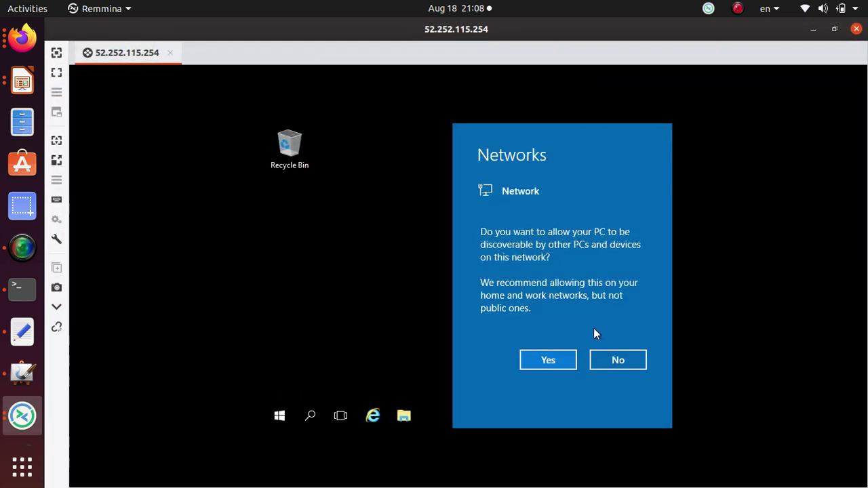
click(553, 361)
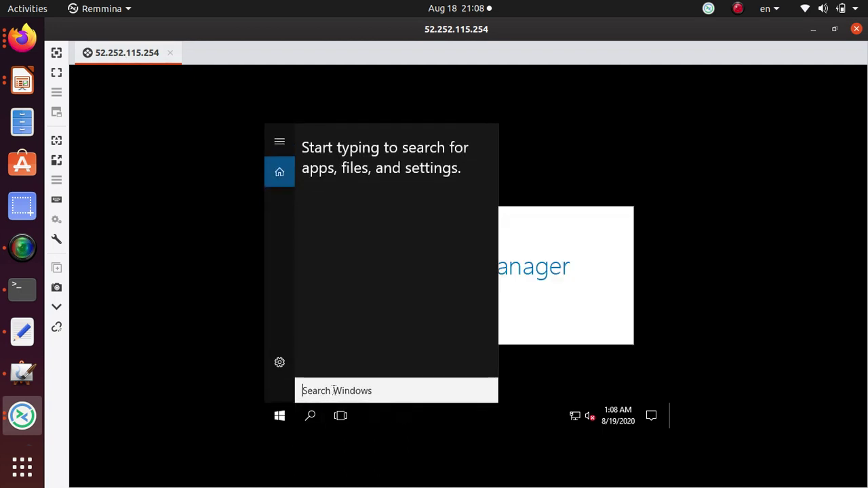
- Open an administrator PowerShell on the VM and run hostname, confirming it returns myVmPrivate
text(p)
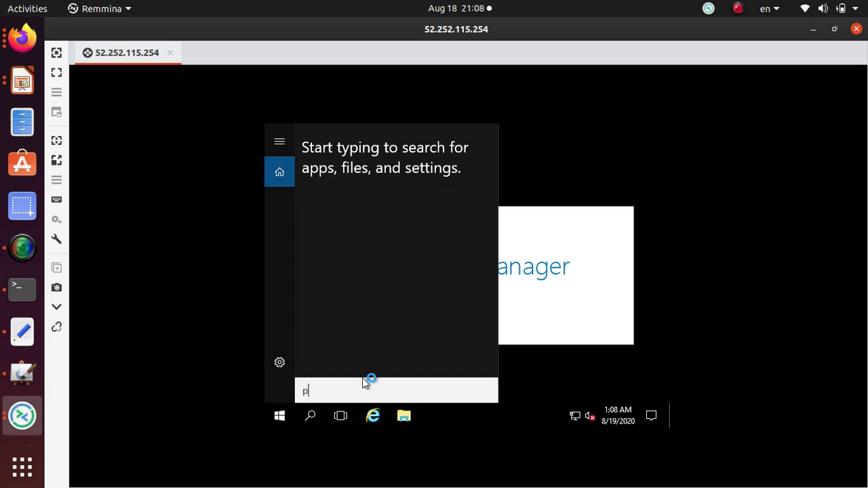
text(o)
text(wershell)
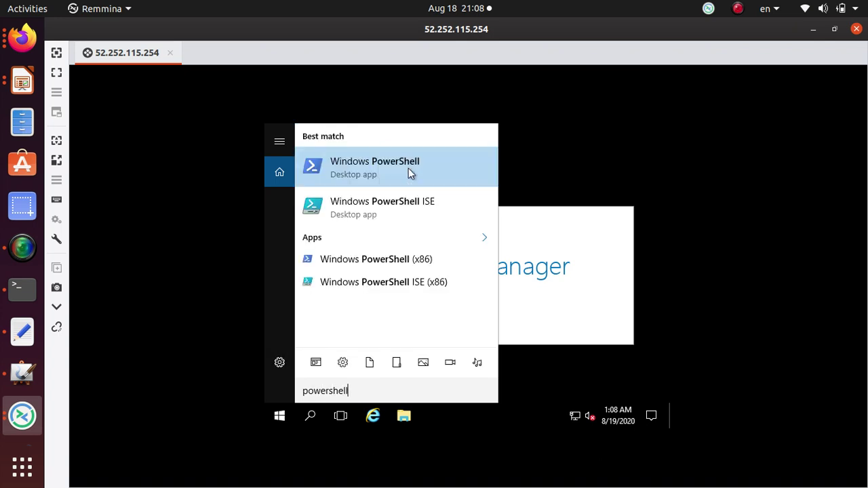
click(408, 168)
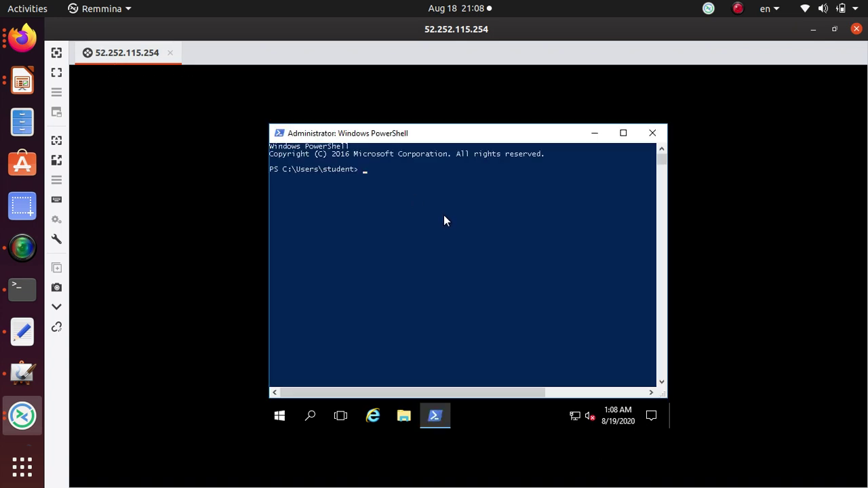
text(hostname)
key(Return)
drag(320, 177, 271, 178)
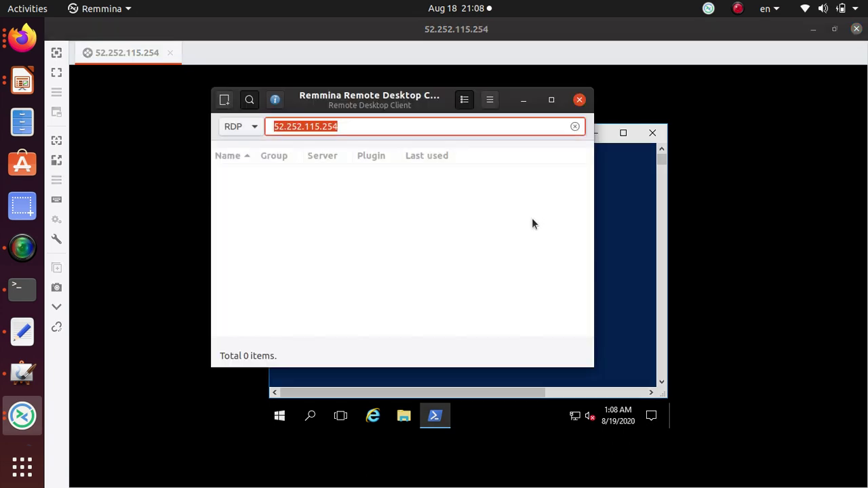
key(alt+Tab)
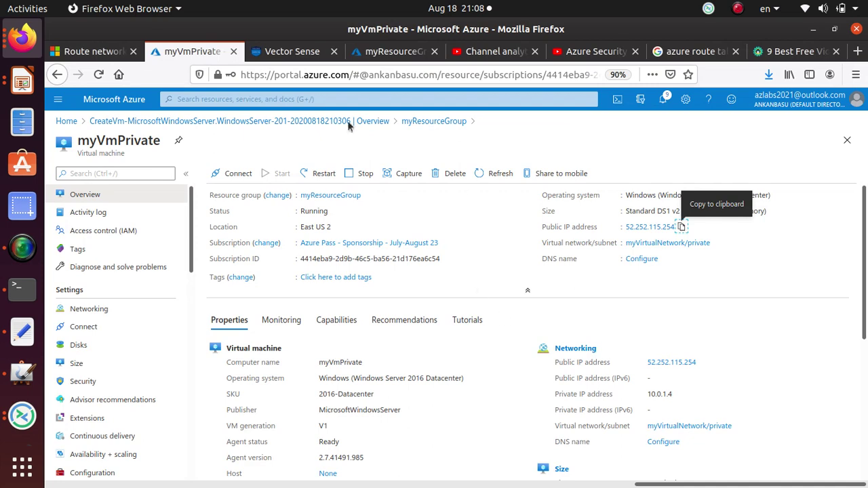
- Copy the tutorial's New-NetFirewallRule command and clear a stray hostname paste from the PowerShell prompt
click(95, 51)
scroll(414, 274, down, 1)
double_click(422, 260)
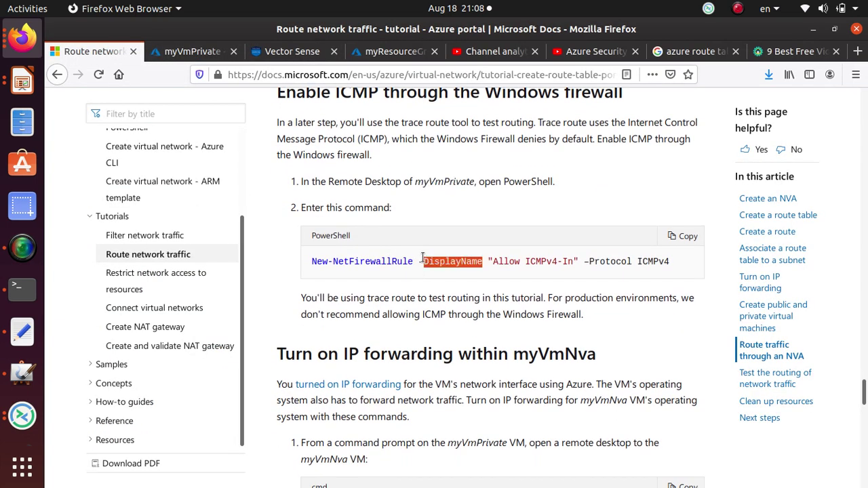
triple_click(422, 259)
right_click(444, 260)
click(477, 274)
key(alt+Tab)
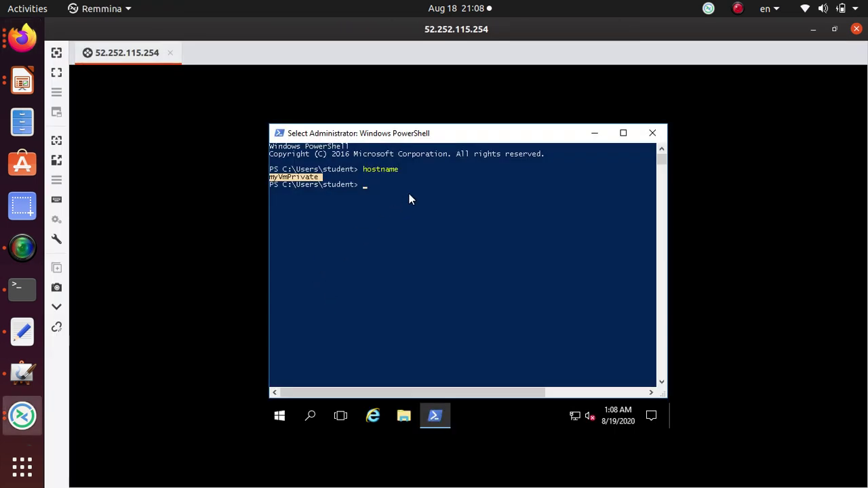
right_click(410, 198)
right_click(397, 197)
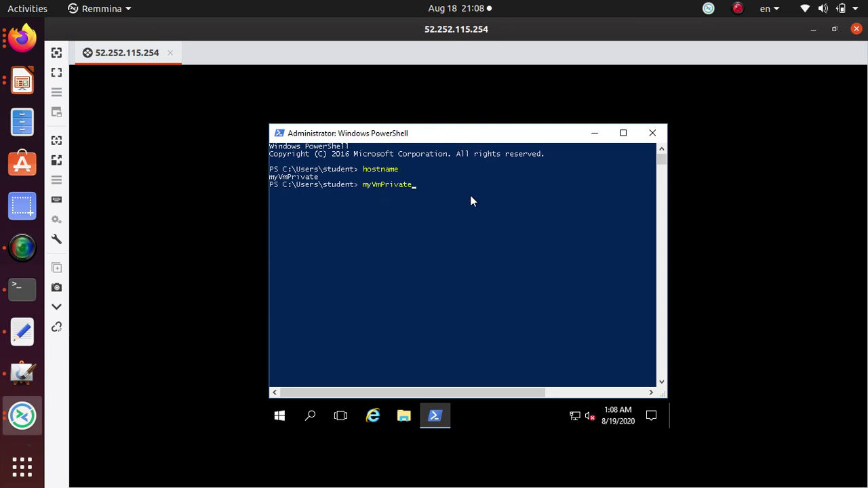
key(BackSpace)
key(BackSpace)
key(BackSpace)
key(BackSpace)
key(BackSpace)
key(BackSpace)
key(BackSpace)
key(BackSpace)
key(BackSpace)
key(BackSpace)
key(BackSpace)
- Paste the New-NetFirewallRule command into myVmPrivate's PowerShell and run it to create Allow ICMPv4-In
key(alt+Tab)
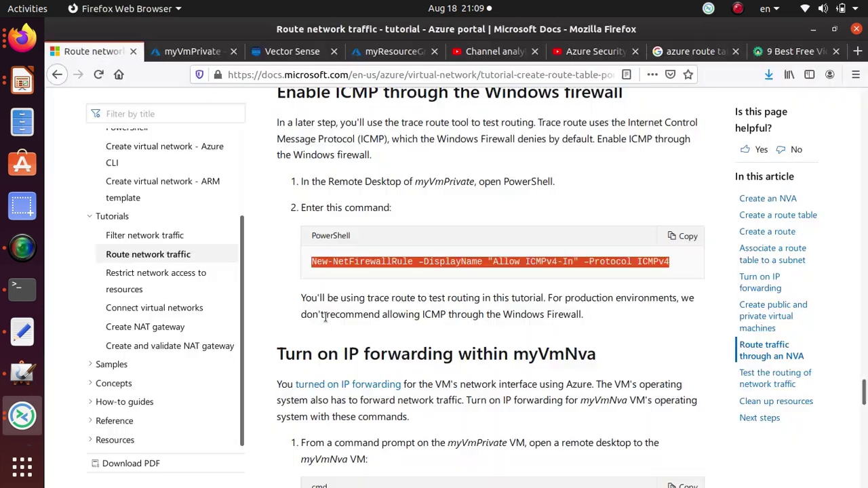
right_click(411, 261)
click(436, 273)
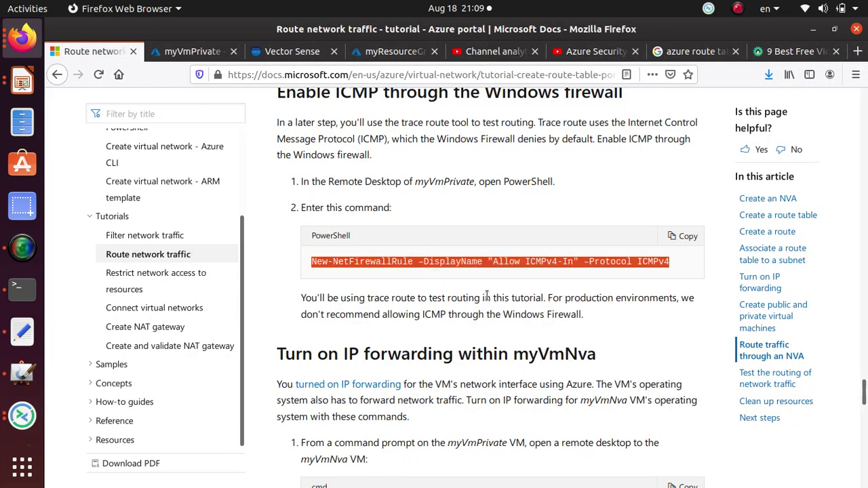
key(alt+Tab)
right_click(412, 208)
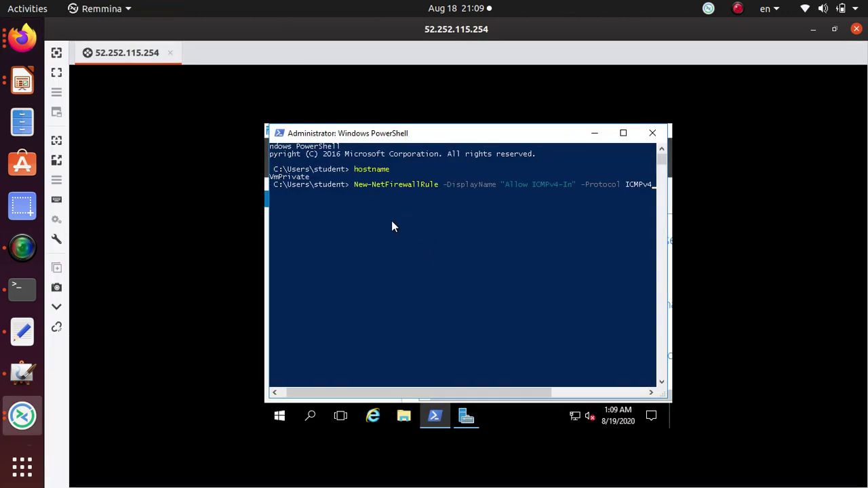
key(Return)
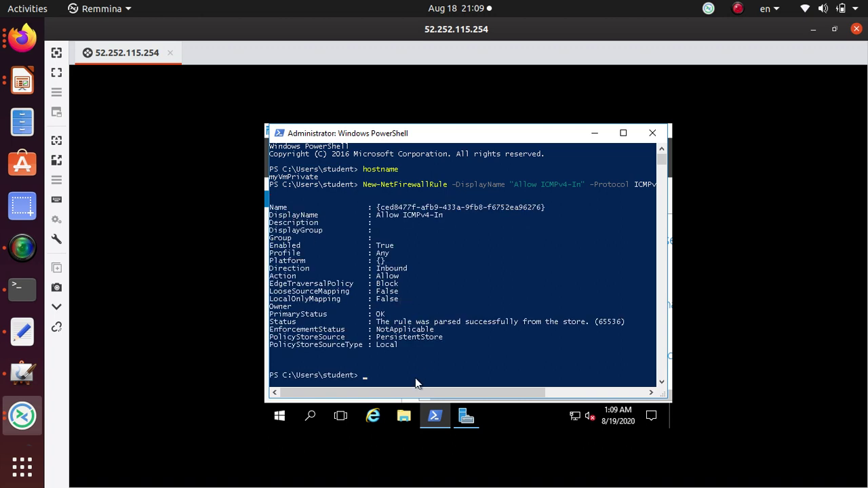
- Select the new firewall rule's output and open a new Remmina window from the dock
click(22, 247)
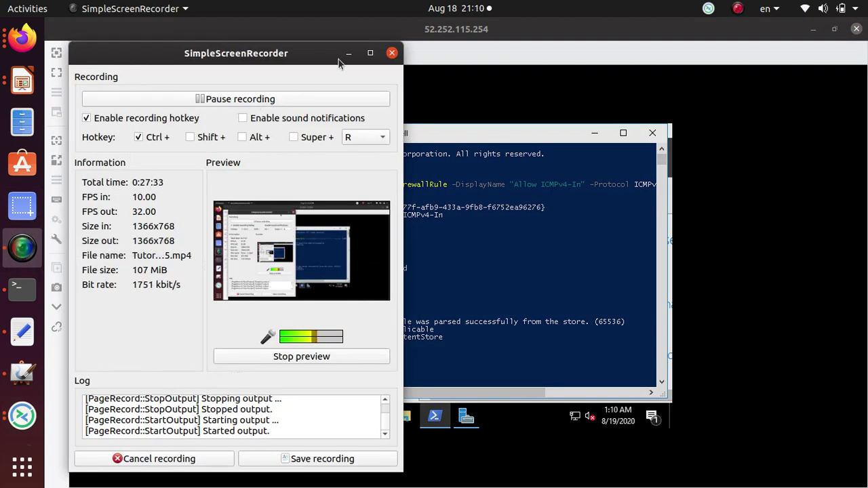
click(349, 53)
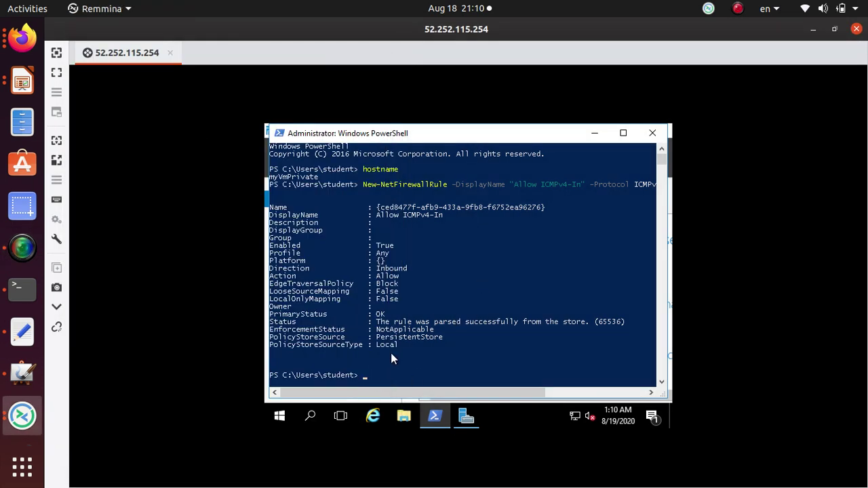
drag(398, 348, 270, 206)
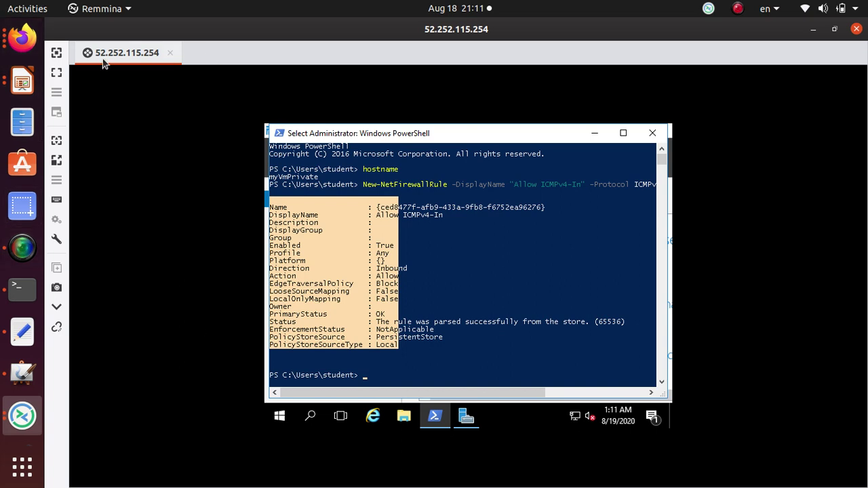
right_click(23, 410)
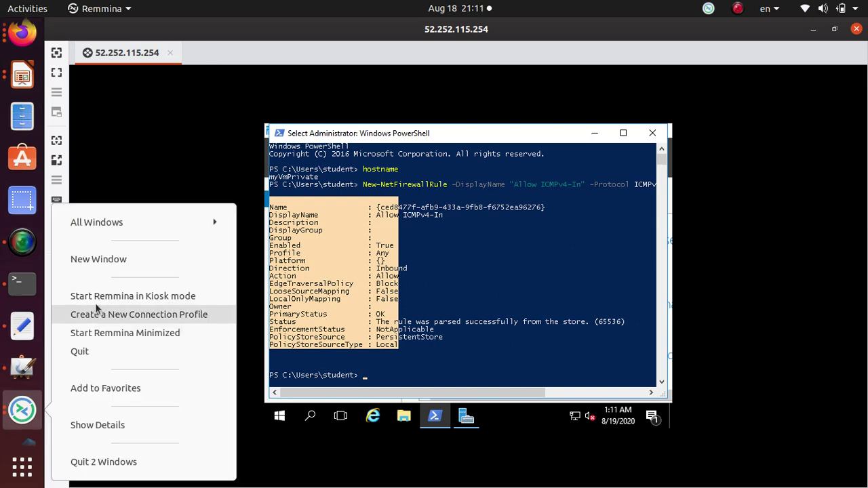
click(111, 263)
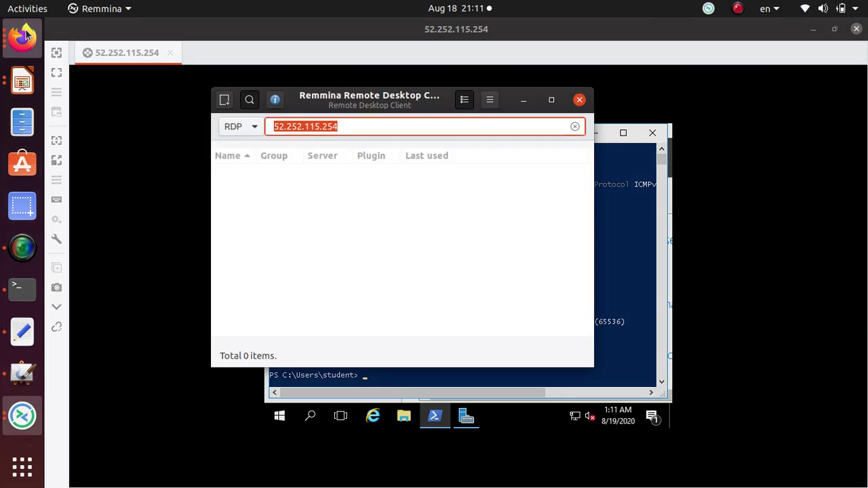
- Review the tutorial's ICMP and IP-forwarding sections, then return to myVmPrivate's portal overview
click(22, 32)
scroll(421, 263, down, 2)
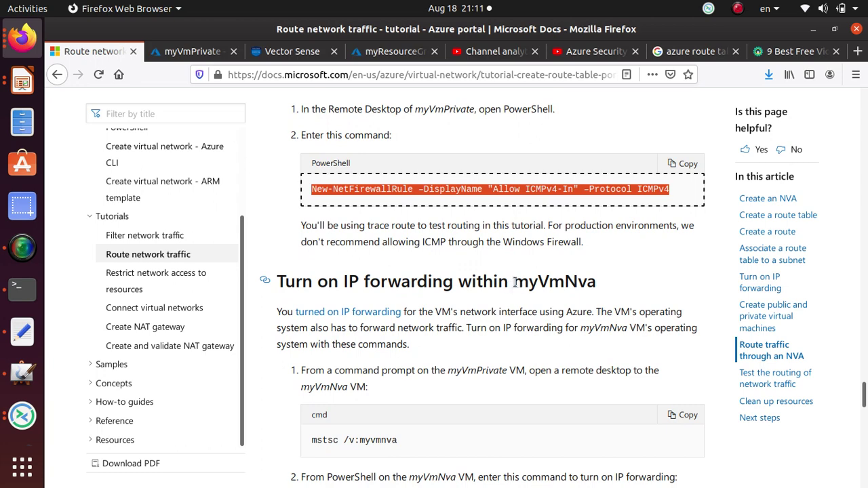
drag(513, 282, 600, 285)
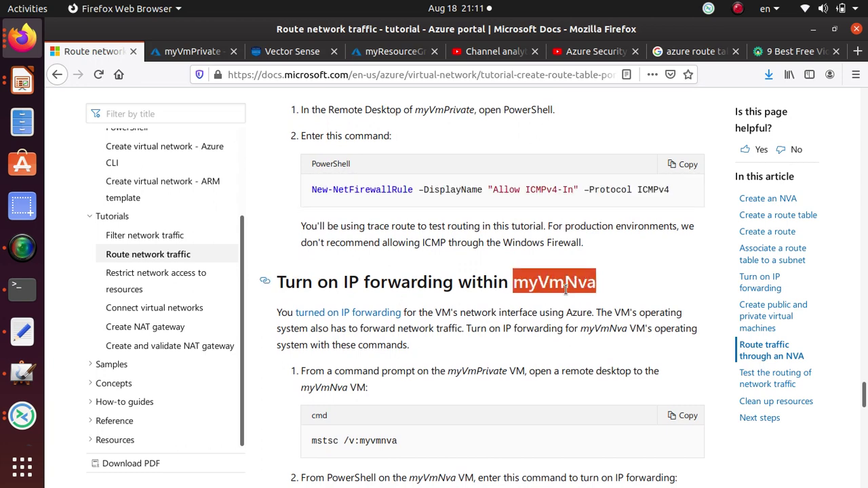
scroll(565, 288, up, 10)
scroll(566, 289, up, 3)
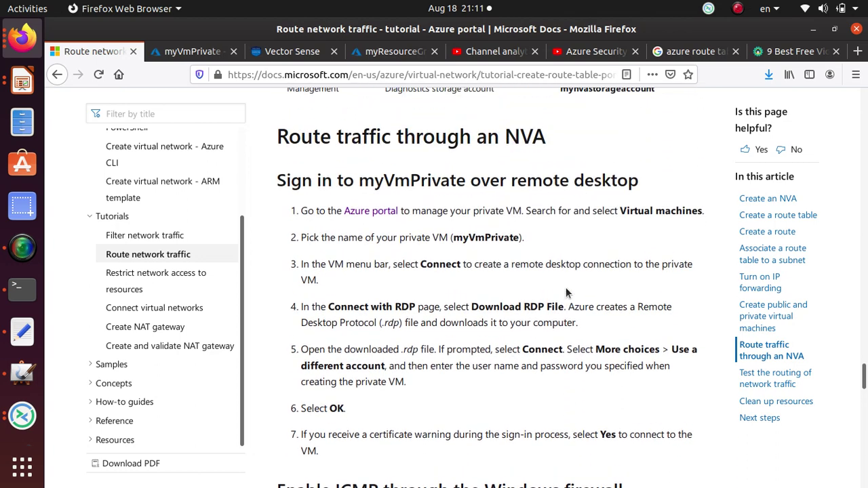
scroll(550, 323, down, 3)
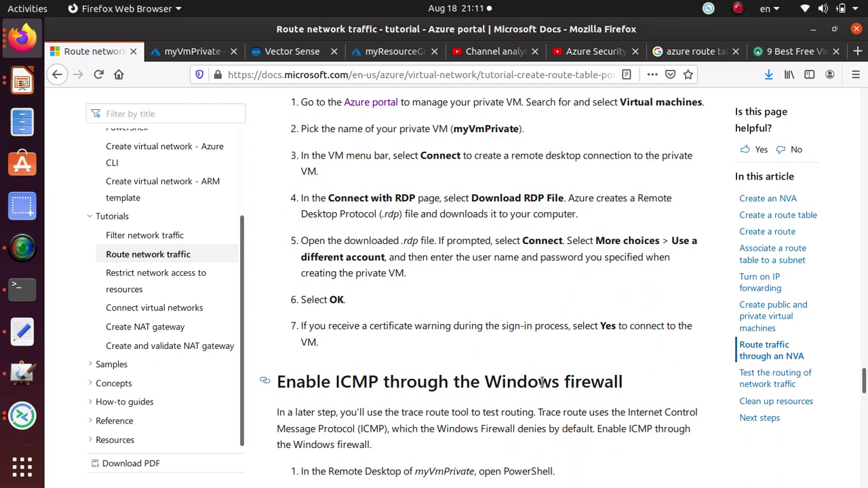
scroll(543, 382, down, 2)
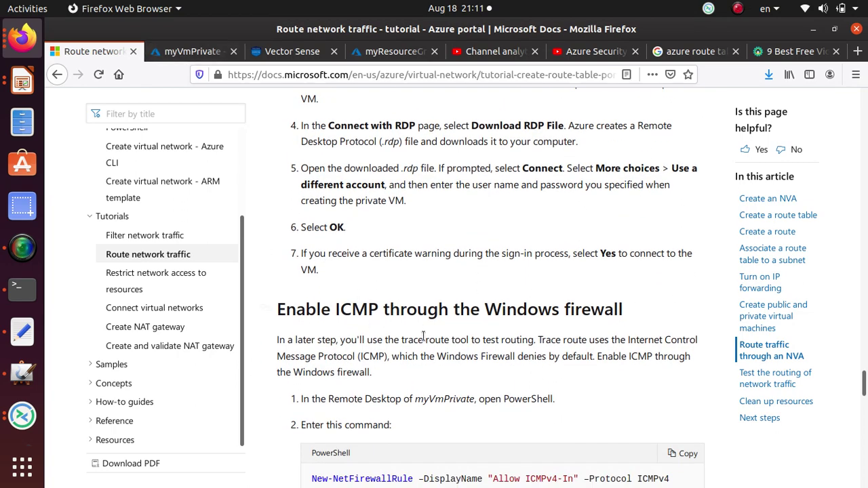
scroll(423, 332, up, 6)
click(181, 55)
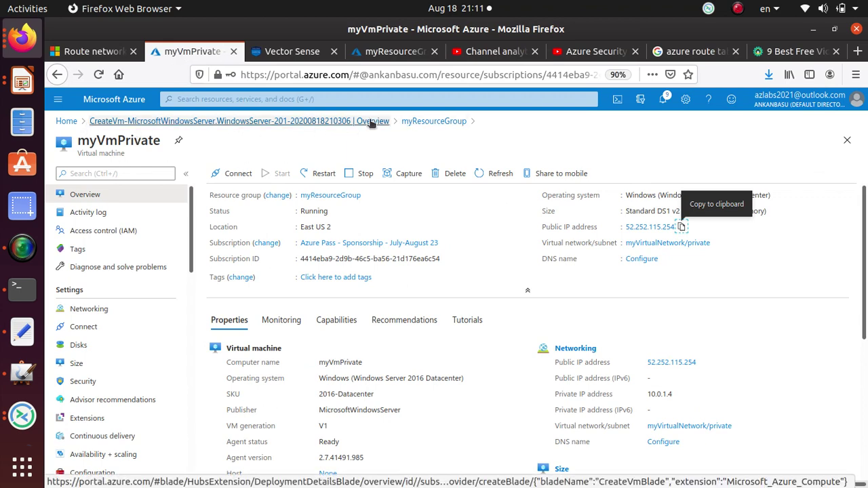
- Open myVmPublic from myResourceGroup and copy its public IP 52.252.114.109
click(451, 121)
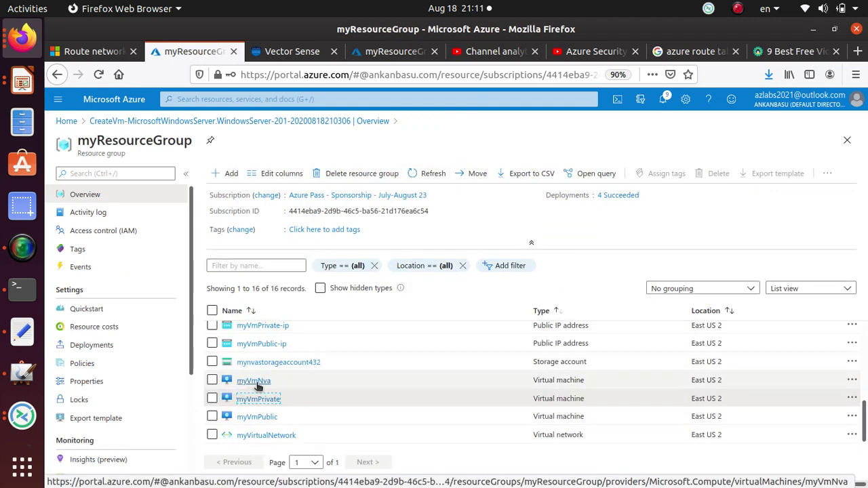
click(254, 417)
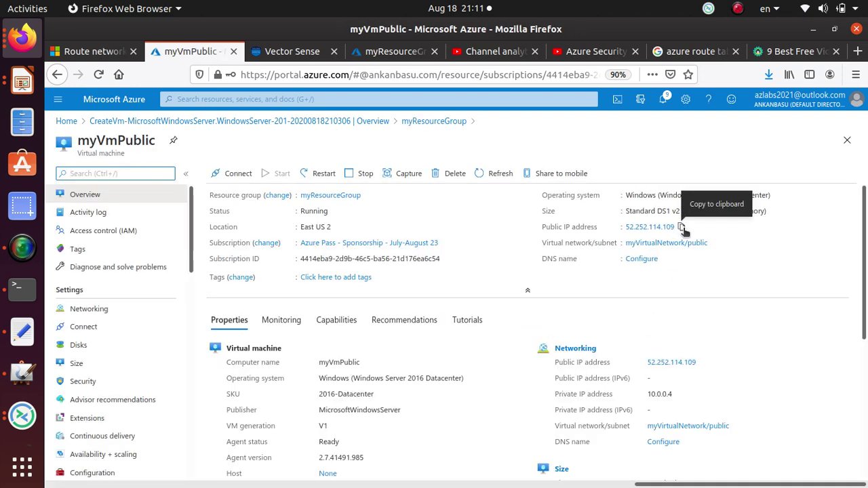
click(682, 227)
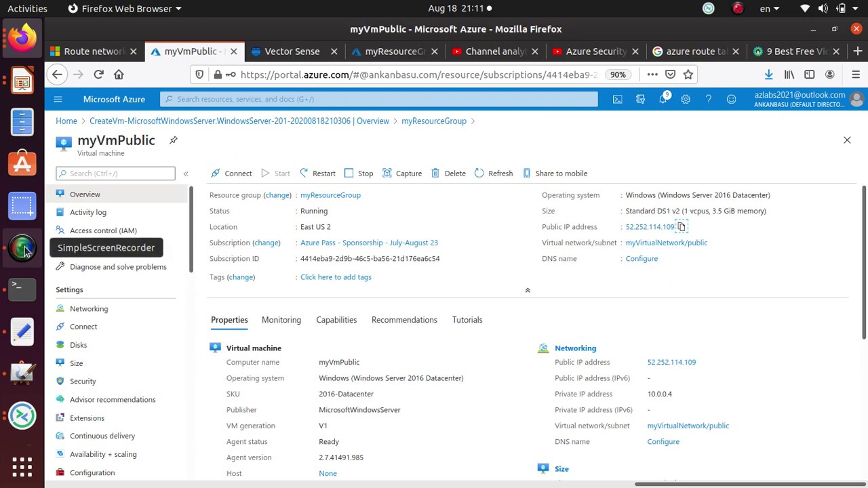
- Connect Remmina to 52.252.114.109, accept the certificate, sign in with the password, and maximize the session
click(22, 415)
drag(343, 127, 182, 125)
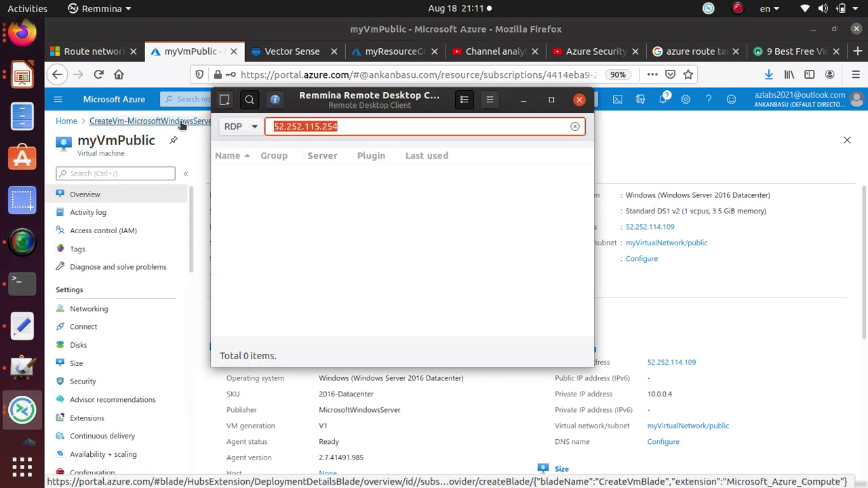
key(ctrl+v)
key(Return)
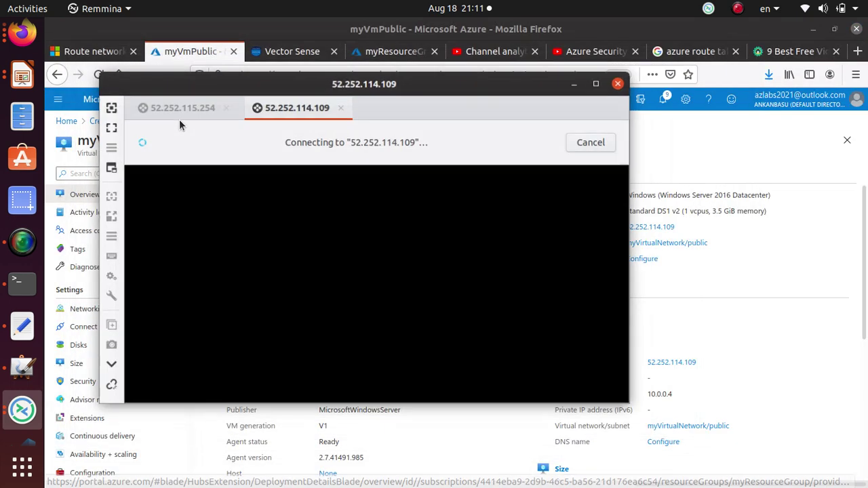
click(162, 245)
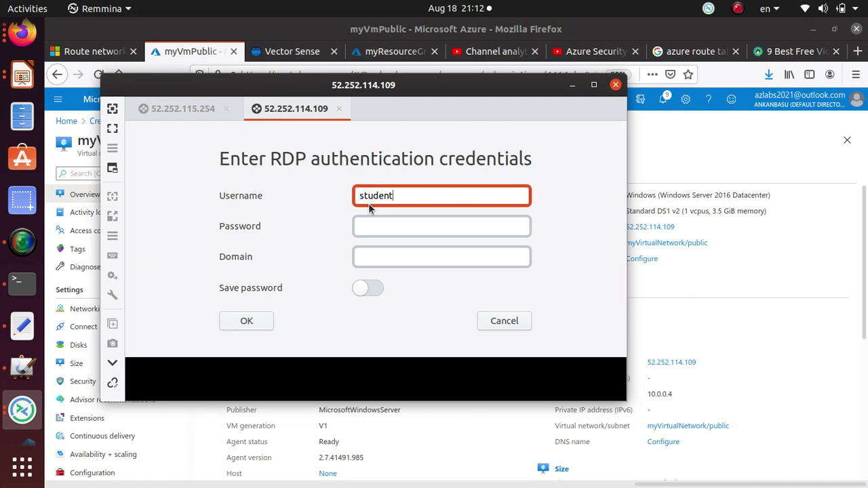
key(Tab)
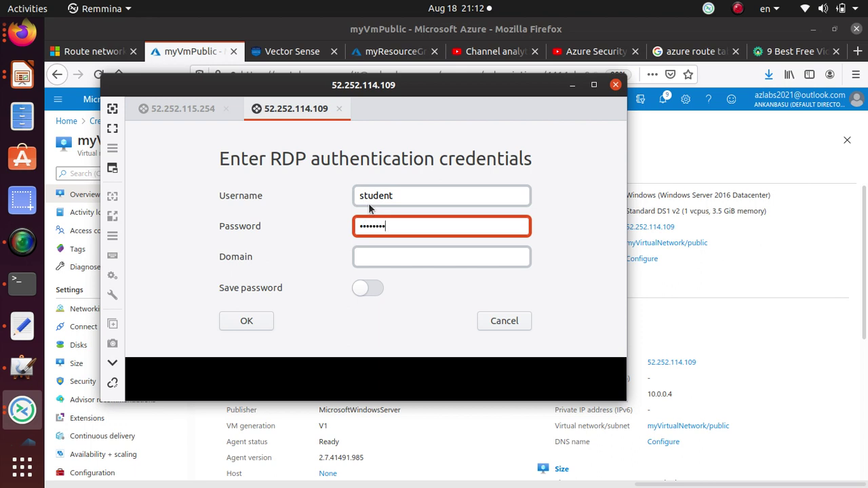
text(•••••••••••••••••••)
click(253, 322)
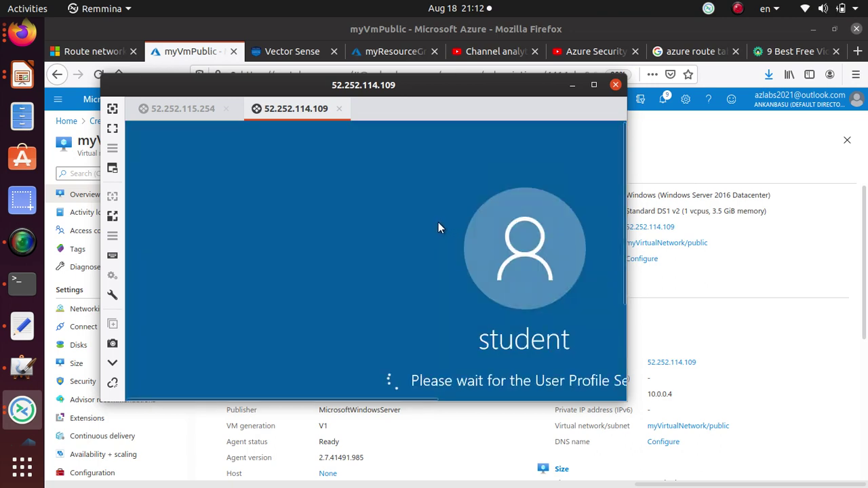
click(593, 85)
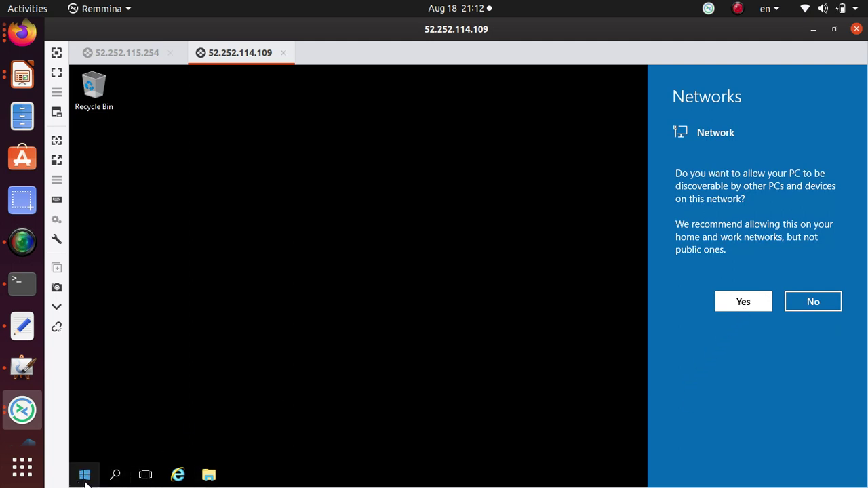
- Open PowerShell on myVmPublic and run hostname to confirm the machine name
click(120, 475)
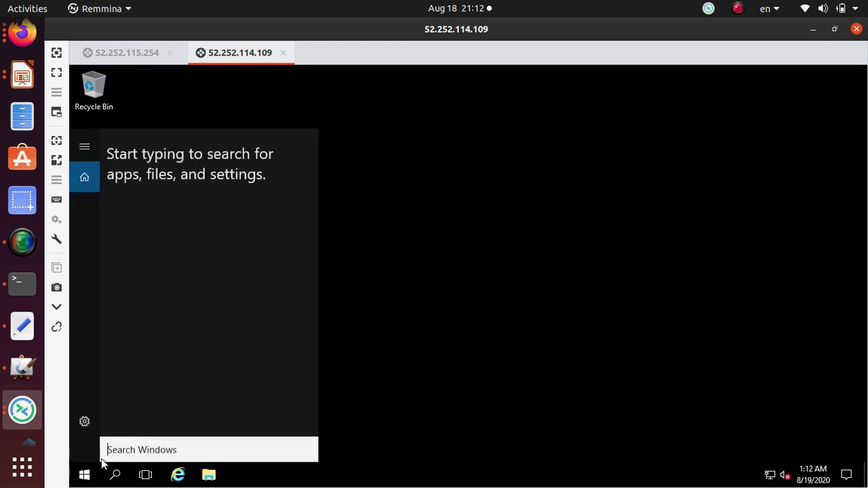
text(p)
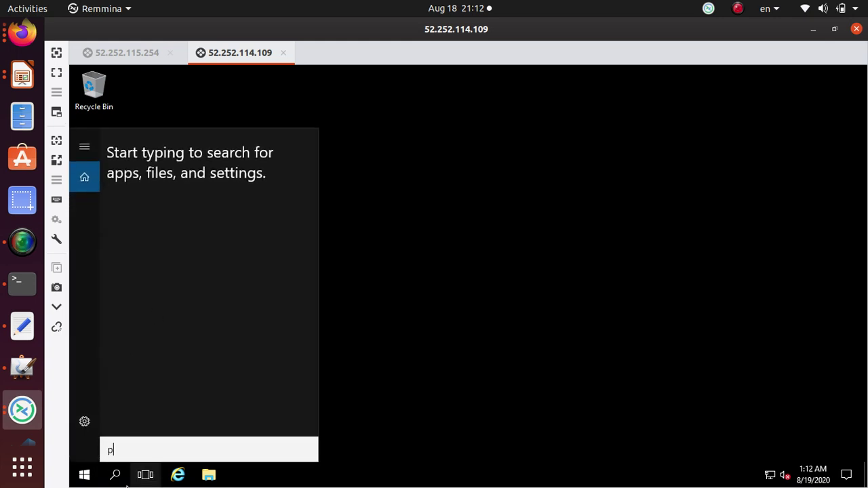
text(o)
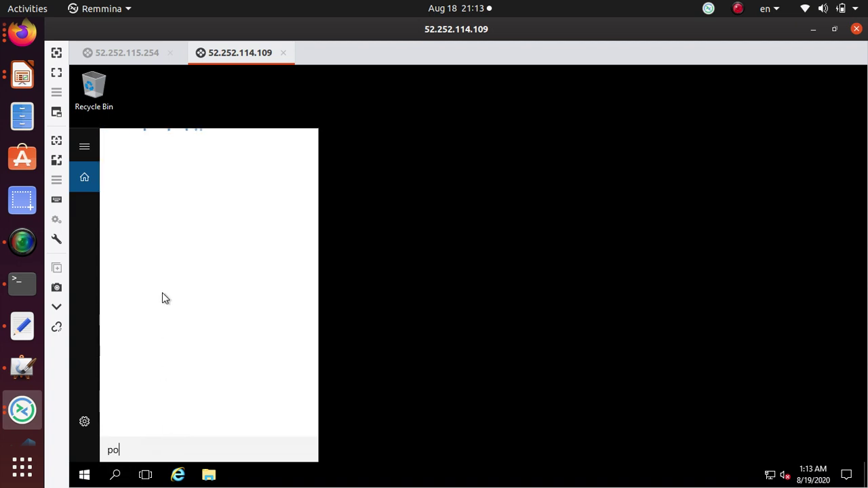
text(wershell)
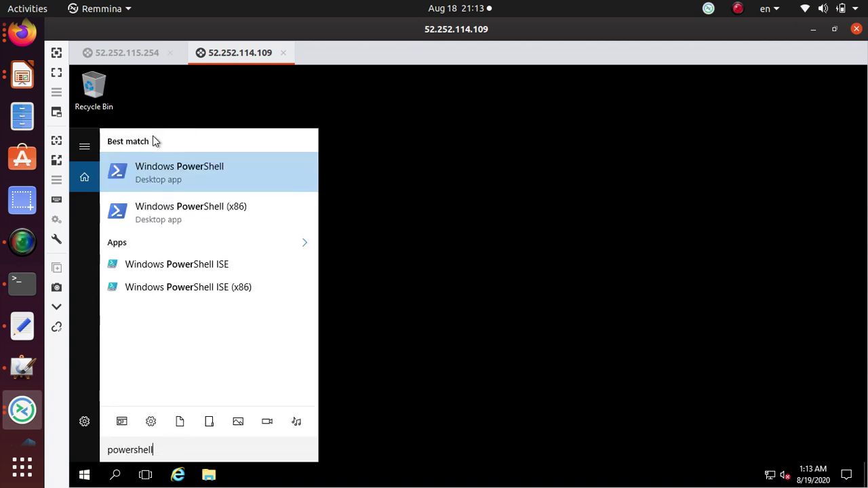
click(194, 174)
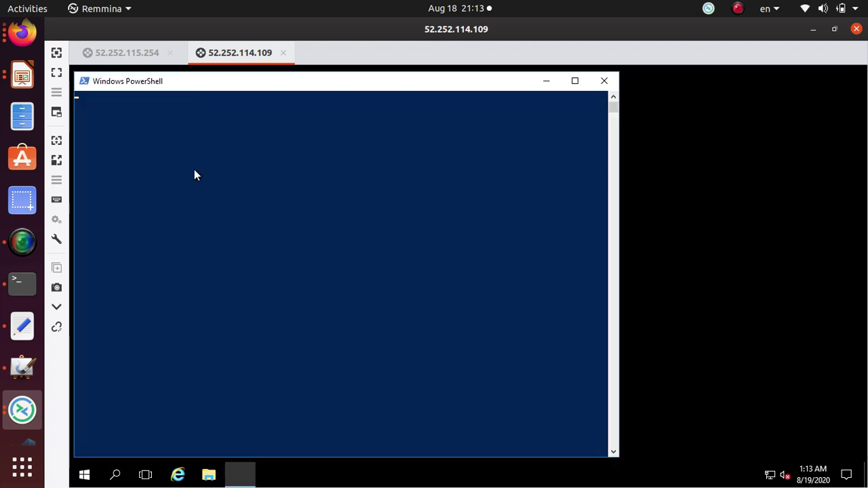
drag(251, 82, 472, 145)
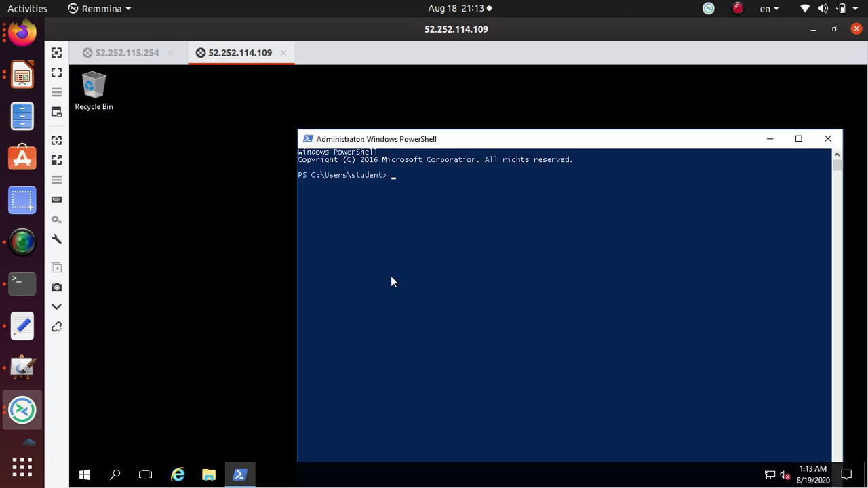
text(hostname)
key(Return)
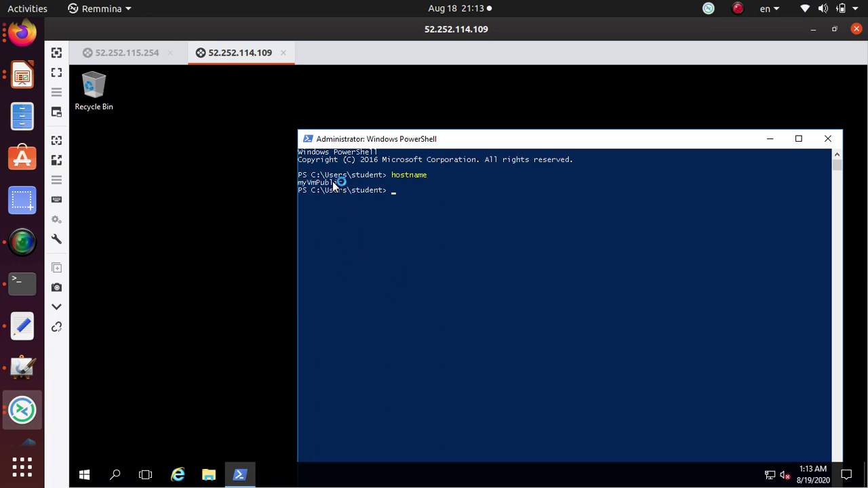
double_click(333, 183)
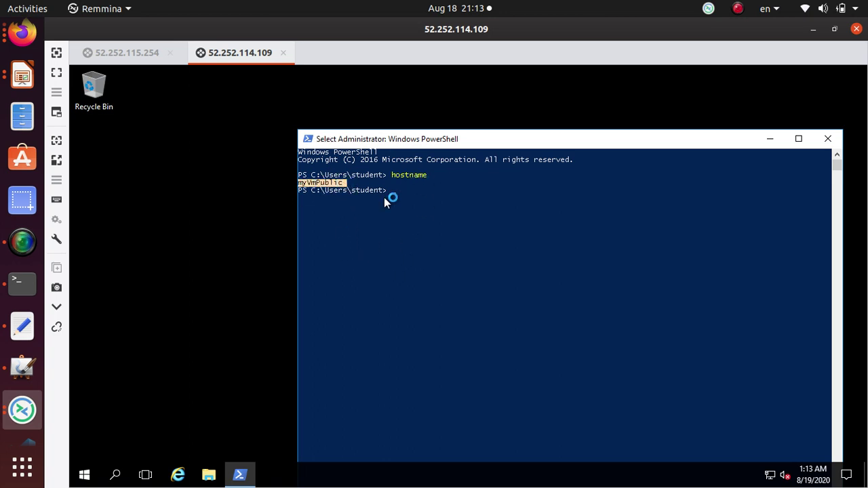
right_click(384, 202)
- Ping myvmprivate and note the statistics: four replies from 10.0.1.4, 0% loss
text(pin)
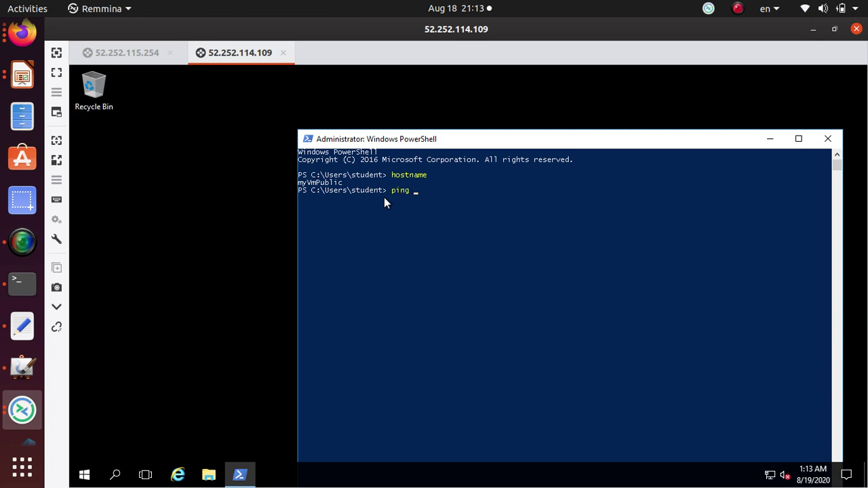
text(g myvm)
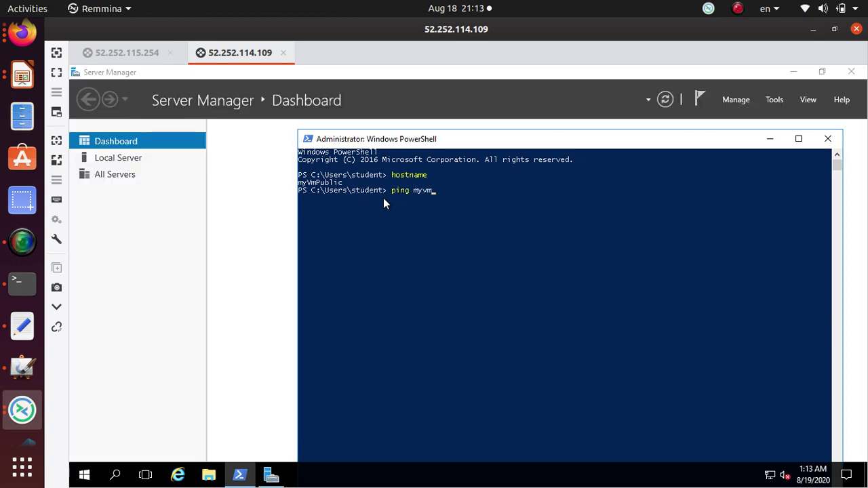
text(private)
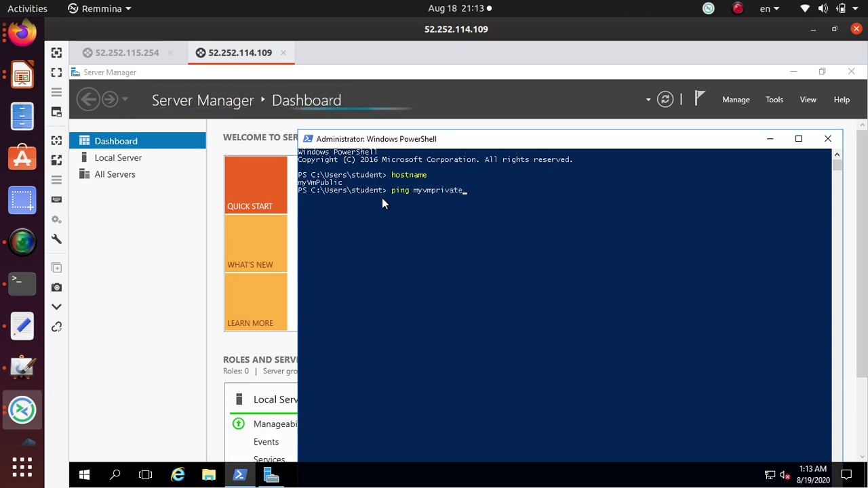
key(Return)
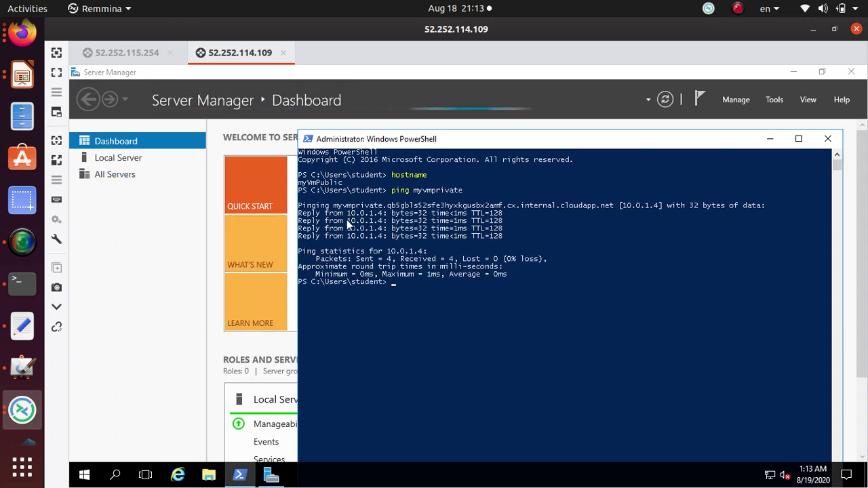
click(130, 55)
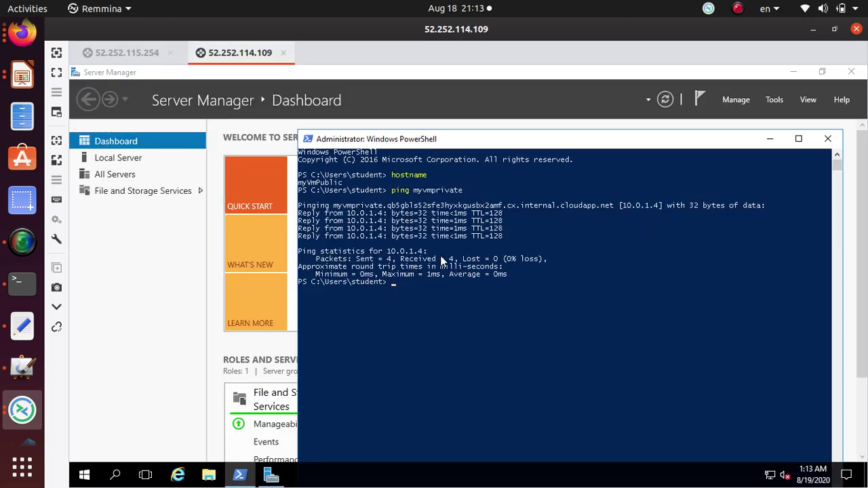
drag(429, 251, 300, 252)
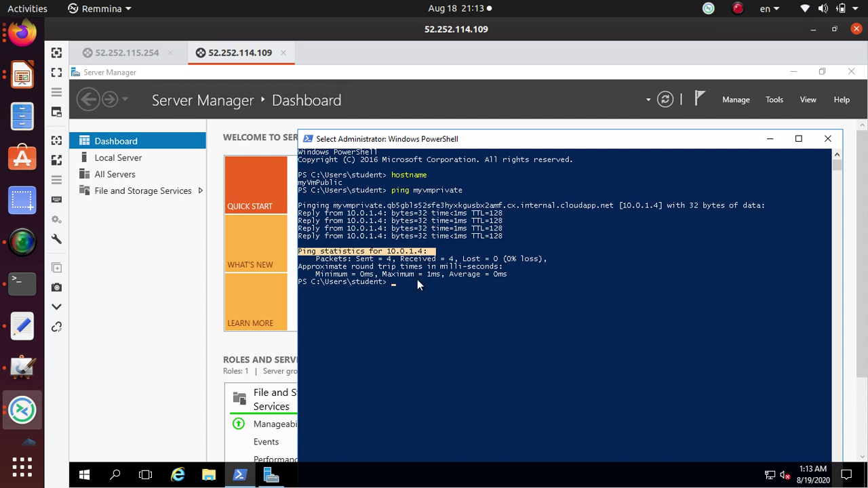
- From myVmPrivate, ping myvmpublic (it times out), then bring back the Route network traffic tutorial
click(108, 53)
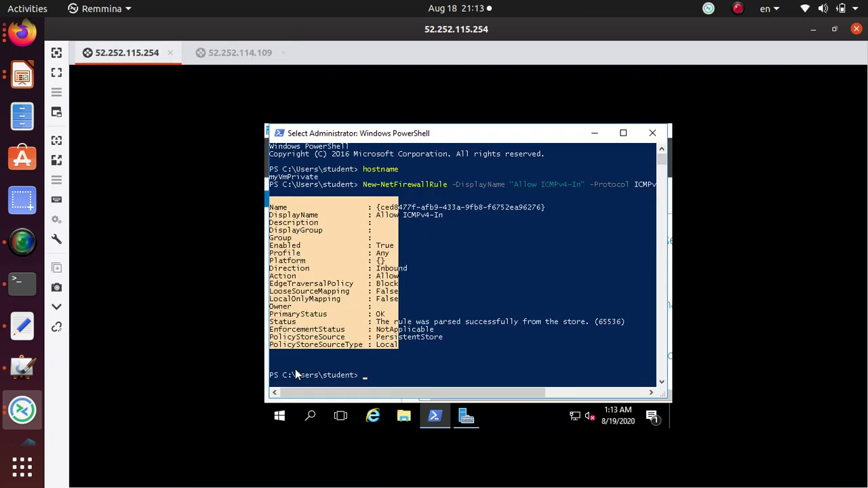
click(400, 381)
text(ping )
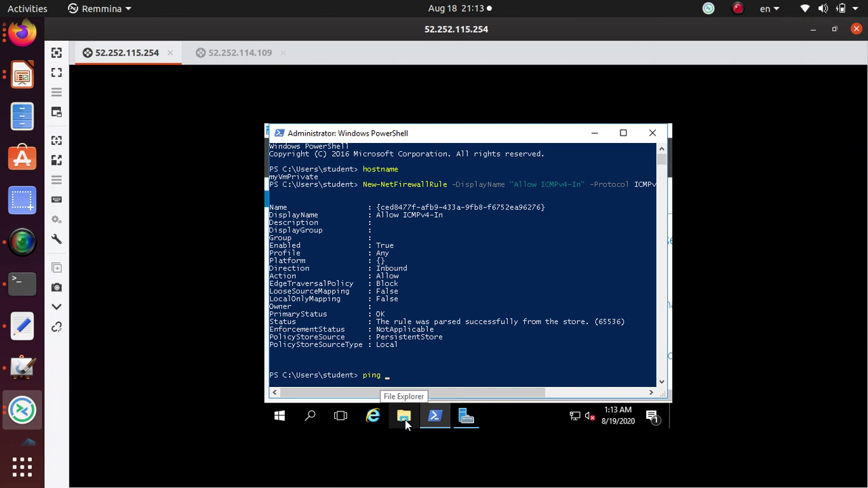
text(myvmpublic)
key(Return)
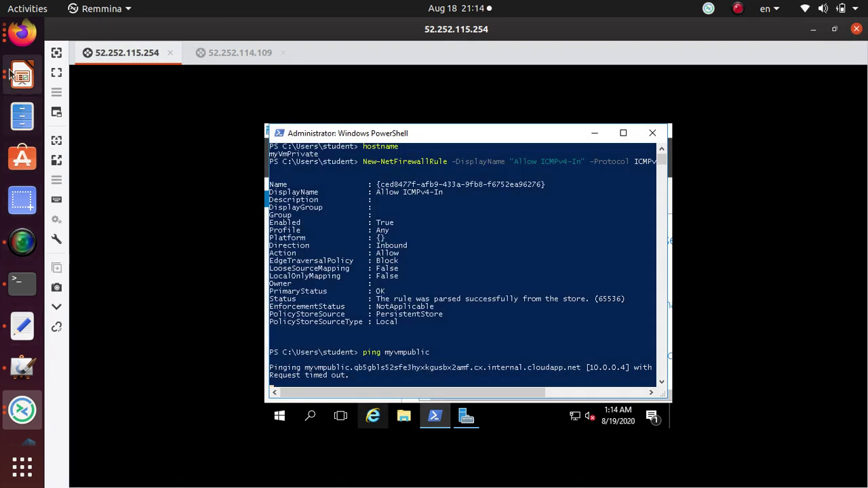
click(22, 33)
key(ctrl+Page_Up)
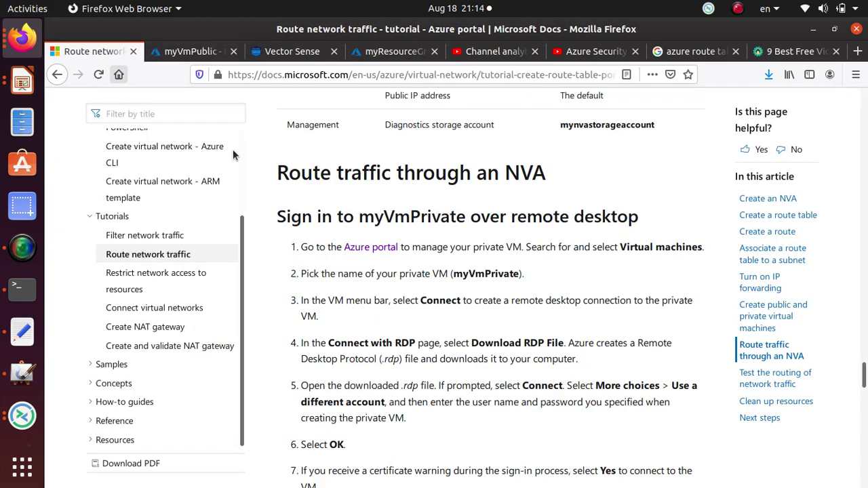
- Copy the New-NetFirewallRule ICMPv4 command above the Test the routing of network traffic section
scroll(487, 320, up, 3)
scroll(489, 293, down, 10)
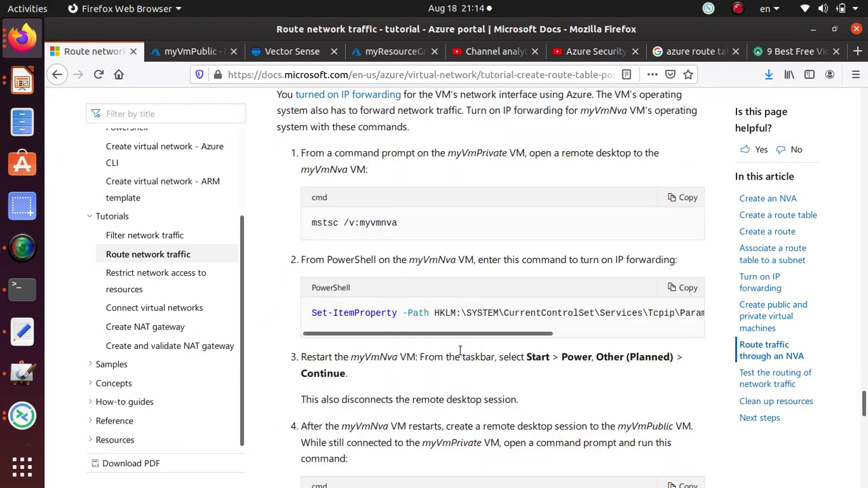
scroll(460, 351, down, 10)
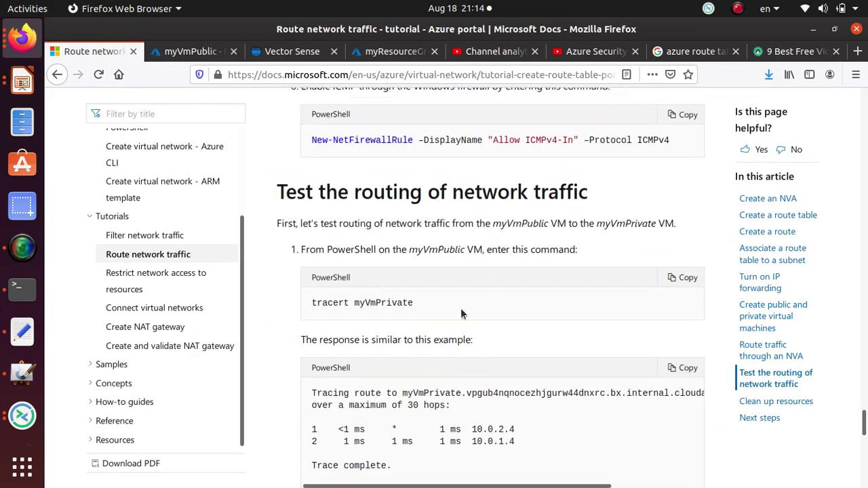
scroll(461, 314, up, 1)
triple_click(492, 196)
right_click(493, 197)
click(515, 207)
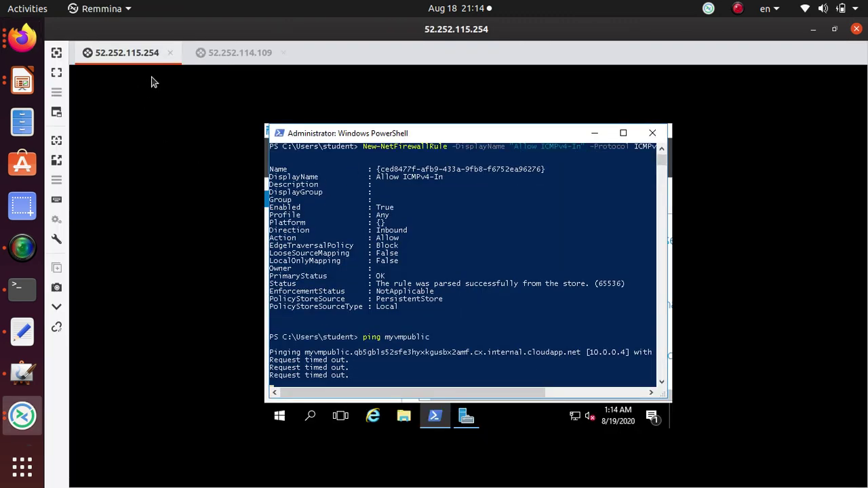
- Switch to the myVmPublic PowerShell session and clear the leftover console selection
click(224, 52)
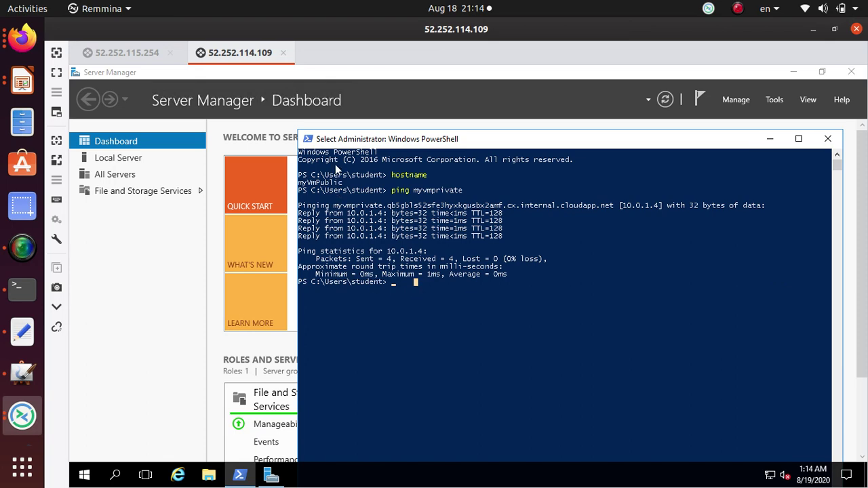
right_click(434, 291)
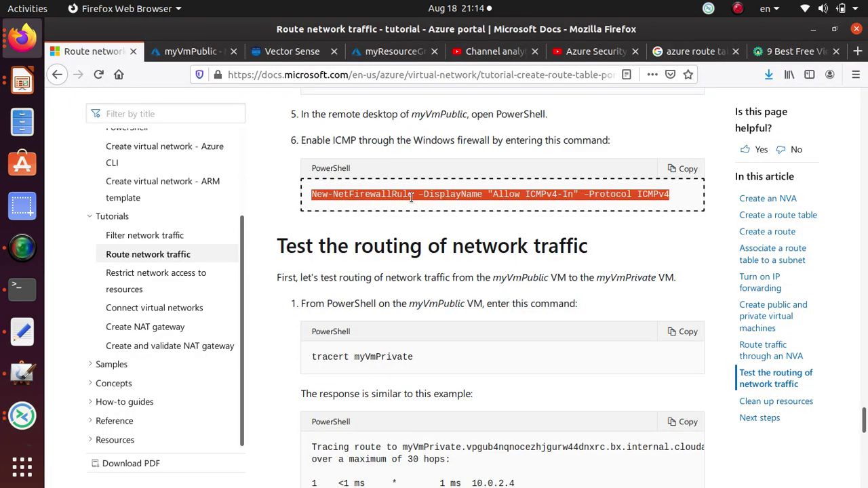
right_click(415, 196)
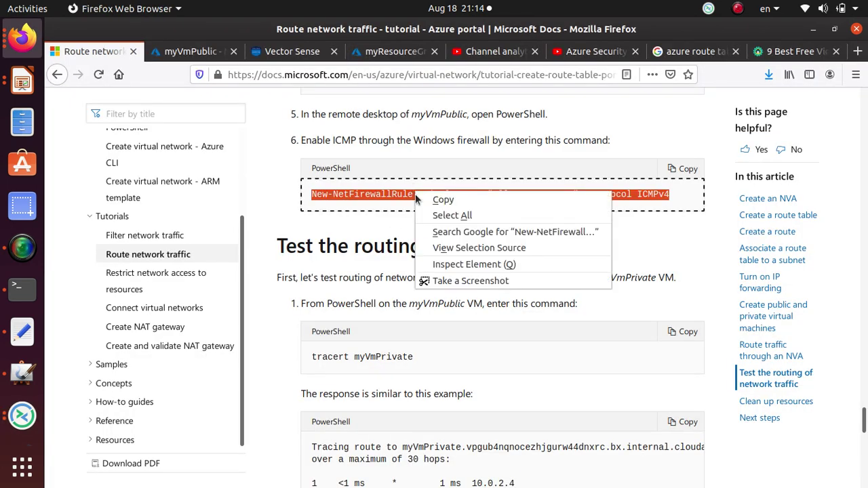
click(443, 199)
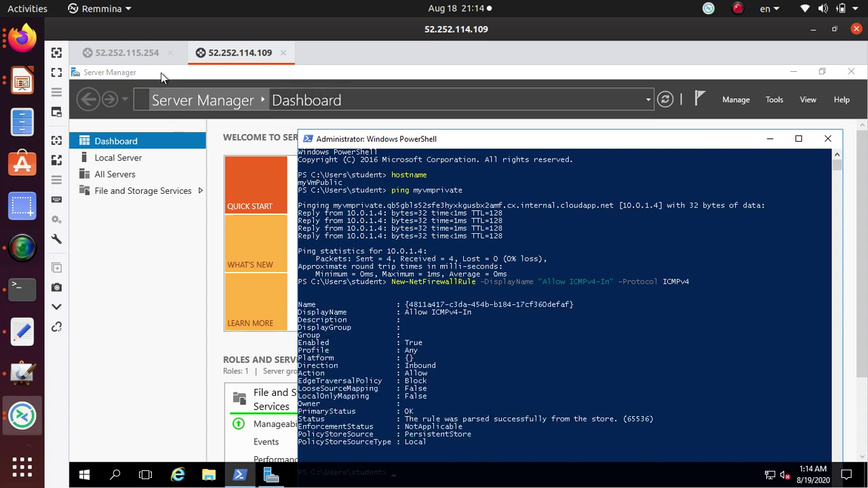
- On the private VM (52.252.115.254), rerun ping myvmpublic and select the successful reply lines
click(127, 52)
scroll(441, 306, down, 1)
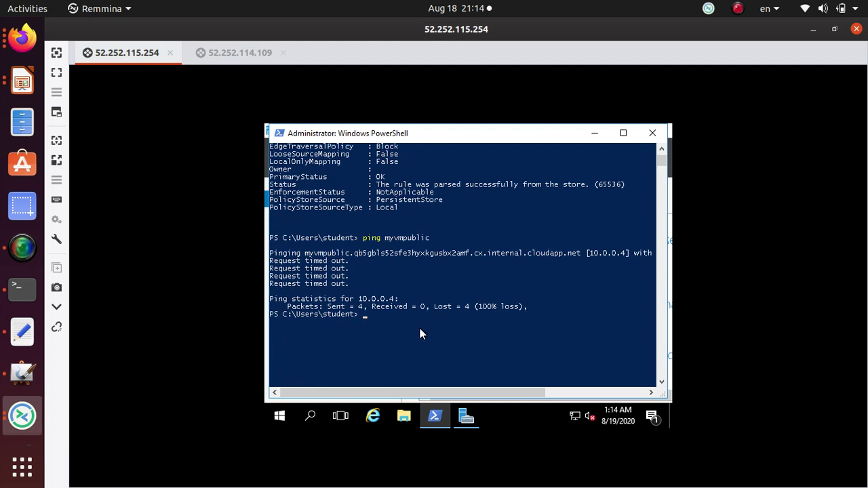
key(Up)
key(Return)
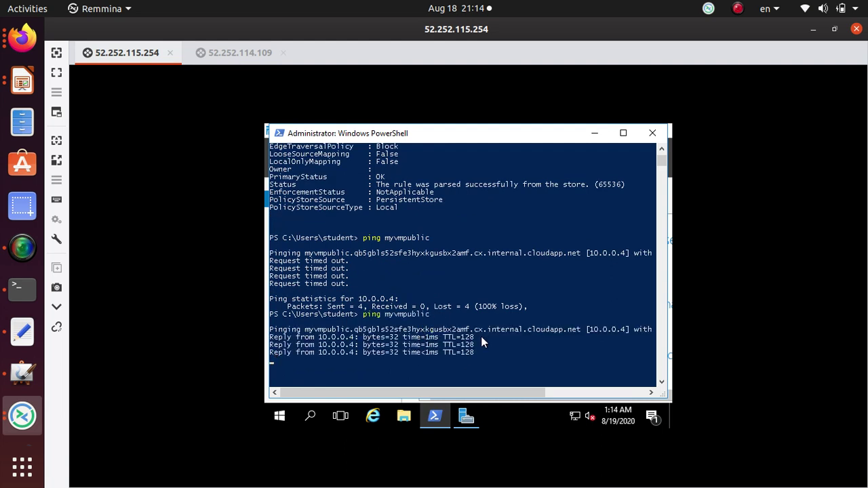
drag(475, 350, 266, 321)
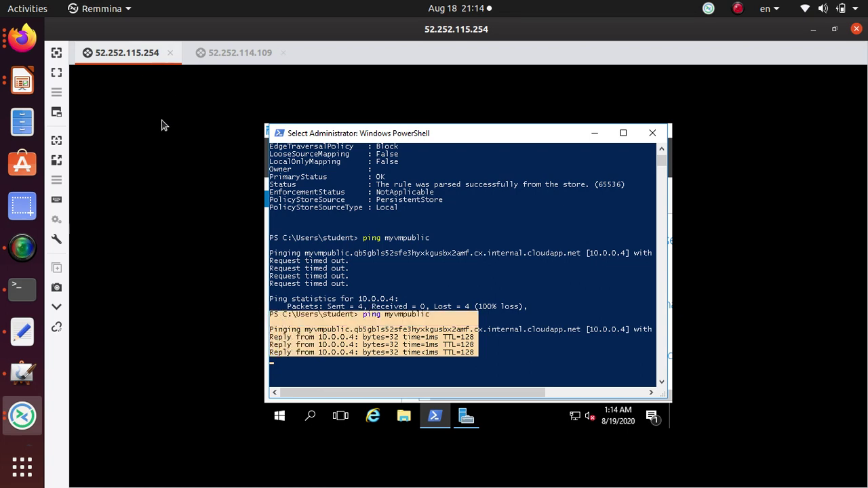
key(alt+Tab)
- Copy the 'tracert myVmPrivate' command from the Microsoft Docs tutorial
scroll(489, 288, down, 3)
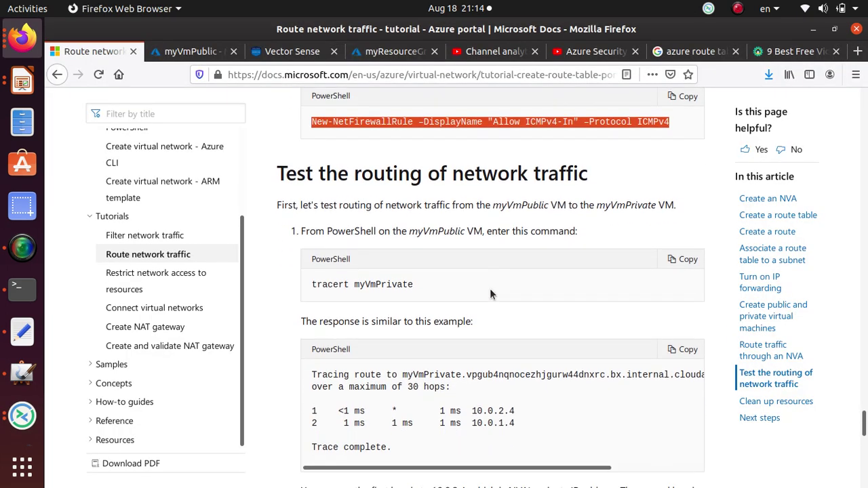
drag(414, 211, 312, 212)
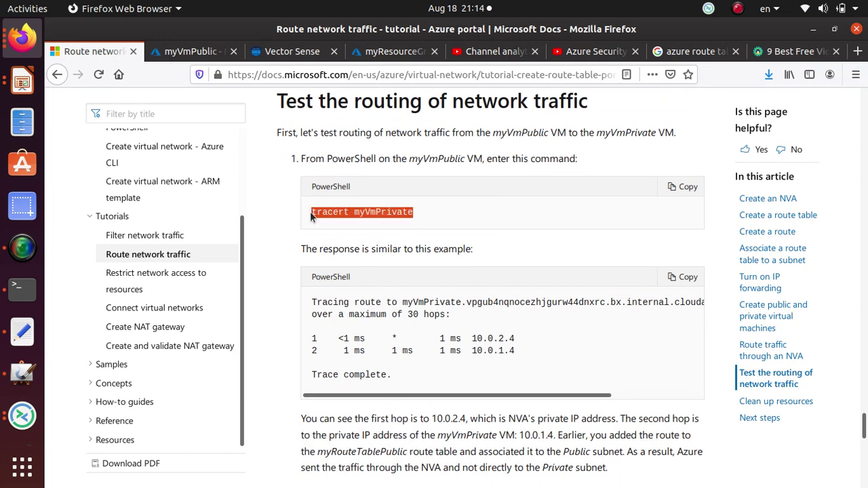
right_click(331, 217)
click(350, 223)
key(alt+Tab)
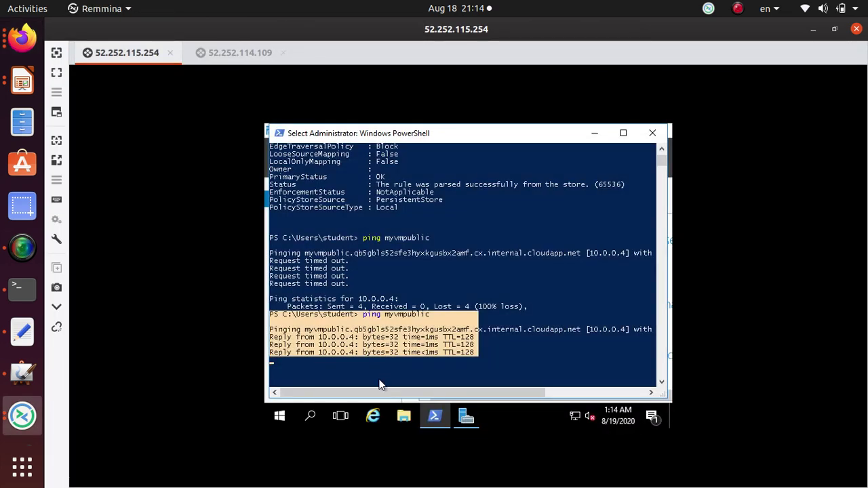
click(343, 378)
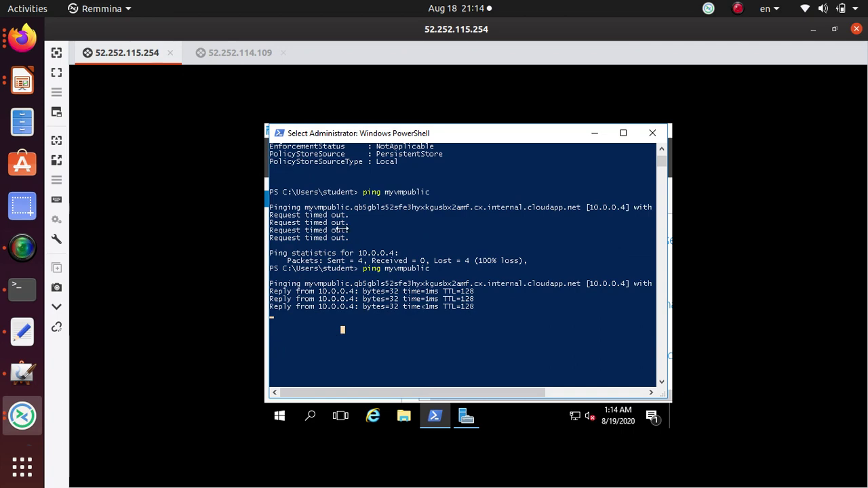
key(alt+Tab)
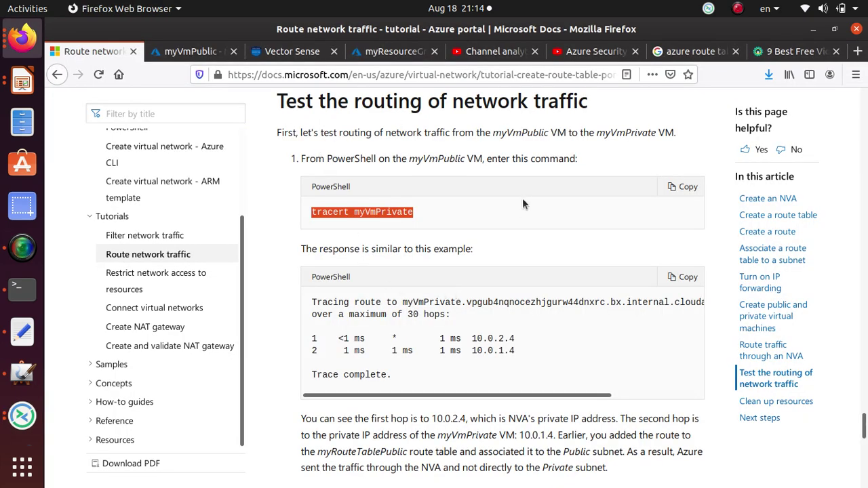
- Confirm the tracert runs from myVmPublic and ready that session's PowerShell console
drag(407, 165, 468, 159)
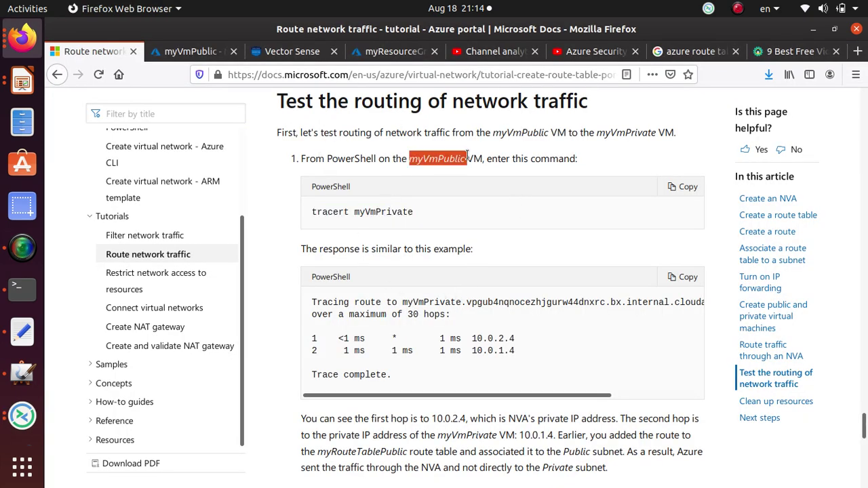
key(alt+Tab)
click(239, 52)
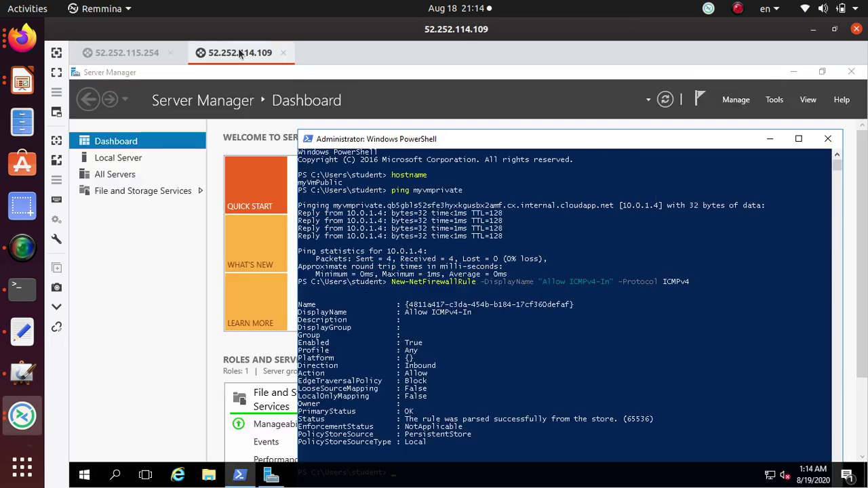
click(404, 398)
scroll(434, 326, down, 4)
scroll(401, 380, down, 4)
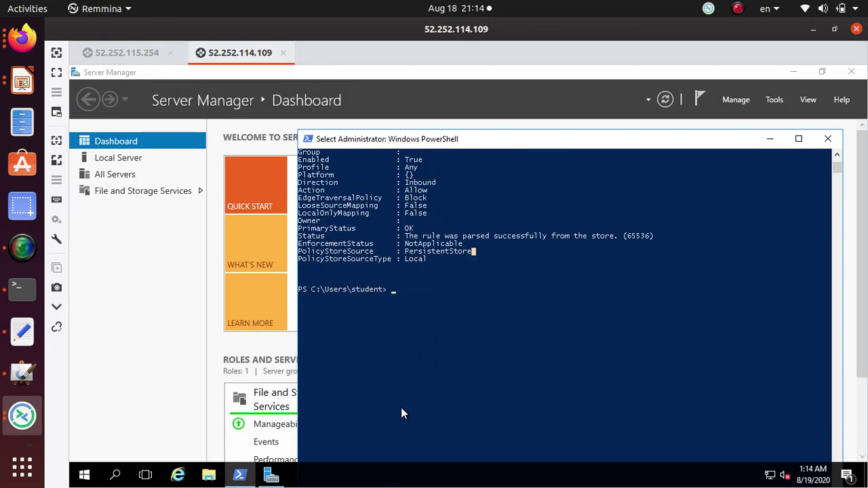
click(434, 281)
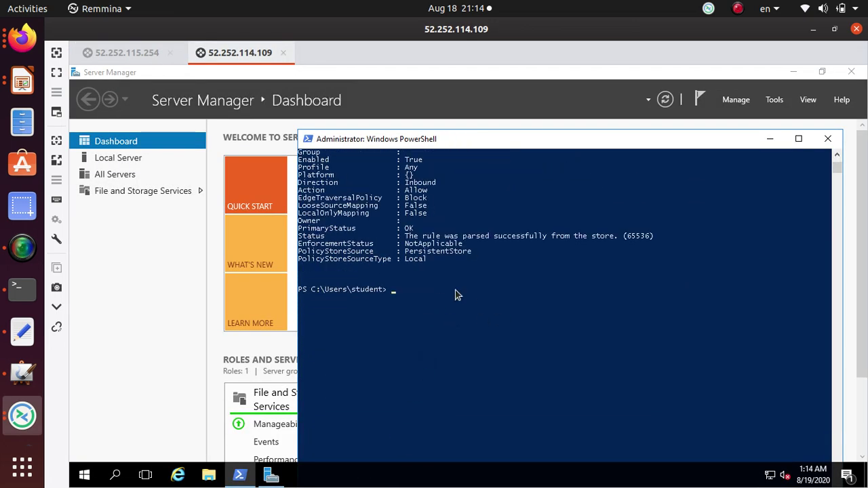
- Recopy 'tracert myVmPrivate' from the docs and paste it at the myVmPublic PowerShell prompt
key(alt+Tab)
triple_click(390, 212)
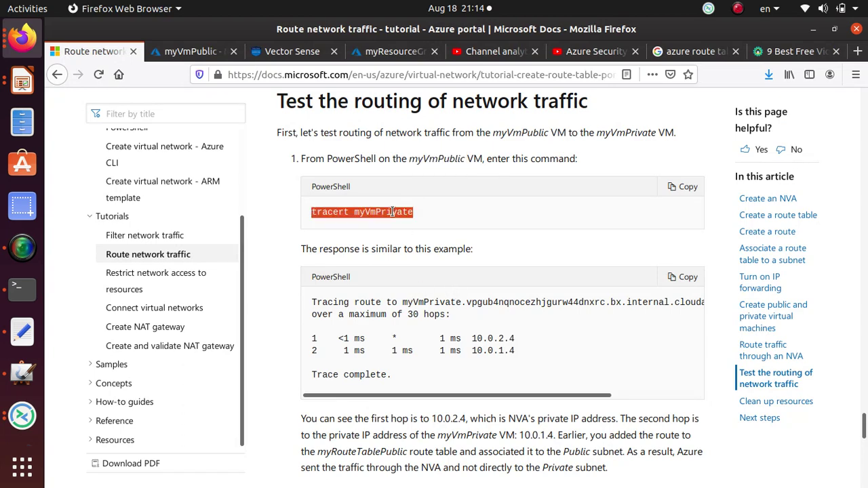
right_click(391, 212)
click(414, 221)
key(alt+Tab)
right_click(429, 292)
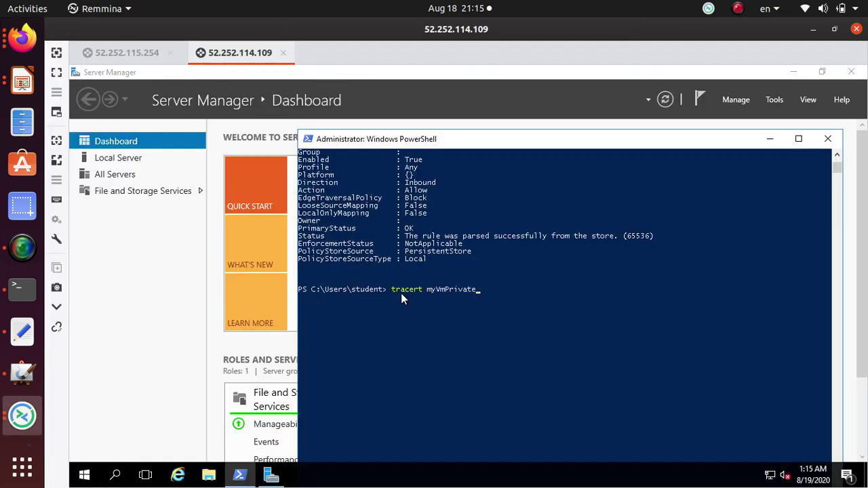
drag(426, 287, 477, 286)
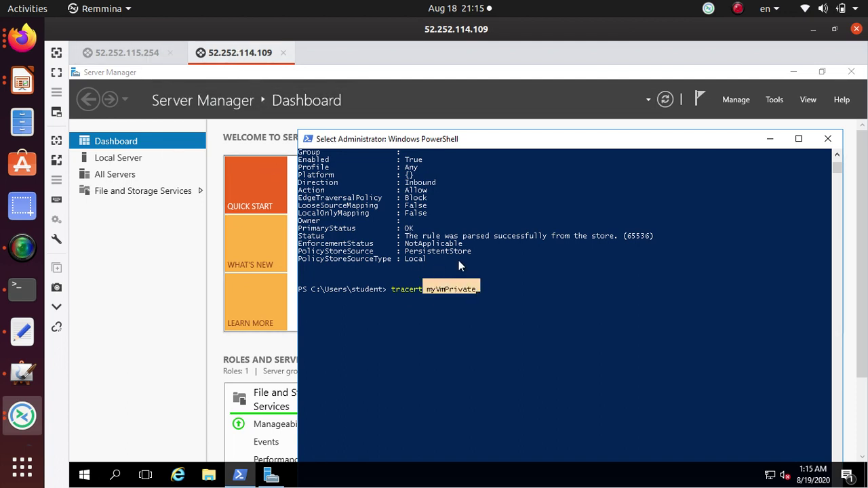
right_click(489, 291)
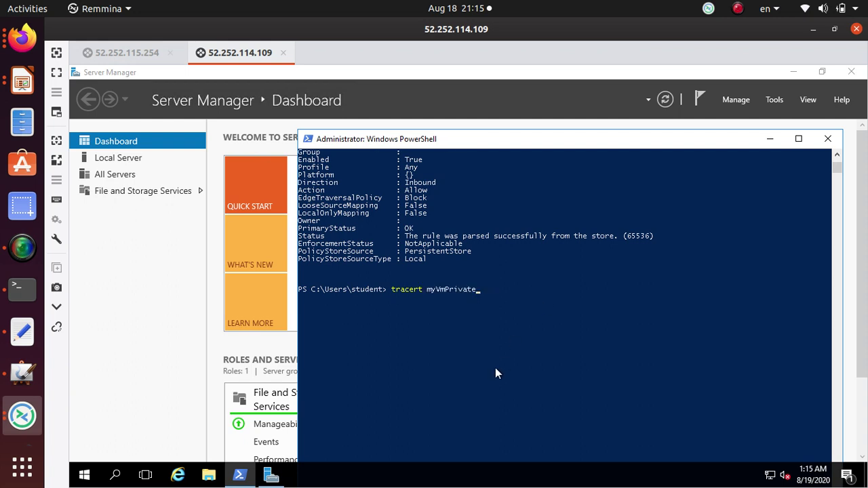
click(495, 286)
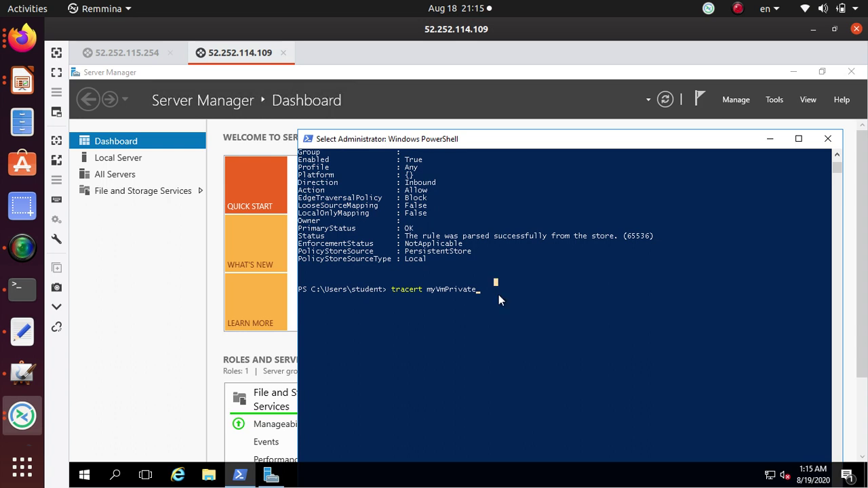
right_click(478, 300)
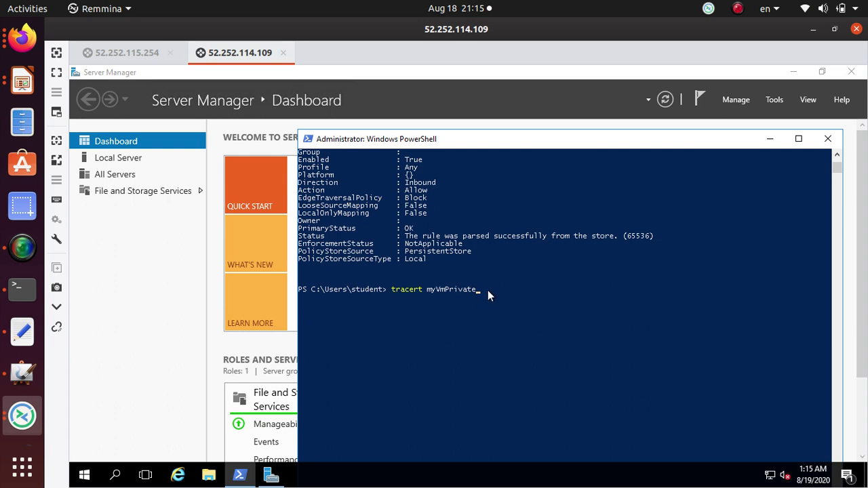
key(alt+Tab)
scroll(441, 278, up, 5)
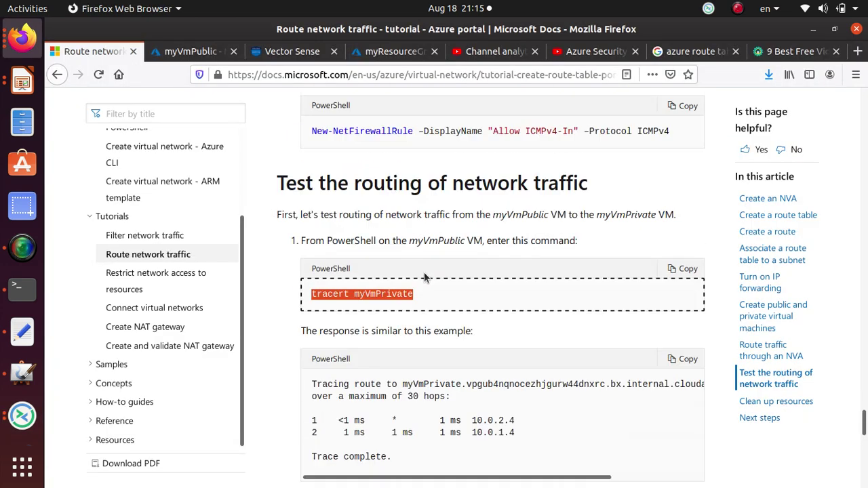
scroll(422, 271, up, 3)
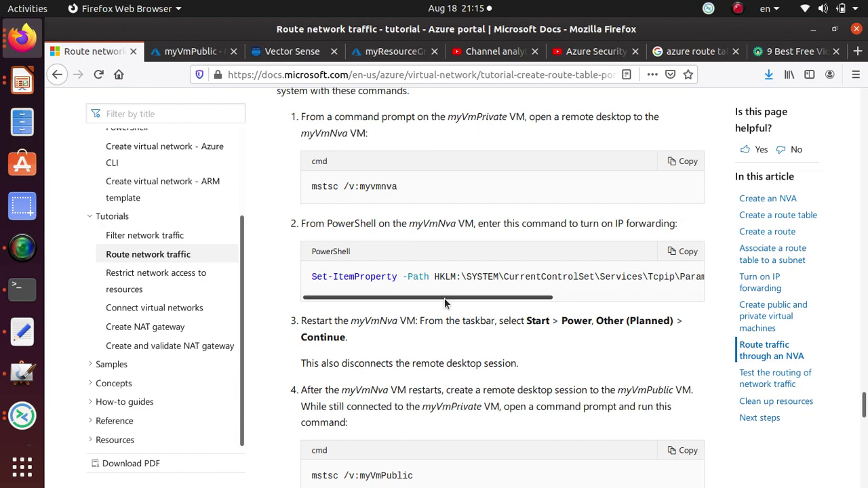
scroll(422, 282, up, 1)
scroll(421, 290, up, 5)
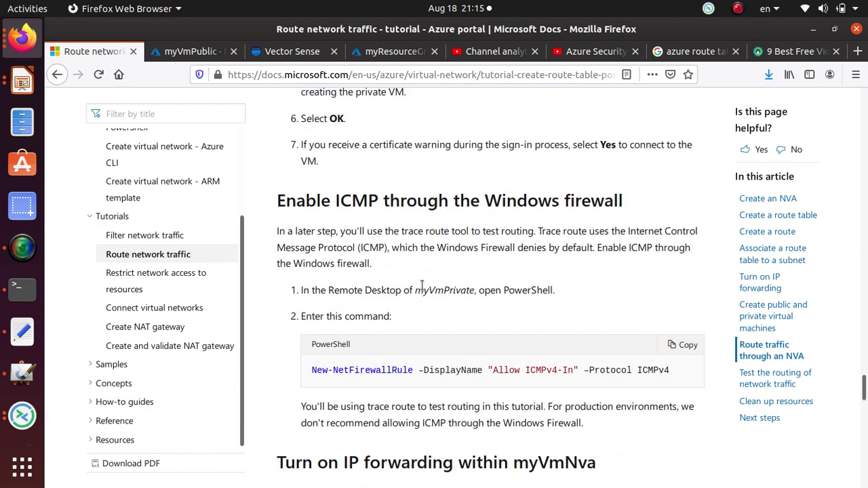
scroll(422, 285, up, 10)
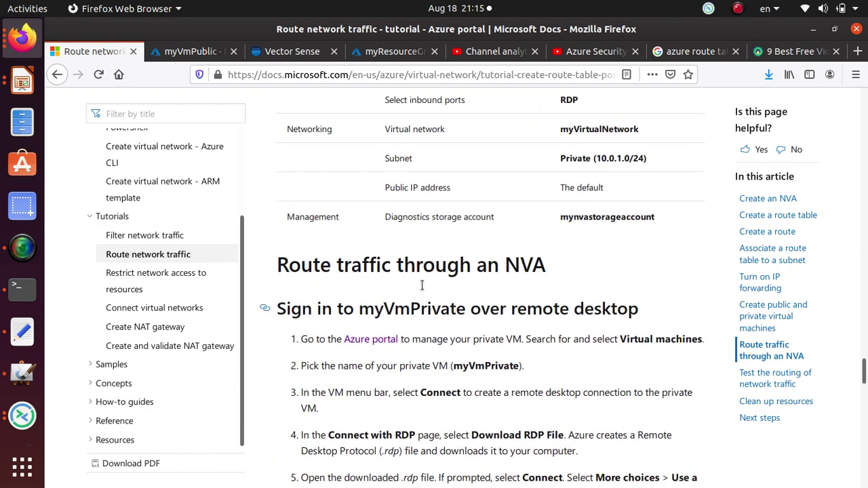
scroll(422, 285, up, 2)
scroll(398, 289, down, 15)
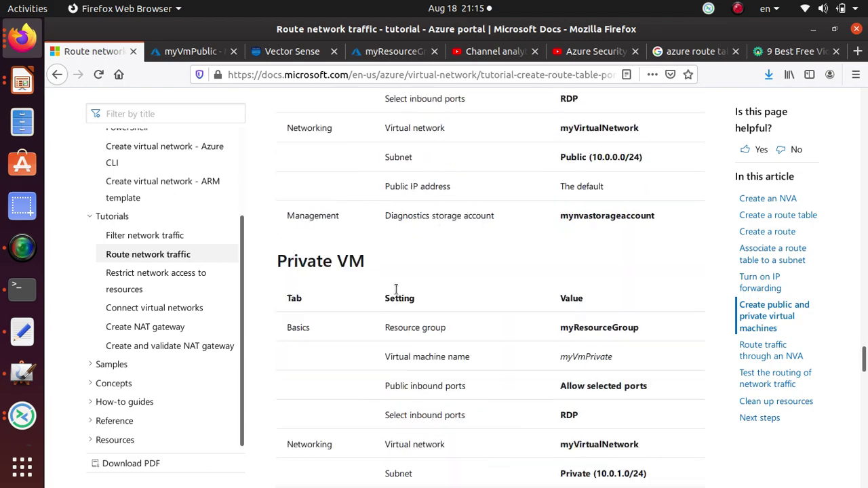
scroll(397, 290, down, 2)
key(alt+Tab)
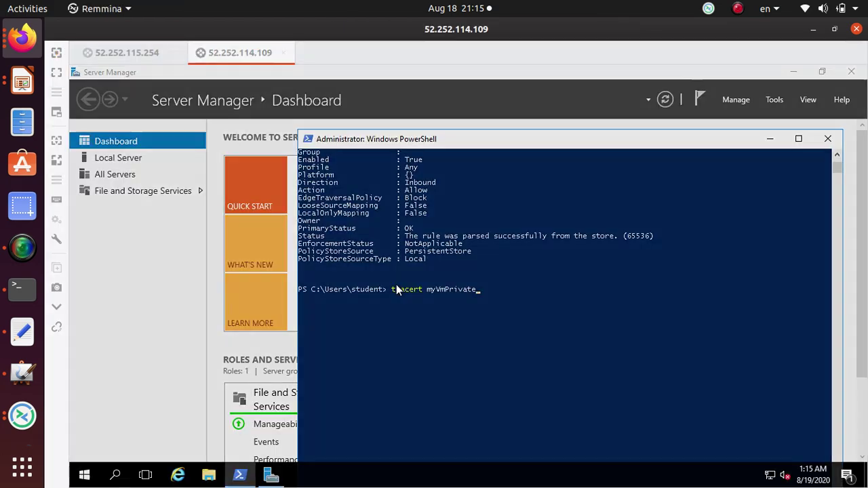
- Run tracert myVmPrivate from myVmPublic, reaching 10.0.1.4 in one hop, and copy the output
click(508, 283)
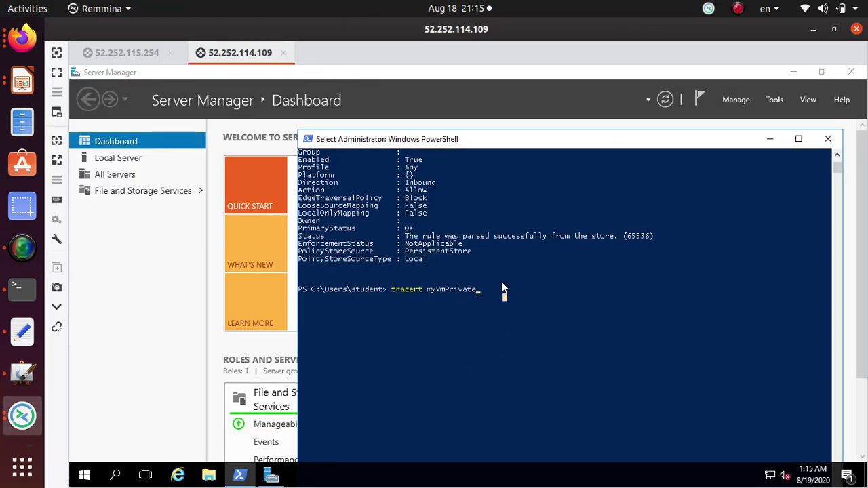
key(Return)
key(Return)
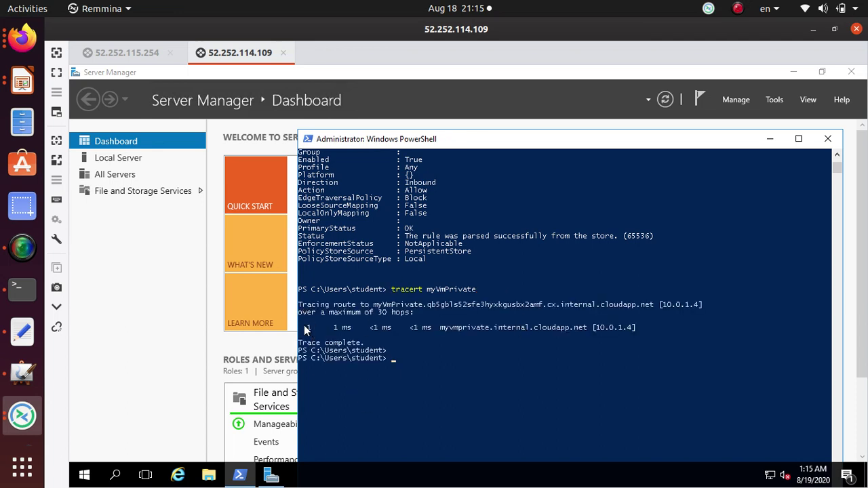
drag(305, 329, 615, 332)
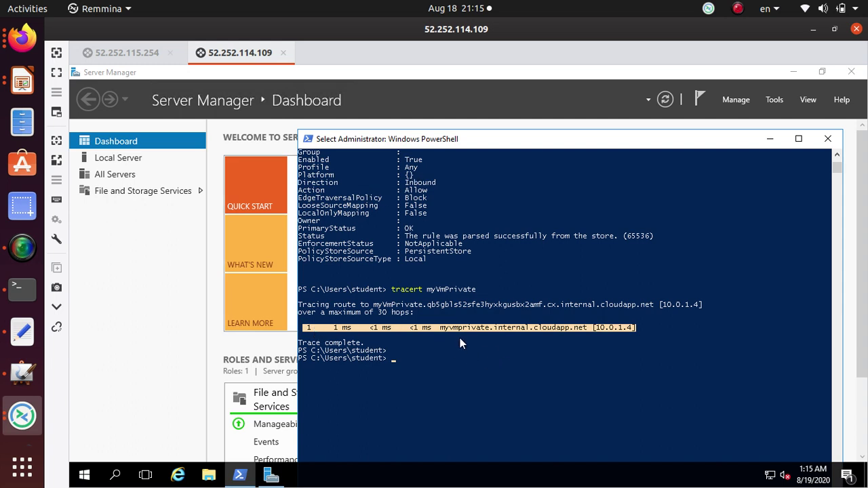
click(441, 326)
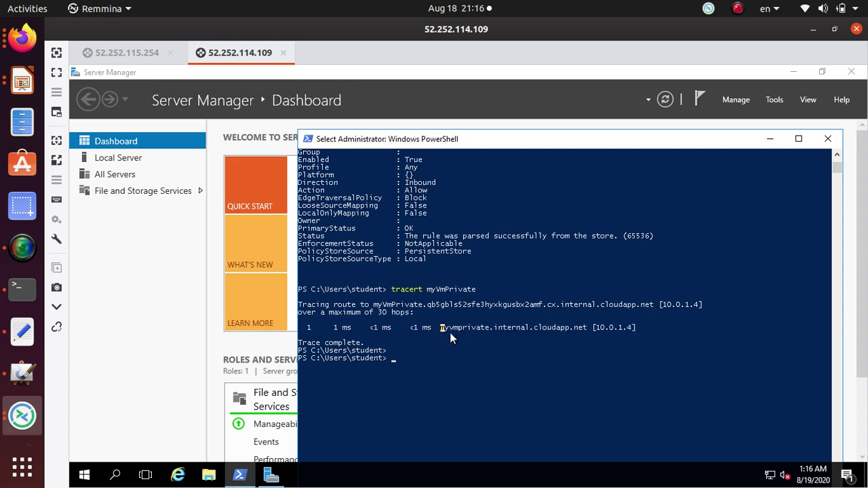
double_click(461, 327)
mouse_move(645, 320)
mouse_down()
mouse_move(594, 329)
mouse_move(293, 324)
mouse_move(289, 290)
mouse_up()
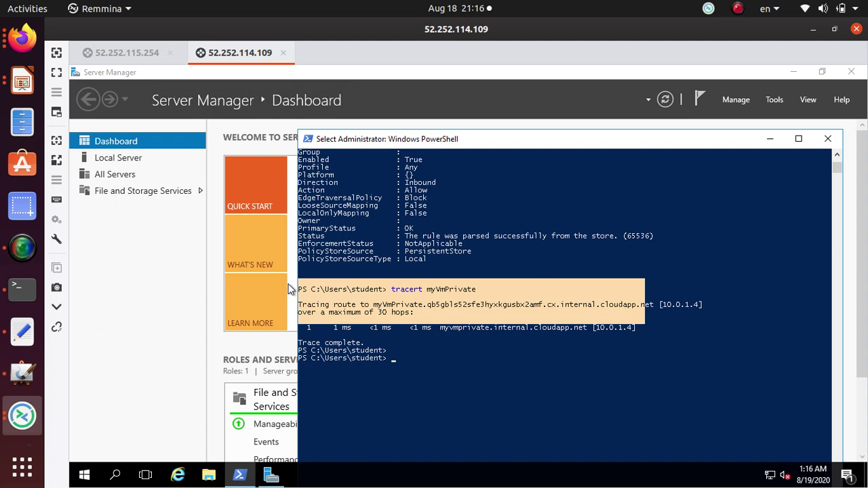
click(608, 323)
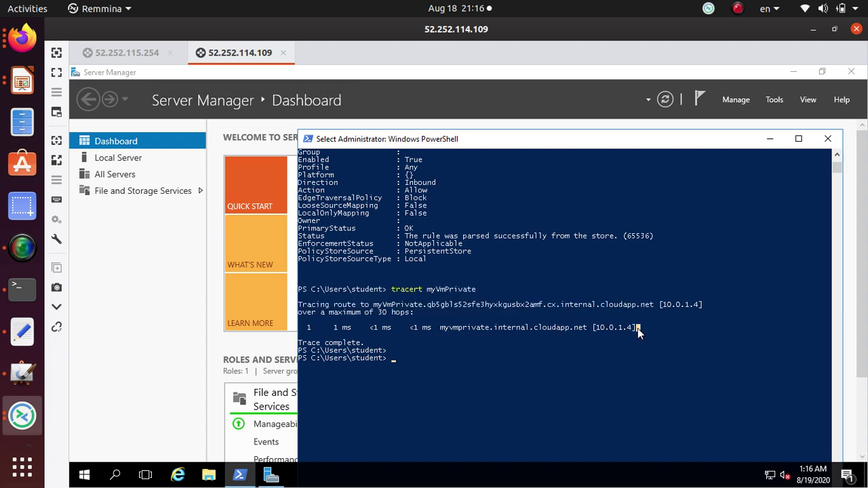
drag(639, 328, 296, 289)
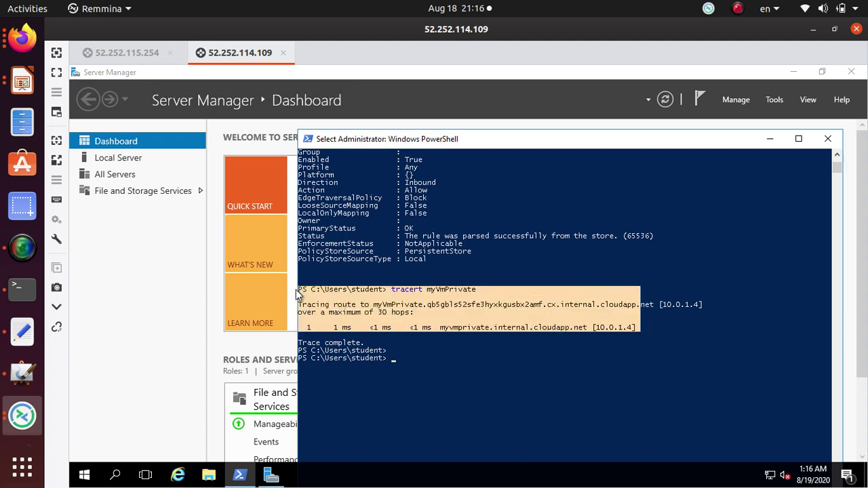
right_click(296, 290)
- Paste the copied tracert output into the Text Editor notes below the link
click(22, 331)
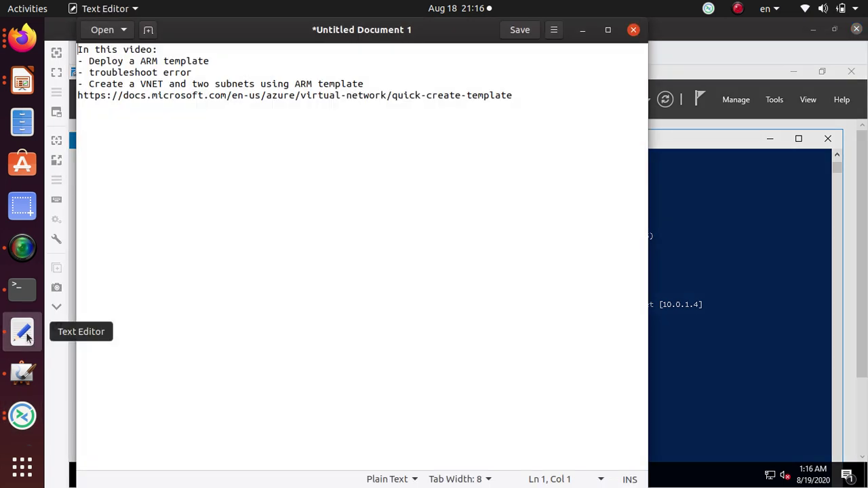
key(Return)
key(Return)
key(Return)
key(Return)
key(Return)
key(Return)
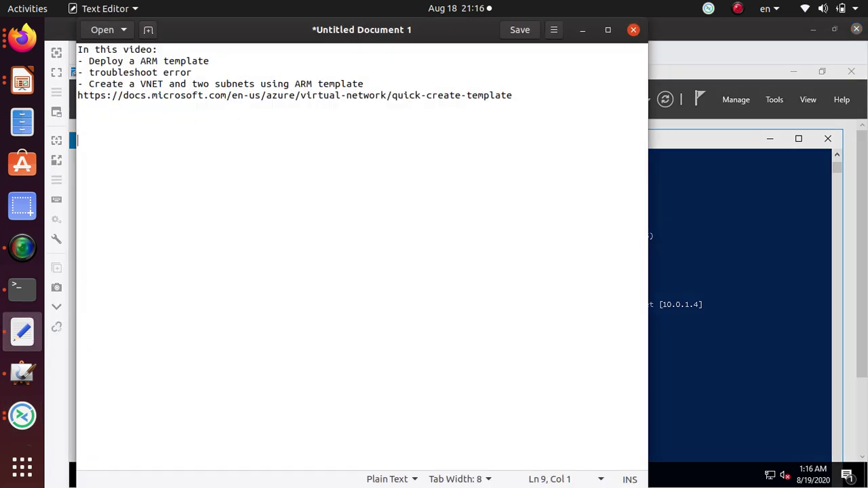
key(ctrl+v)
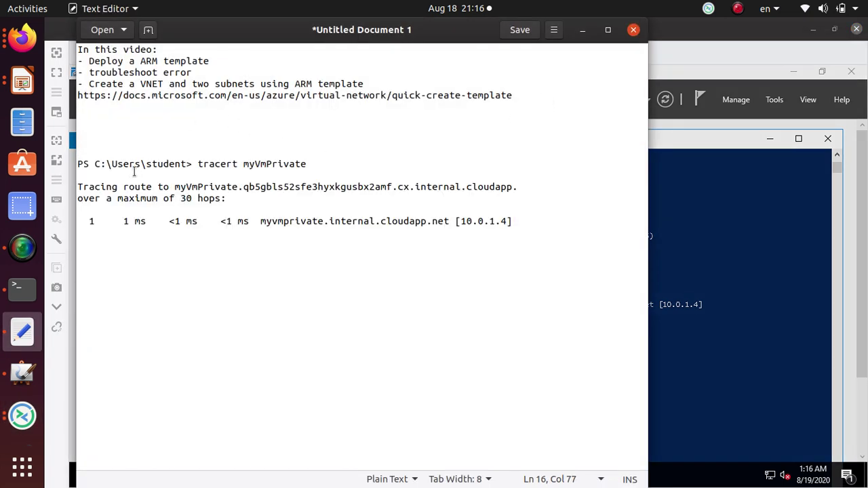
- Label the trace output 'Public->Private -->no user defined route' on the line above it
click(309, 167)
click(194, 156)
text(Public)
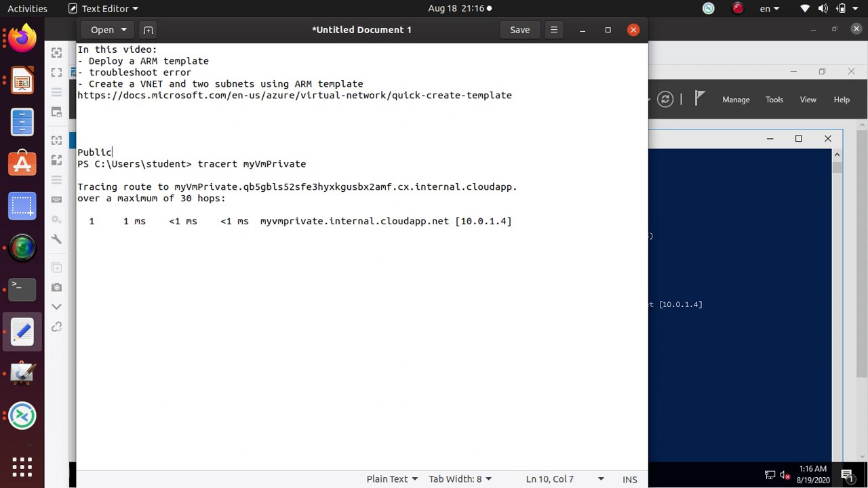
text(->P)
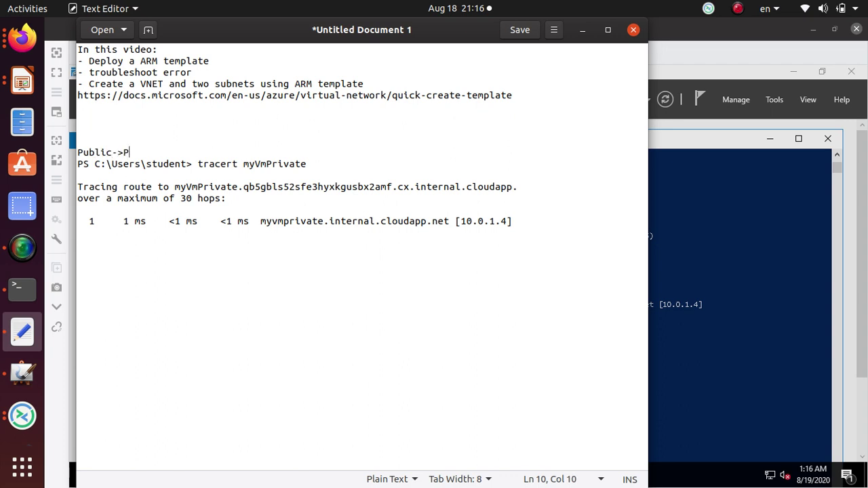
text(rivate -->no user de)
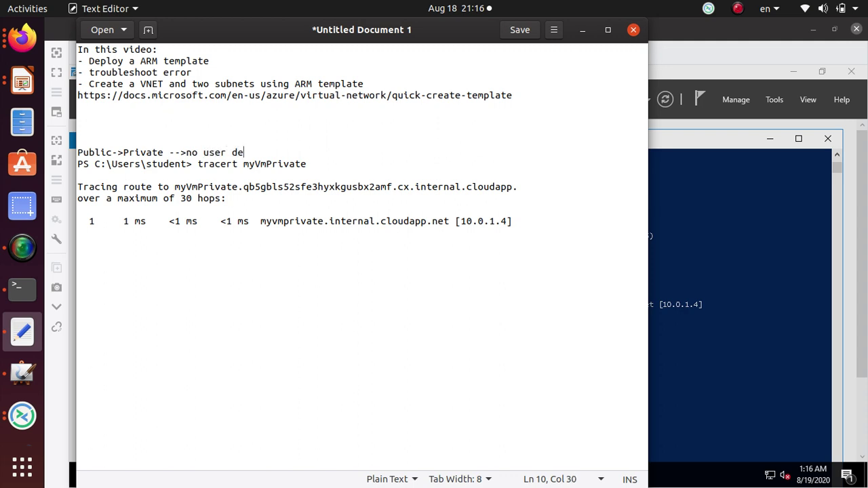
text(fined route)
key(alt+Tab)
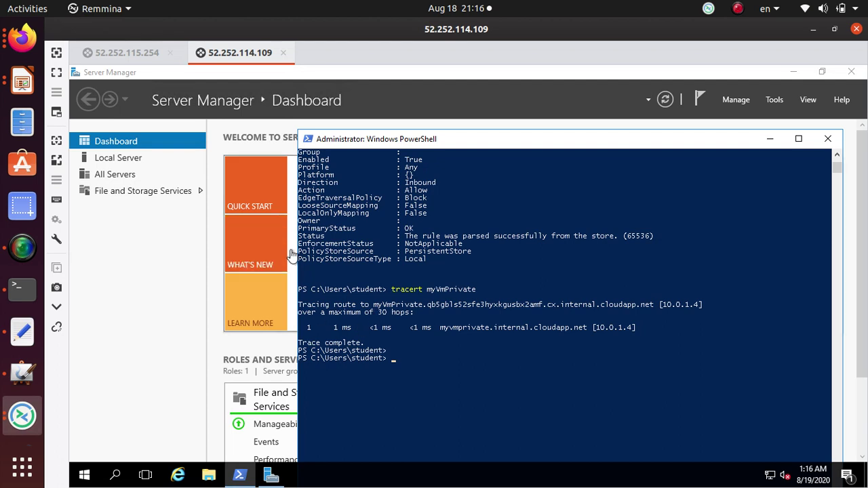
click(113, 57)
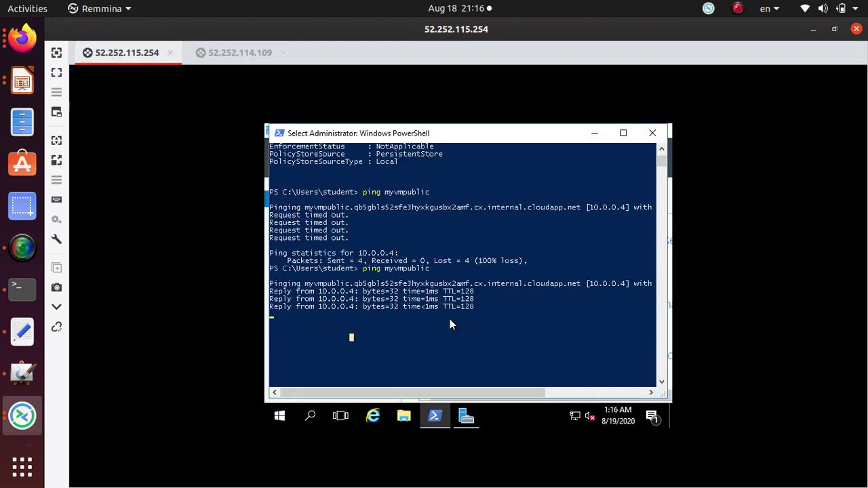
- Paste the tracert myVmPrivate command from the notes at the private VM's PowerShell prompt
key(Escape)
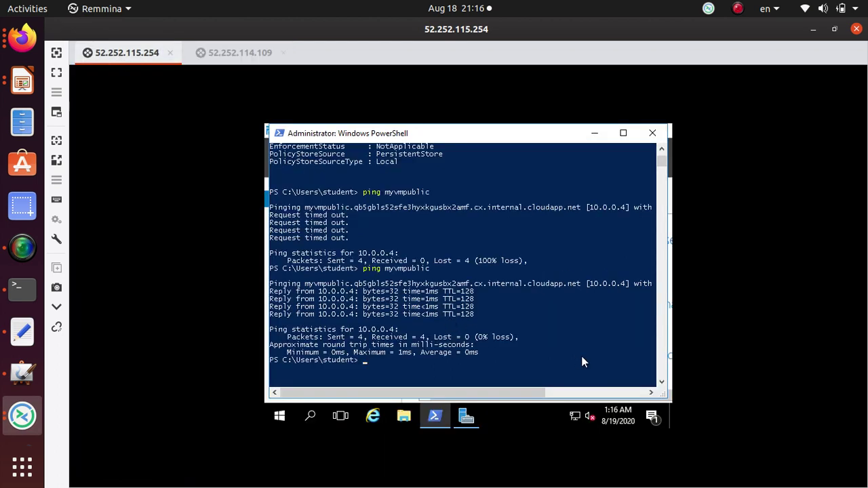
key(alt+Tab)
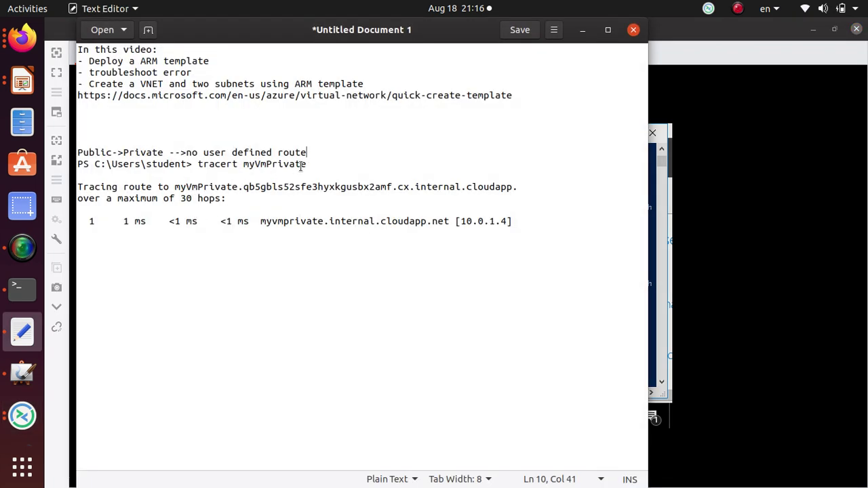
drag(306, 164, 197, 165)
key(ctrl+c)
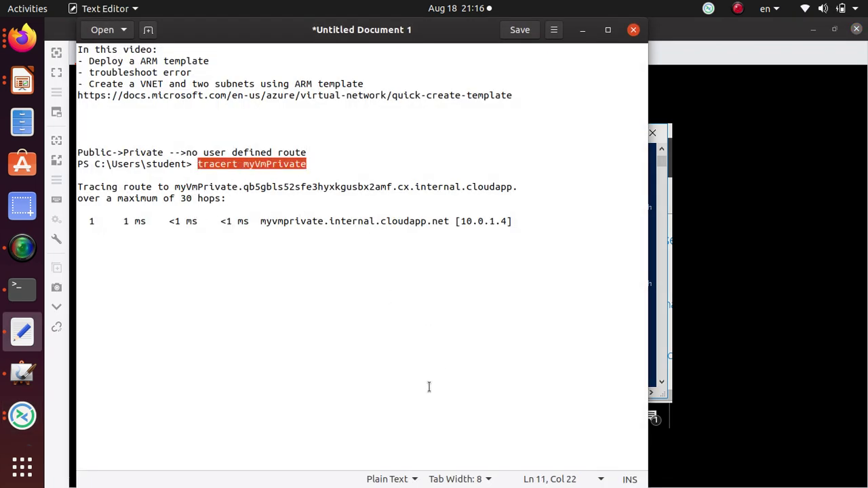
key(alt+Tab)
key(ctrl+v)
- Retarget the trace to myVmPublic and select its one-hop output reaching 10.0.0.4
key(BackSpace)
key(BackSpace)
key(BackSpace)
key(BackSpace)
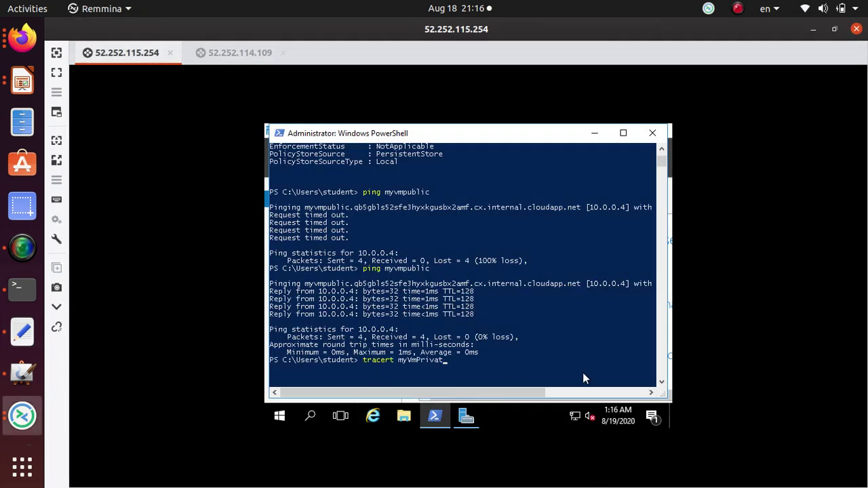
text(ublic)
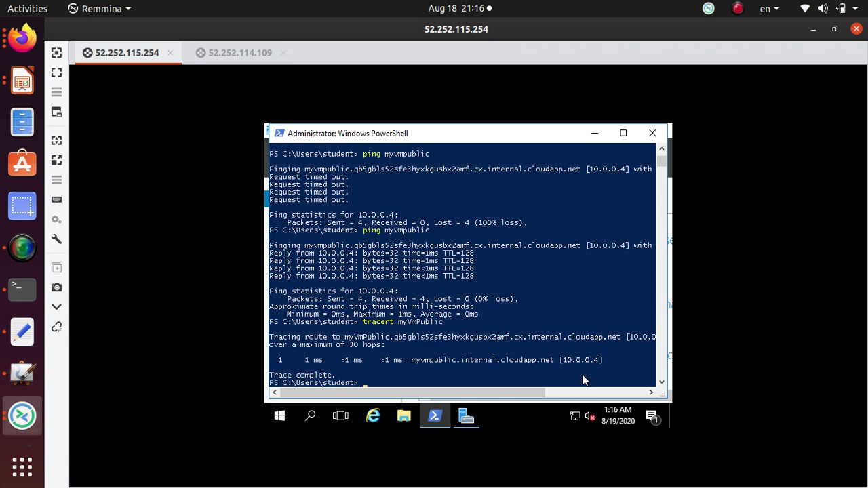
drag(609, 361, 270, 313)
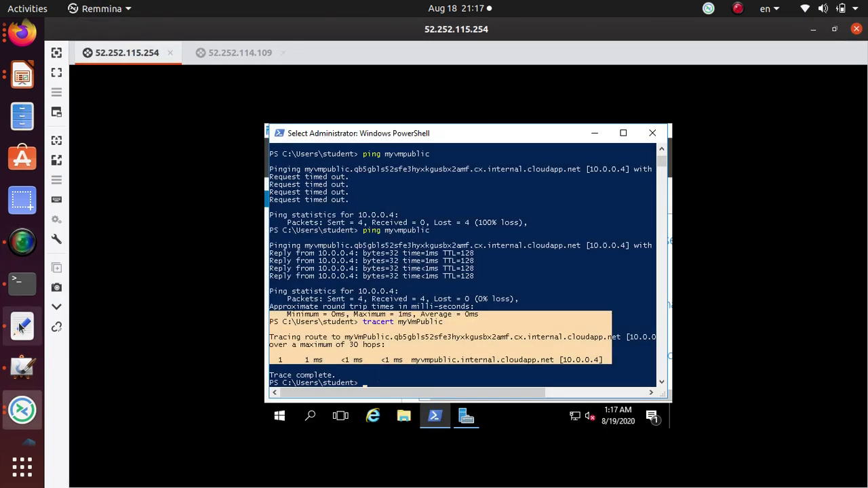
click(19, 370)
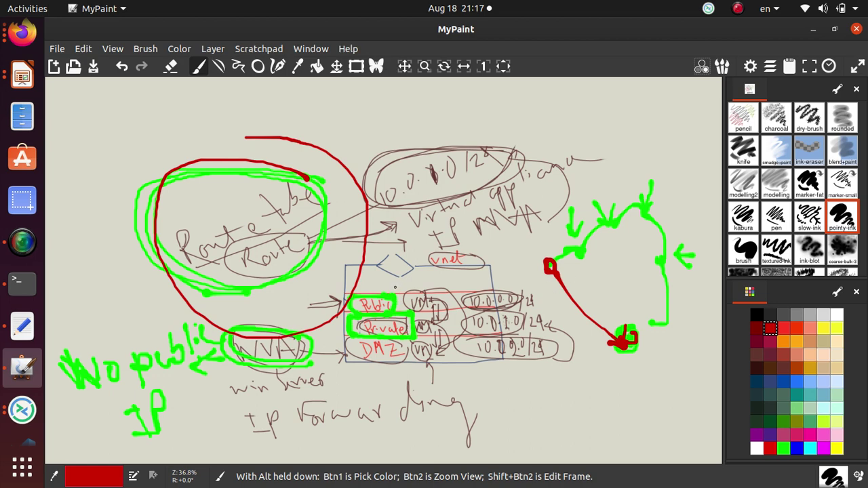
- Handwrite 'Pub' and 'Private' on the canvas with a line between them
scroll(563, 417, down, 4)
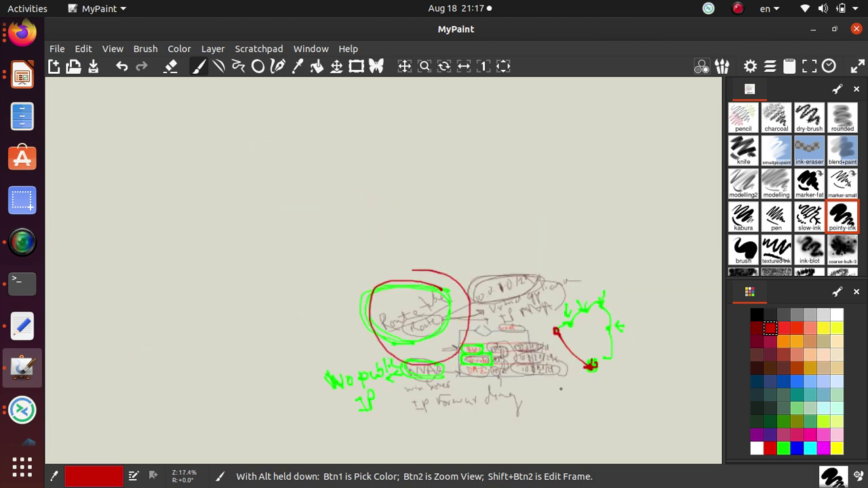
mouse_move(200, 183)
mouse_down()
mouse_move(213, 226)
mouse_move(205, 182)
mouse_move(229, 209)
mouse_move(236, 201)
mouse_up()
mouse_move(239, 176)
mouse_down()
mouse_move(253, 211)
mouse_move(263, 198)
mouse_up()
drag(339, 185, 401, 178)
drag(420, 144, 421, 212)
mouse_move(409, 151)
mouse_down()
mouse_move(423, 163)
mouse_move(405, 164)
mouse_up()
mouse_move(426, 167)
mouse_down()
mouse_move(442, 165)
mouse_move(456, 181)
mouse_move(483, 154)
mouse_up()
mouse_move(490, 153)
mouse_down()
mouse_move(493, 166)
mouse_move(515, 163)
mouse_up()
mouse_move(513, 130)
mouse_down()
mouse_move(528, 167)
mouse_move(541, 144)
mouse_move(571, 156)
mouse_up()
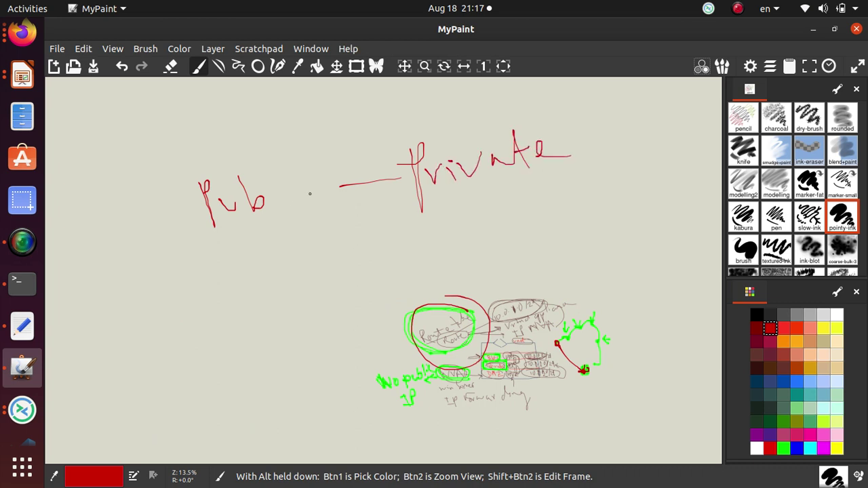
- In orange, outline Pub, write NVA below, and draw arrows routing Pub through NVA to Private
click(796, 342)
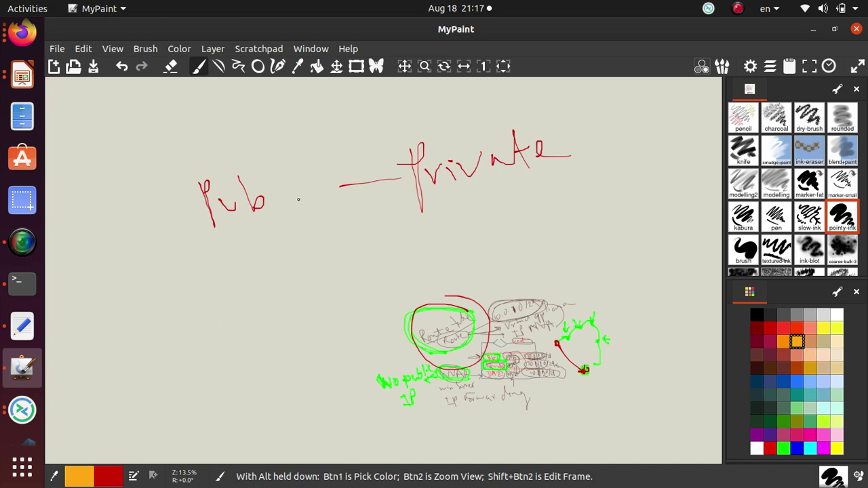
mouse_move(283, 197)
mouse_down()
mouse_move(400, 183)
mouse_move(398, 199)
mouse_move(284, 203)
mouse_move(280, 227)
mouse_up()
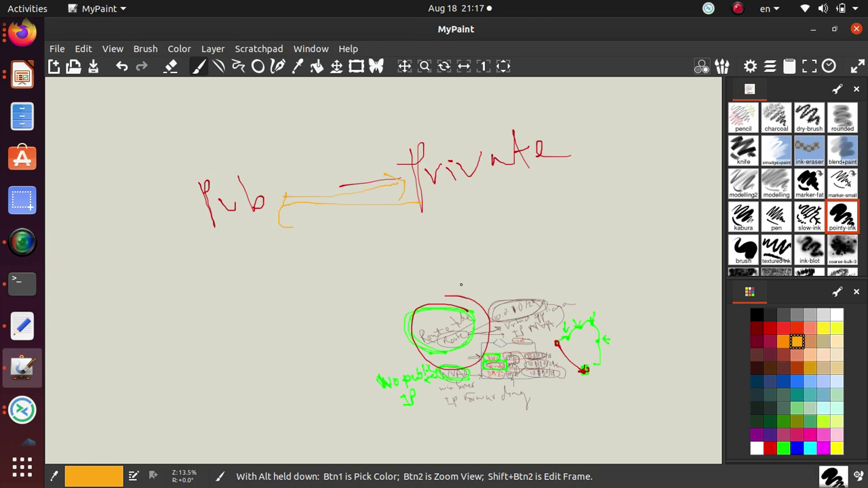
scroll(333, 283, up, 1)
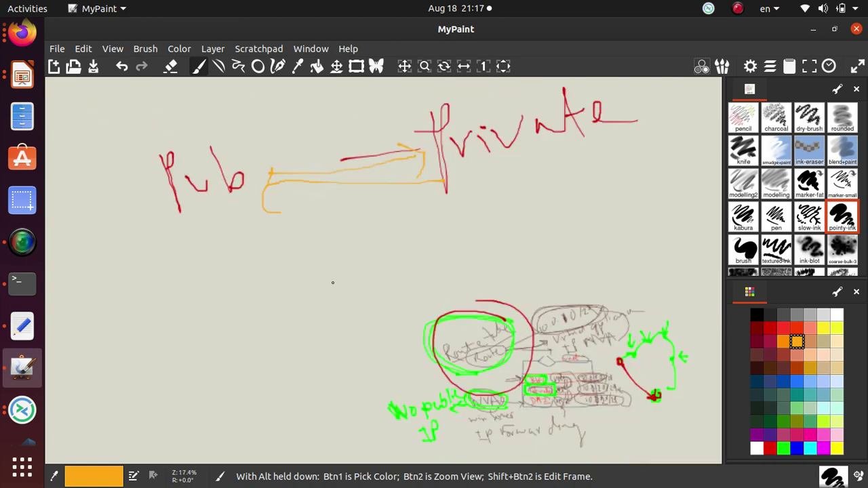
scroll(417, 430, down, 1)
scroll(580, 427, up, 1)
scroll(580, 427, up, 3)
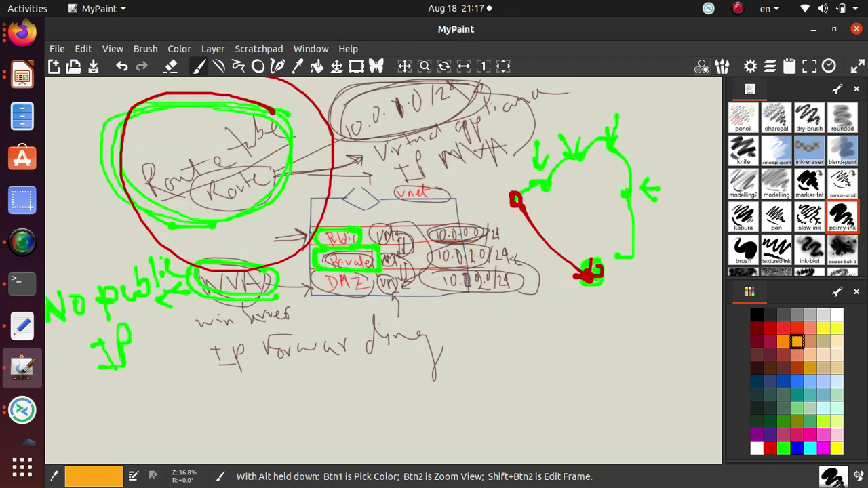
scroll(305, 297, down, 6)
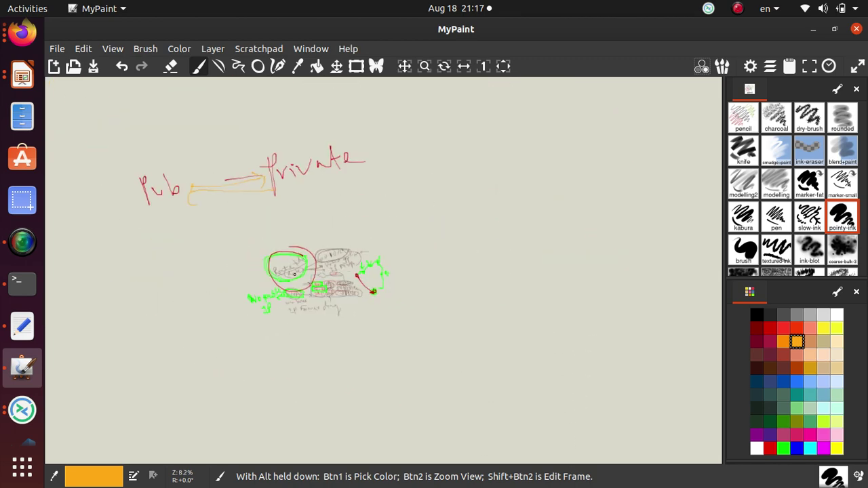
drag(172, 174, 115, 193)
drag(248, 231, 263, 216)
drag(338, 182, 345, 181)
drag(285, 131, 191, 110)
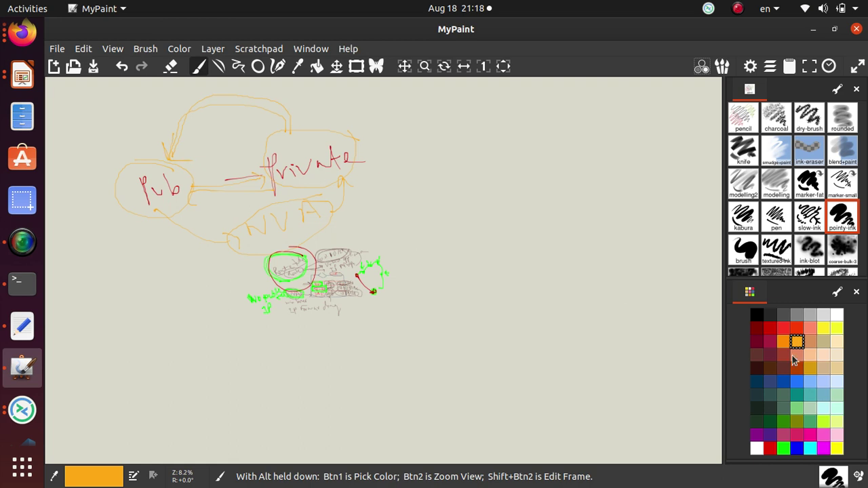
- Draw a red link from the Pub bubble down to NVA
click(783, 329)
drag(160, 216, 231, 245)
scroll(219, 262, up, 2)
scroll(224, 256, down, 2)
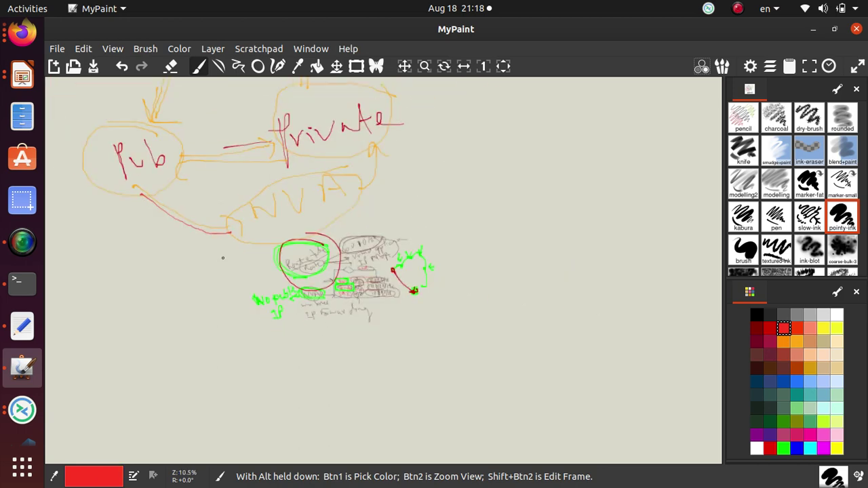
key(alt+Tab)
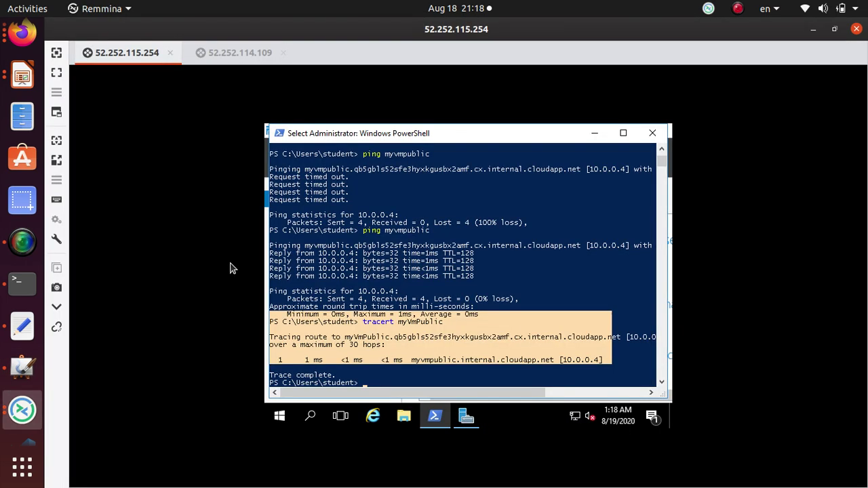
key(alt+Tab)
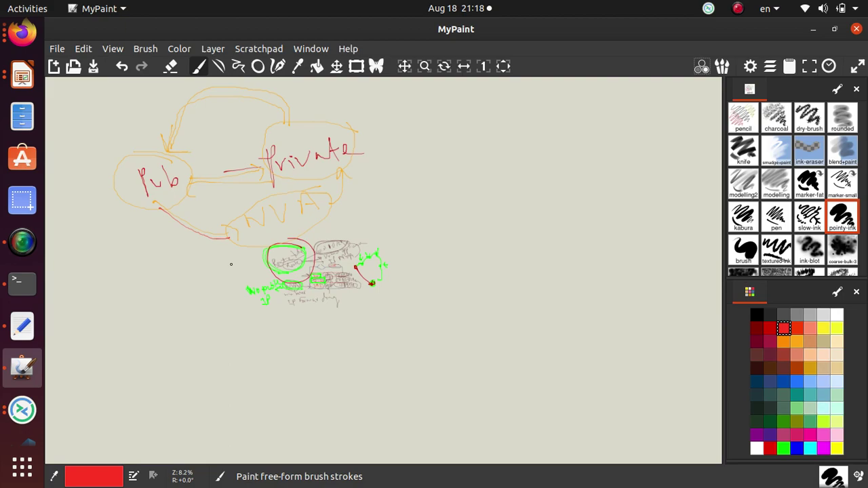
key(alt+Tab)
key(alt+Tab)
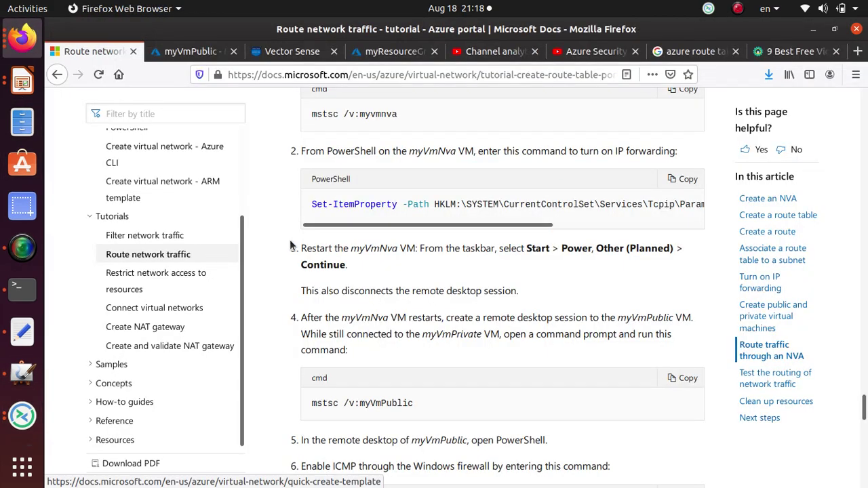
- Copy the words 'Route tables' from step 1 of the tutorial's Create a route section
scroll(291, 246, up, 10)
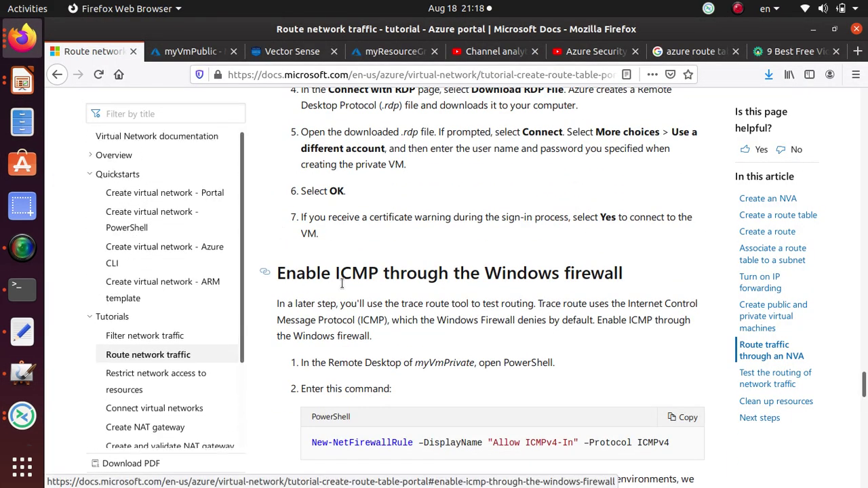
scroll(342, 283, up, 10)
scroll(339, 283, down, 5)
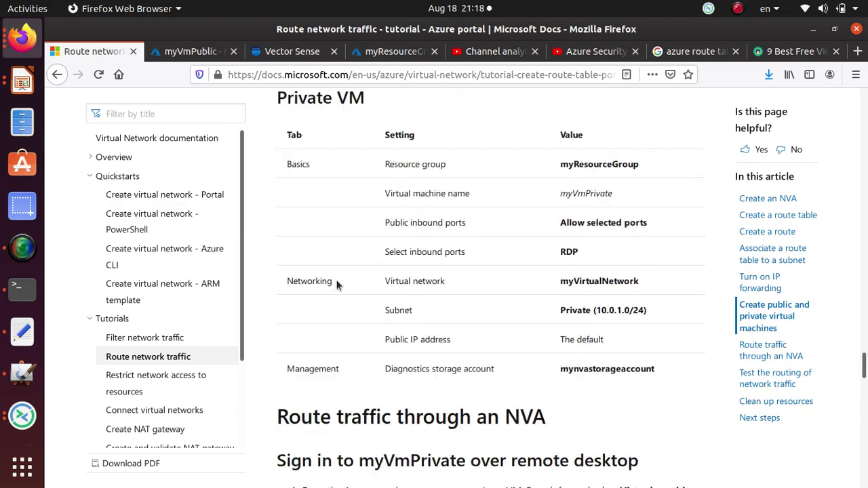
scroll(337, 285, down, 8)
scroll(338, 271, down, 11)
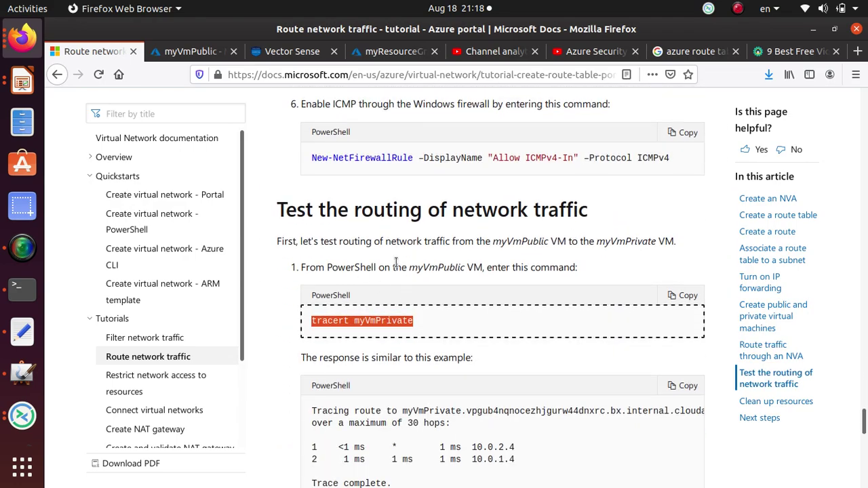
scroll(371, 266, up, 6)
scroll(369, 263, up, 8)
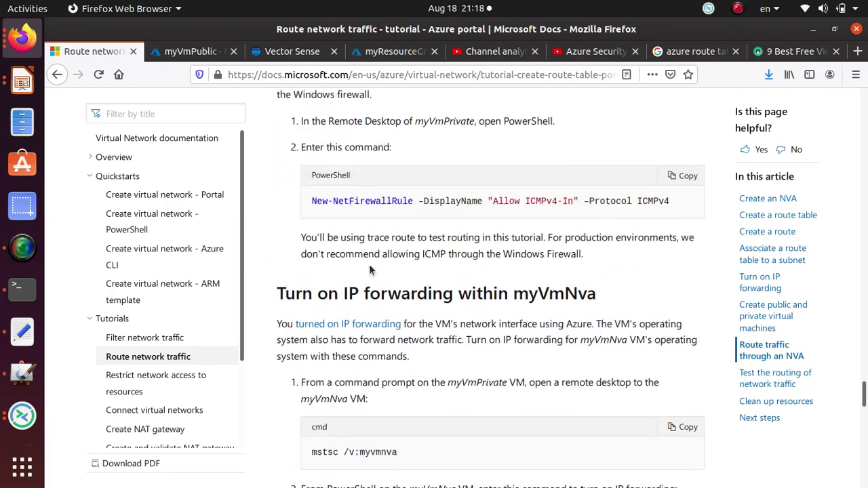
scroll(364, 256, up, 2)
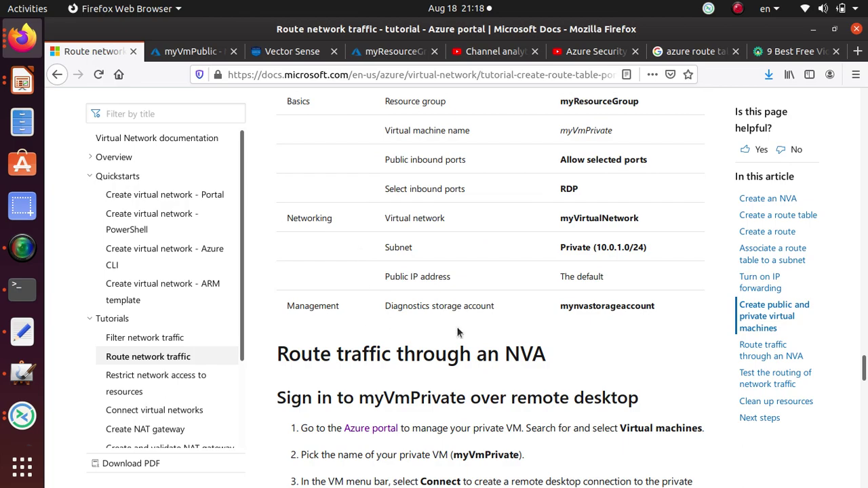
scroll(453, 334, up, 6)
scroll(451, 333, up, 11)
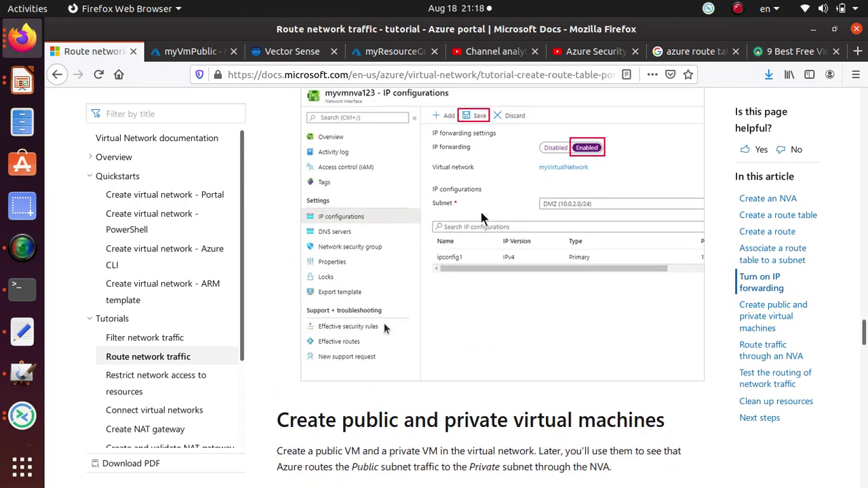
scroll(383, 323, up, 13)
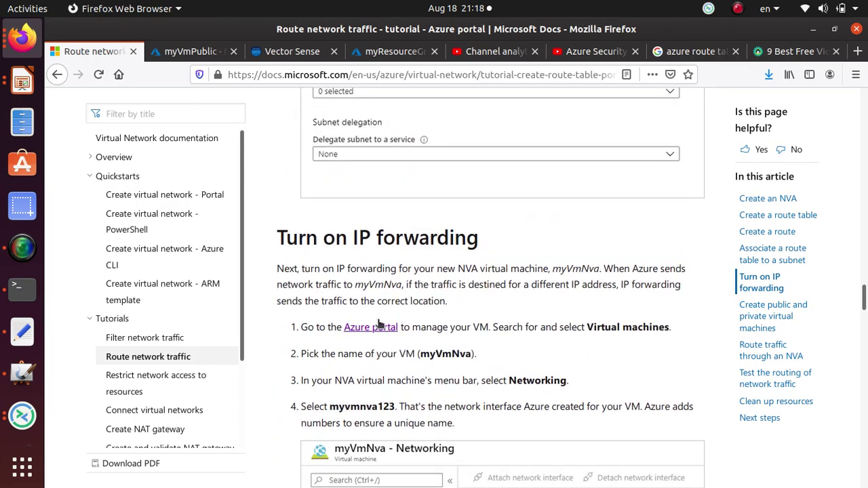
scroll(377, 318, up, 14)
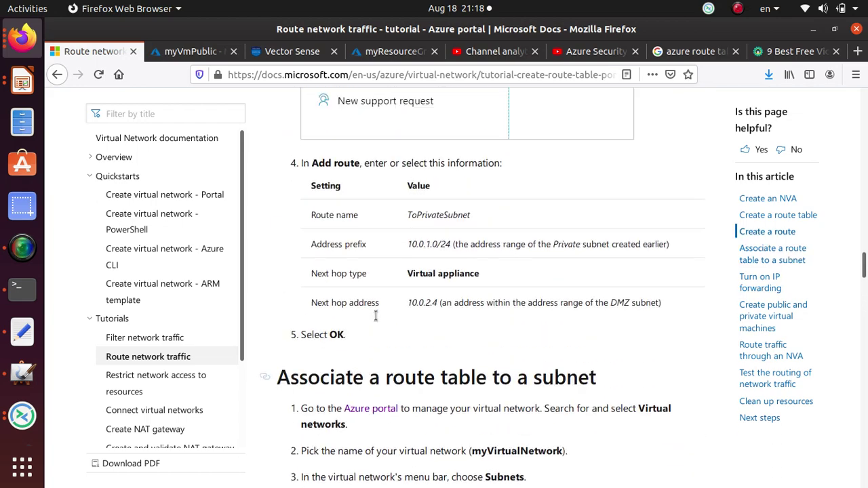
scroll(370, 309, down, 4)
scroll(345, 292, up, 15)
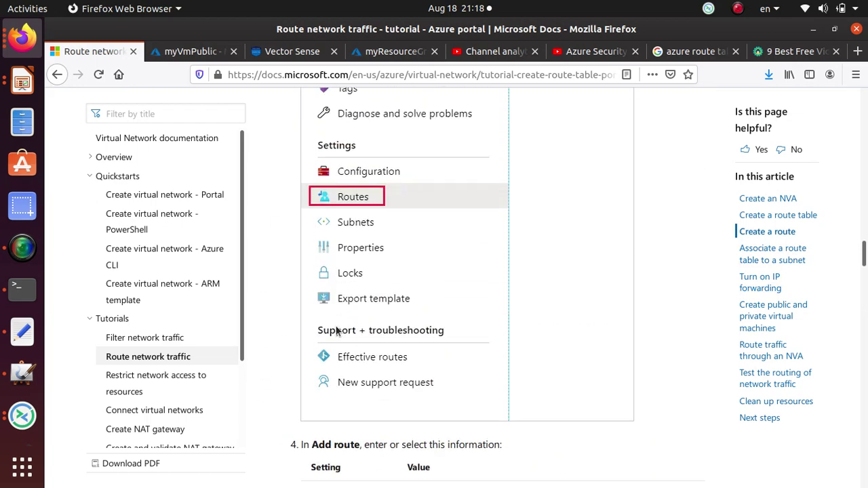
scroll(328, 326, up, 3)
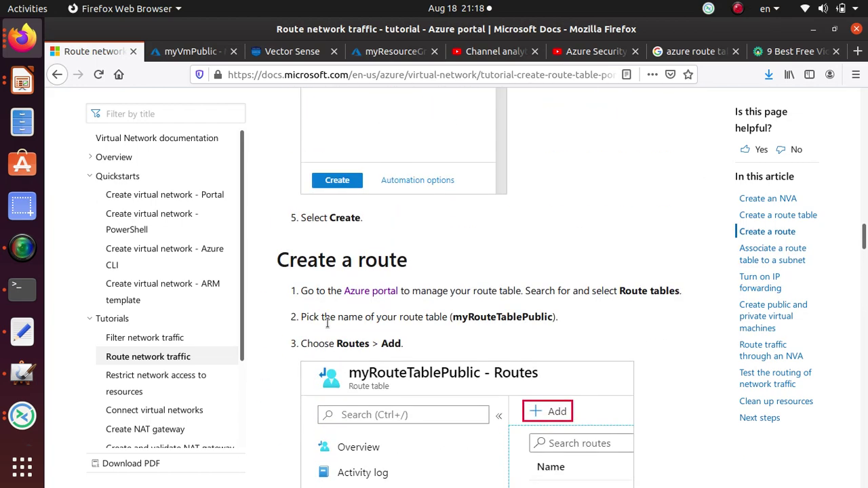
drag(618, 291, 681, 292)
right_click(668, 297)
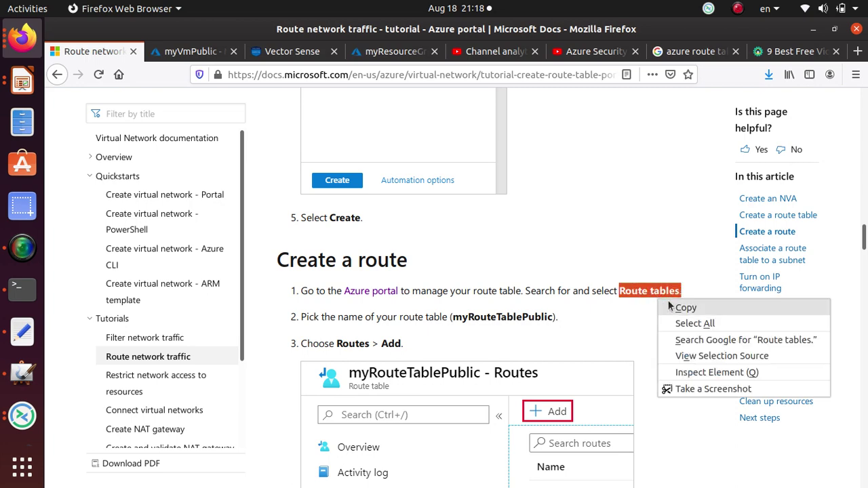
click(685, 304)
- Search the portal for 'Route tables' and open the Route tables service
click(180, 52)
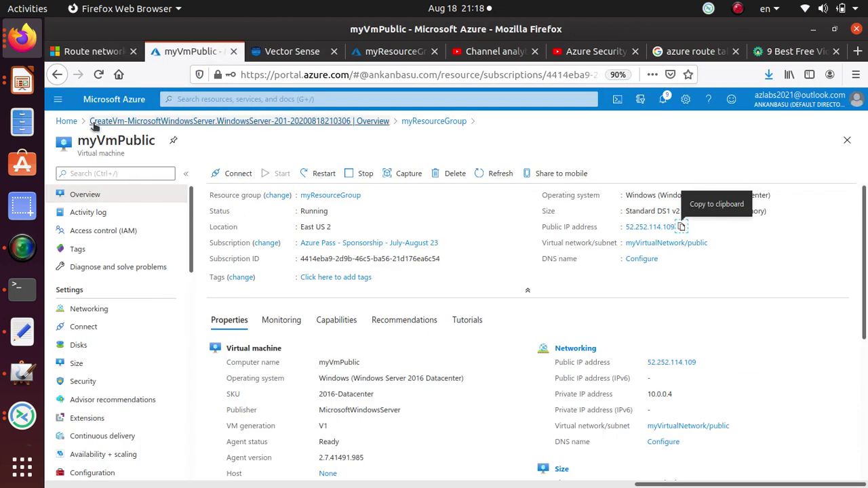
click(67, 121)
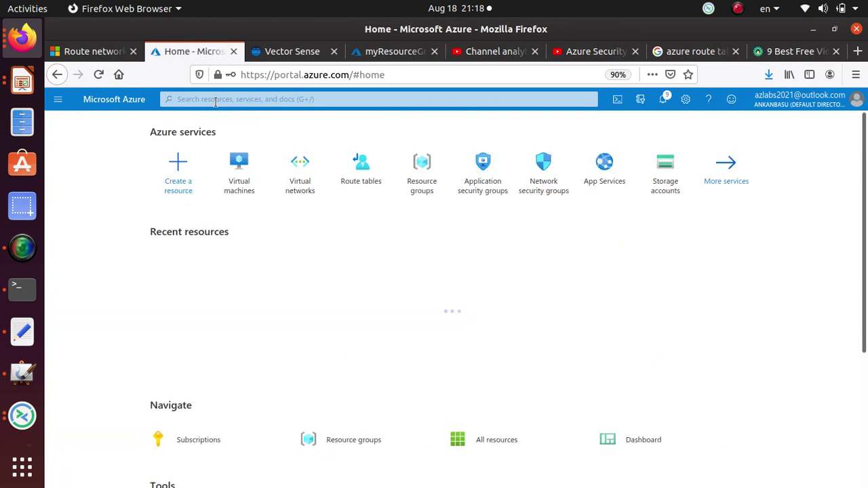
click(205, 99)
key(ctrl+v)
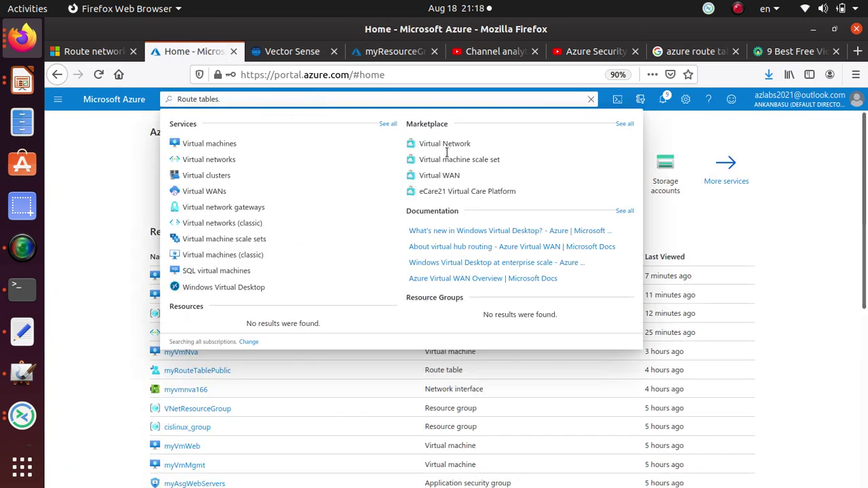
key(BackSpace)
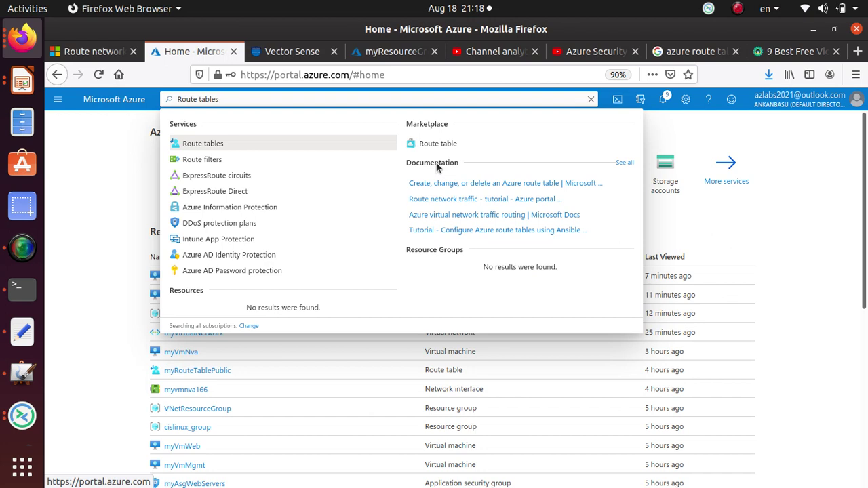
click(213, 143)
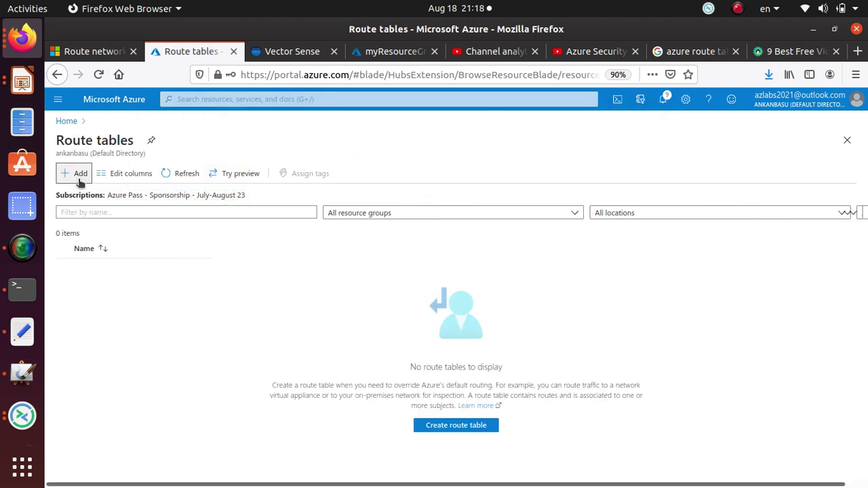
- Copy the route name ToPrivateSubnet from the tutorial's Add route table
click(106, 54)
scroll(532, 253, down, 10)
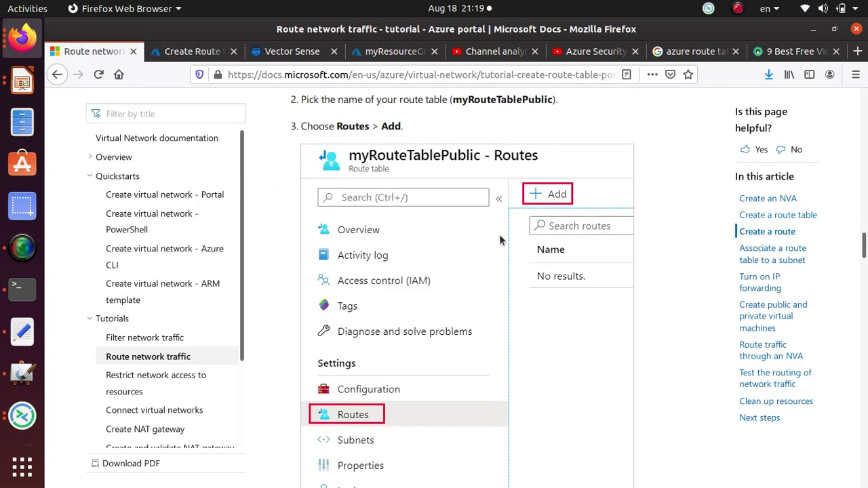
scroll(498, 239, down, 8)
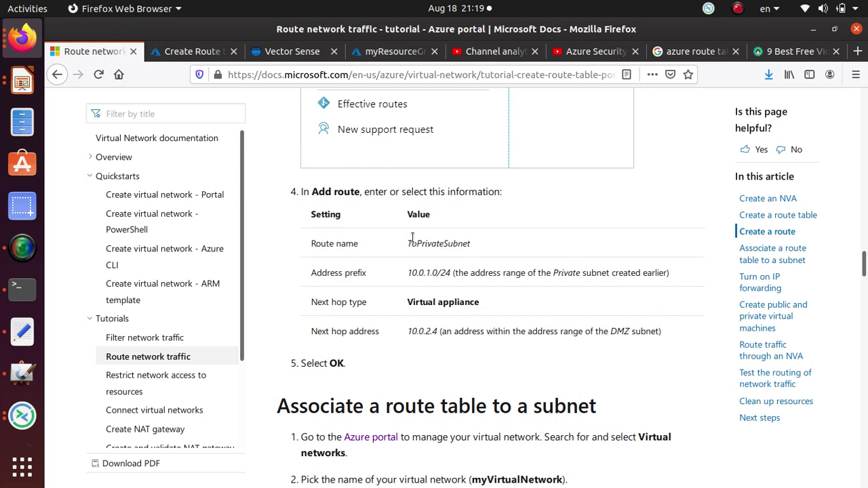
drag(474, 248, 406, 247)
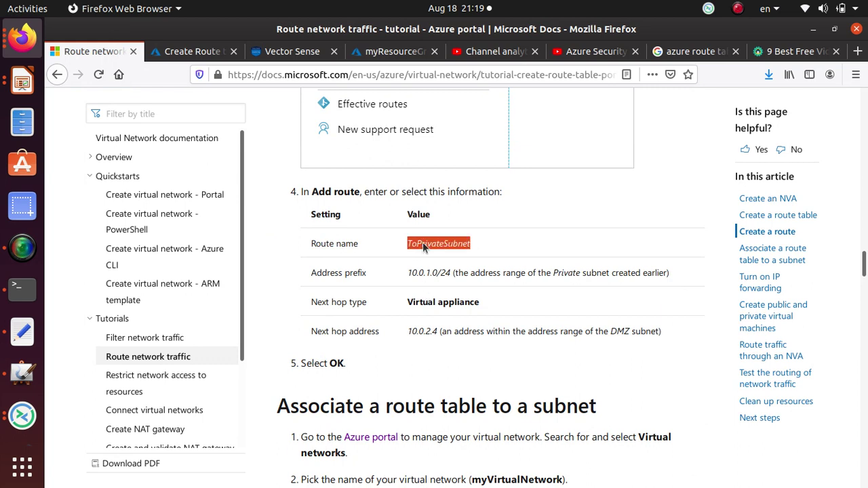
right_click(423, 246)
click(453, 255)
- Fill in route table ToPrivateSubnet, resource group myResourceGroup, region East US 2, and reach Review + create
click(197, 51)
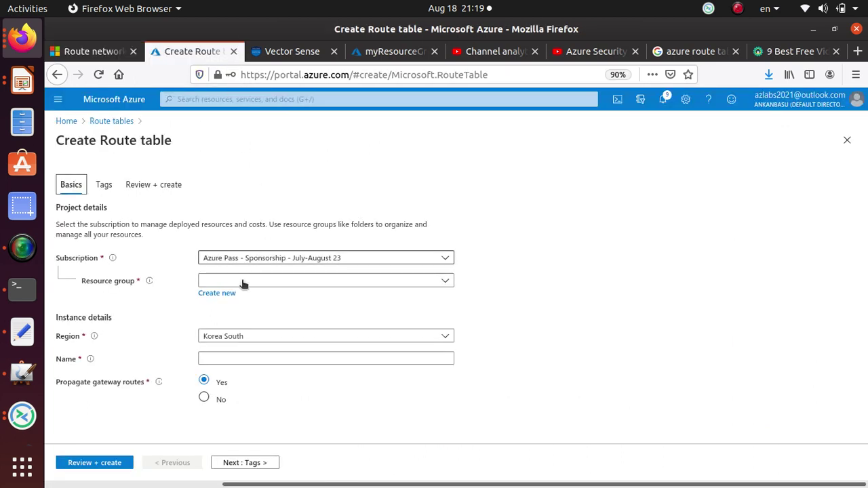
click(237, 282)
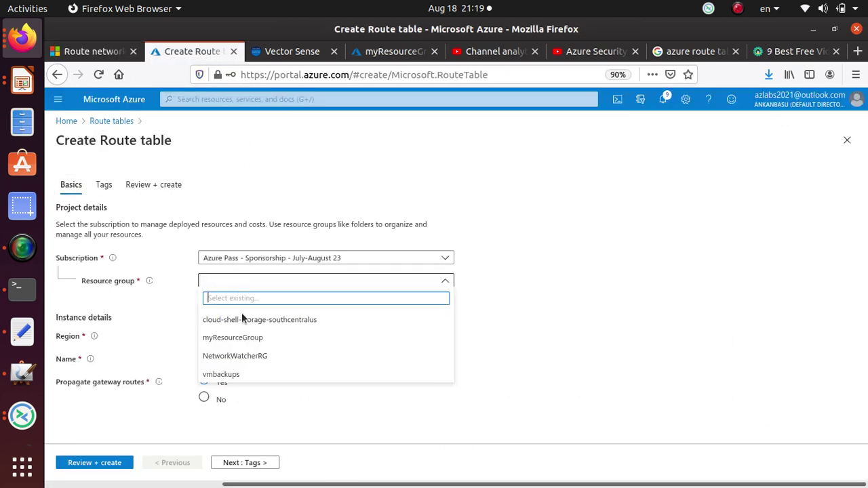
click(251, 337)
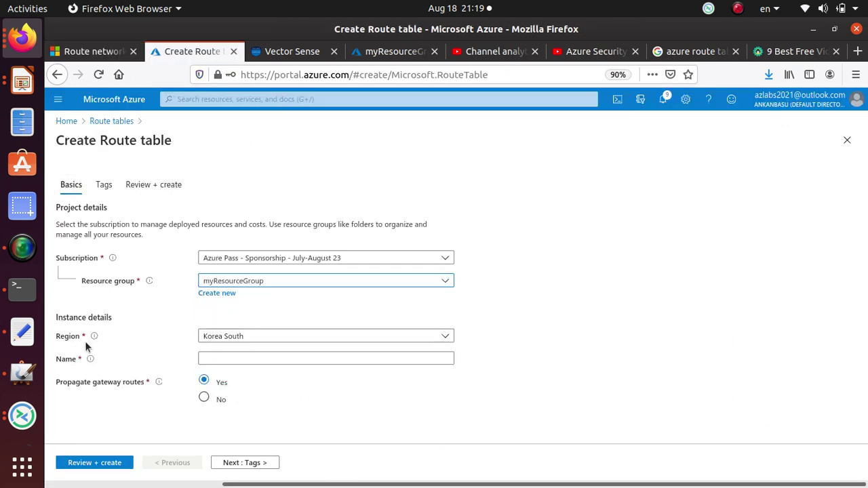
click(222, 362)
key(ctrl+v)
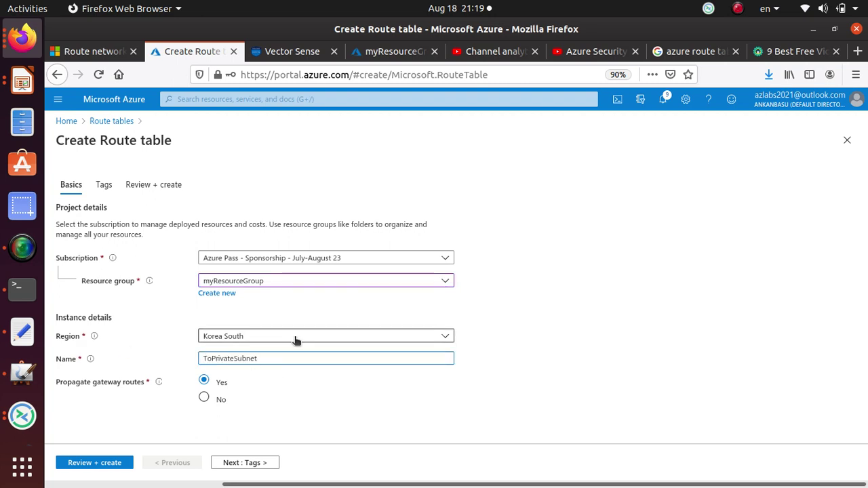
click(296, 339)
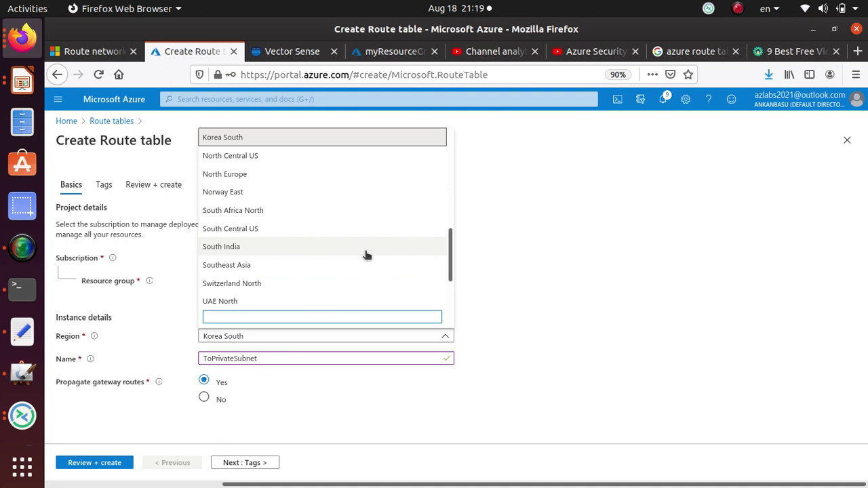
scroll(366, 255, up, 5)
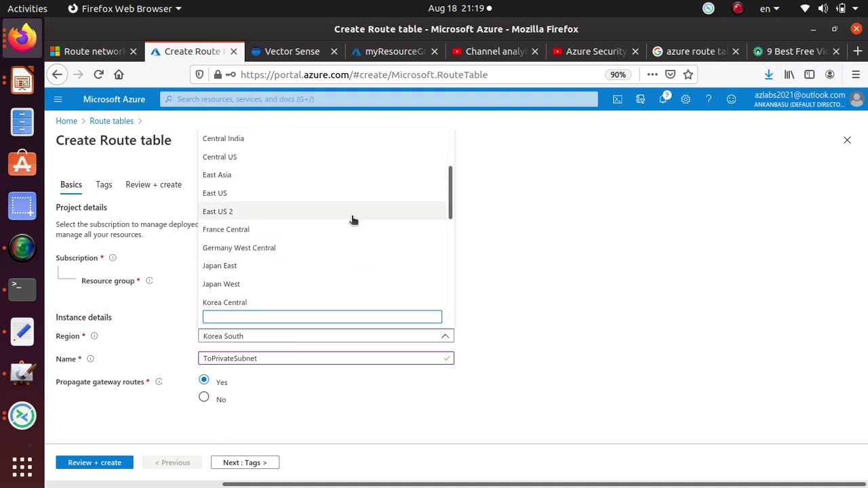
click(353, 212)
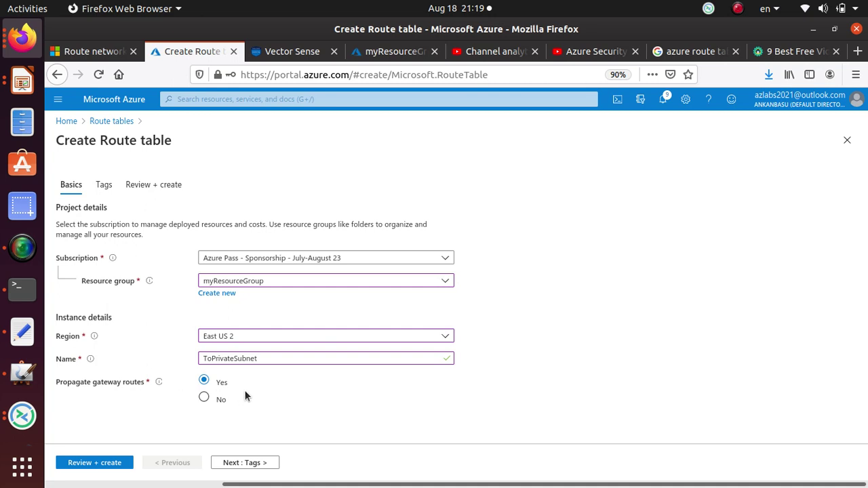
click(262, 467)
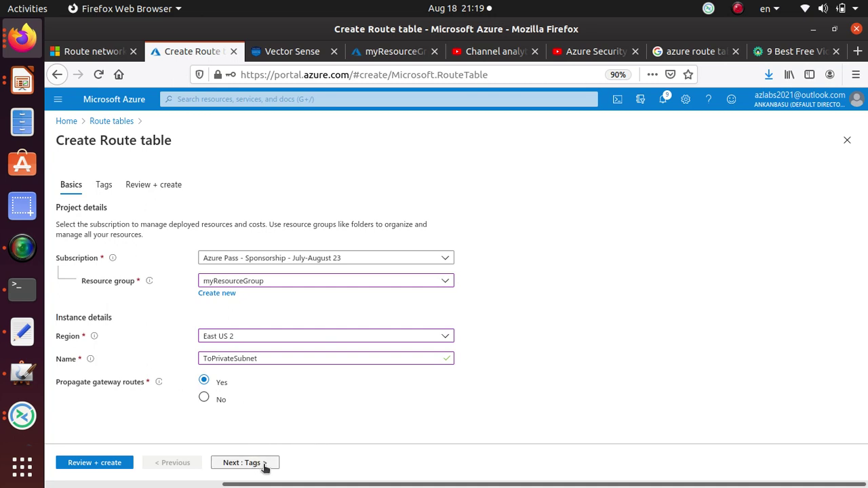
click(264, 464)
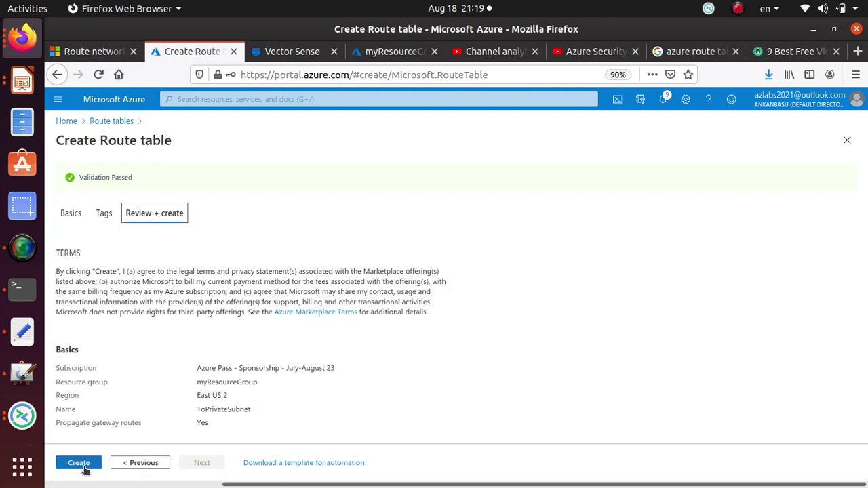
- Create the ToPrivateSubnet route table, open it, and begin adding a route under Routes
click(82, 465)
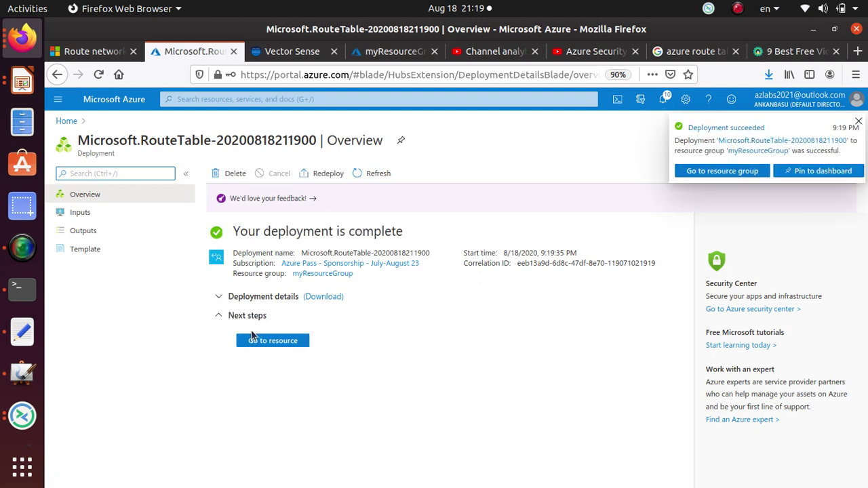
click(279, 340)
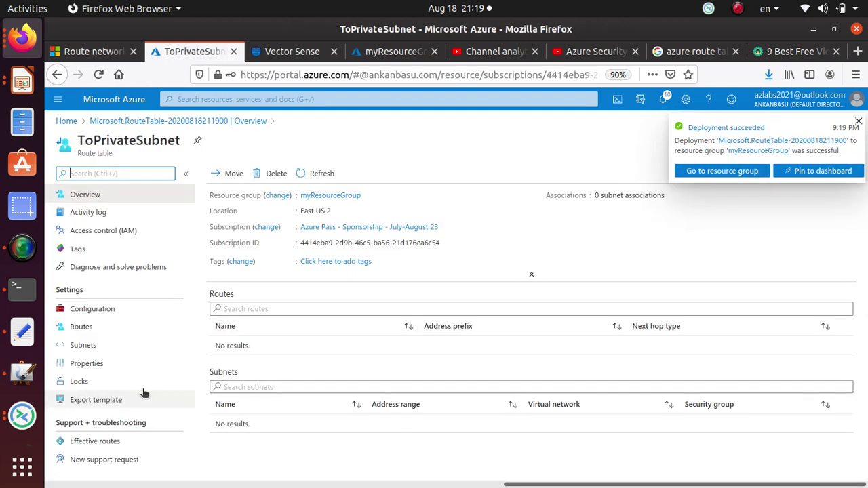
click(113, 330)
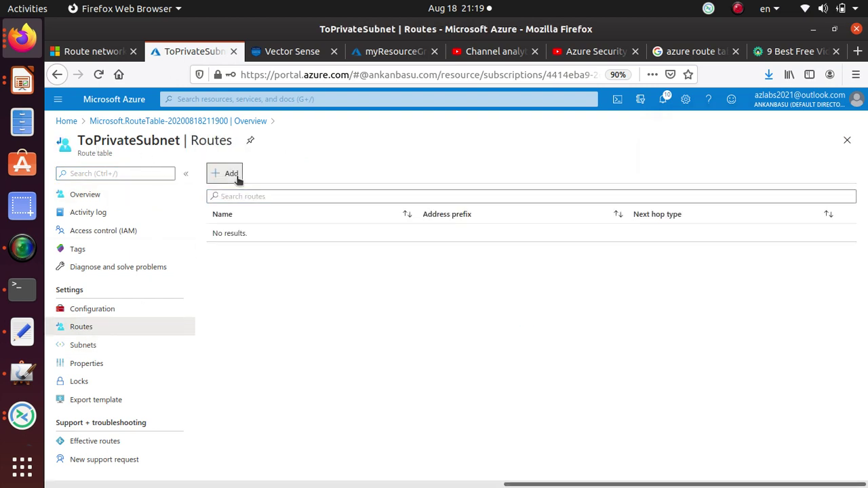
click(233, 174)
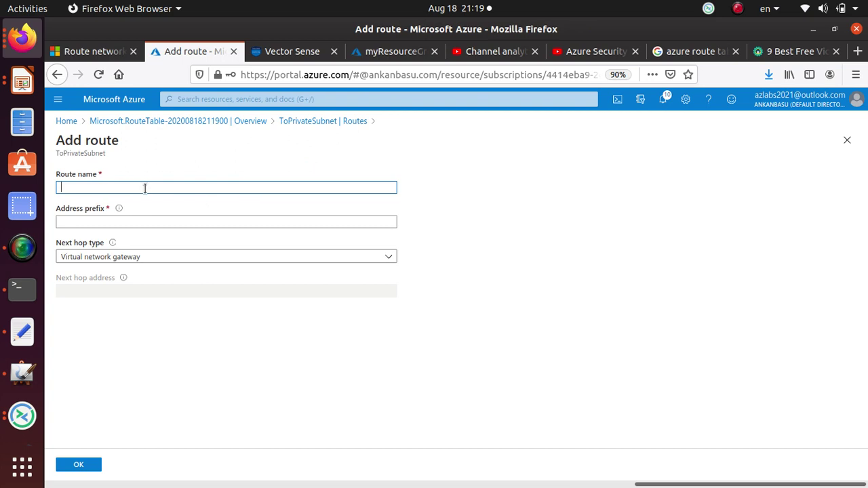
- Enter address prefix 10.0.1.0/24 with next hop Virtual appliance at 10.0.2.4
click(84, 222)
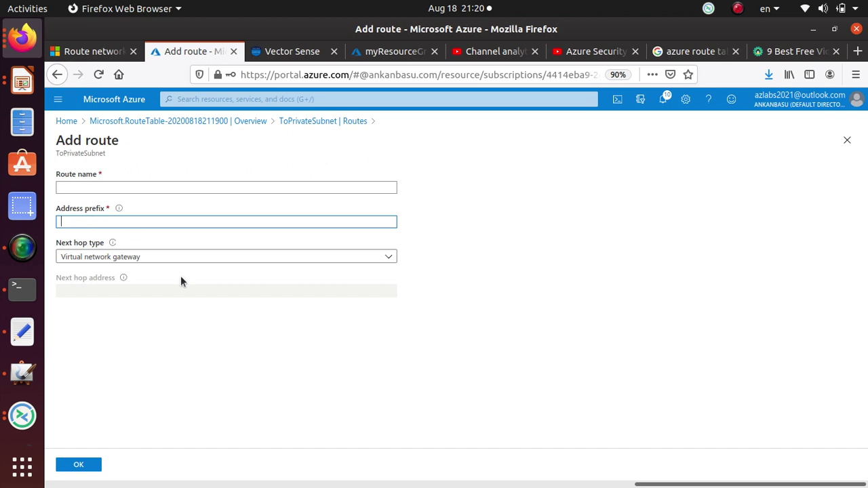
text(10.0.1.)
text(0/24)
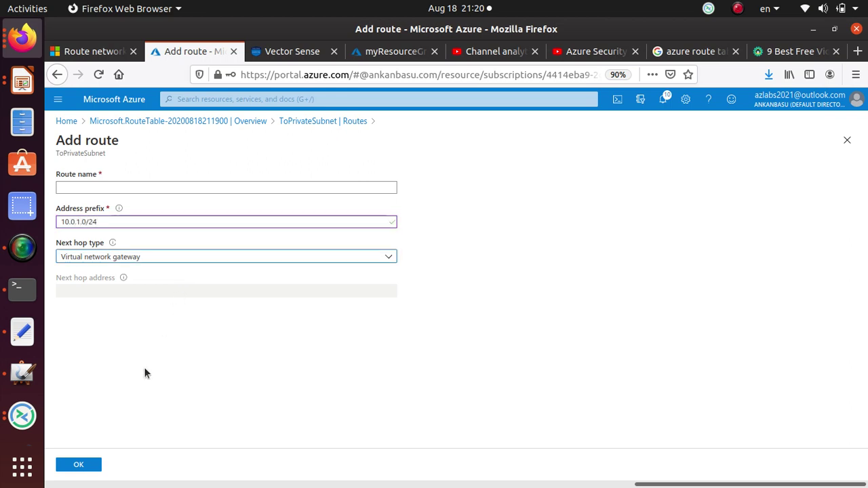
click(112, 259)
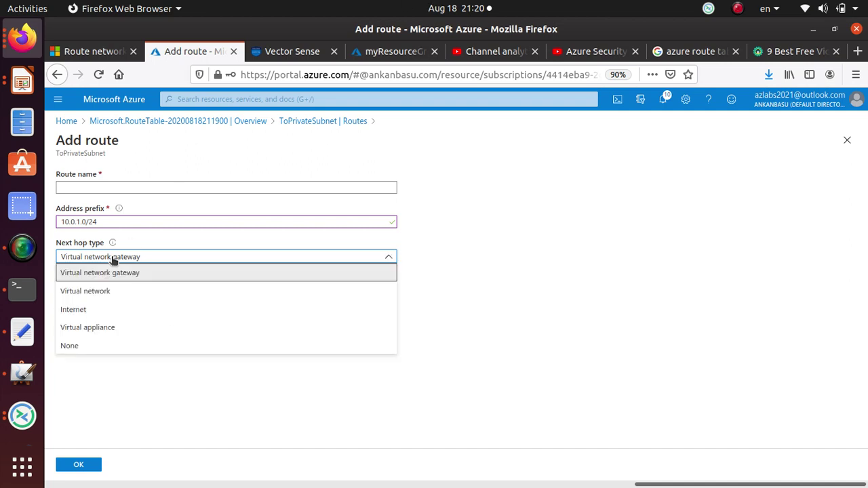
click(112, 328)
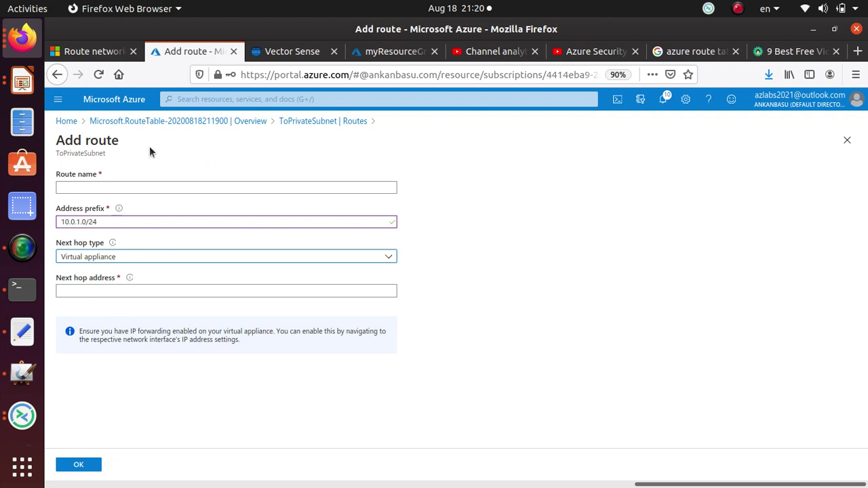
click(106, 221)
triple_click(80, 221)
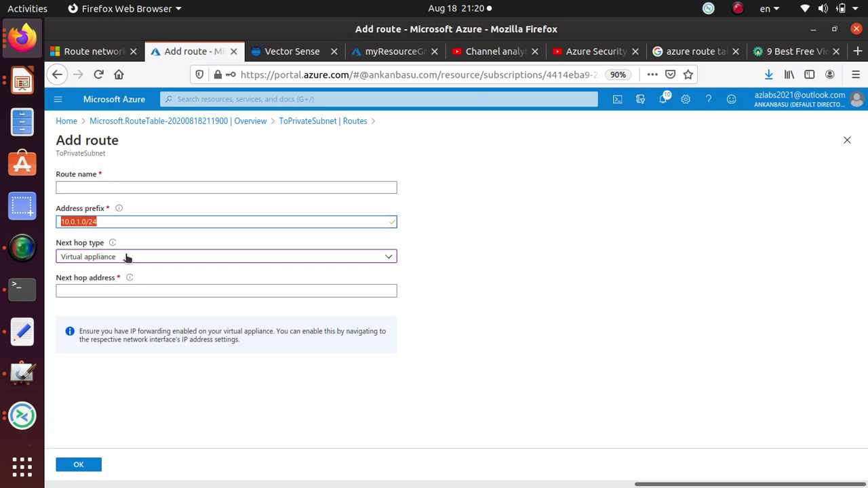
click(116, 293)
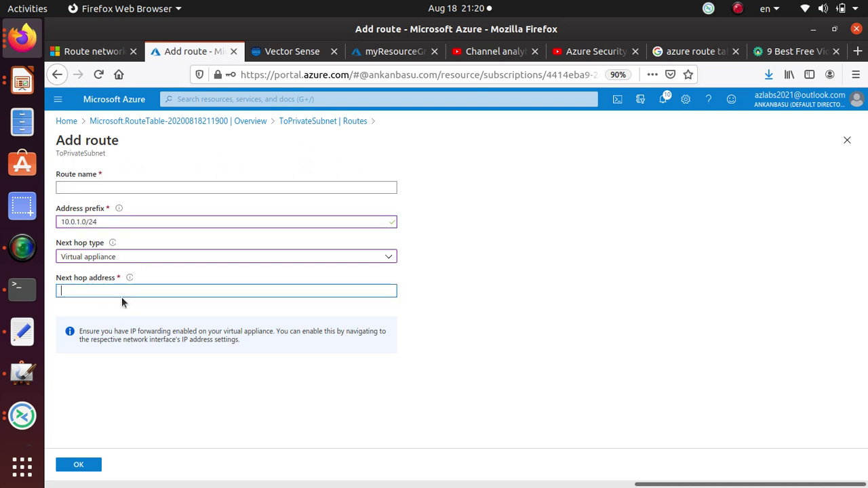
text(10.0.2.4)
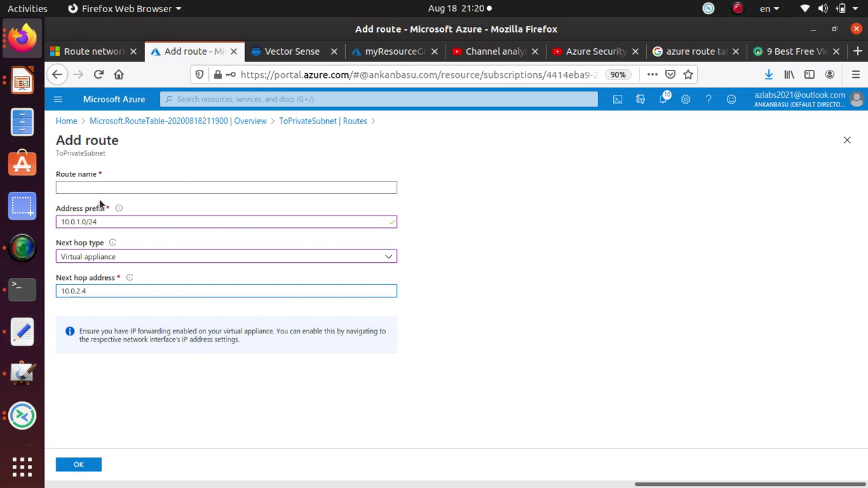
click(88, 51)
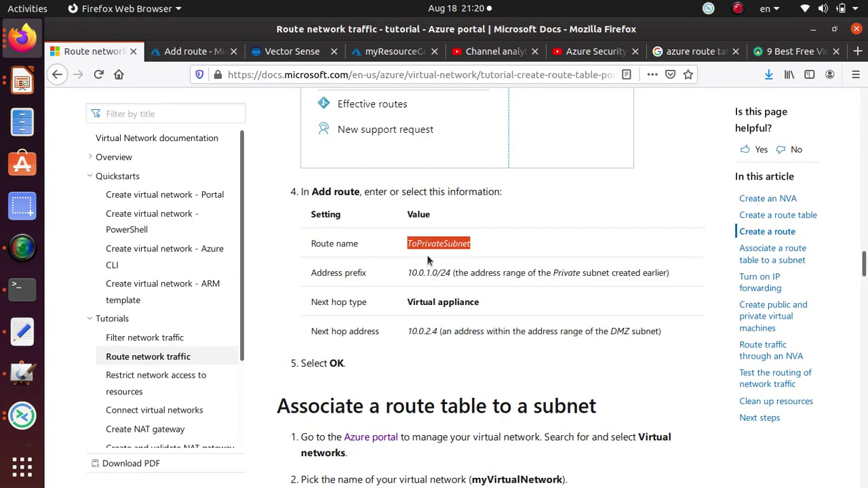
- Copy the name myRouteTablePublic from the tutorial and check the Add route form
scroll(431, 272, down, 5)
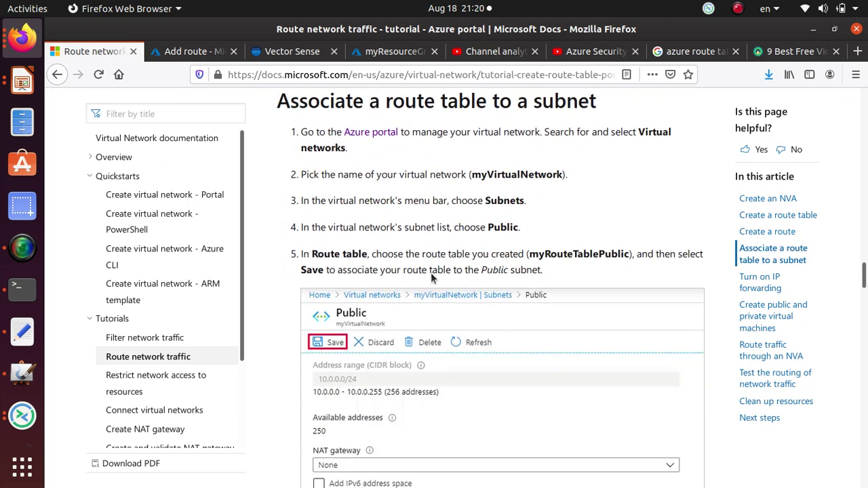
scroll(430, 272, up, 3)
scroll(430, 272, down, 3)
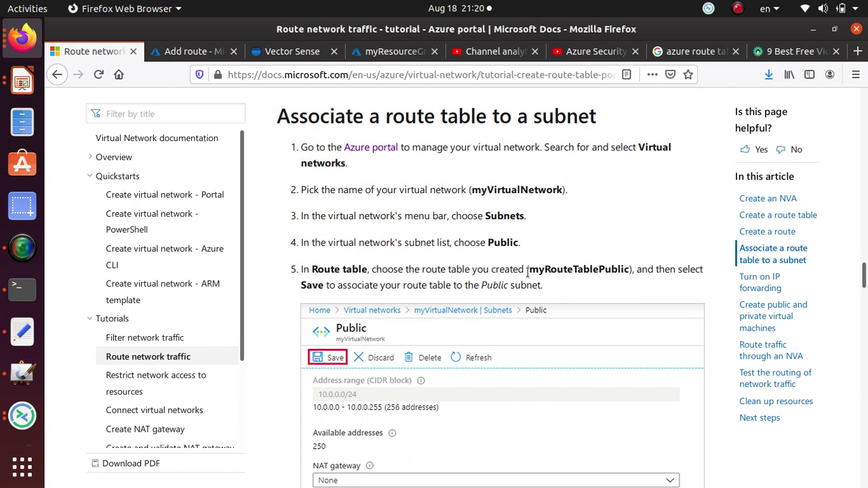
drag(528, 269, 632, 271)
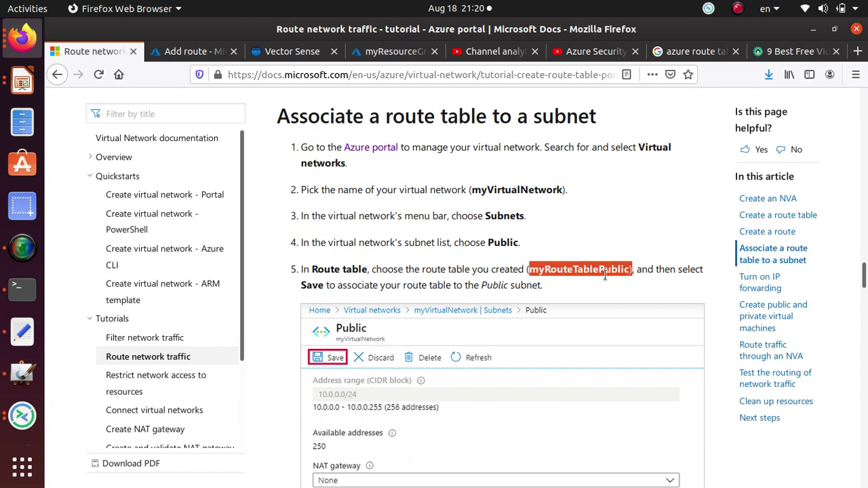
right_click(605, 273)
click(629, 288)
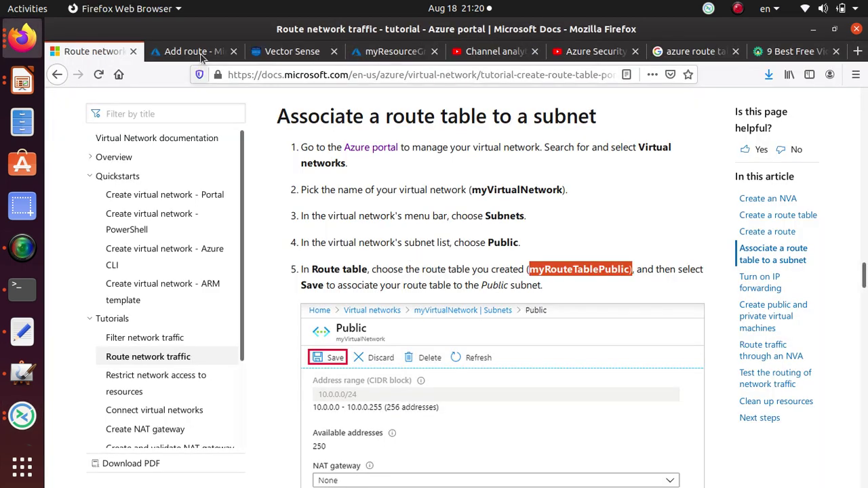
click(199, 52)
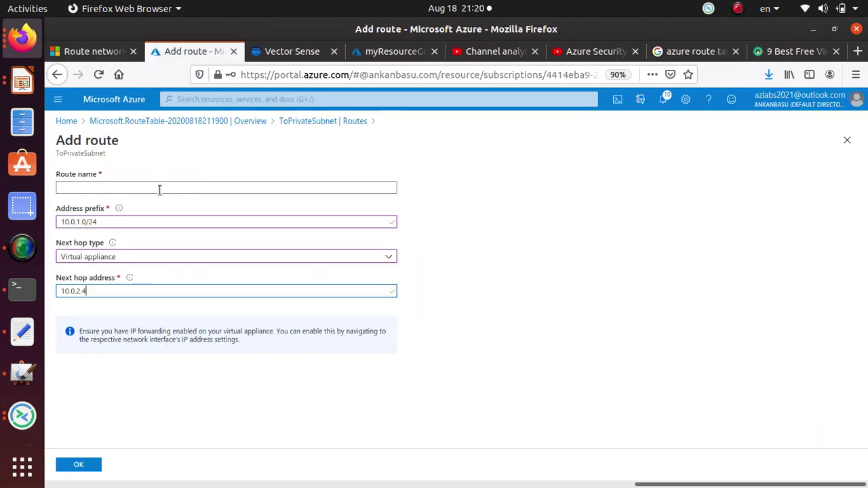
- Copy the route name ToPrivateSubnet from the tutorial's Add route table instead
click(91, 52)
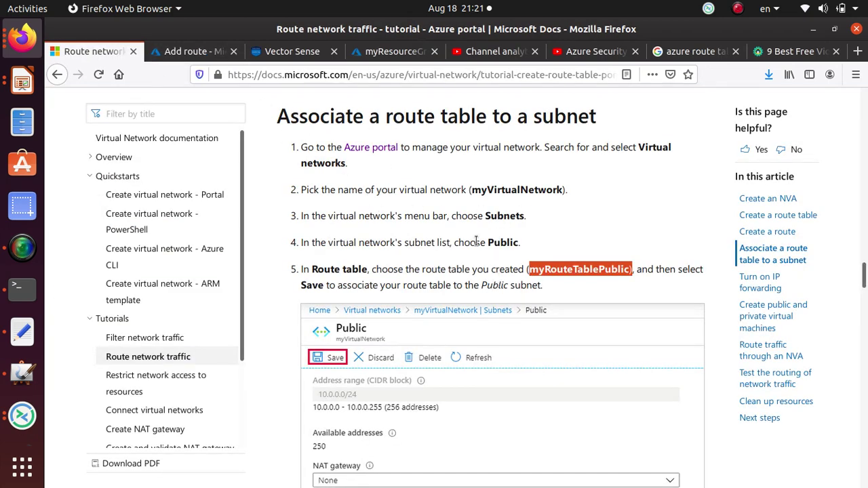
scroll(476, 240, up, 5)
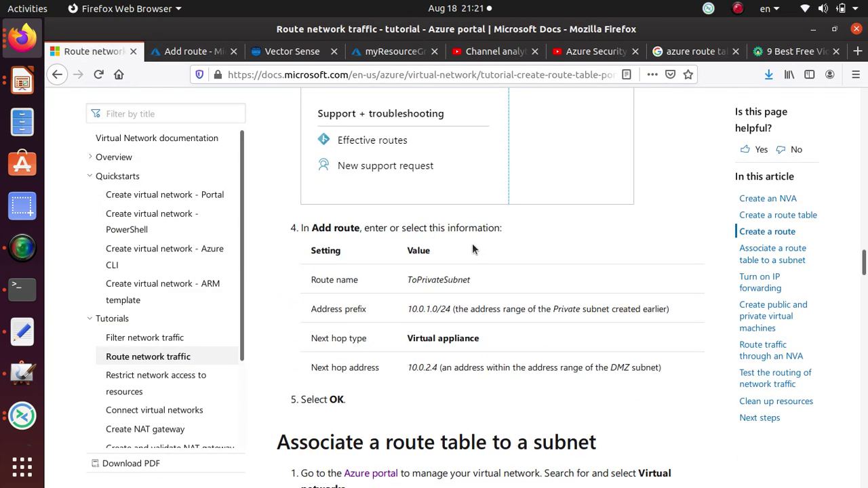
double_click(451, 278)
right_click(451, 278)
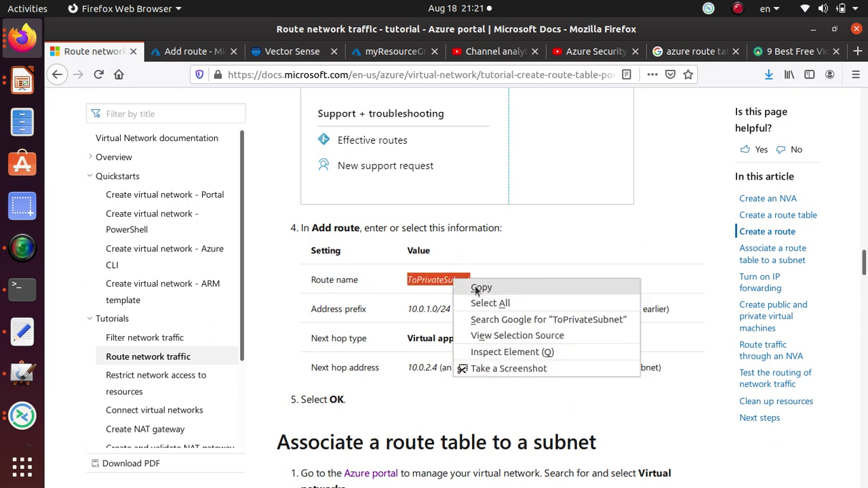
click(474, 284)
click(178, 52)
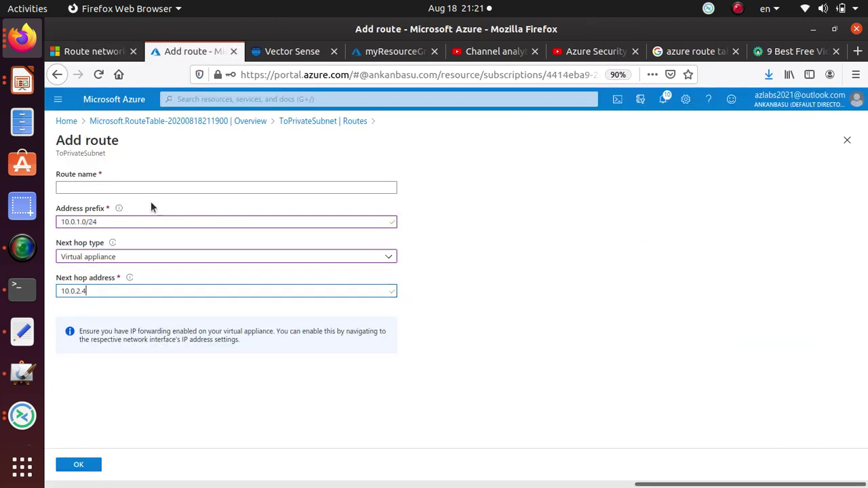
- Paste ToPrivateSubnet as the route name and confirm with OK
click(140, 187)
key(ctrl+v)
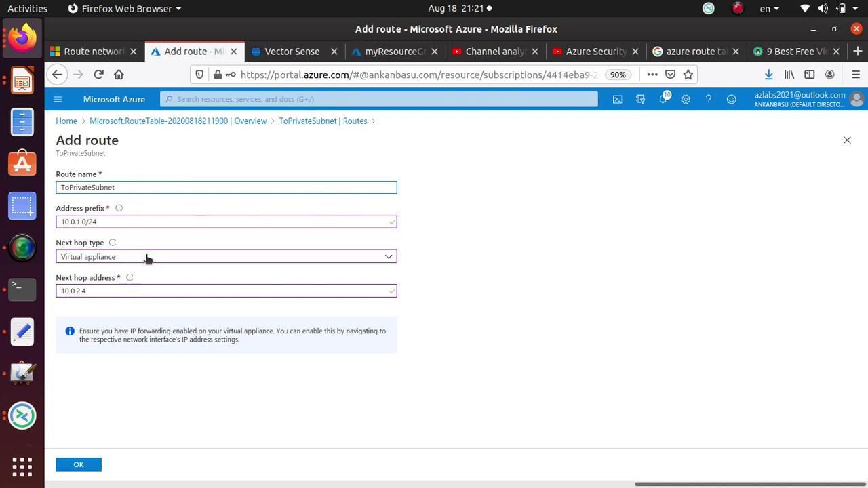
click(75, 465)
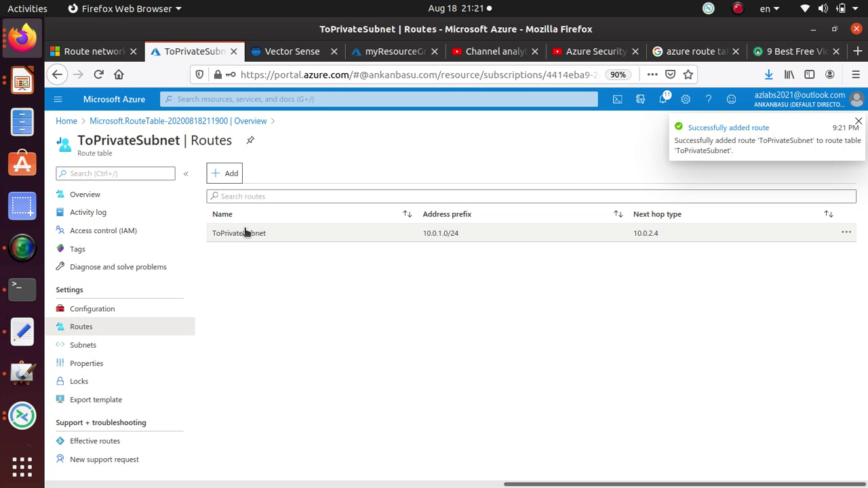
- Associate subnet public (10.0.0.0/24) of myVirtualNetwork via the route table's Subnets page
click(119, 353)
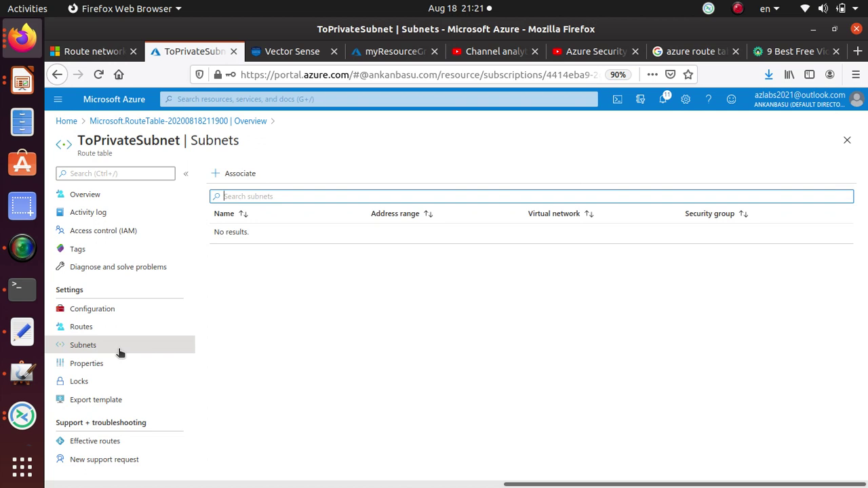
click(243, 177)
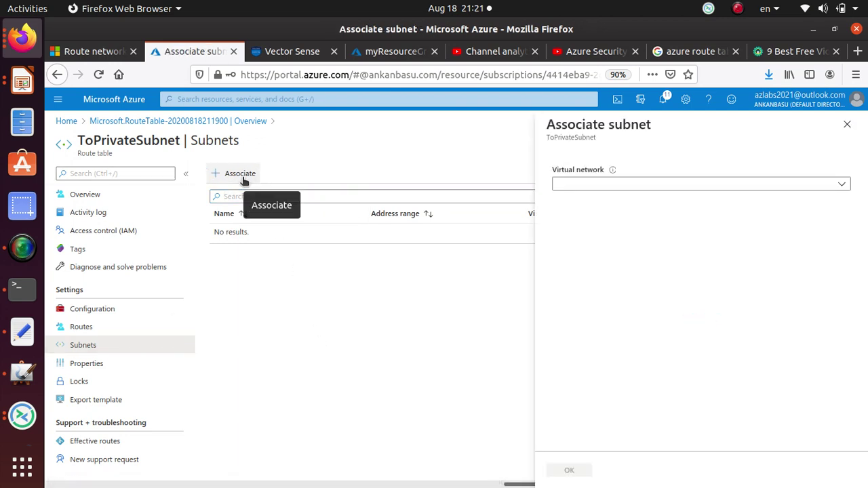
click(677, 185)
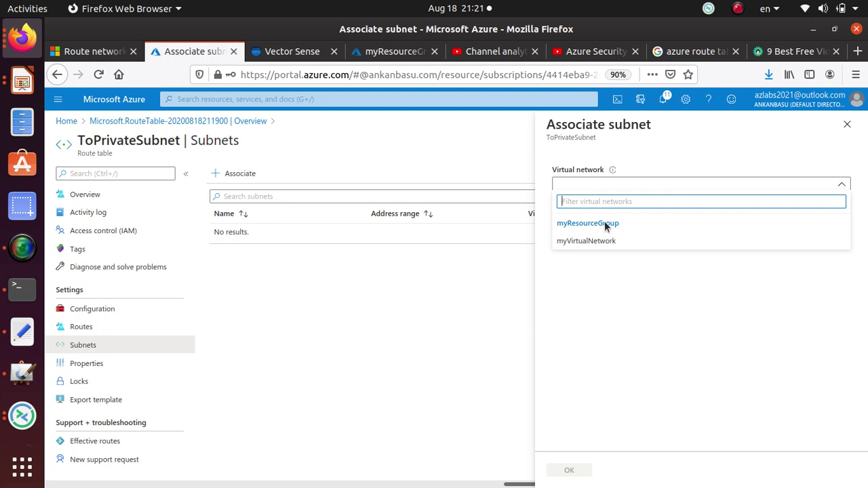
click(355, 293)
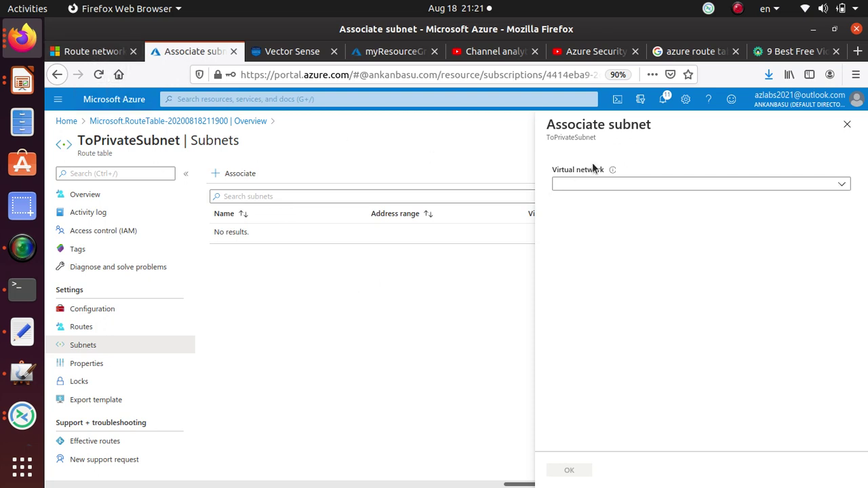
click(597, 184)
click(603, 241)
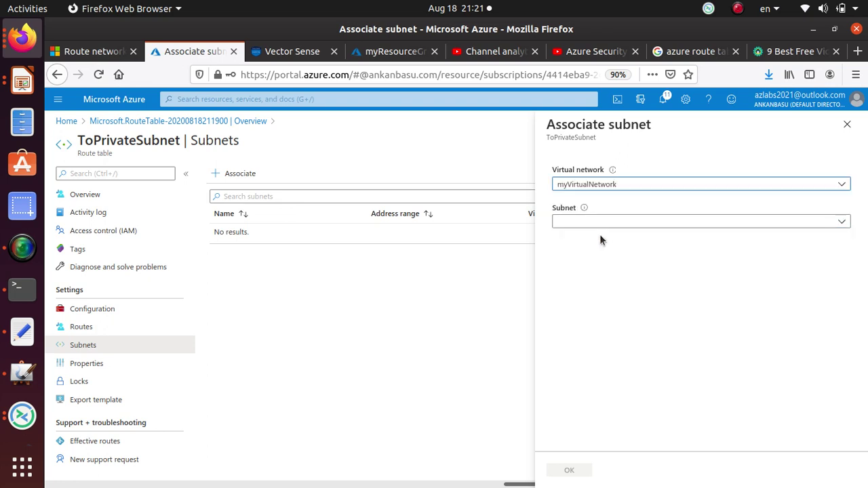
click(599, 221)
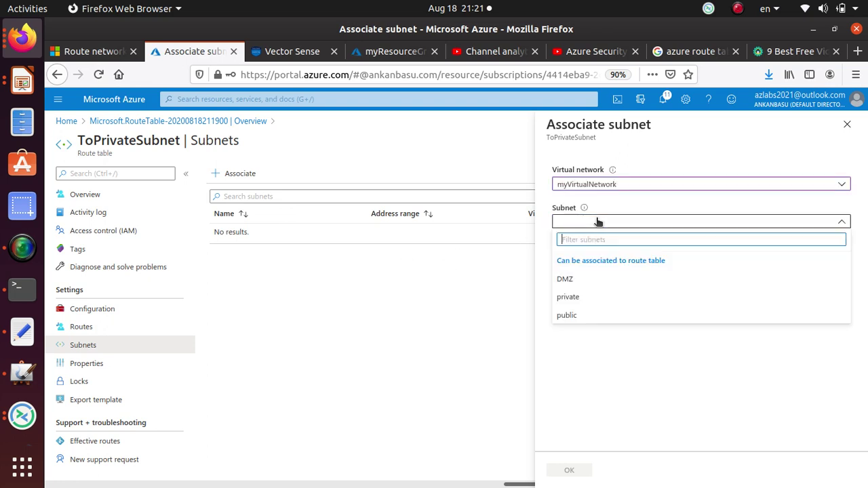
click(573, 318)
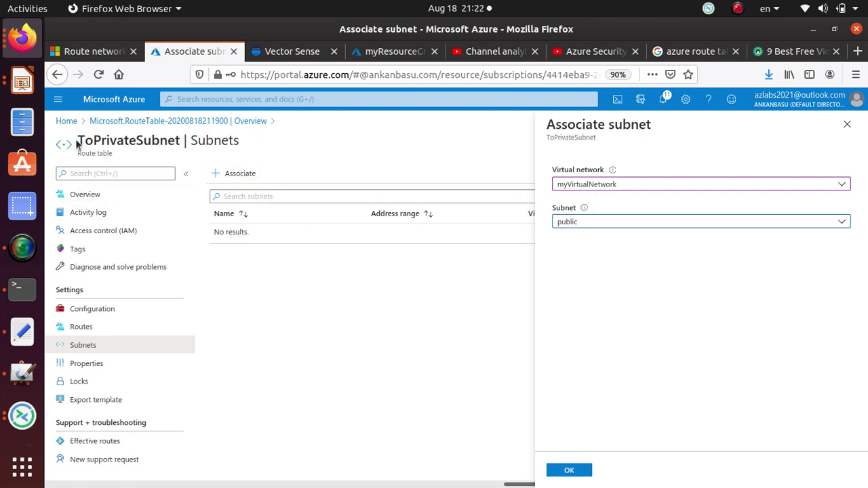
drag(76, 140, 254, 143)
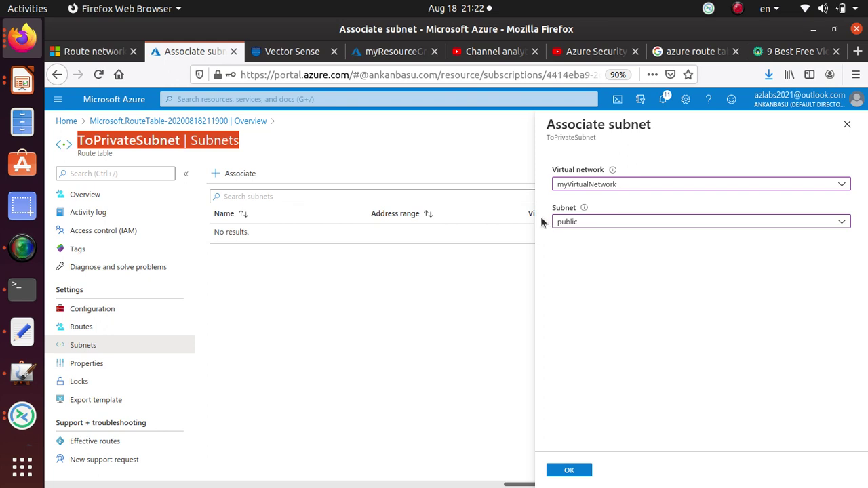
click(577, 472)
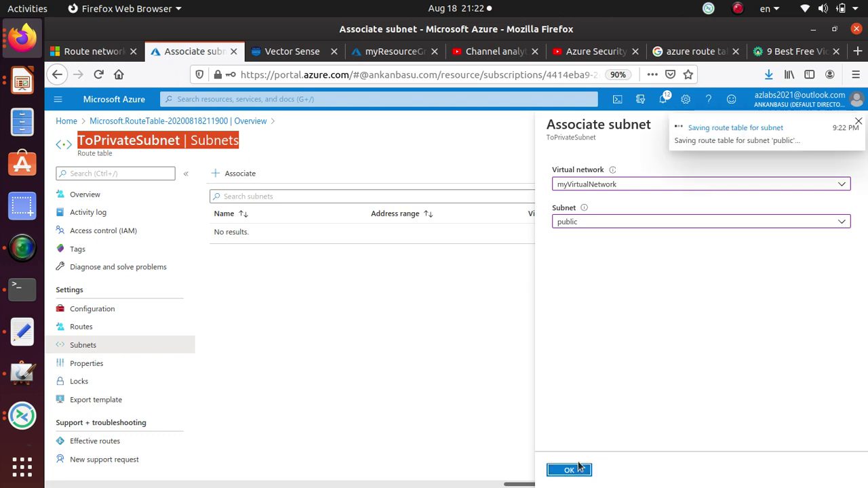
click(22, 247)
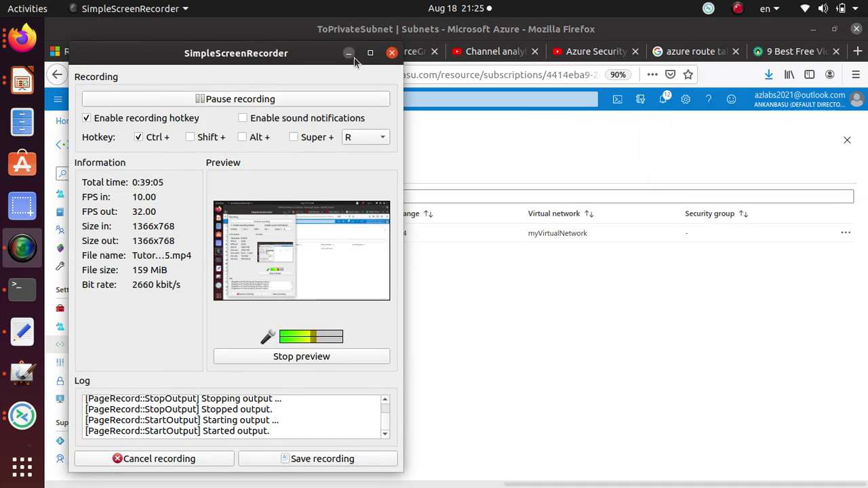
- Minimize the SimpleScreenRecorder window
click(350, 55)
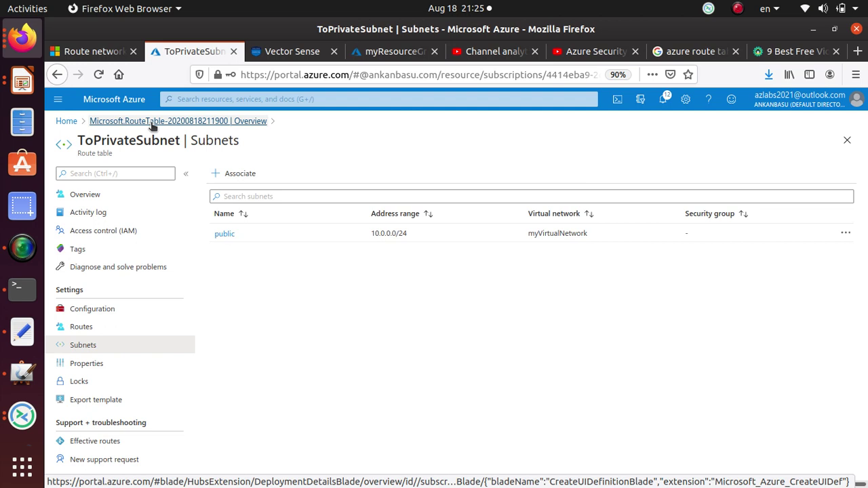
- Go from Home through myVmNva's Networking to interface myvmnva422's IP configurations page
click(67, 121)
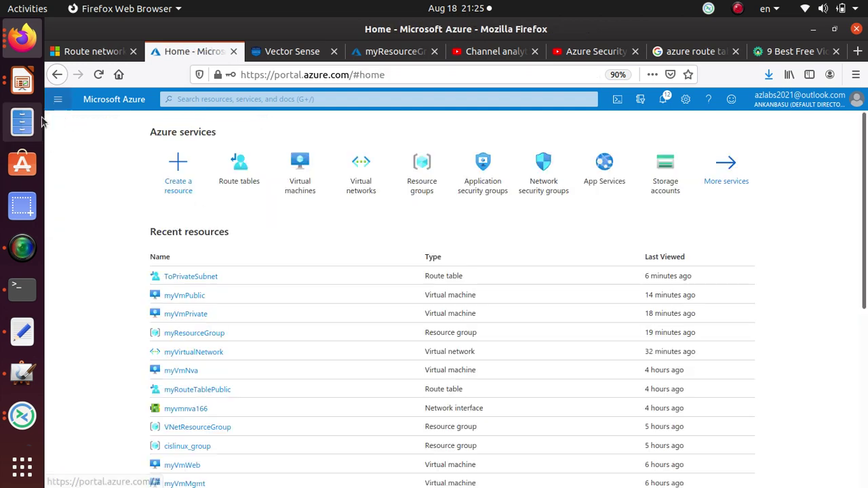
click(291, 190)
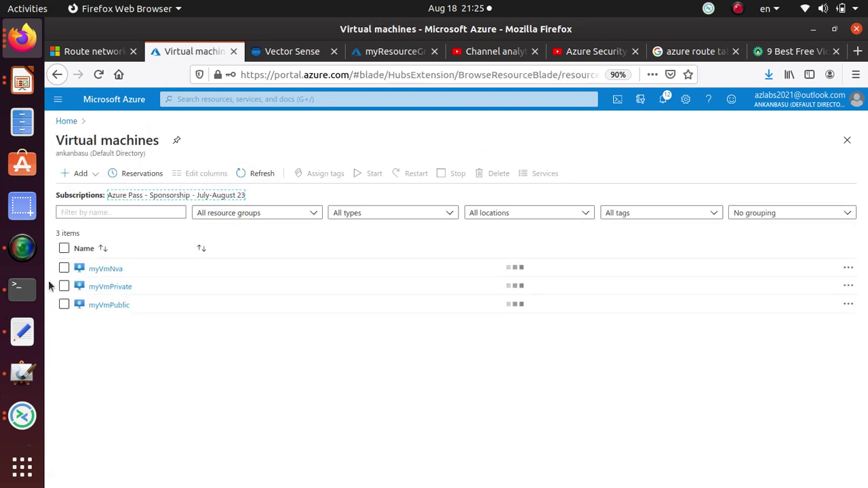
click(106, 270)
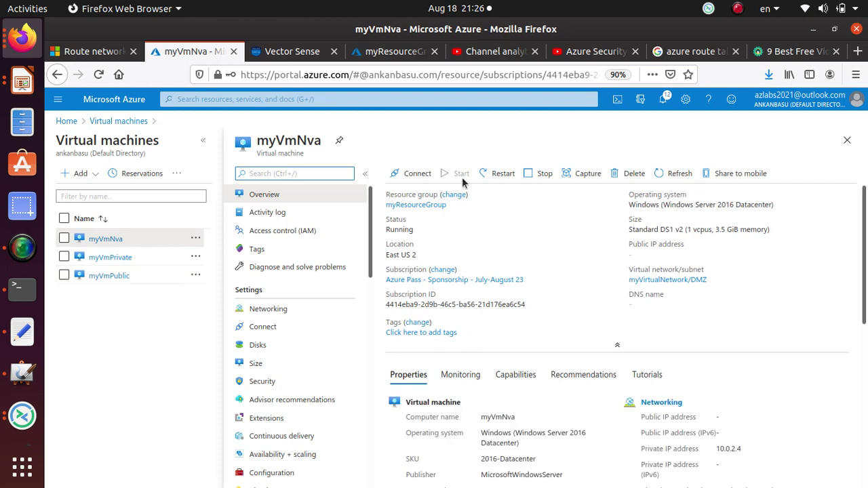
click(287, 310)
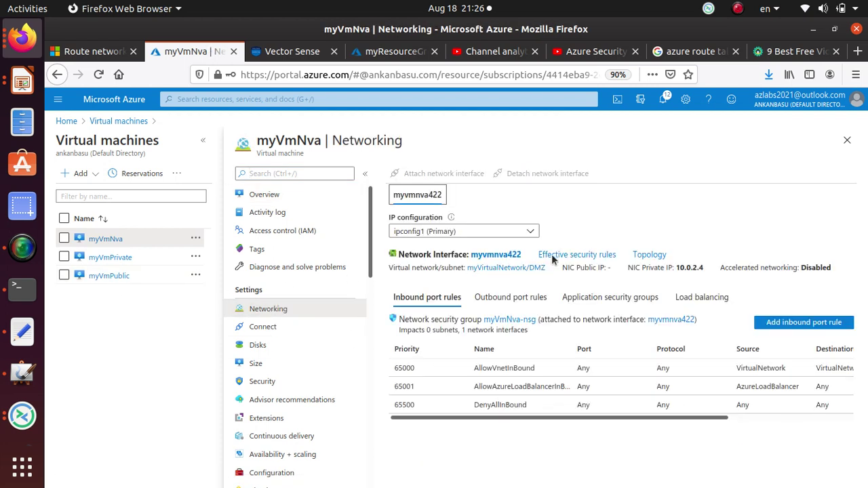
click(504, 255)
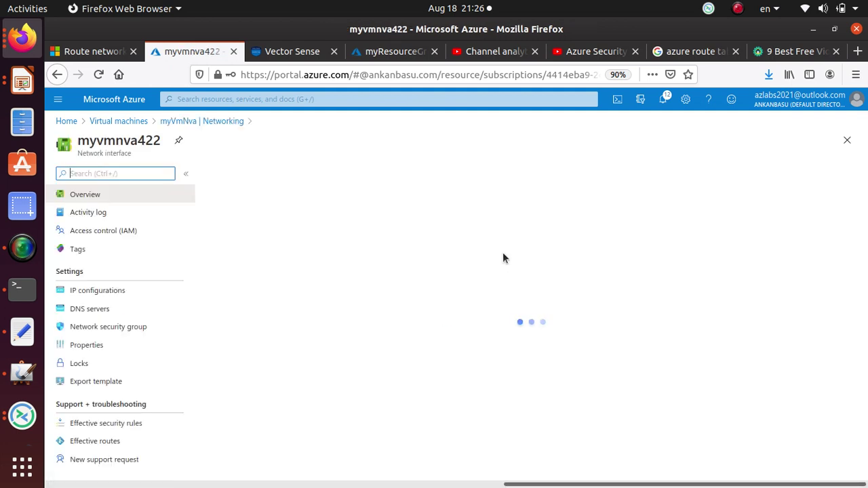
click(93, 292)
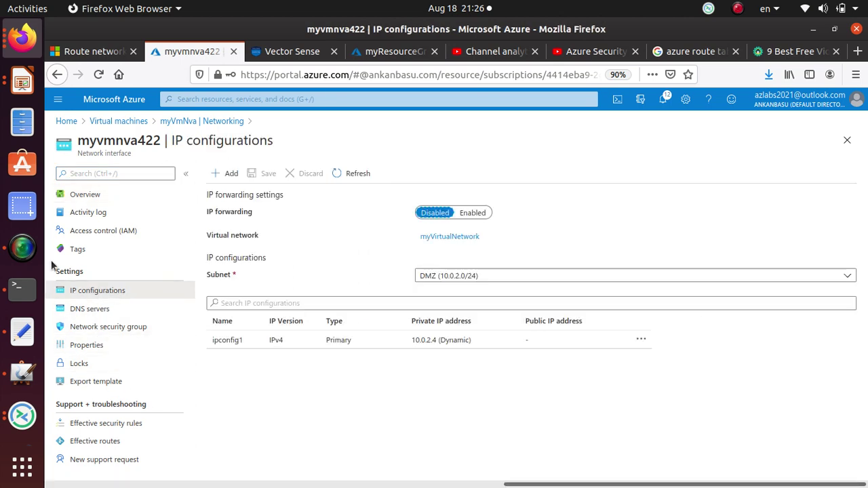
- Switch IP forwarding on myvmnva422 from Disabled to Enabled and save it
drag(206, 213, 257, 213)
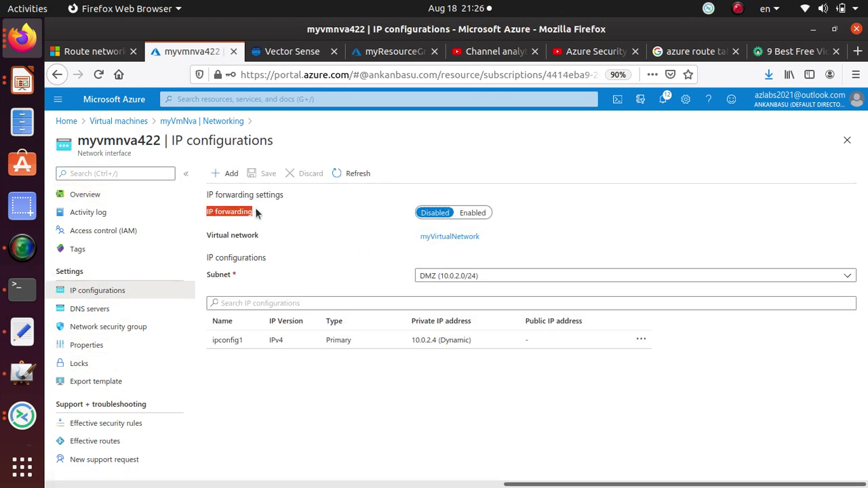
click(483, 215)
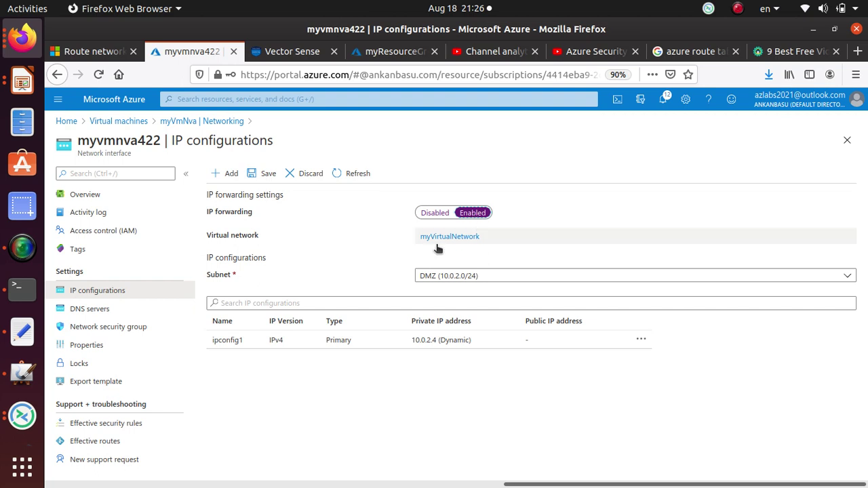
click(259, 175)
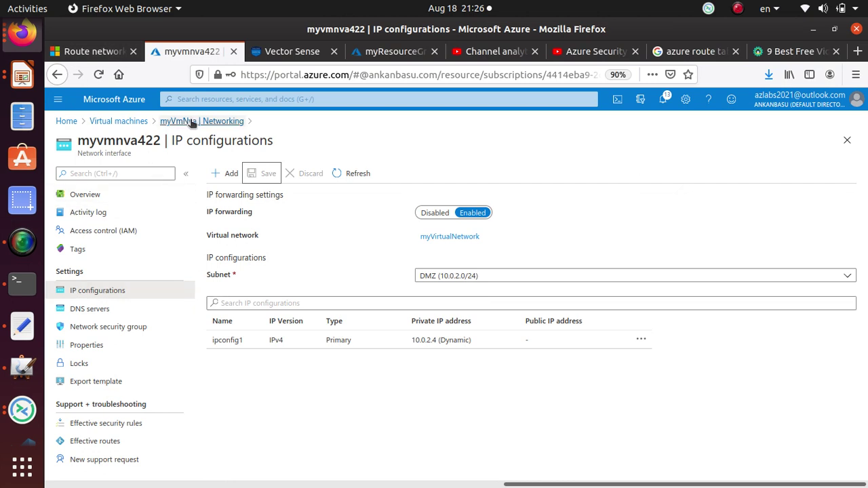
click(121, 122)
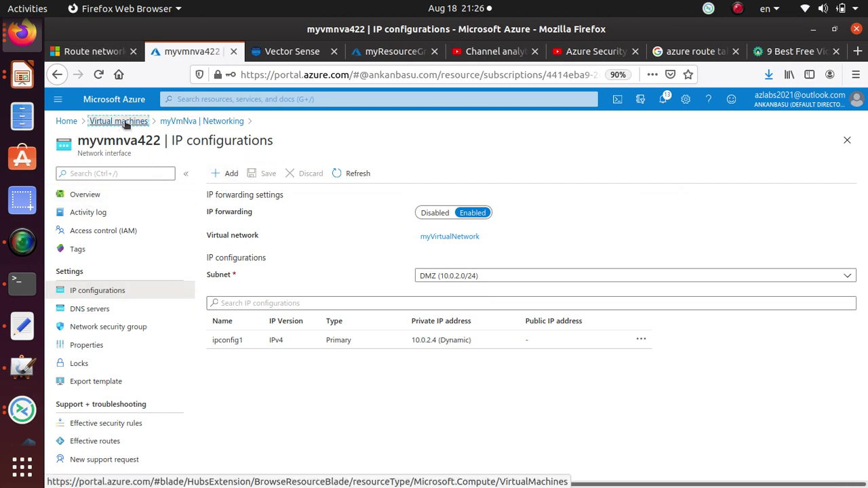
- Copy private IP 10.0.2.4 from myVmNva's overview and go back to the tutorial
click(109, 268)
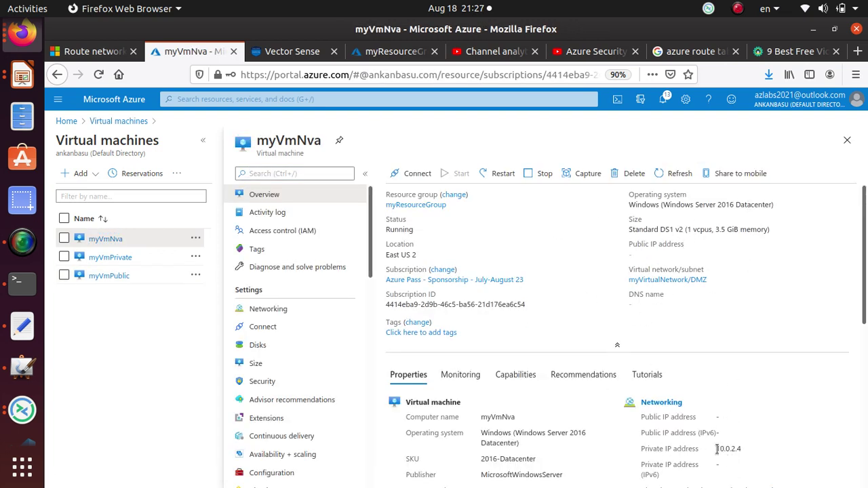
drag(717, 449, 741, 449)
right_click(738, 451)
click(739, 363)
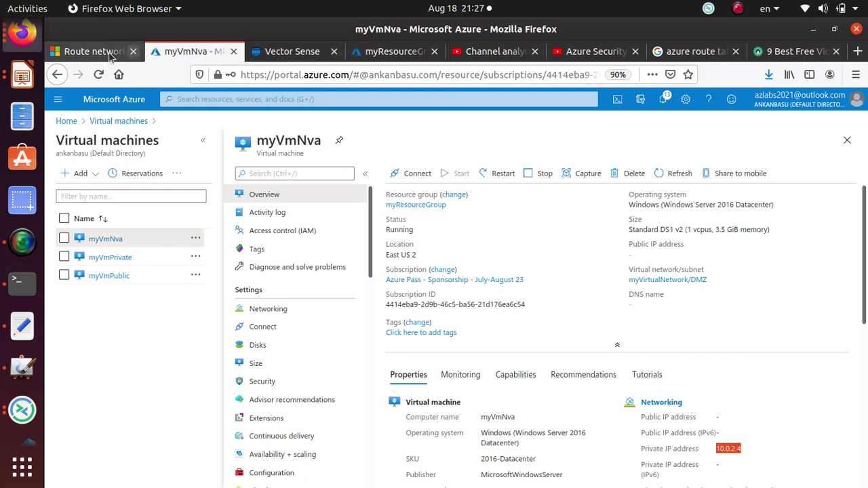
click(109, 54)
scroll(556, 313, up, 3)
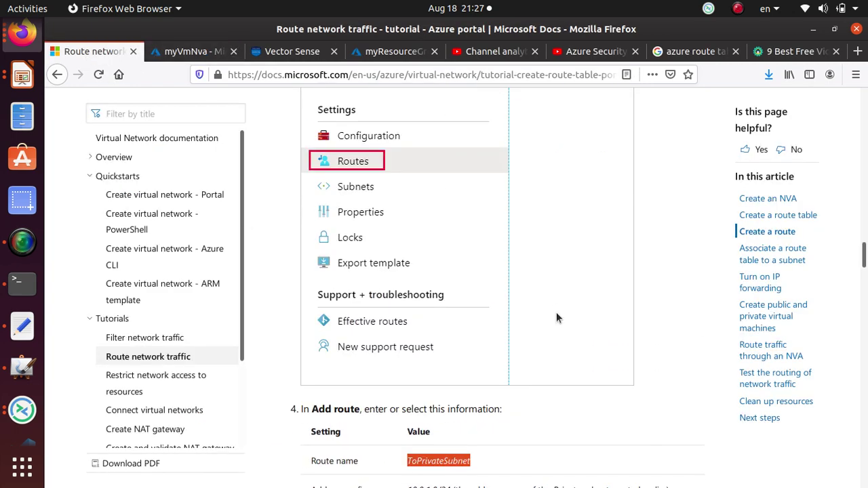
scroll(556, 318, up, 10)
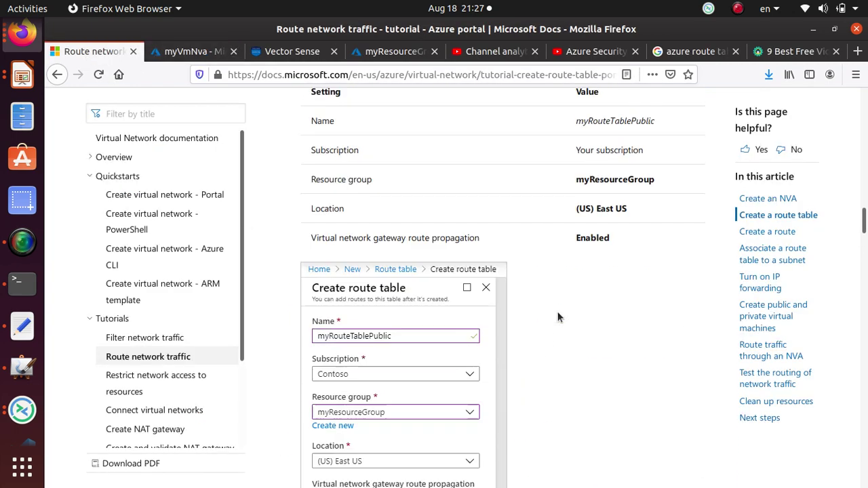
- Scroll the tutorial to the 'Turn on IP forwarding within myVmNva' section
scroll(558, 311, up, 5)
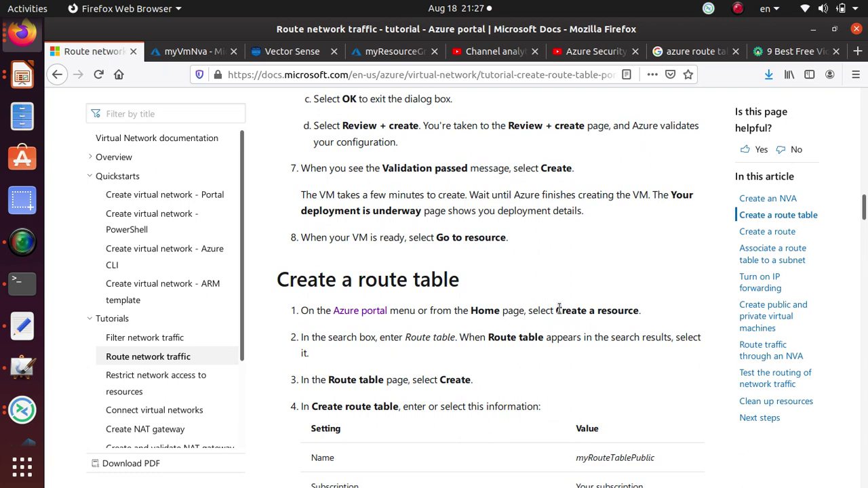
scroll(556, 310, up, 12)
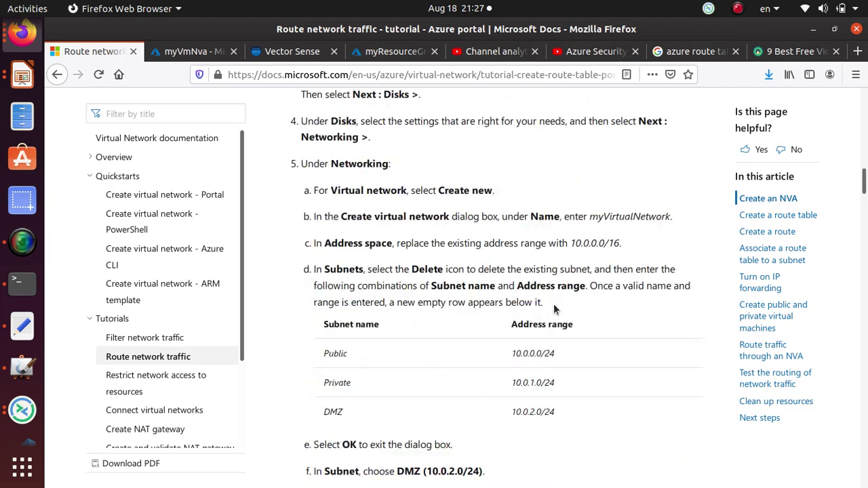
scroll(554, 304, down, 10)
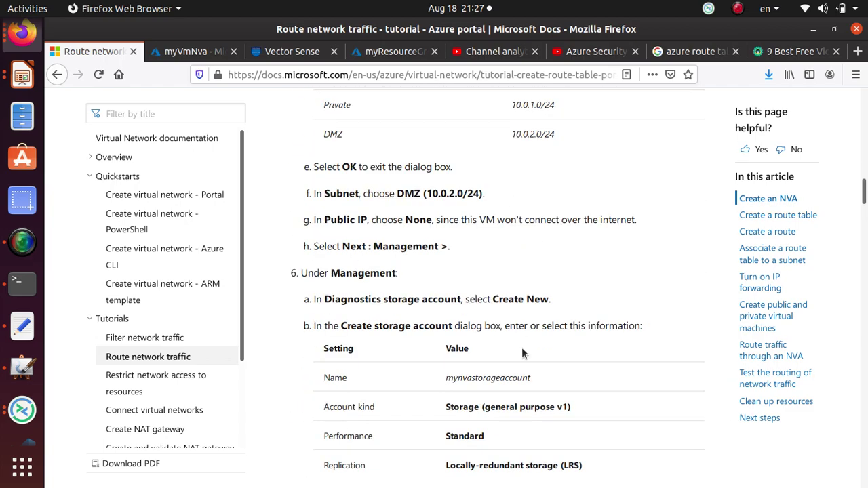
scroll(522, 347, down, 5)
scroll(523, 347, down, 20)
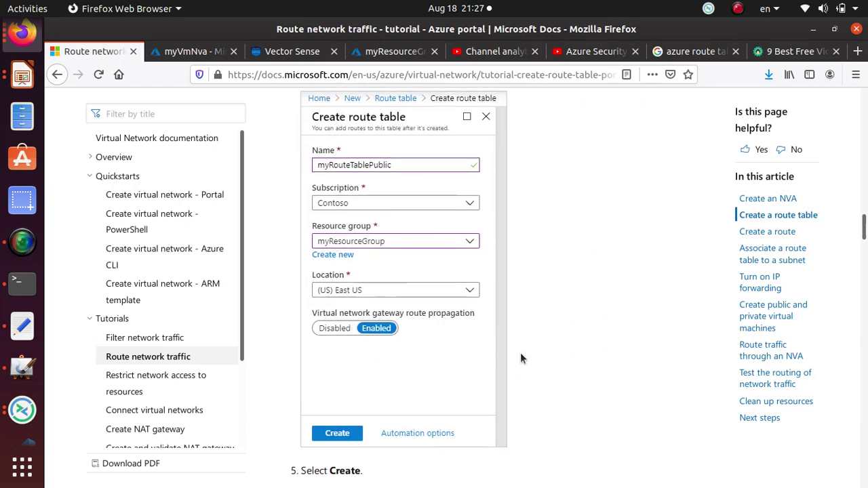
scroll(508, 363, down, 5)
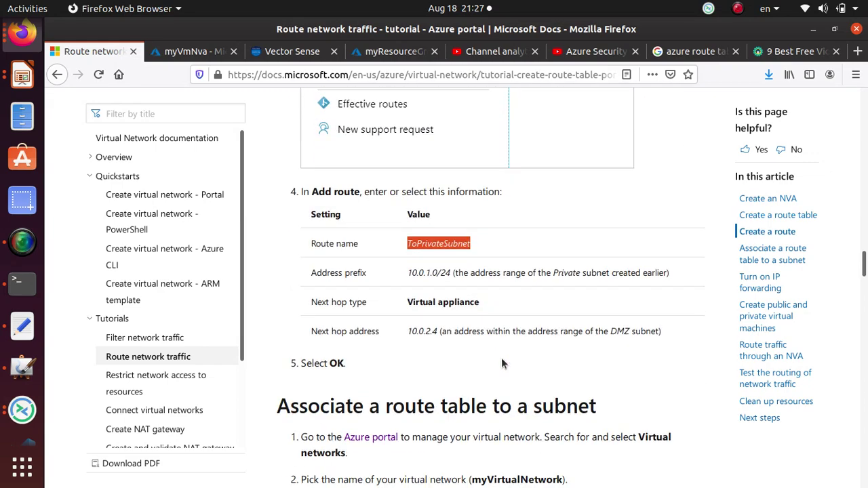
scroll(501, 356, up, 9)
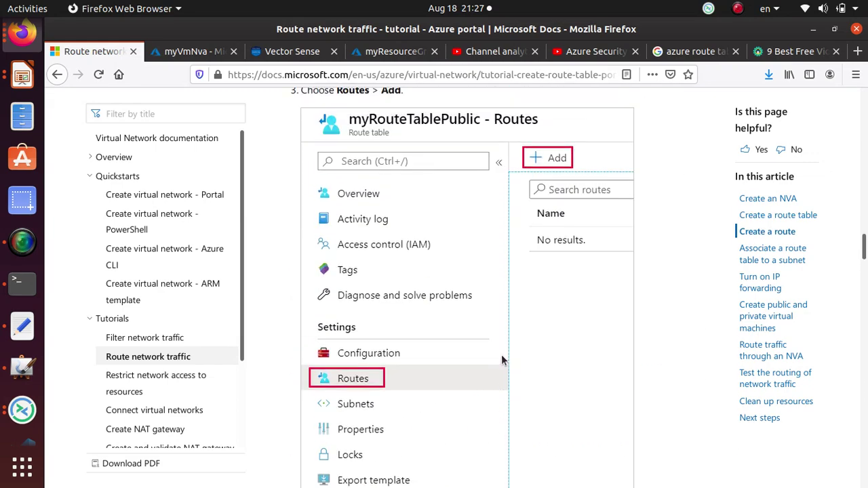
scroll(501, 355, down, 12)
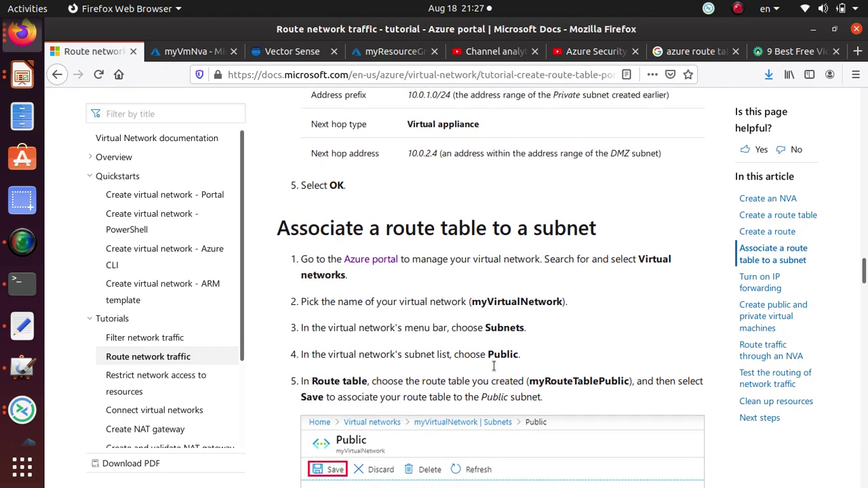
scroll(493, 366, down, 8)
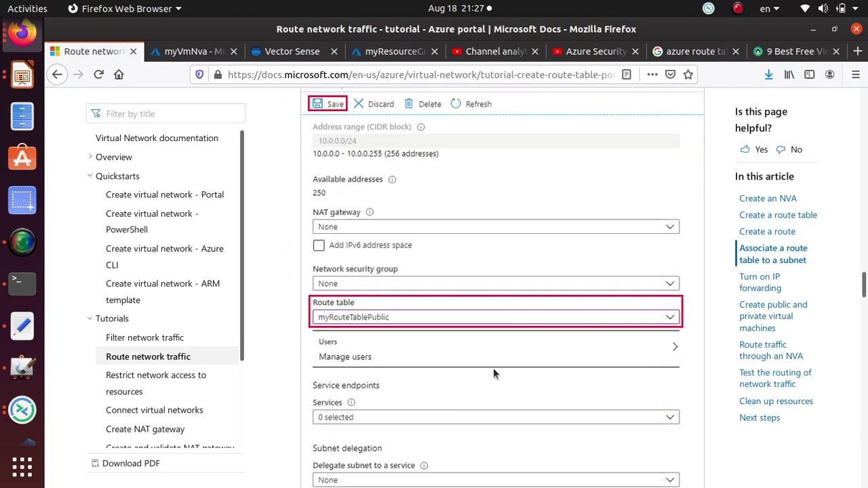
scroll(493, 372, down, 20)
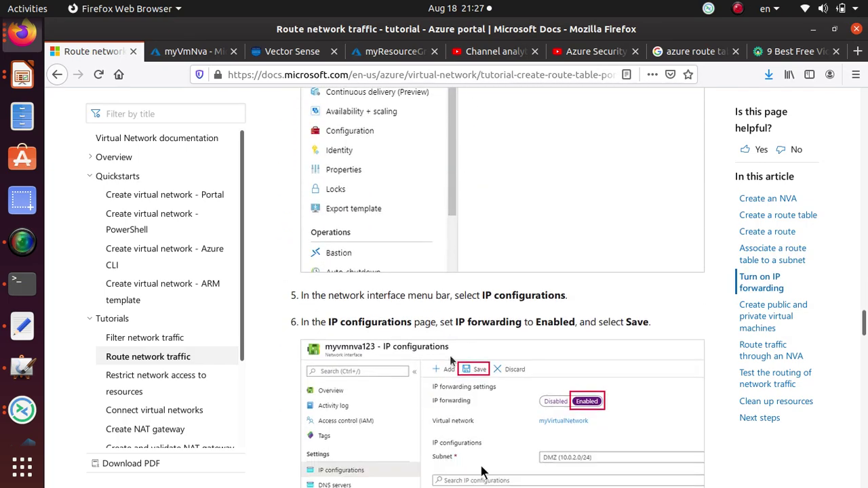
scroll(450, 362, down, 20)
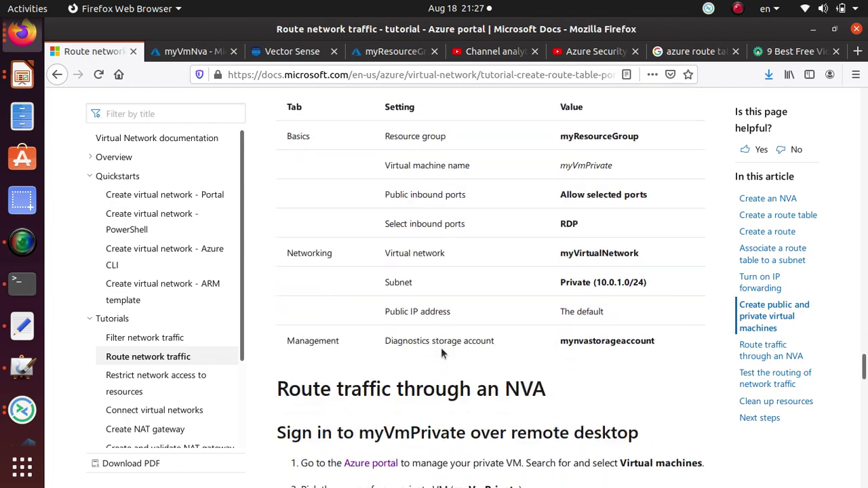
scroll(441, 349, down, 15)
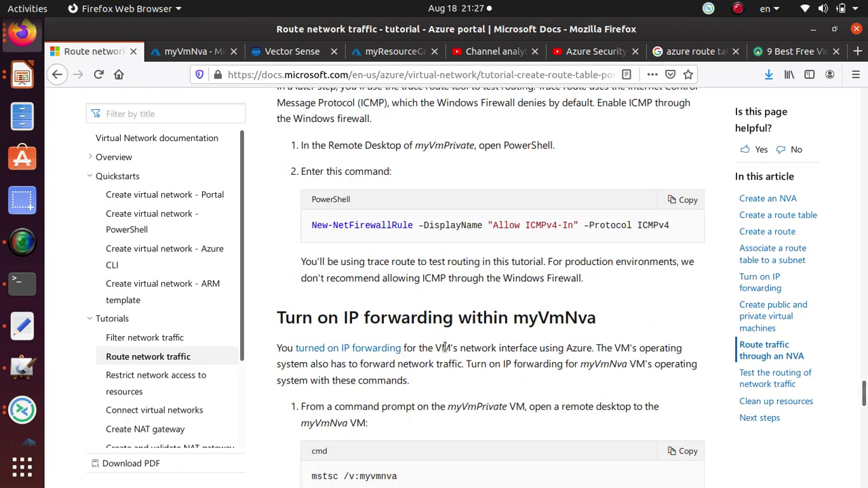
scroll(445, 347, down, 6)
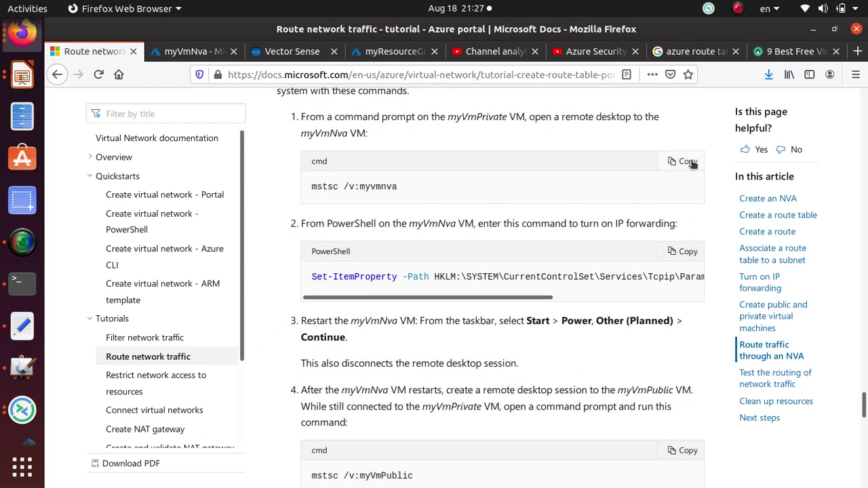
- Copy the mstsc /v:myvmnva command from the tutorial
click(691, 162)
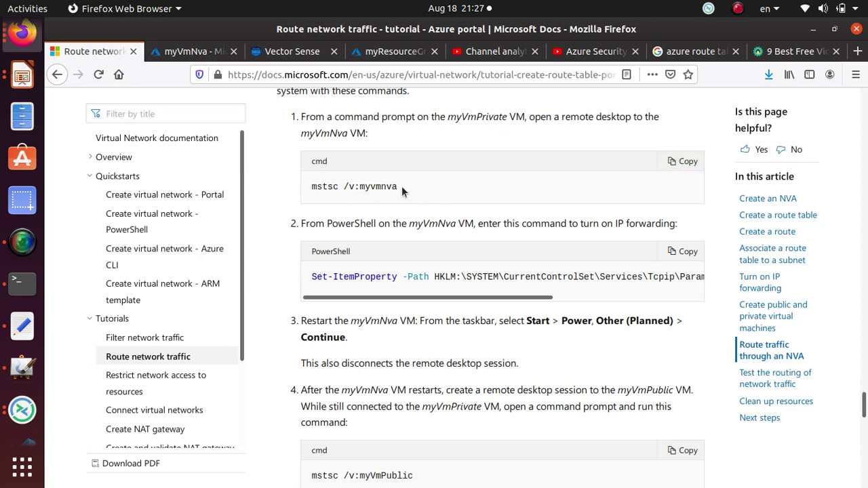
drag(402, 186, 307, 184)
right_click(332, 182)
click(347, 192)
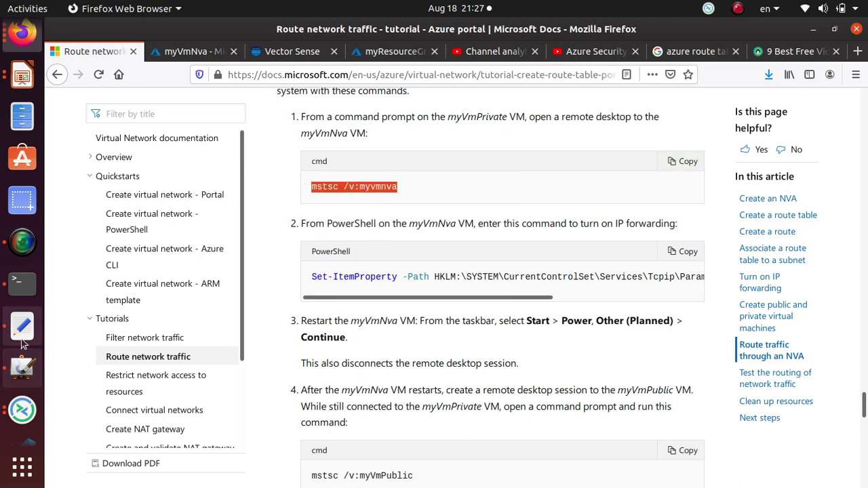
click(21, 409)
- Run hostname in the remote PowerShell to confirm the session is on myVmPublic
click(258, 54)
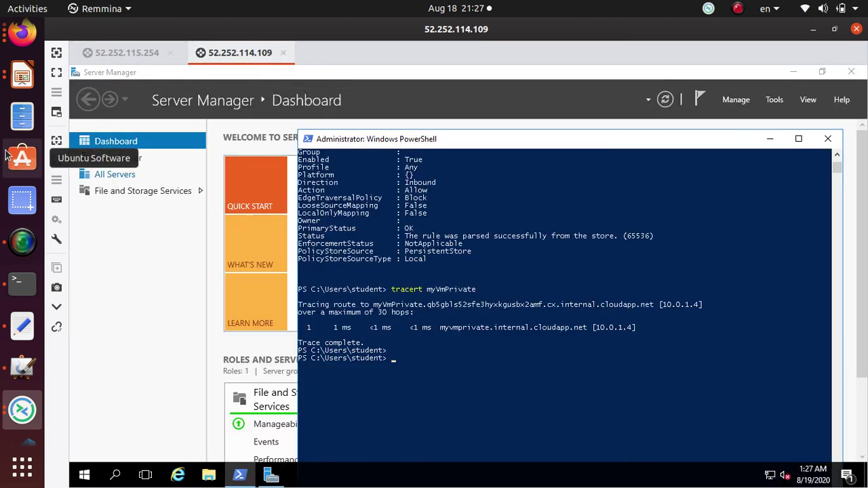
click(407, 360)
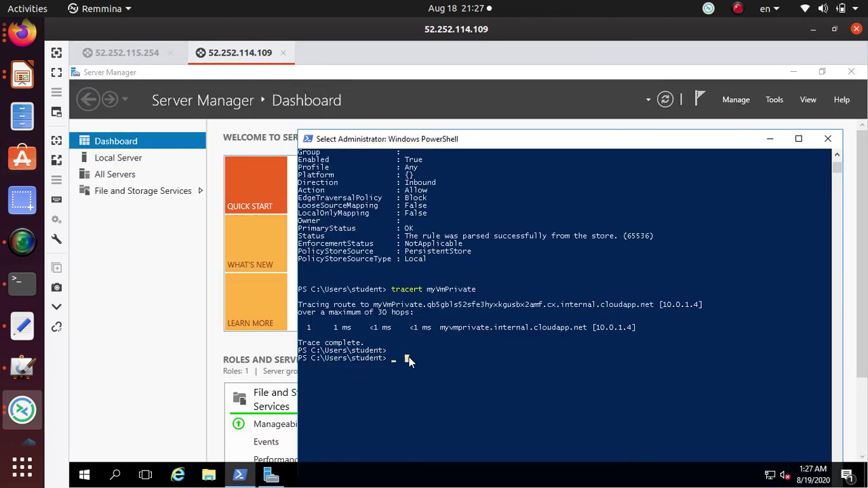
text(host)
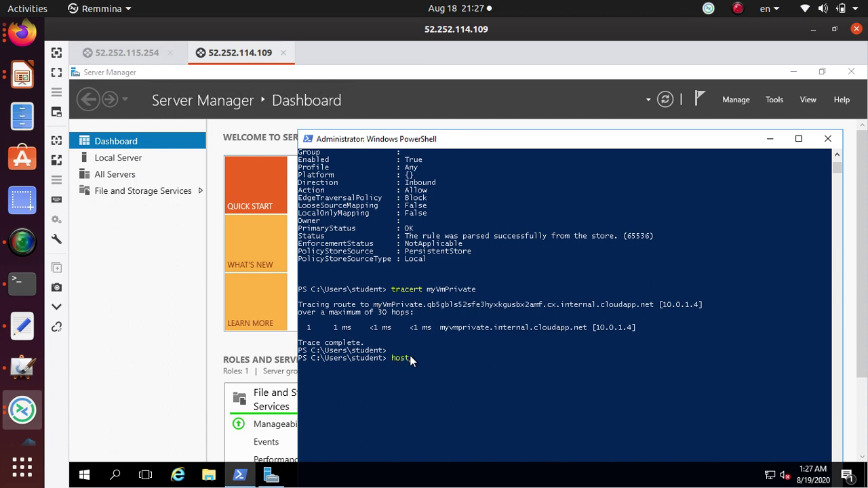
text(name)
key(Return)
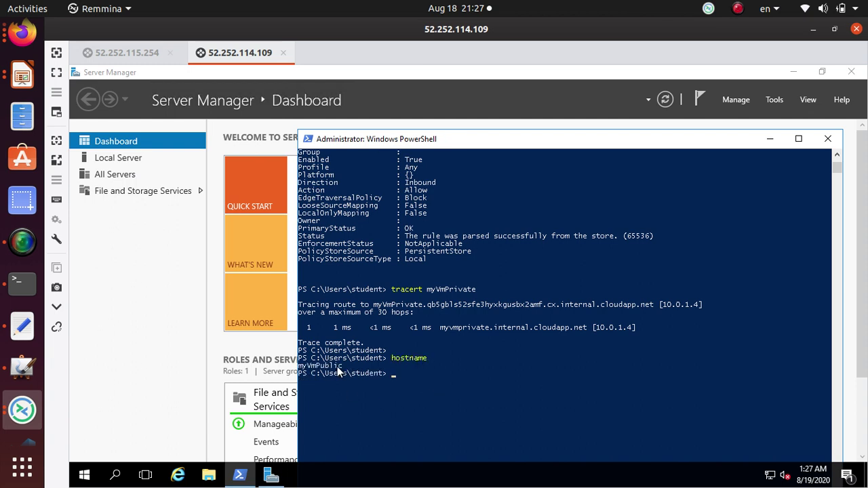
- Run mstsc /v:myvmnva, enter the VM credentials, and accept the certificate warning
text(mstsc /v:myvmnva)
key(Return)
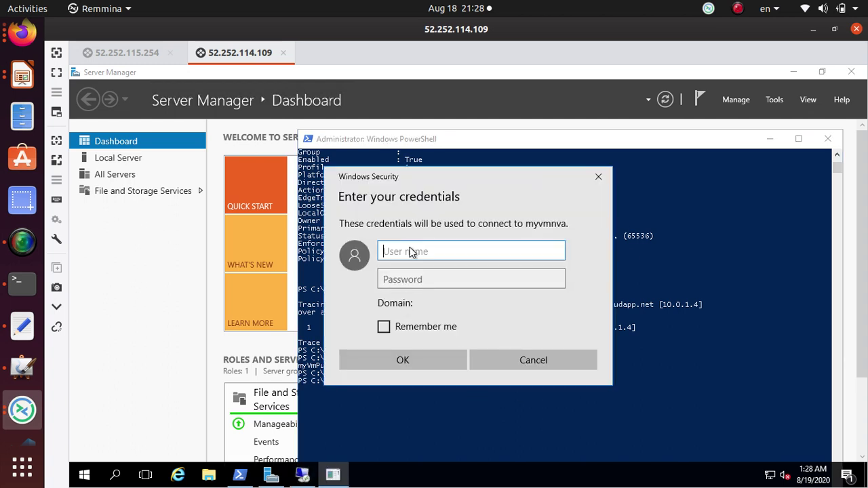
text(student)
key(Tab)
text(•)
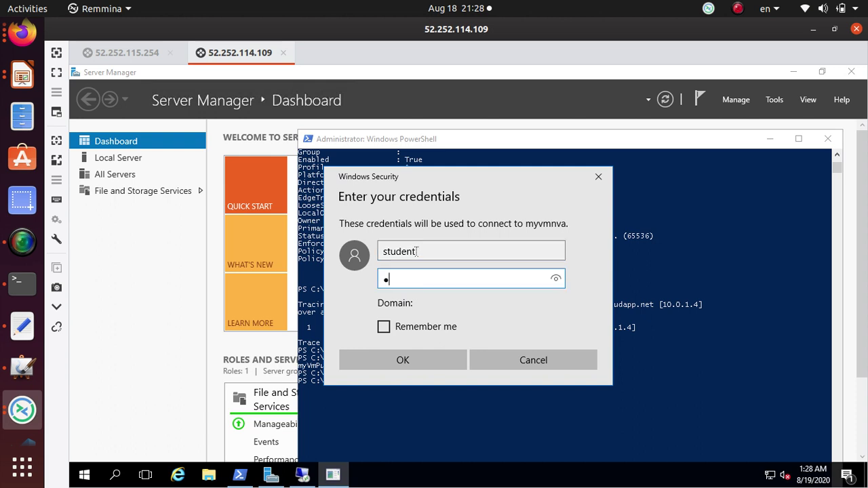
text(•••••••••••••••••)
key(Return)
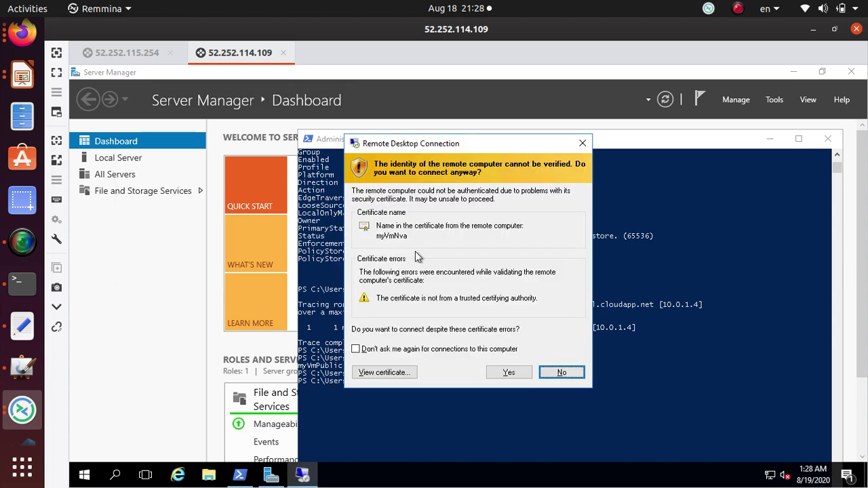
click(509, 372)
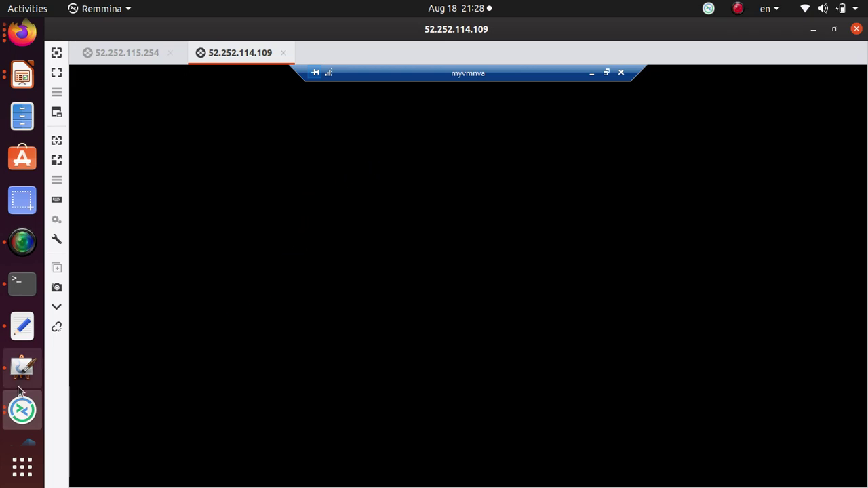
- Copy the Set-ItemProperty IpEnableRouter command from the tutorial's code block
click(23, 33)
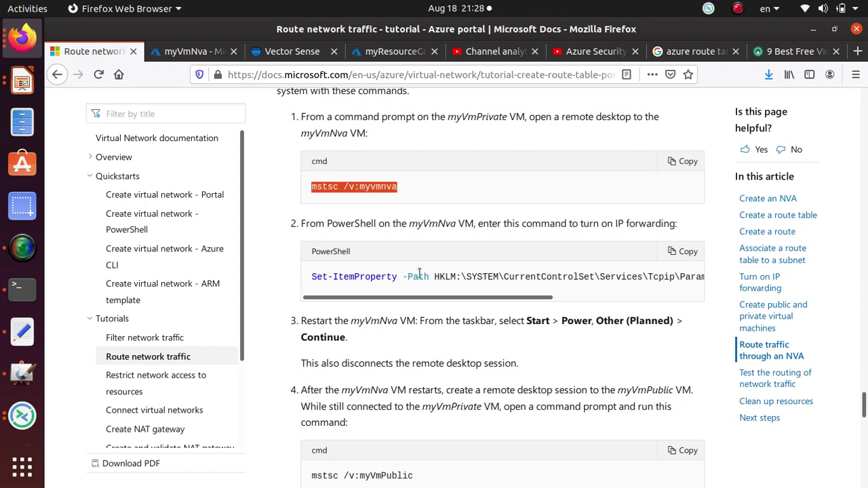
triple_click(474, 273)
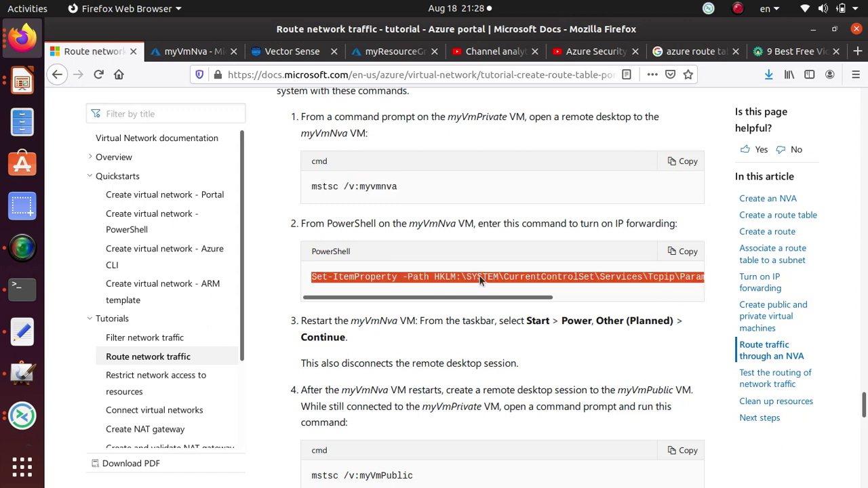
right_click(478, 275)
click(505, 288)
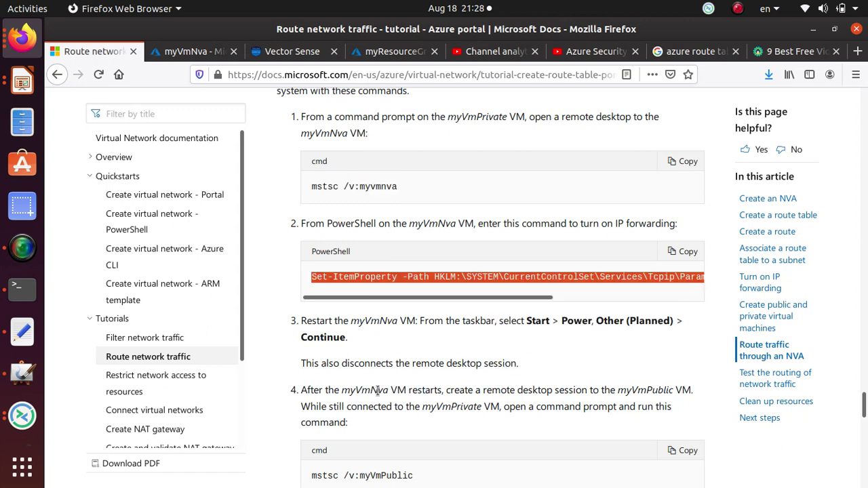
click(465, 303)
drag(540, 297, 682, 302)
drag(584, 280, 655, 277)
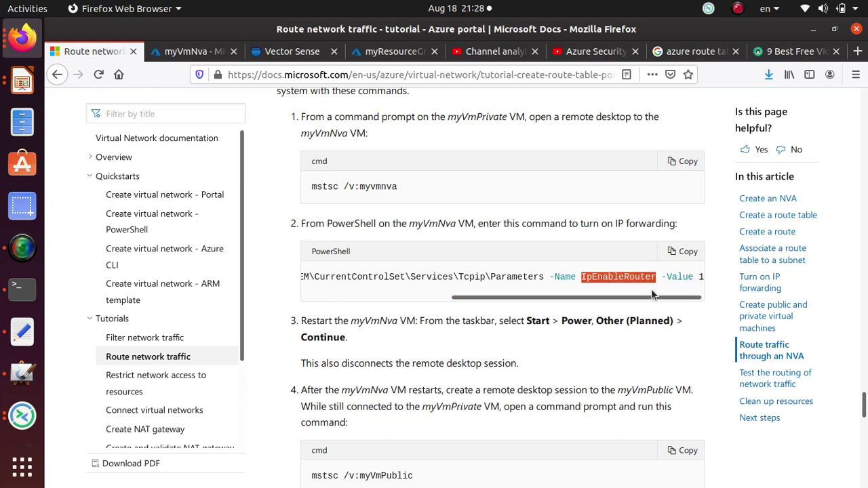
drag(675, 302, 461, 303)
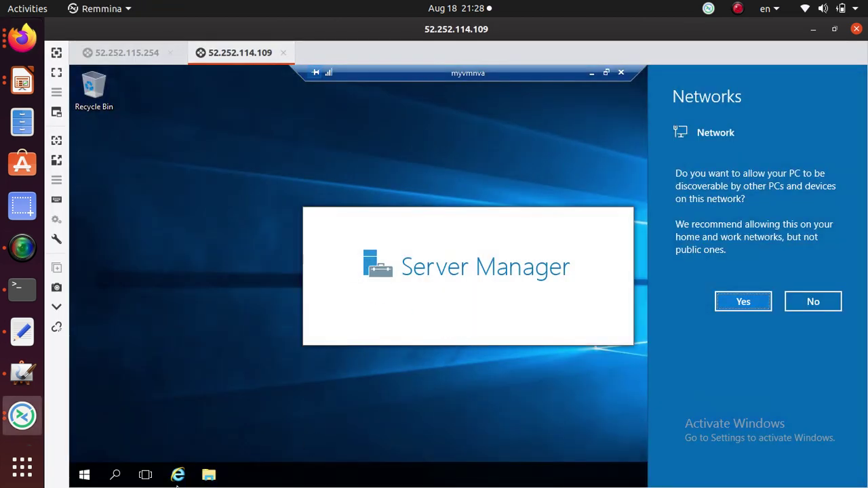
- Open Windows PowerShell on myvmnva and run hostname, confirming myVmNva
click(115, 475)
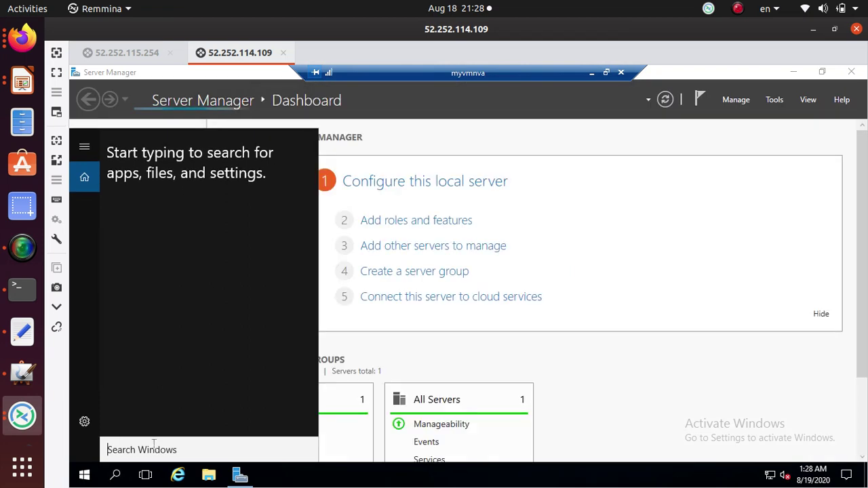
text(p)
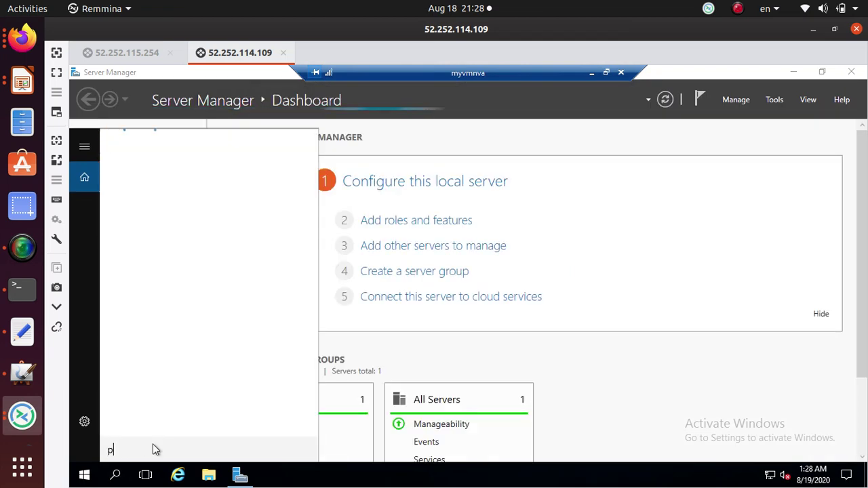
text(ower)
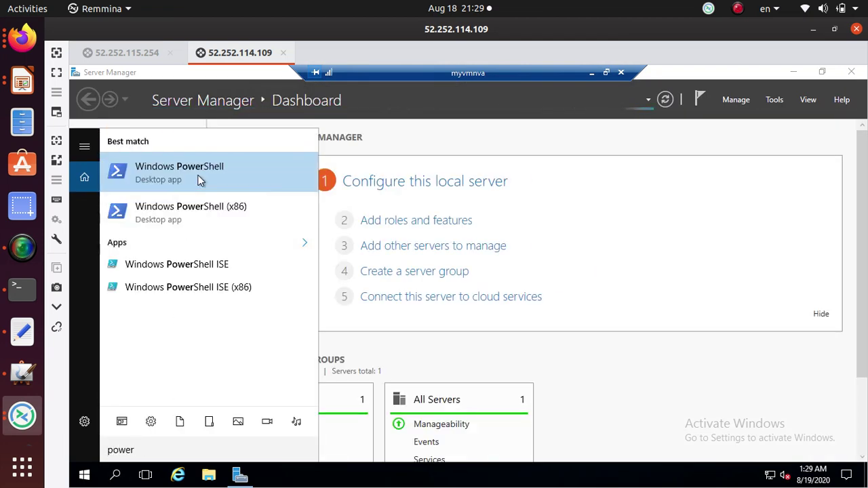
click(198, 179)
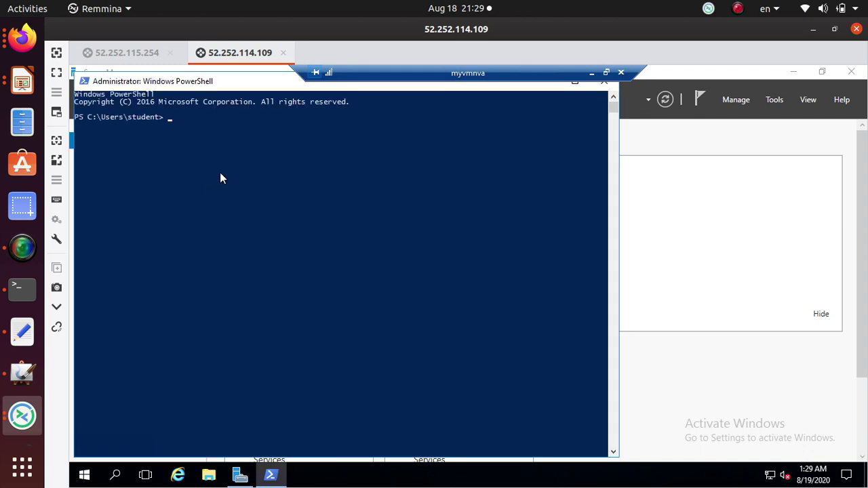
text(hostname)
key(Return)
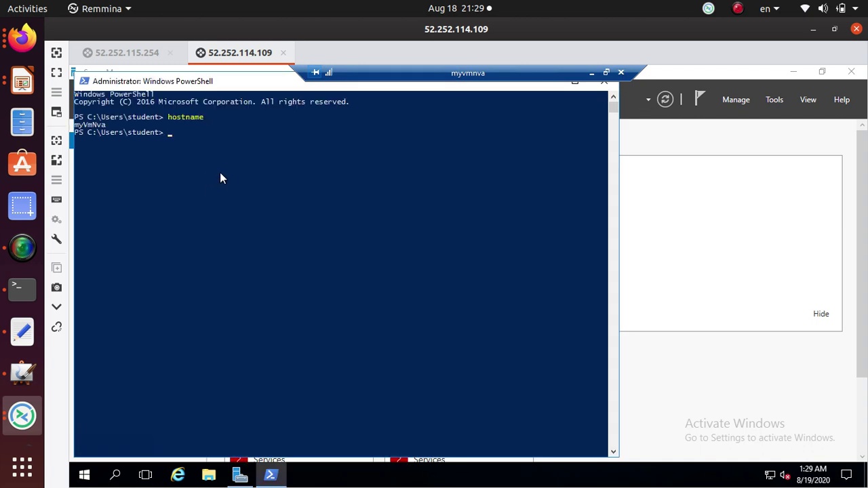
drag(109, 126, 76, 129)
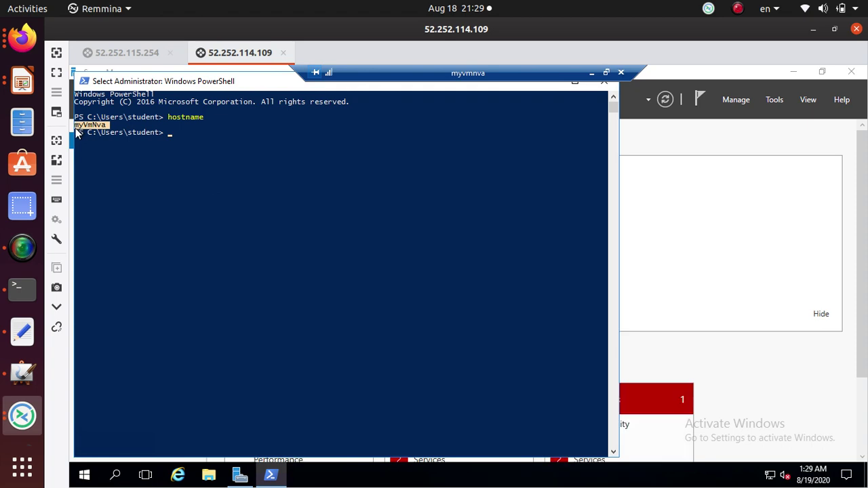
right_click(198, 132)
right_click(198, 132)
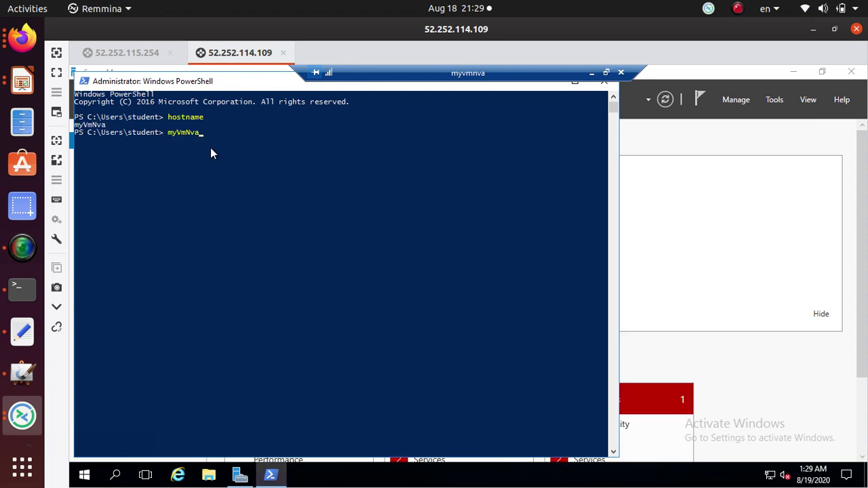
- Paste and run the tutorial's Set-ItemProperty command setting IpEnableRouter to 1
key(alt+Tab)
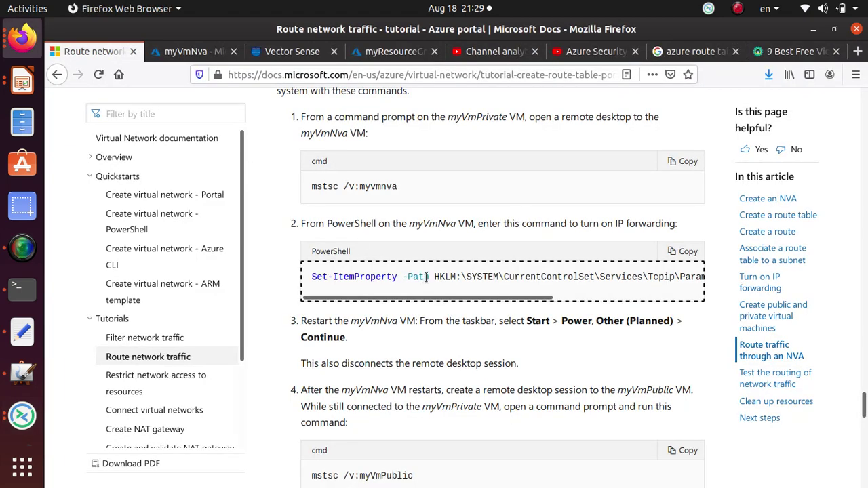
triple_click(426, 278)
right_click(426, 278)
click(447, 285)
key(alt+Tab)
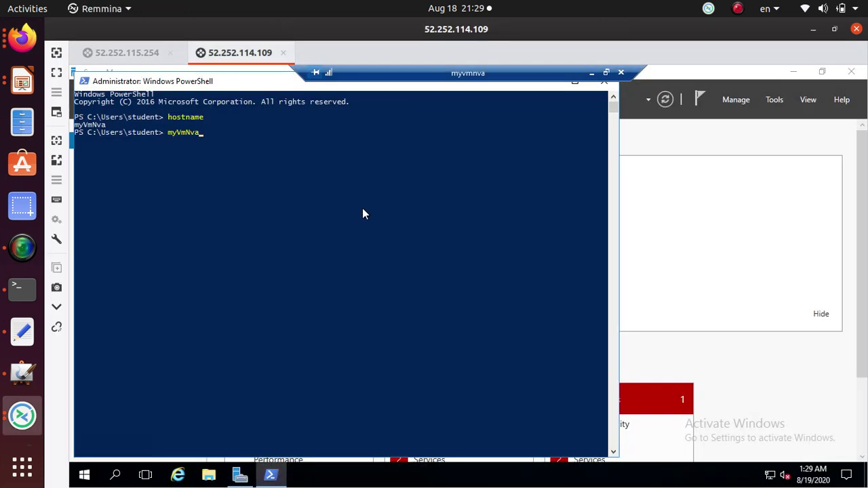
key(BackSpace)
key(BackSpace)
key(BackSpace)
key(BackSpace)
key(BackSpace)
right_click(240, 140)
key(Return)
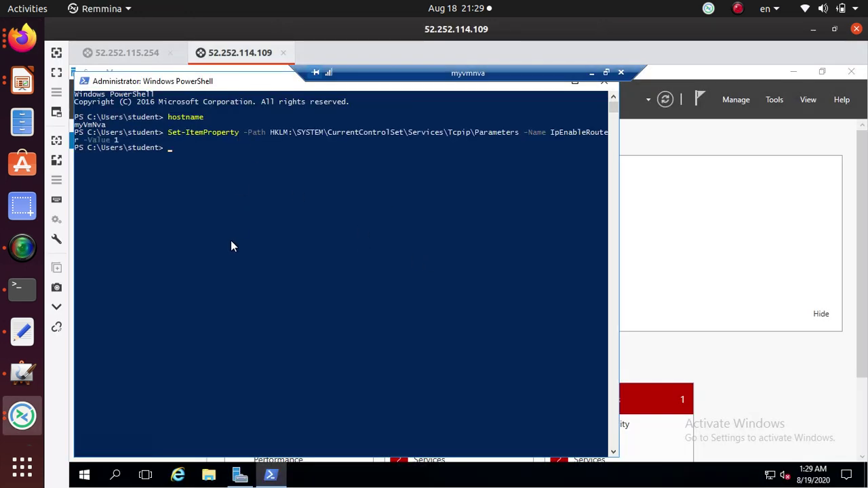
drag(123, 144, 81, 95)
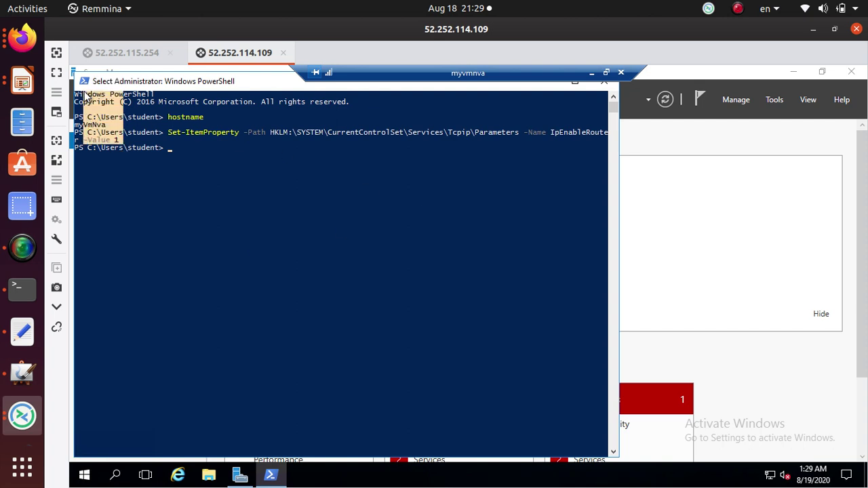
click(191, 156)
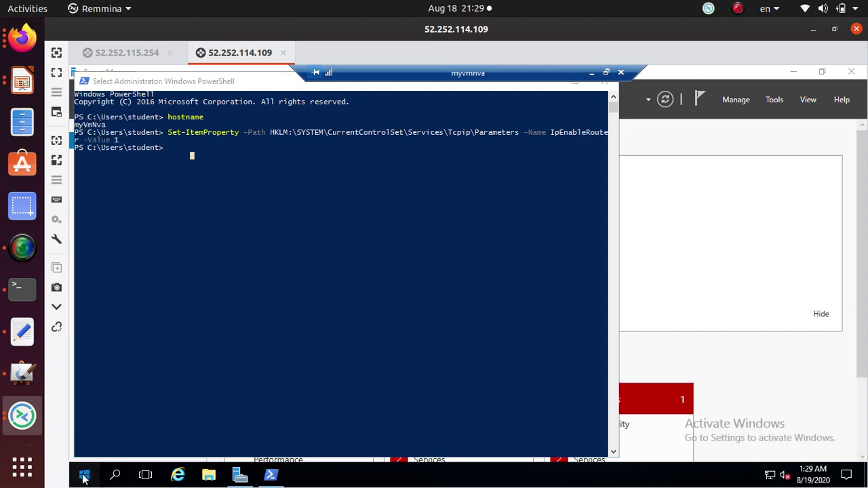
- Restart myVmNva from the Start menu with reason Hardware: Maintenance (Planned)
click(84, 475)
click(84, 449)
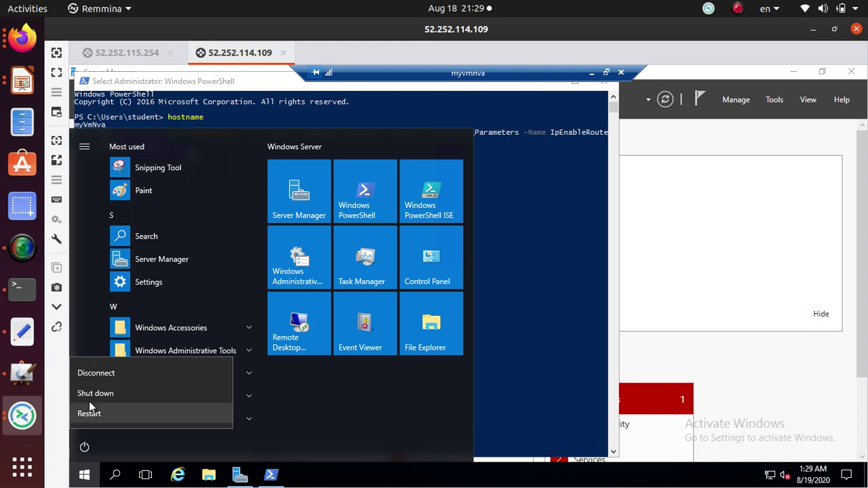
click(120, 416)
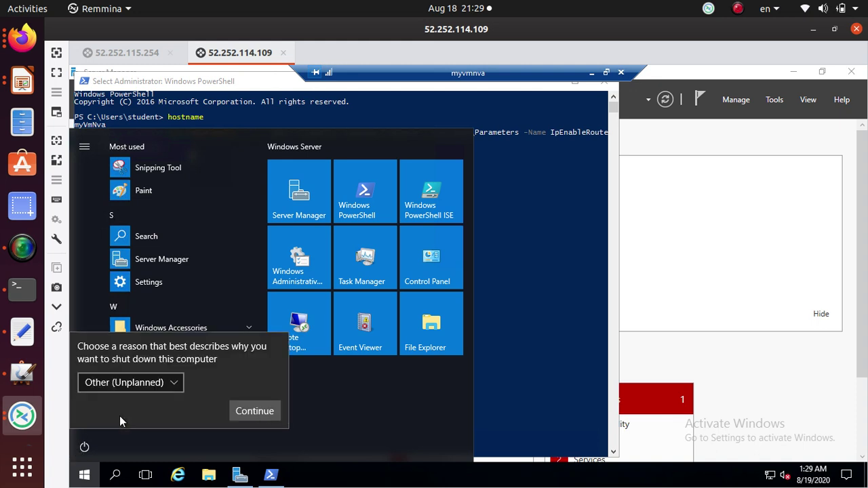
click(119, 382)
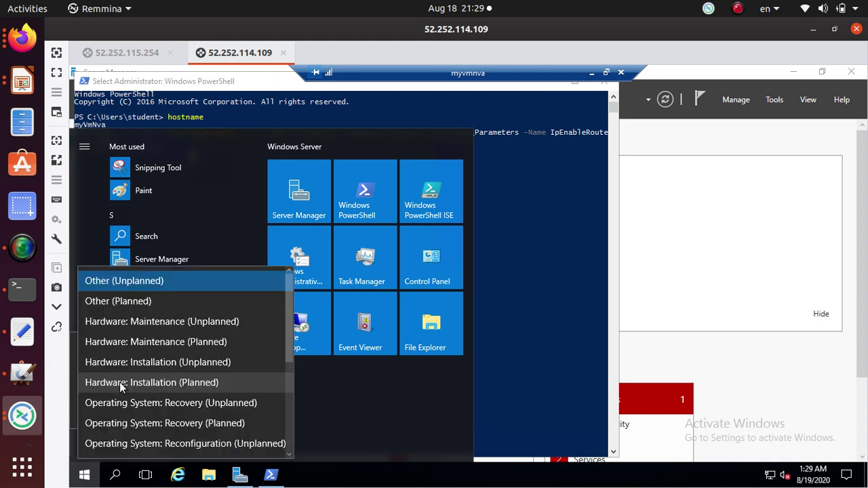
click(172, 343)
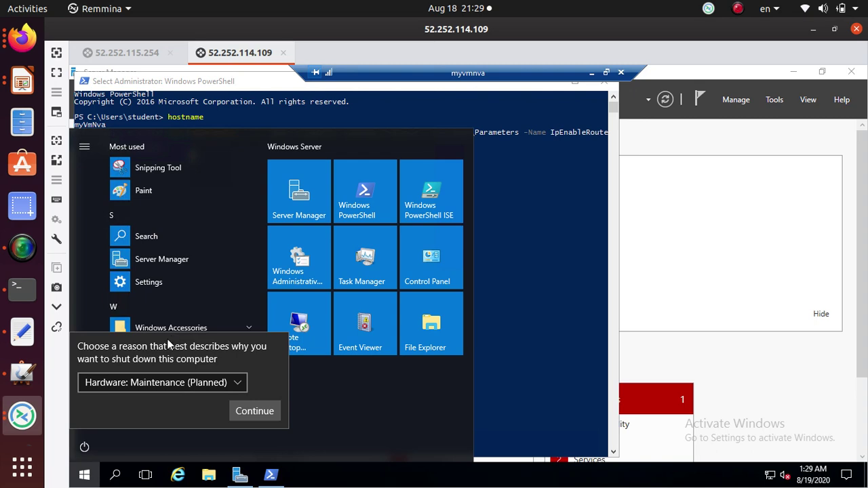
click(245, 411)
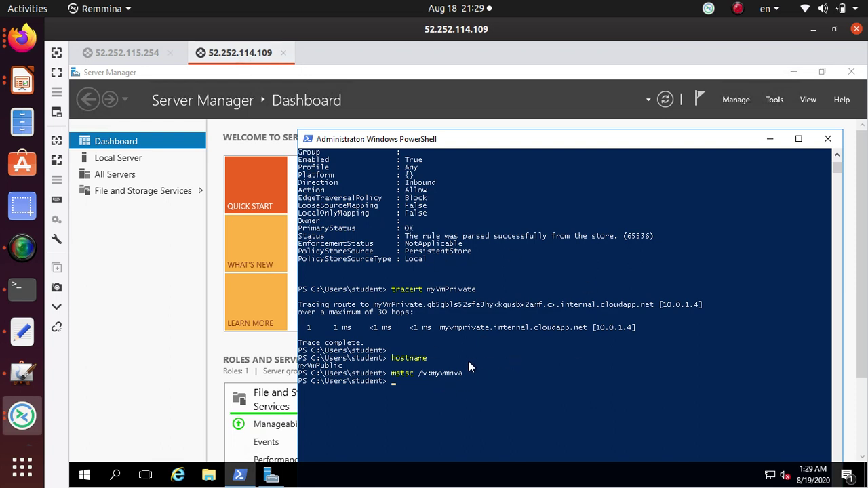
- Confirm hostname myVmPublic and rerun tracert myVmPrivate
click(398, 398)
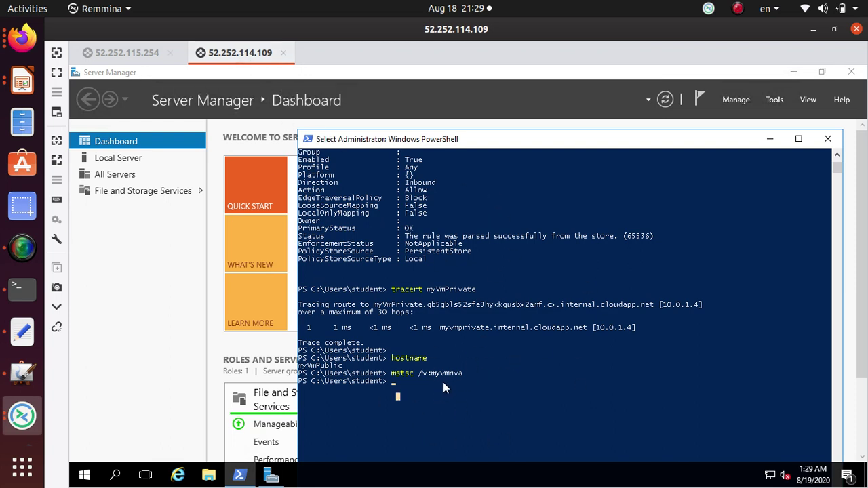
text(ho)
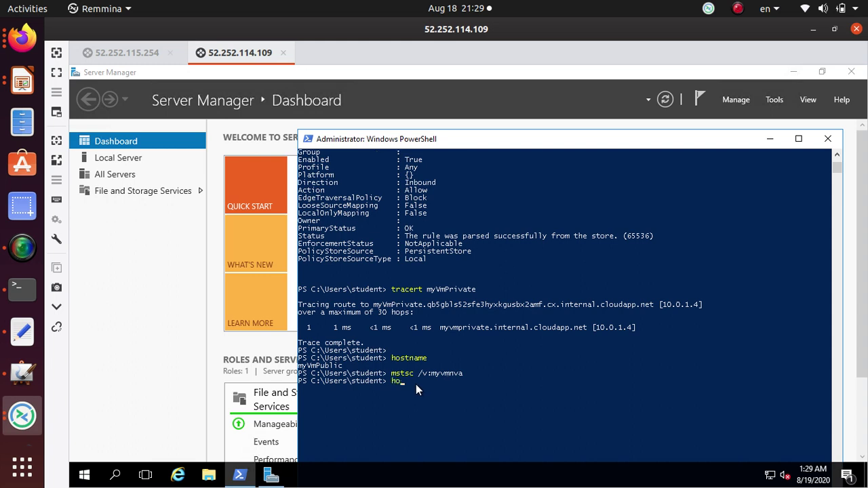
text(stname)
key(Return)
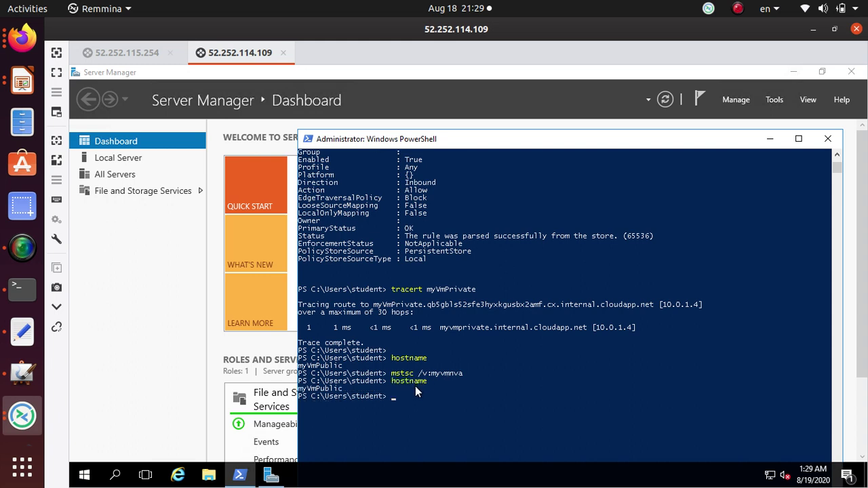
key(Up)
key(Up)
key(Down)
key(Up)
key(Up)
key(Up)
key(Return)
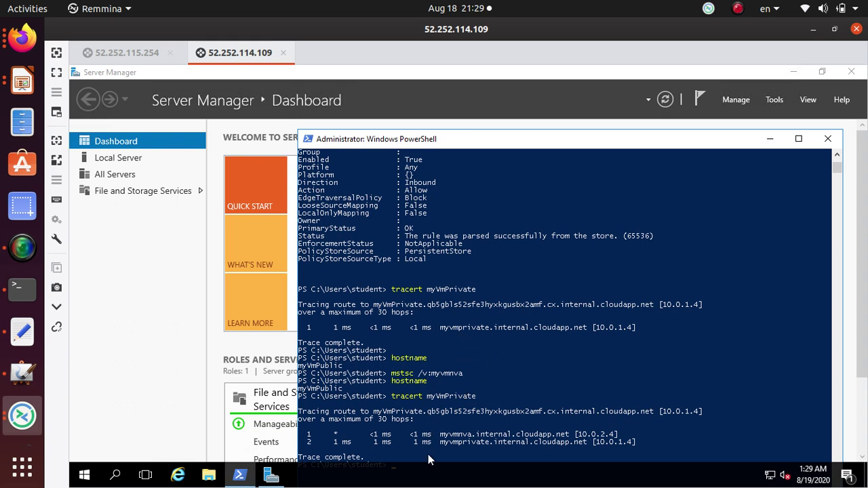
- Highlight the trace's myvmnva 10.0.2.4 hop and copy both hop lines
drag(482, 397, 395, 397)
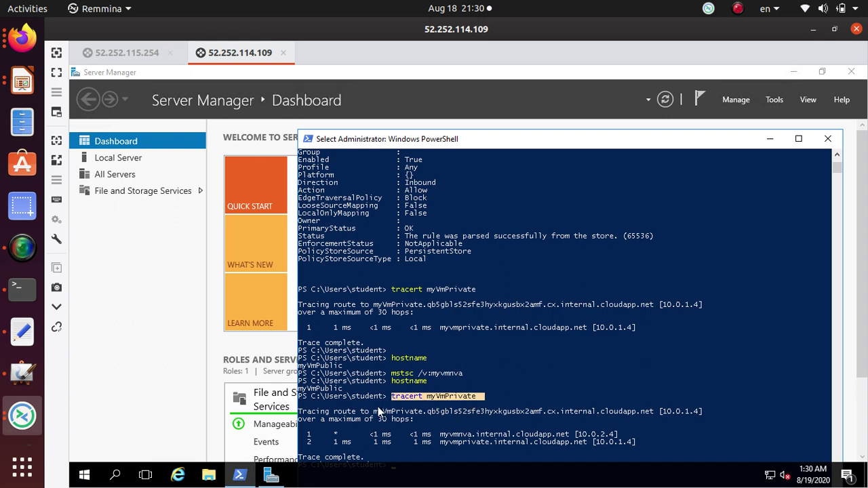
drag(346, 390, 296, 393)
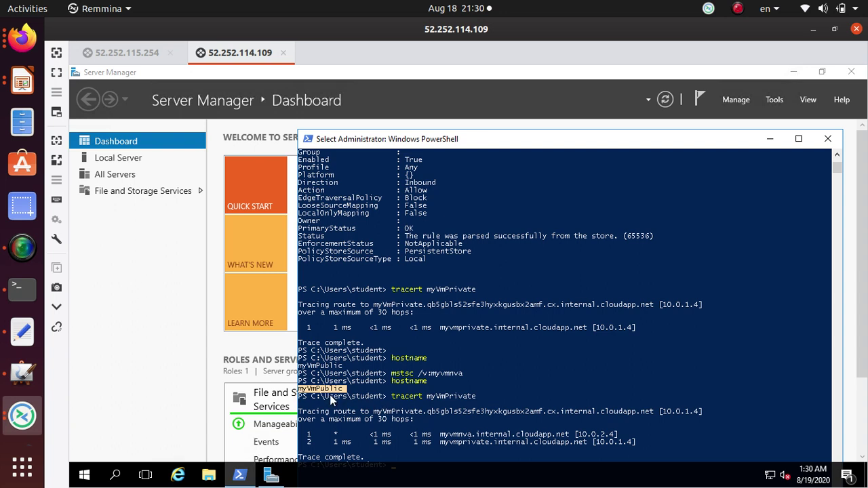
drag(429, 400, 484, 400)
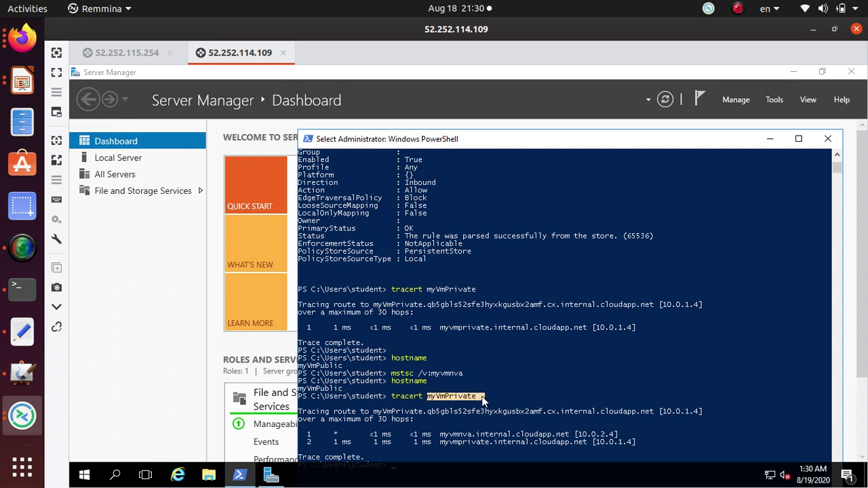
drag(306, 438, 628, 443)
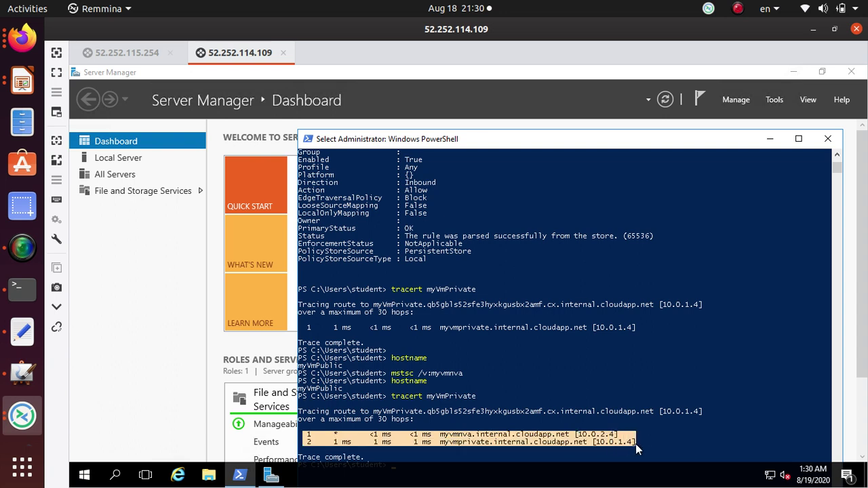
drag(440, 442, 473, 441)
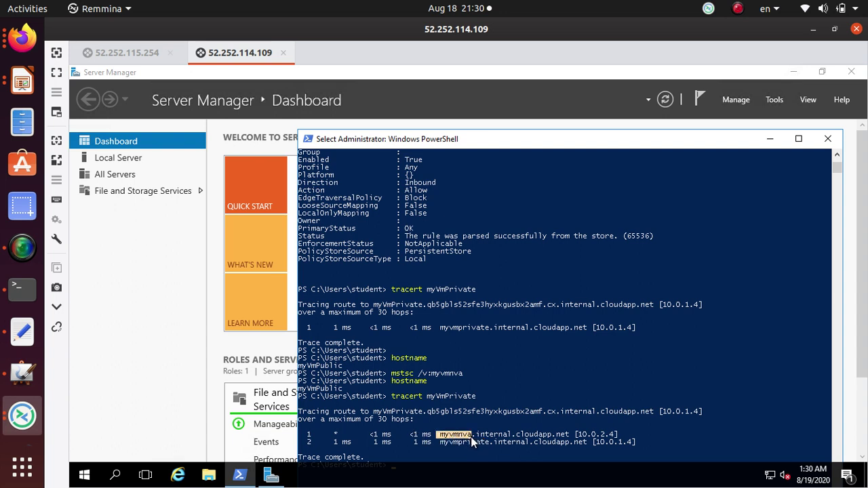
click(495, 442)
drag(640, 446, 302, 398)
right_click(327, 405)
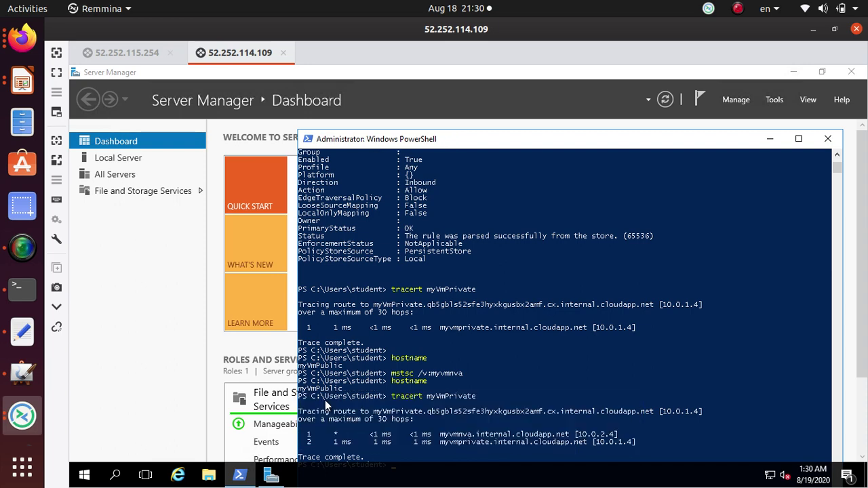
- Paste the two-hop trace via myvmnva (10.0.2.4) below the earlier direct trace in the notes
click(21, 332)
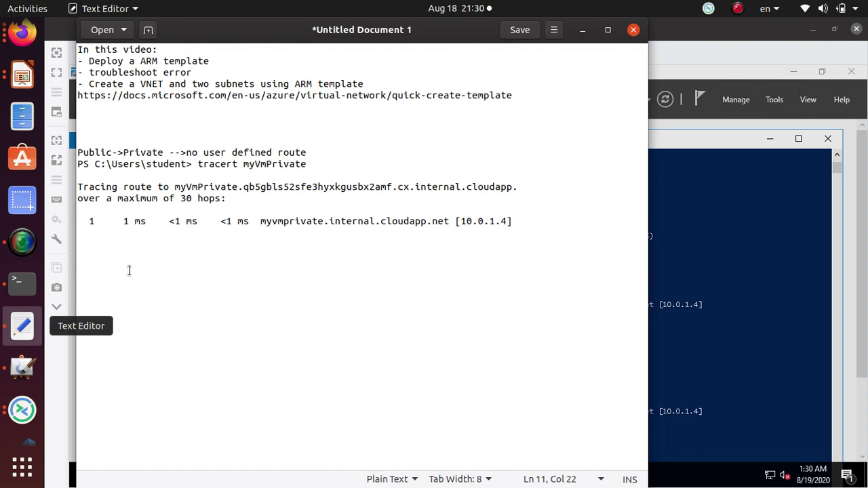
click(517, 221)
key(Return)
key(Return)
key(Return)
key(Return)
key(ctrl+v)
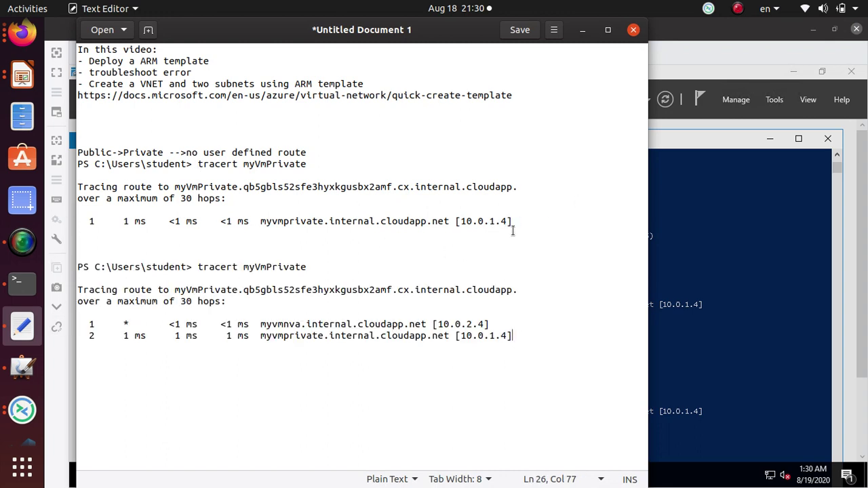
mouse_move(514, 224)
mouse_down()
mouse_move(149, 226)
mouse_move(77, 187)
mouse_up()
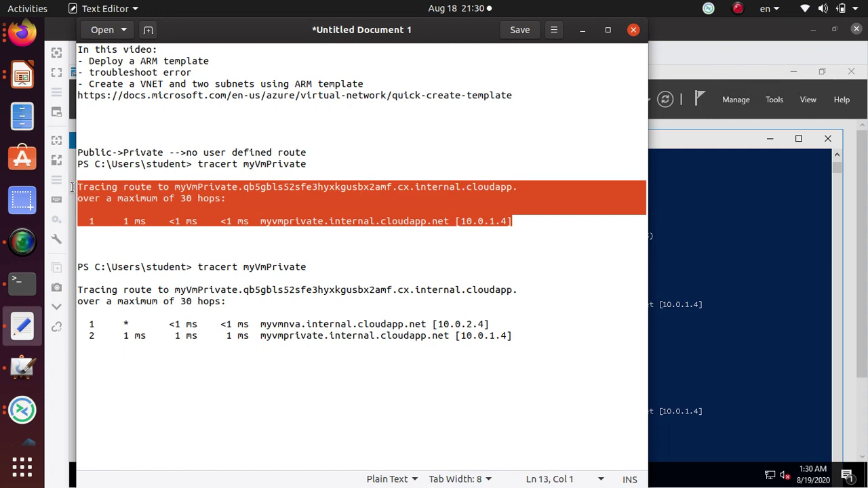
drag(523, 337, 74, 270)
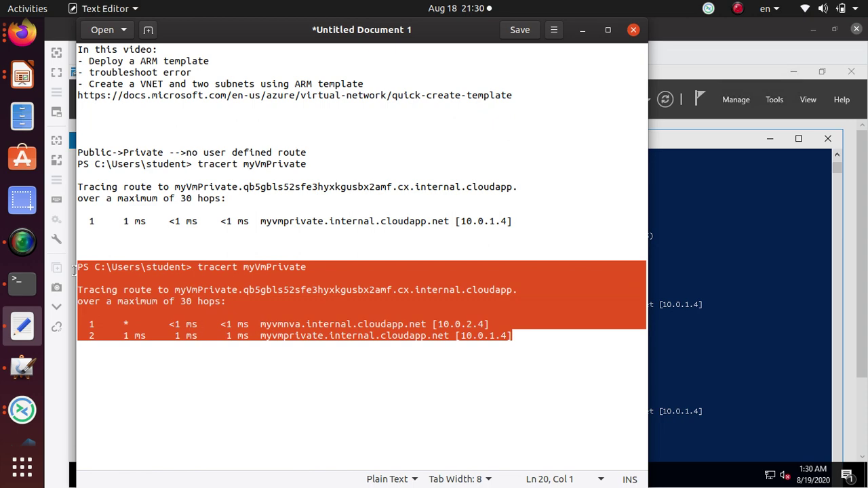
key(alt+Tab)
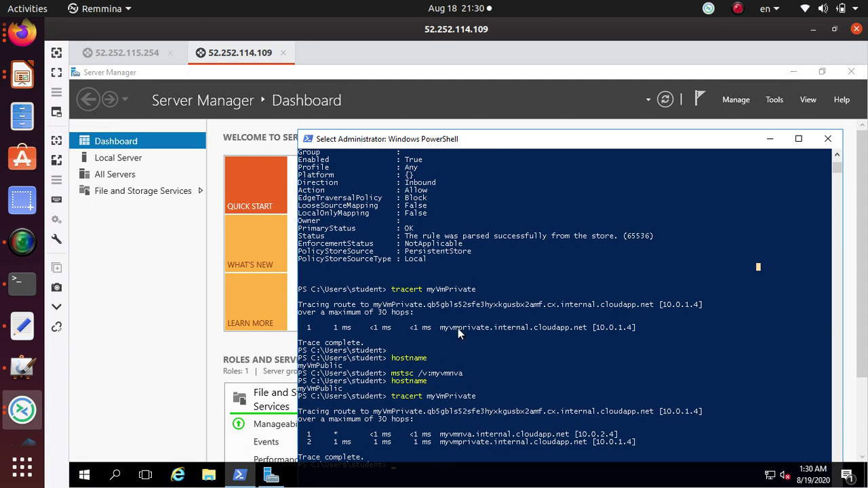
- On the 52.252.115.254 session, rerun tracert myVmPublic and select the output showing one direct hop to 10.0.0.4
click(124, 53)
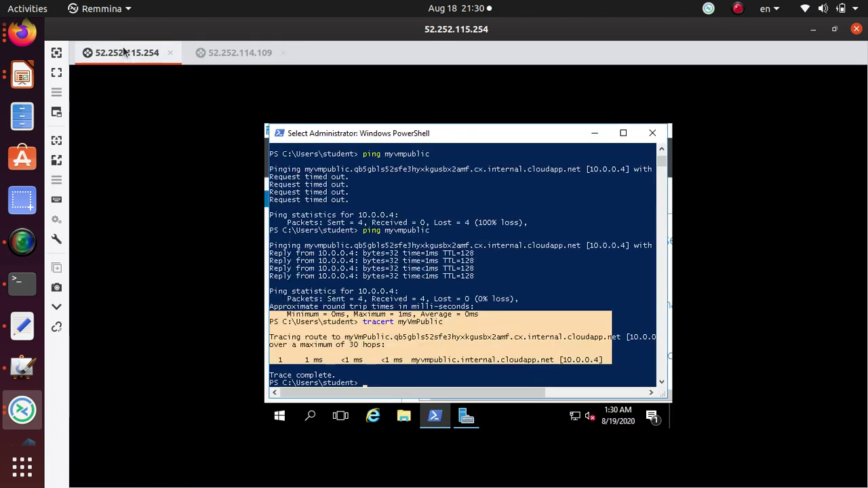
click(415, 385)
key(Escape)
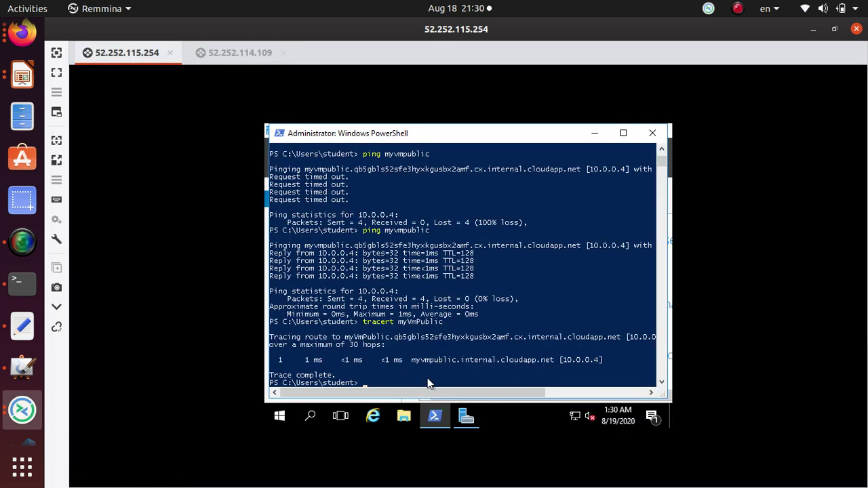
key(Up)
key(Return)
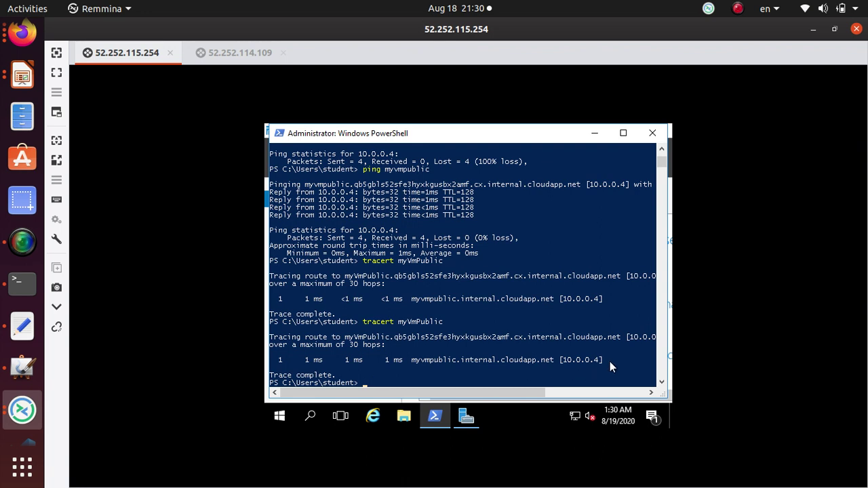
mouse_move(610, 361)
mouse_down()
mouse_move(299, 339)
mouse_move(257, 317)
mouse_up()
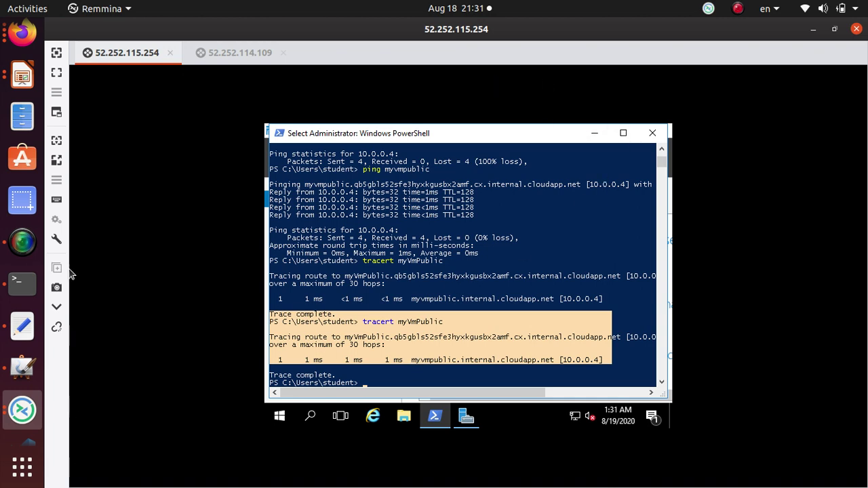
- Zoom into the network diagram in MyPaint and circle the Pub subnet in blue
click(20, 363)
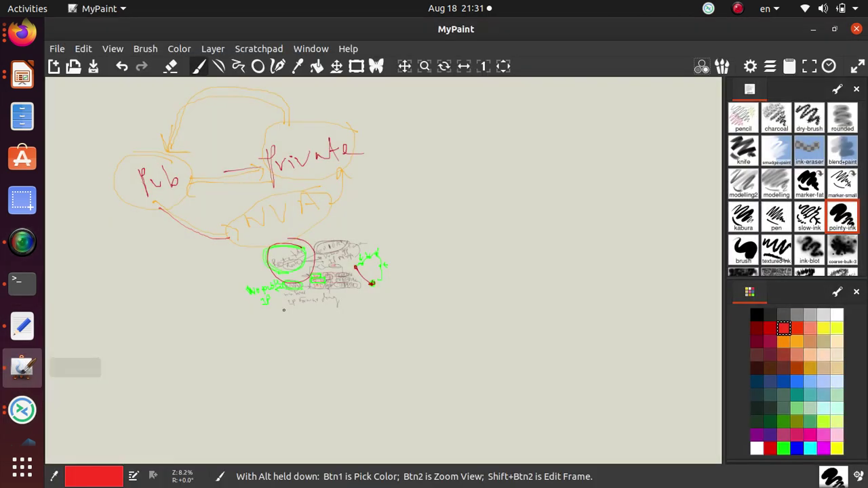
scroll(242, 167, up, 4)
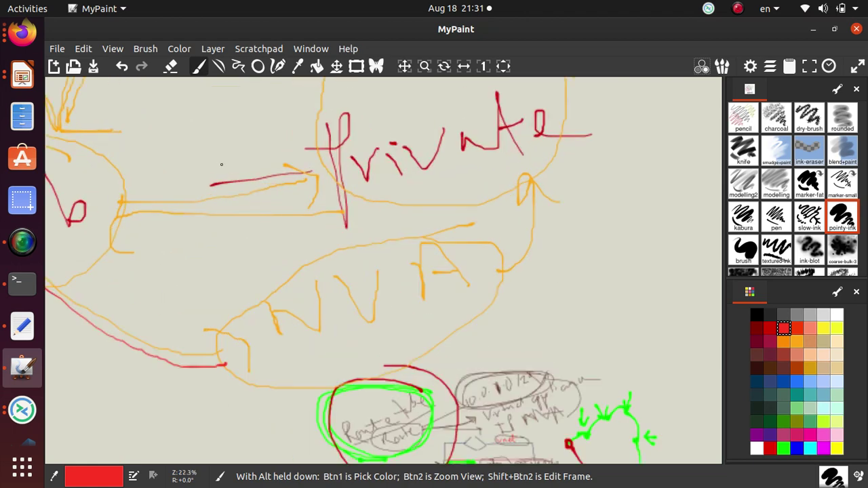
scroll(595, 265, down, 3)
scroll(377, 160, up, 1)
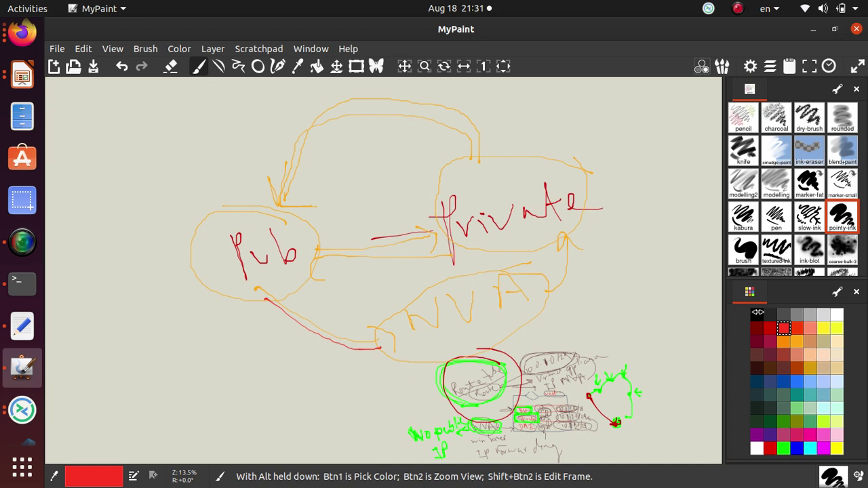
click(797, 448)
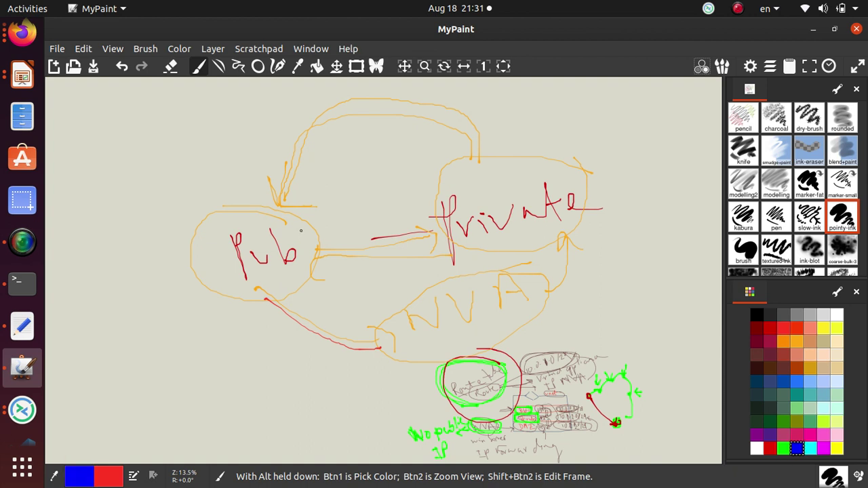
mouse_move(300, 231)
mouse_down()
mouse_move(191, 204)
mouse_move(312, 275)
mouse_move(193, 206)
mouse_move(341, 247)
mouse_move(184, 212)
mouse_up()
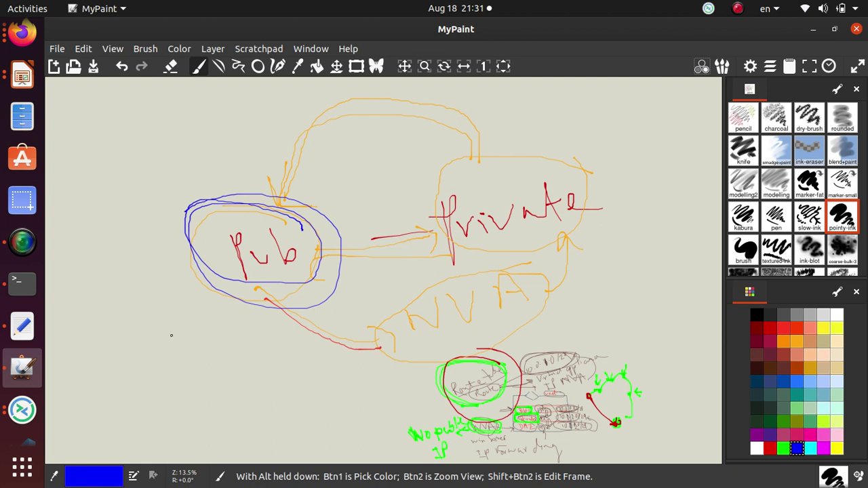
- Add blue boxes labelled 10.0.1.0/24 under Pub and 10.0.2.4 under NVA
mouse_move(214, 333)
mouse_down()
mouse_move(90, 320)
mouse_move(228, 373)
mouse_move(225, 335)
mouse_up()
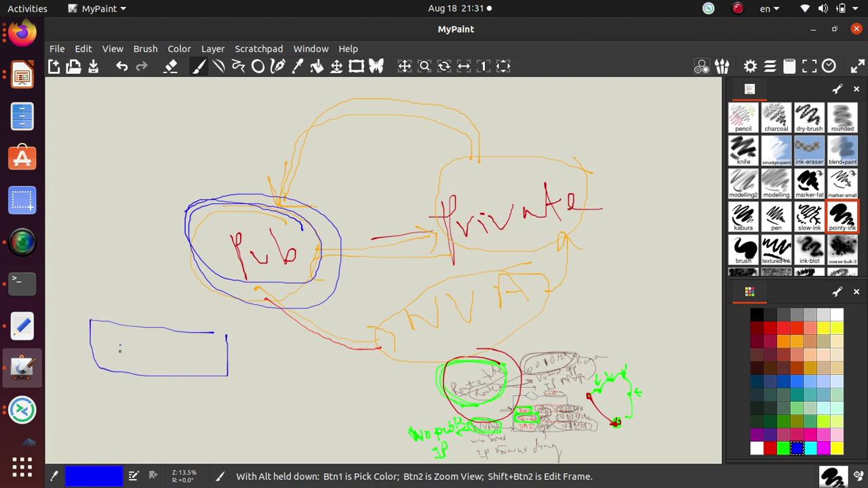
drag(121, 346, 121, 357)
mouse_move(132, 345)
mouse_down()
mouse_move(127, 359)
mouse_move(132, 345)
mouse_move(150, 358)
mouse_move(153, 342)
mouse_up()
mouse_move(166, 344)
mouse_down()
mouse_move(168, 356)
mouse_move(184, 342)
mouse_move(197, 372)
mouse_move(237, 361)
mouse_move(231, 358)
mouse_move(242, 372)
mouse_up()
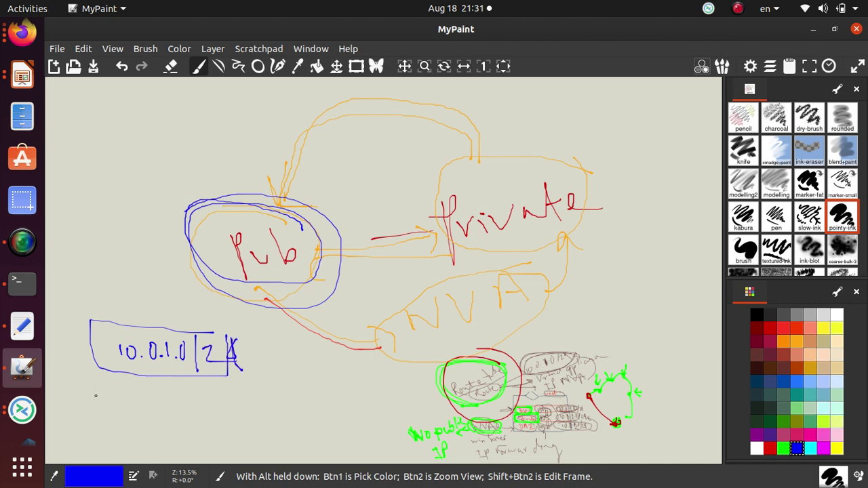
mouse_move(96, 396)
mouse_down()
mouse_move(100, 447)
mouse_move(266, 379)
mouse_move(94, 390)
mouse_move(128, 426)
mouse_move(148, 419)
mouse_move(150, 396)
mouse_move(176, 394)
mouse_move(218, 416)
mouse_move(190, 406)
mouse_move(248, 398)
mouse_up()
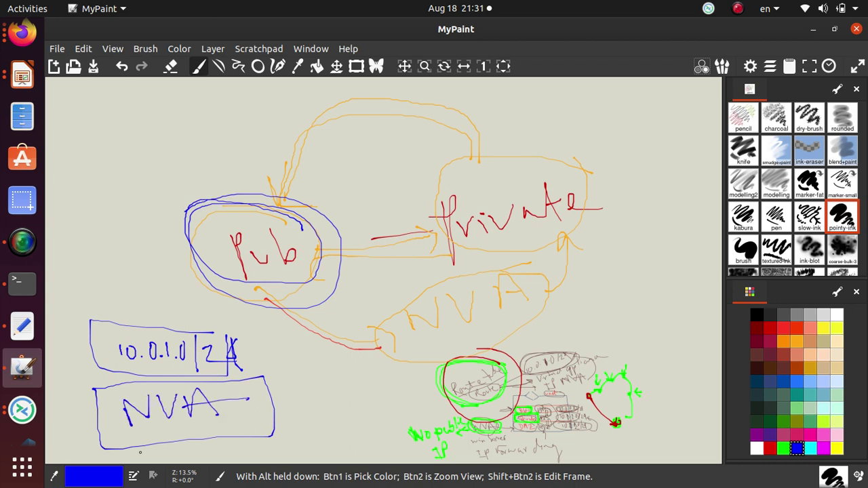
mouse_move(134, 432)
mouse_down()
mouse_move(135, 445)
mouse_move(145, 432)
mouse_move(160, 442)
mouse_move(175, 424)
mouse_move(201, 437)
mouse_move(236, 428)
mouse_up()
mouse_move(236, 428)
mouse_down()
mouse_move(265, 427)
mouse_move(259, 445)
mouse_up()
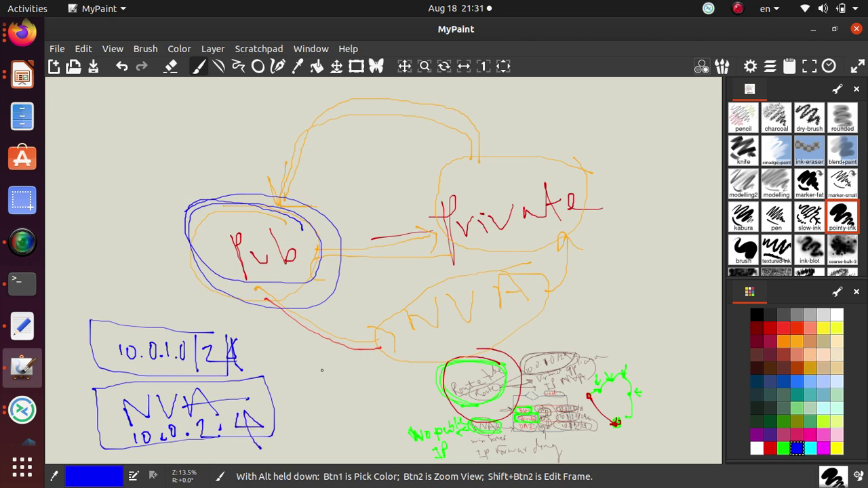
- Draw the blue route from Pub through the NVA to Private and back
drag(284, 310, 381, 366)
mouse_move(560, 285)
mouse_down()
mouse_move(574, 230)
mouse_move(587, 266)
mouse_up()
mouse_move(522, 279)
mouse_down()
mouse_move(459, 278)
mouse_move(465, 354)
mouse_move(459, 273)
mouse_up()
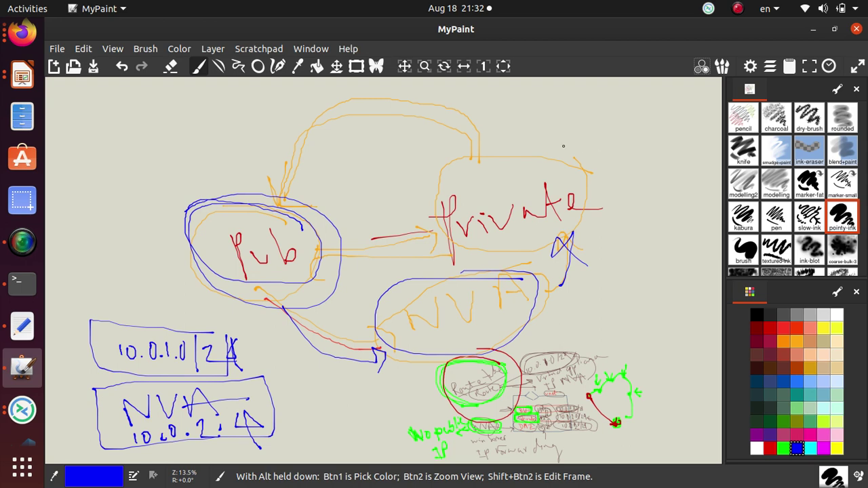
mouse_move(478, 164)
mouse_down()
mouse_move(464, 125)
mouse_move(390, 107)
mouse_move(296, 175)
mouse_move(275, 164)
mouse_move(320, 214)
mouse_up()
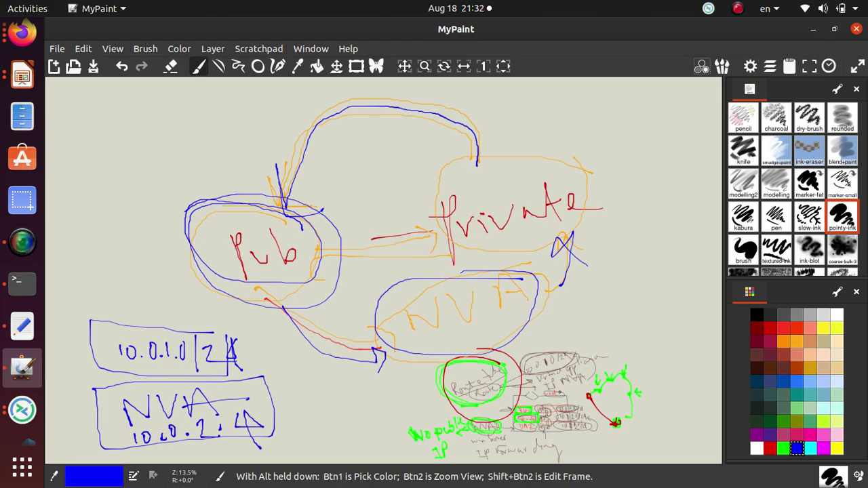
- Scroll the Docs tutorial in Firefox back up to the 'Create a route table' section
click(22, 32)
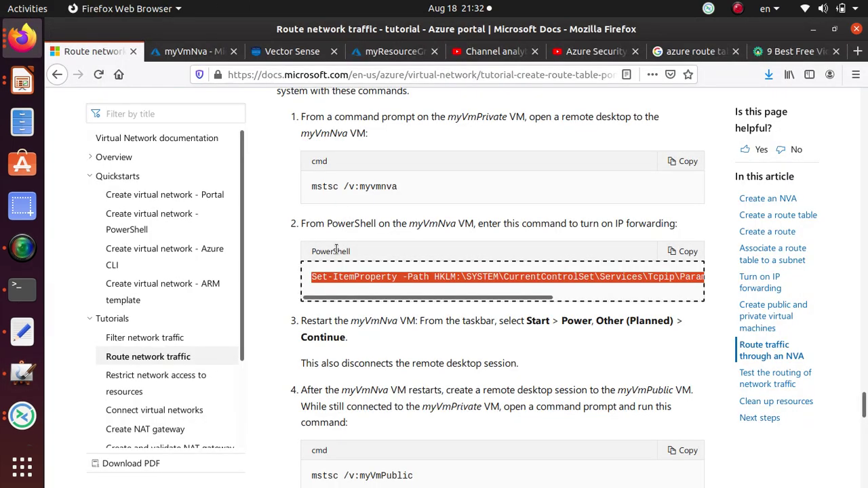
scroll(335, 248, up, 15)
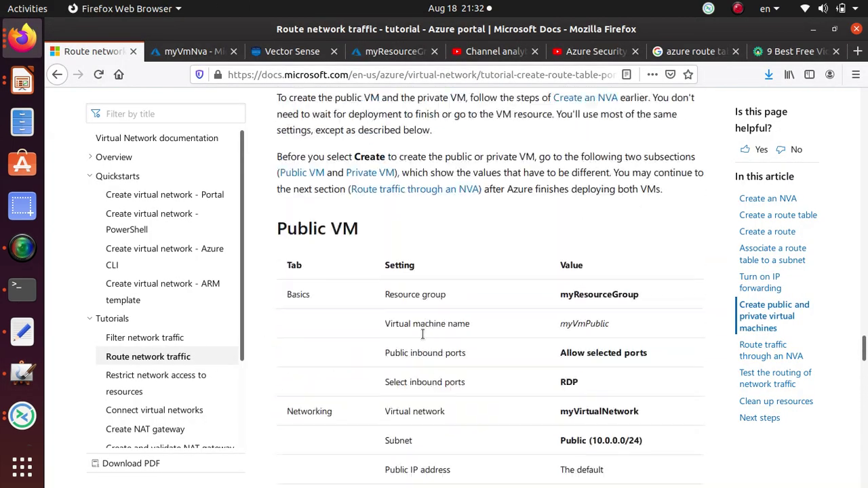
scroll(422, 333, up, 10)
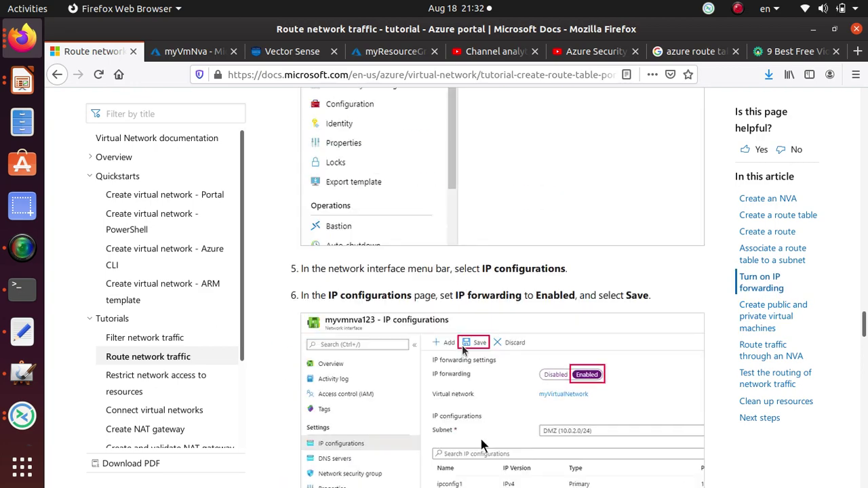
scroll(483, 445, up, 10)
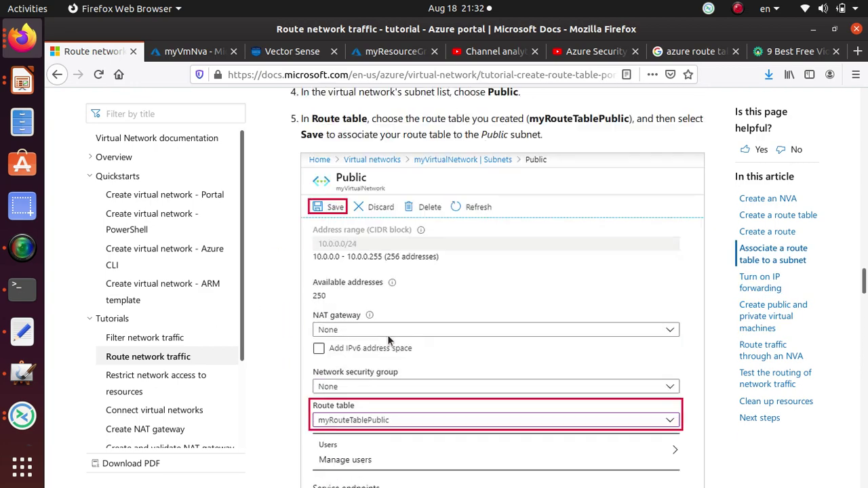
scroll(389, 339, up, 5)
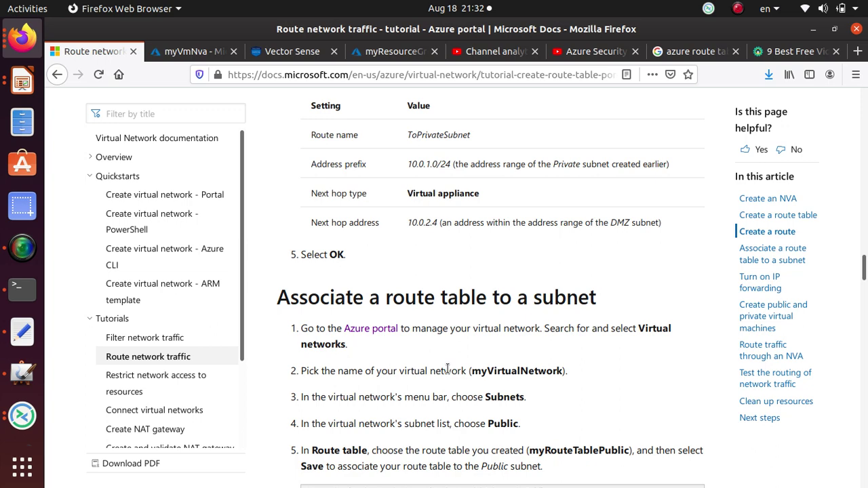
scroll(434, 316, up, 15)
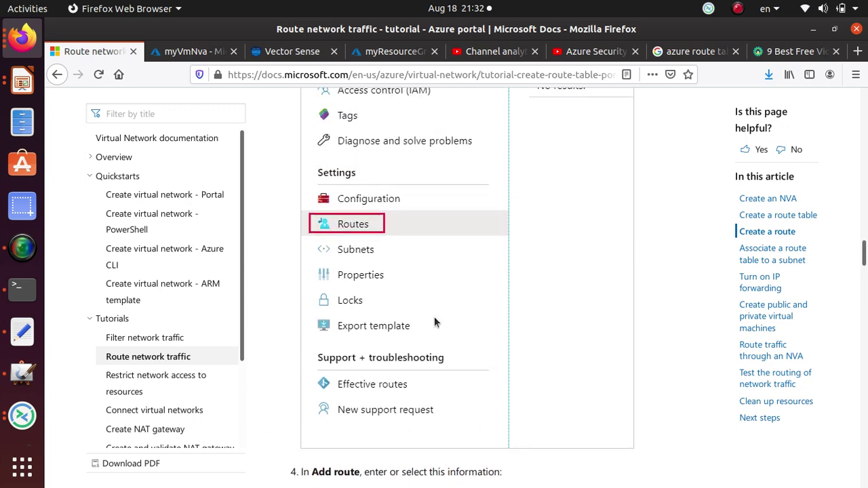
scroll(391, 287, up, 4)
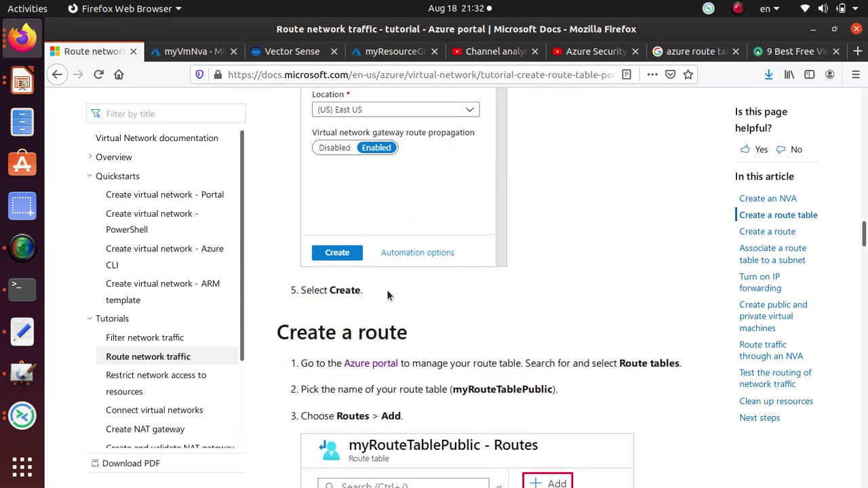
- Copy the tutorial page's URL from the address bar
click(404, 75)
right_click(404, 75)
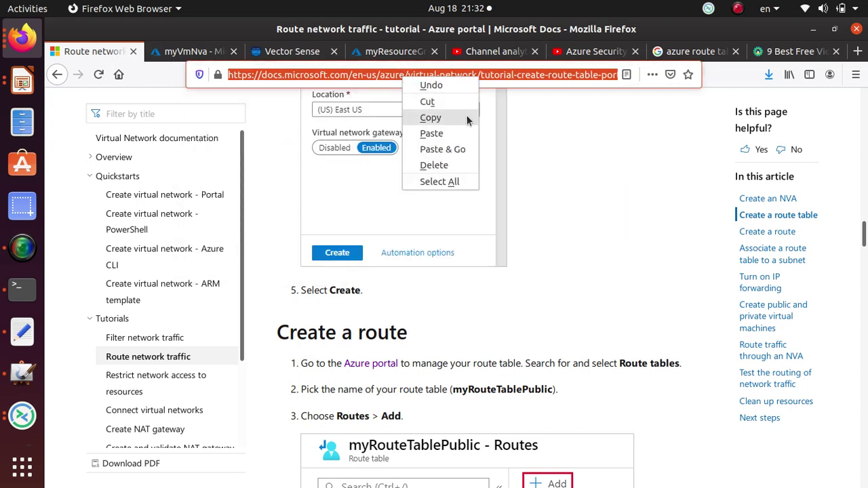
click(434, 116)
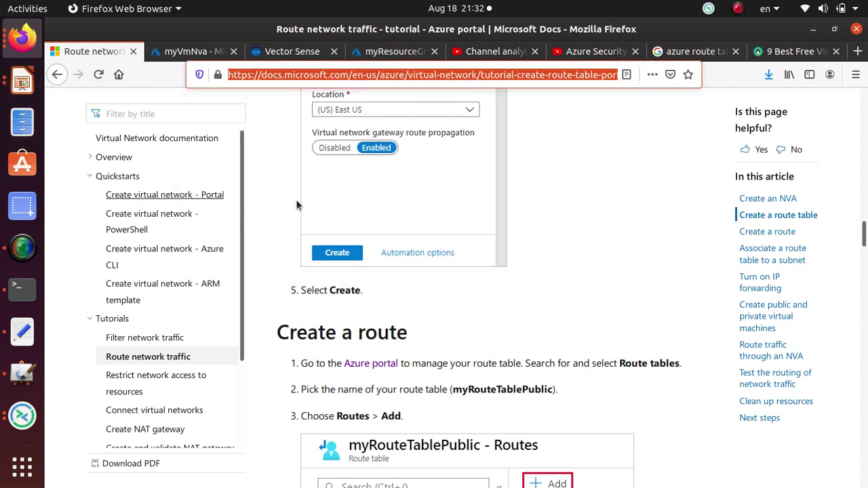
scroll(448, 285, up, 14)
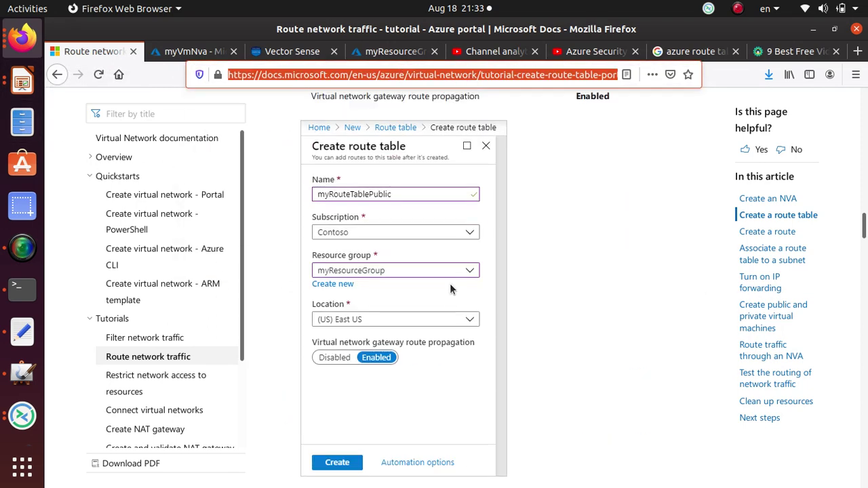